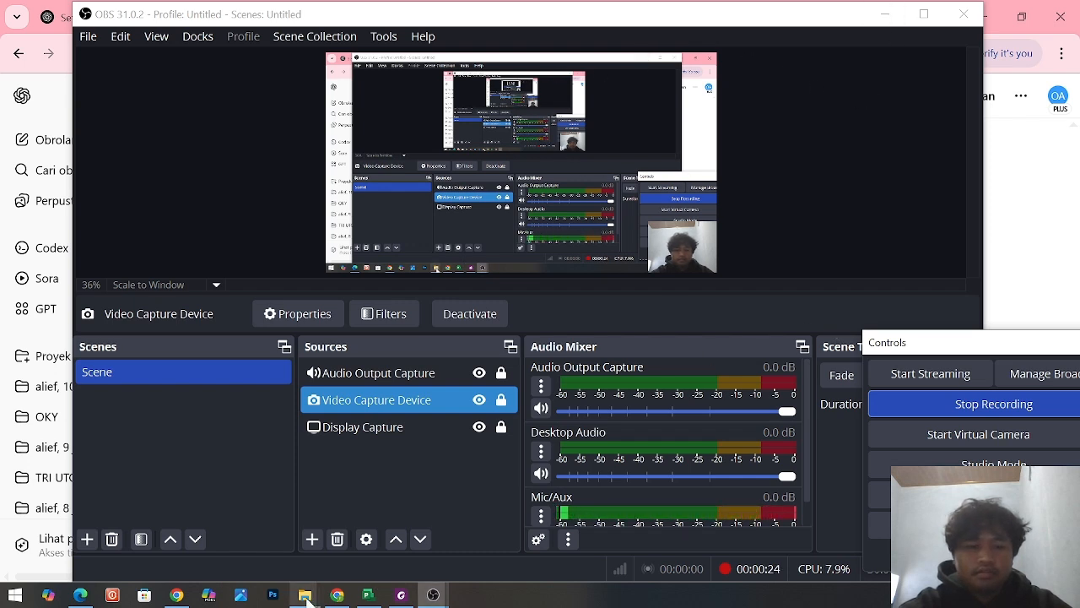
Open the RAB Excel workbook dated yesterday from the Downloads folder
{"action": "mouse_move", "coordinate": [306, 596]}
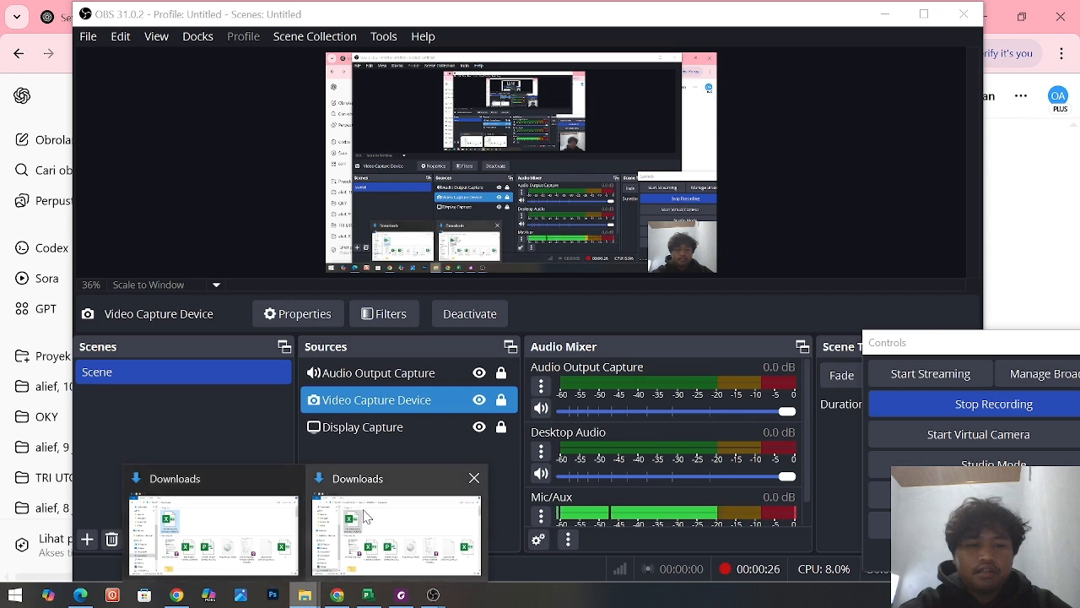
{"action": "left_click", "coordinate": [364, 517]}
{"action": "scroll", "coordinate": [397, 422], "scroll_direction": "down", "scroll_amount": 1}
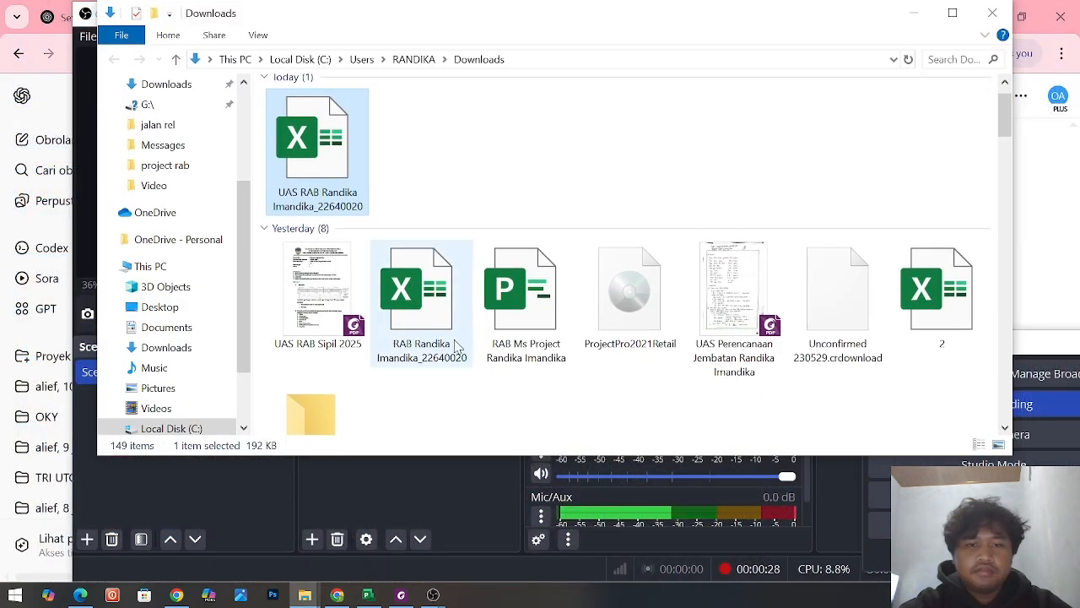
{"action": "scroll", "coordinate": [470, 379], "scroll_direction": "down", "scroll_amount": 1}
{"action": "double_click", "coordinate": [437, 269]}
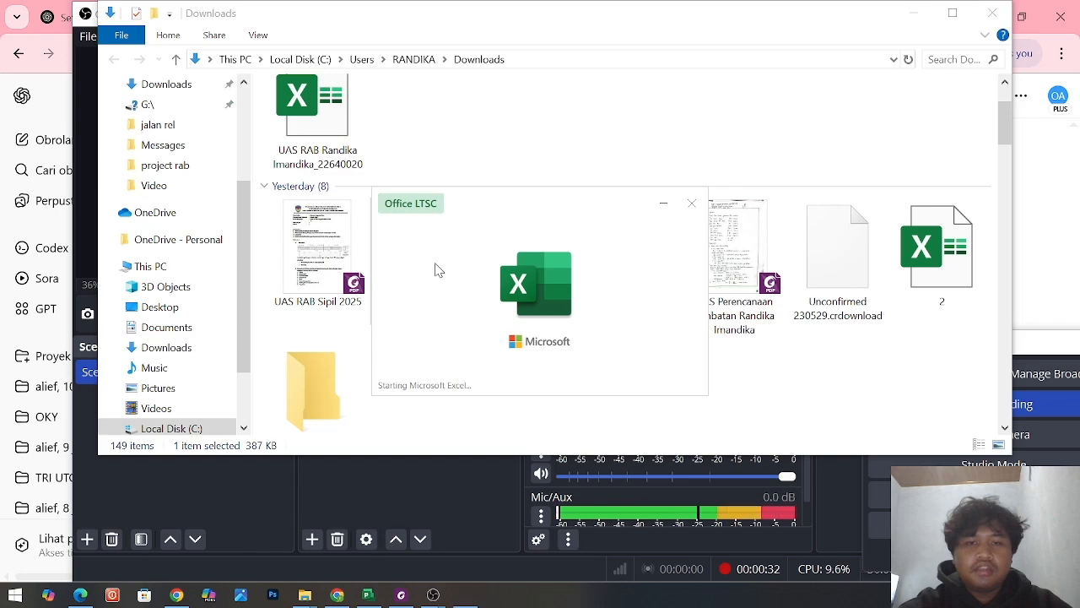
{"action": "scroll", "coordinate": [395, 371], "scroll_direction": "down", "scroll_amount": 1}
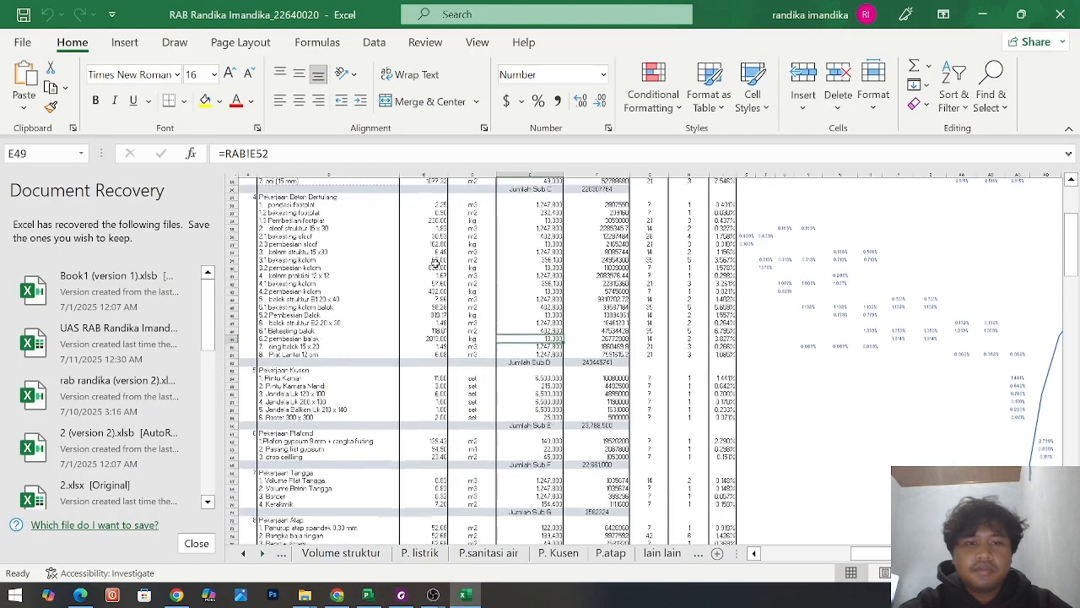
Glance over the work schedule table and switch to the workbook's first sheet, RAB
{"action": "scroll", "coordinate": [320, 513], "scroll_direction": "up", "scroll_amount": 10}
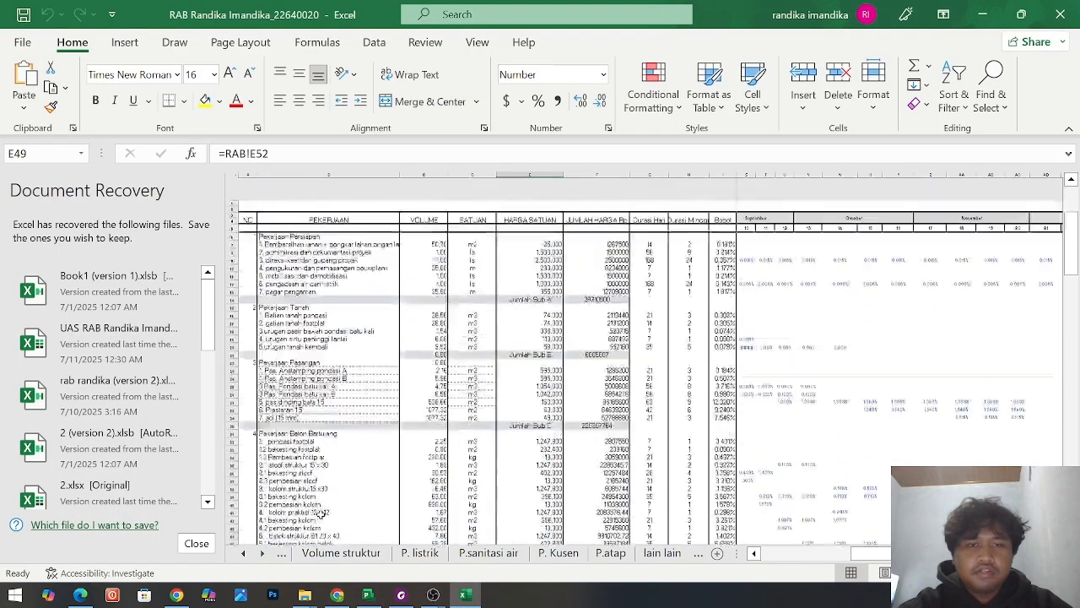
{"action": "scroll", "coordinate": [321, 513], "scroll_direction": "down", "scroll_amount": 5}
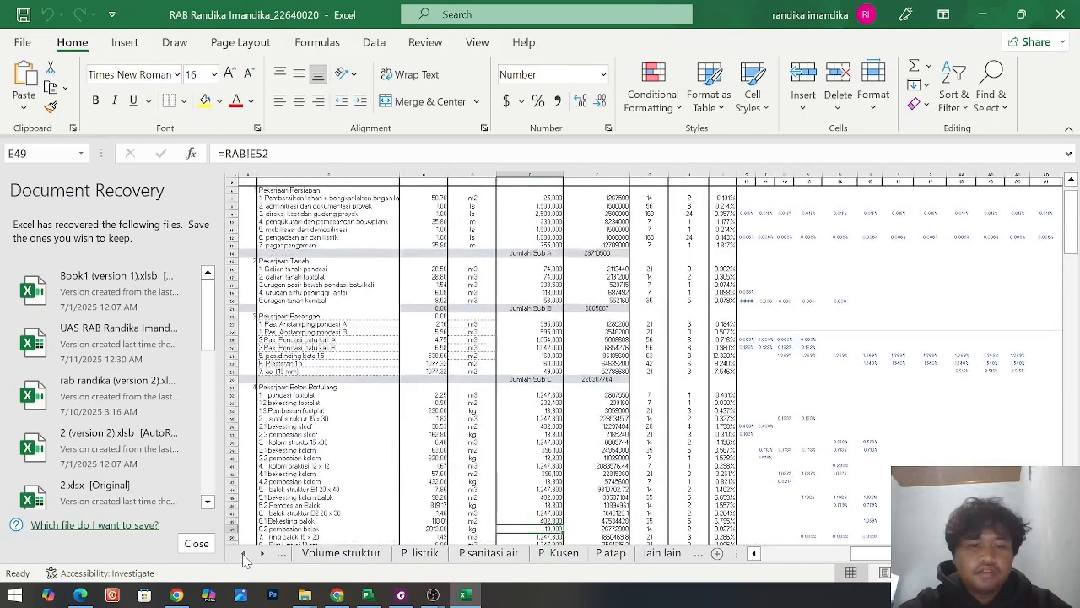
{"action": "left_click", "coordinate": [243, 553]}
{"action": "left_click", "coordinate": [243, 552]}
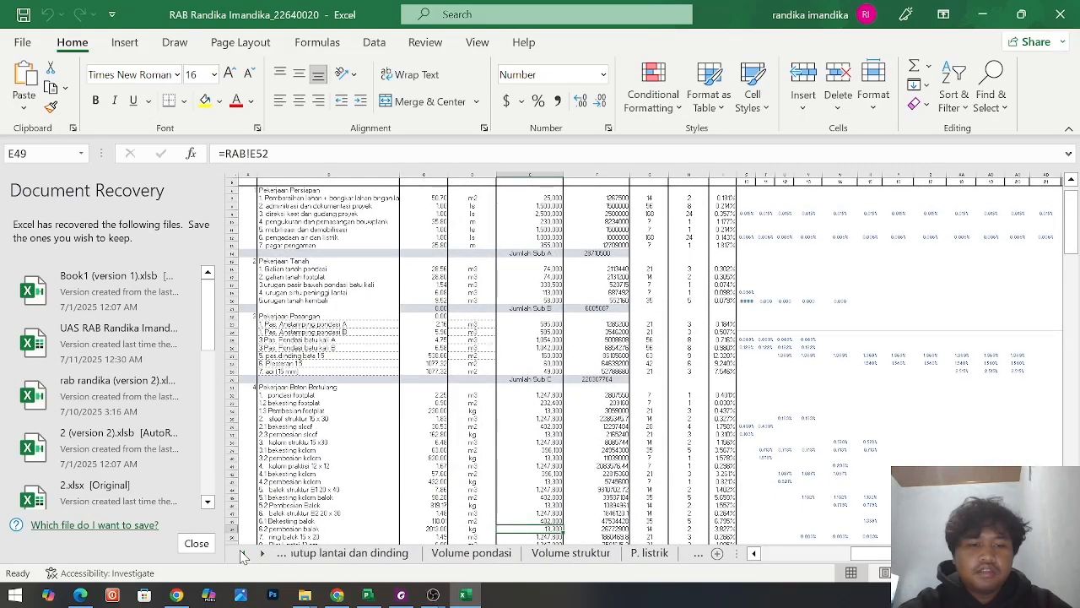
{"action": "left_click", "coordinate": [243, 553]}
{"action": "left_click", "coordinate": [243, 553]}
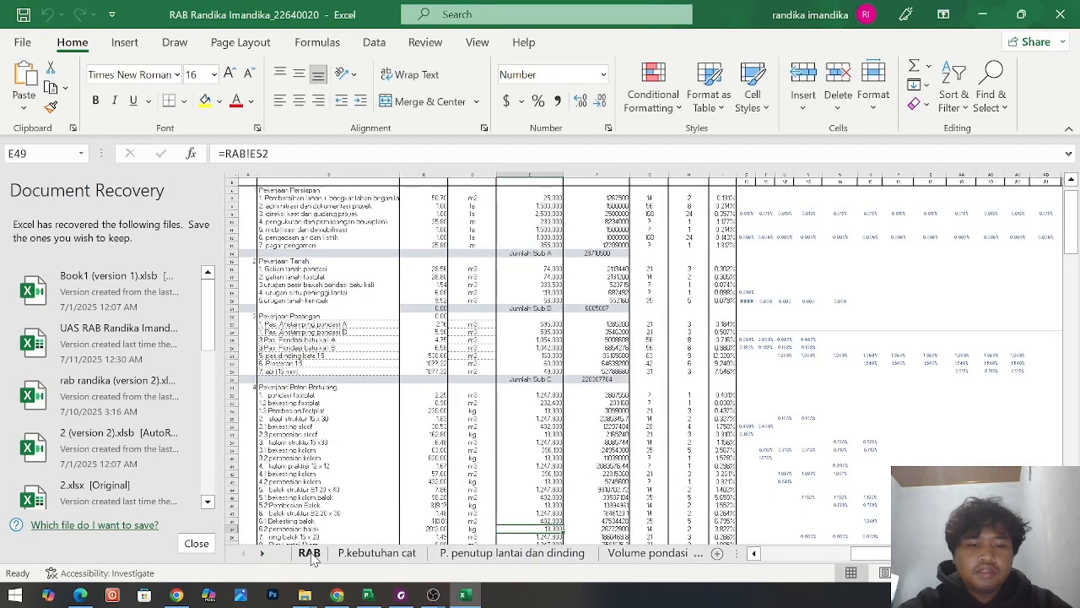
{"action": "scroll", "coordinate": [385, 413], "scroll_direction": "down", "scroll_amount": 3}
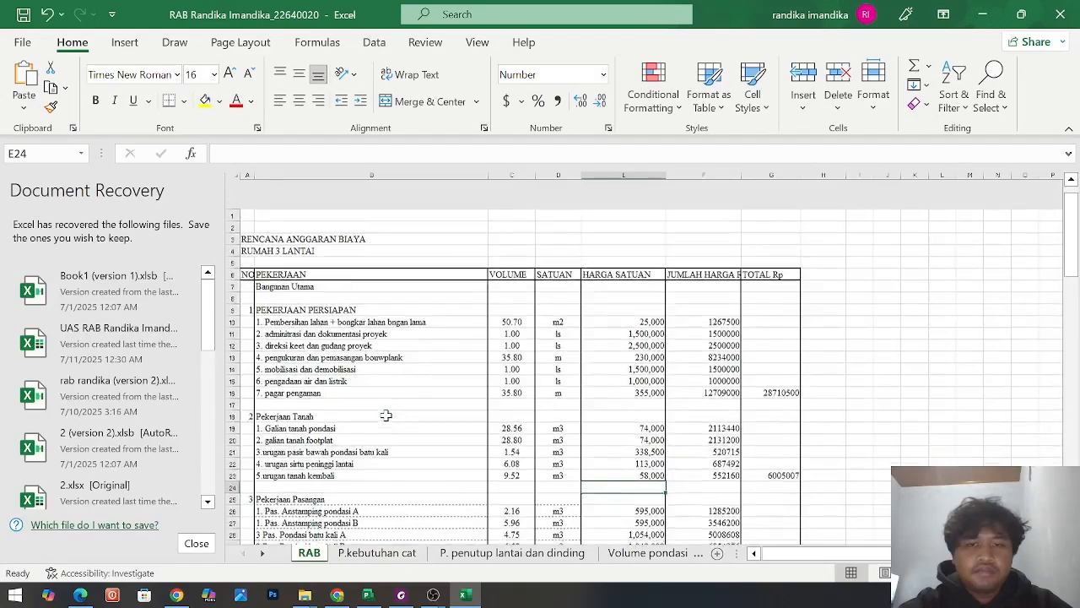
Review the RAB sheet's work items, volumes and prices from the preparation works to the roofing and sanitation sections
{"action": "scroll", "coordinate": [386, 413], "scroll_direction": "down", "scroll_amount": 5}
{"action": "scroll", "coordinate": [386, 414], "scroll_direction": "down", "scroll_amount": 4}
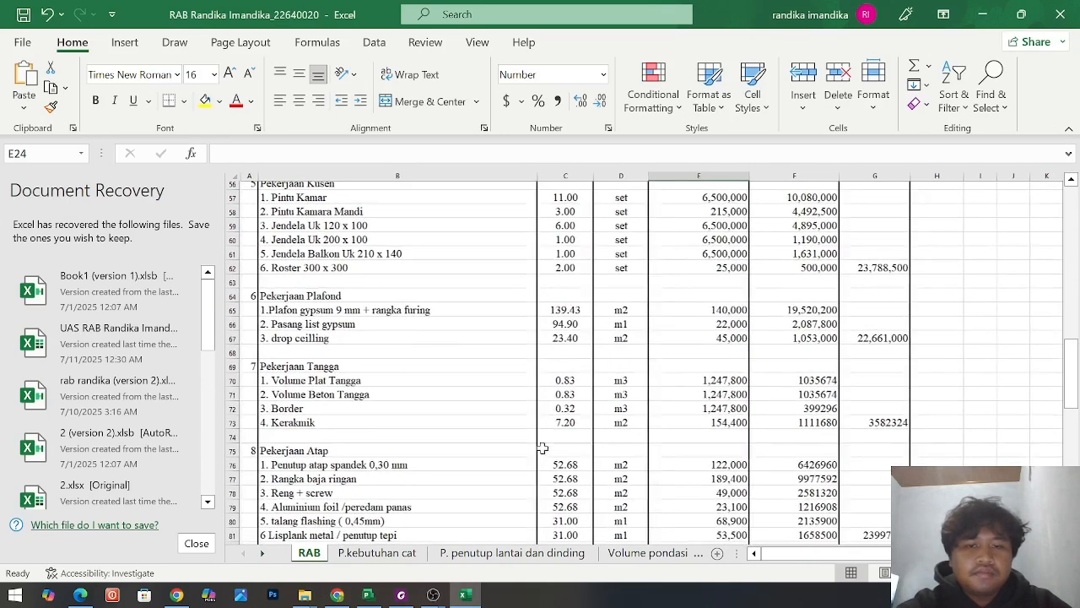
{"action": "scroll", "coordinate": [608, 373], "scroll_direction": "down", "scroll_amount": 4}
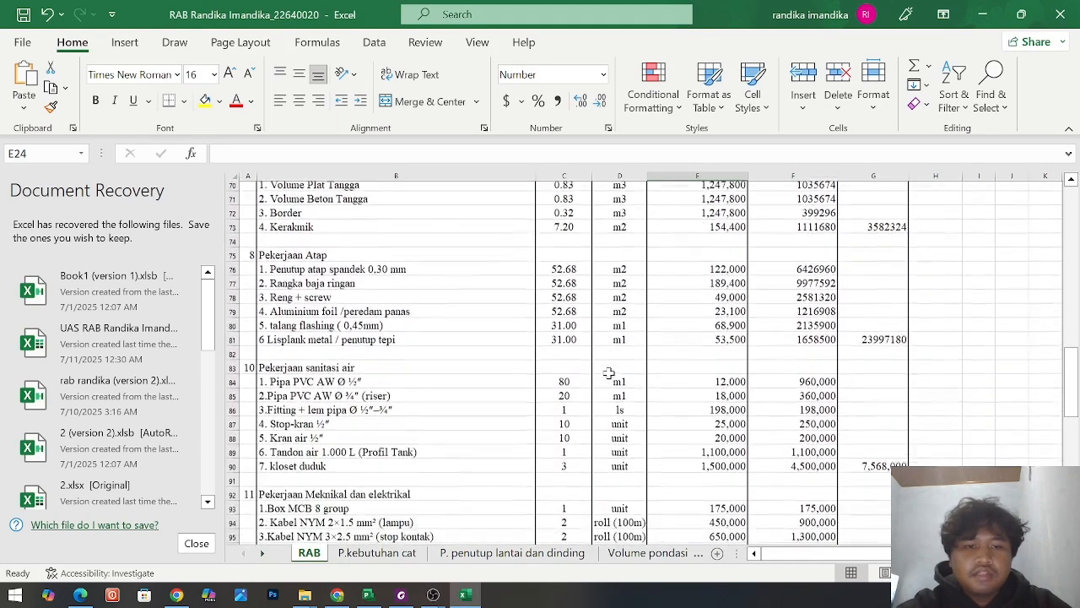
{"action": "scroll", "coordinate": [526, 349], "scroll_direction": "down", "scroll_amount": 3}
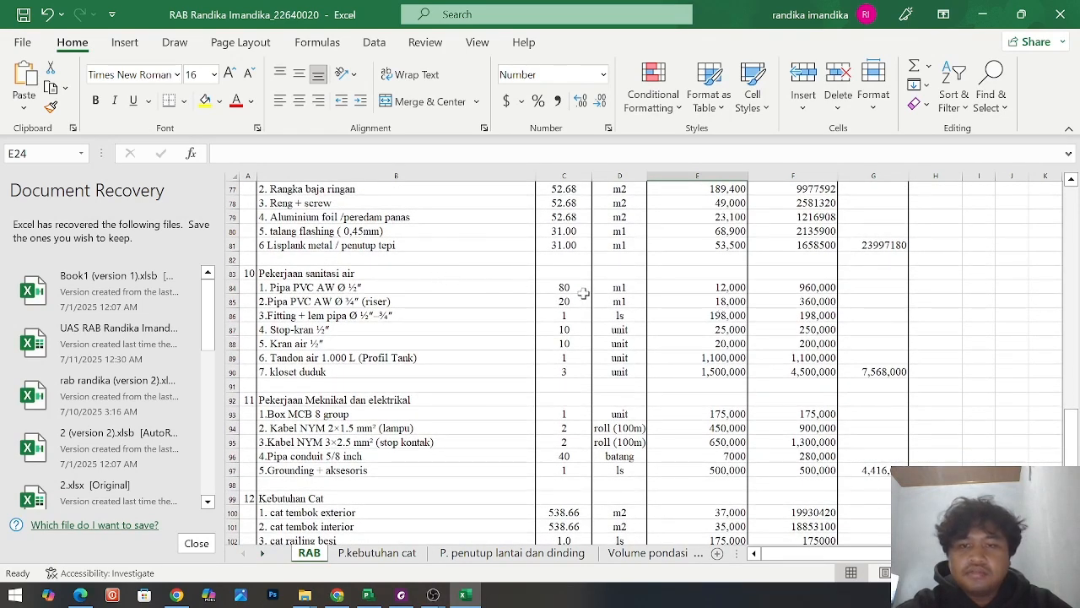
{"action": "scroll", "coordinate": [681, 385], "scroll_direction": "down", "scroll_amount": 1}
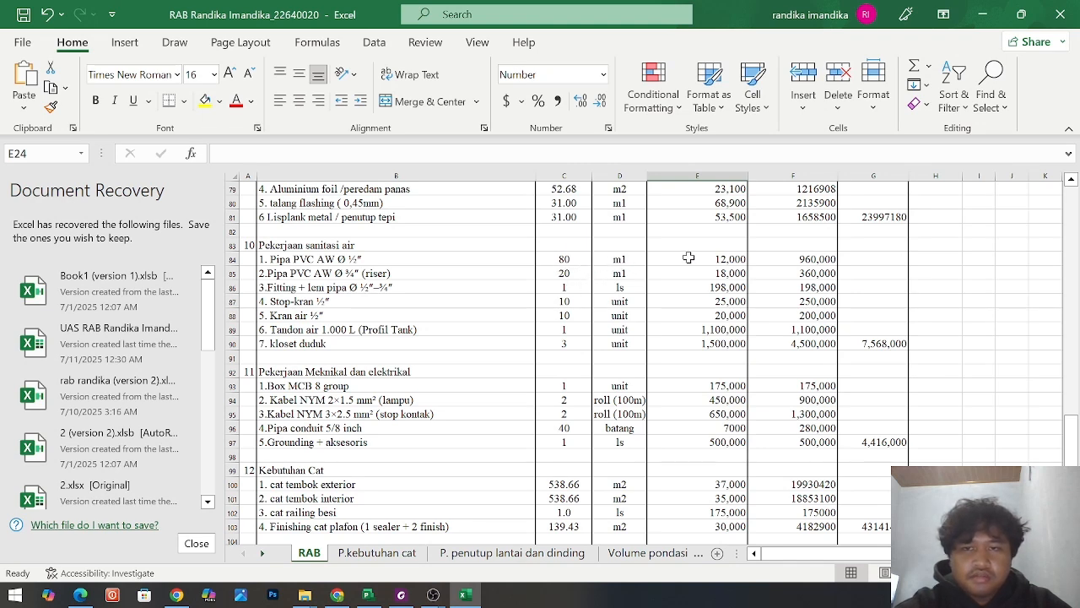
Examine the sanitation, mechanical and electrical, and paint items on the RAB sheet, including the unit of the exterior wall paint
{"action": "scroll", "coordinate": [762, 270], "scroll_direction": "up", "scroll_amount": 3}
{"action": "scroll", "coordinate": [761, 270], "scroll_direction": "down", "scroll_amount": 4}
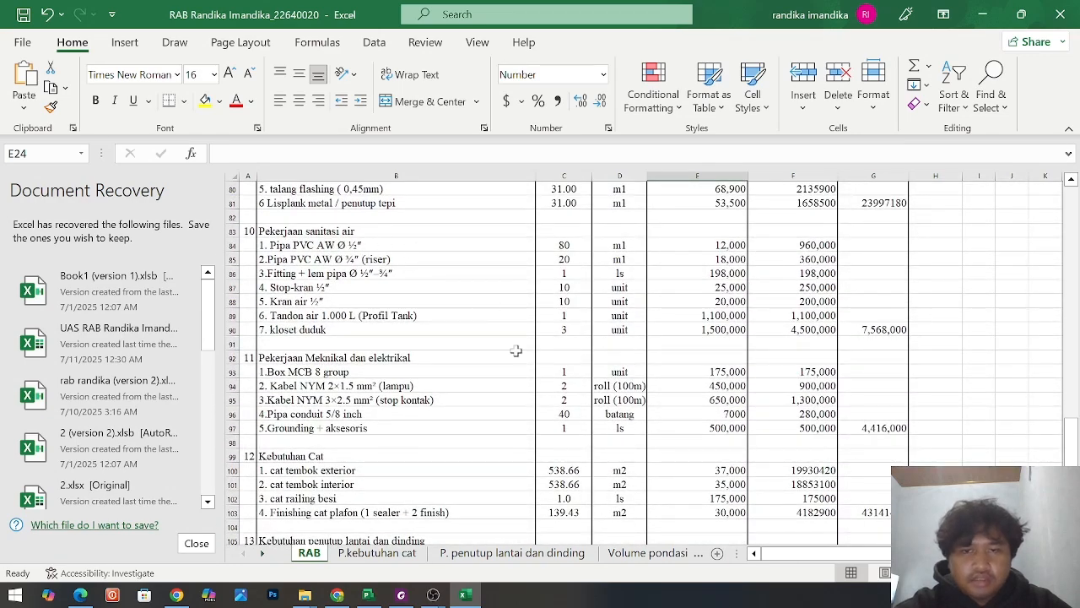
{"action": "scroll", "coordinate": [511, 386], "scroll_direction": "down", "scroll_amount": 3}
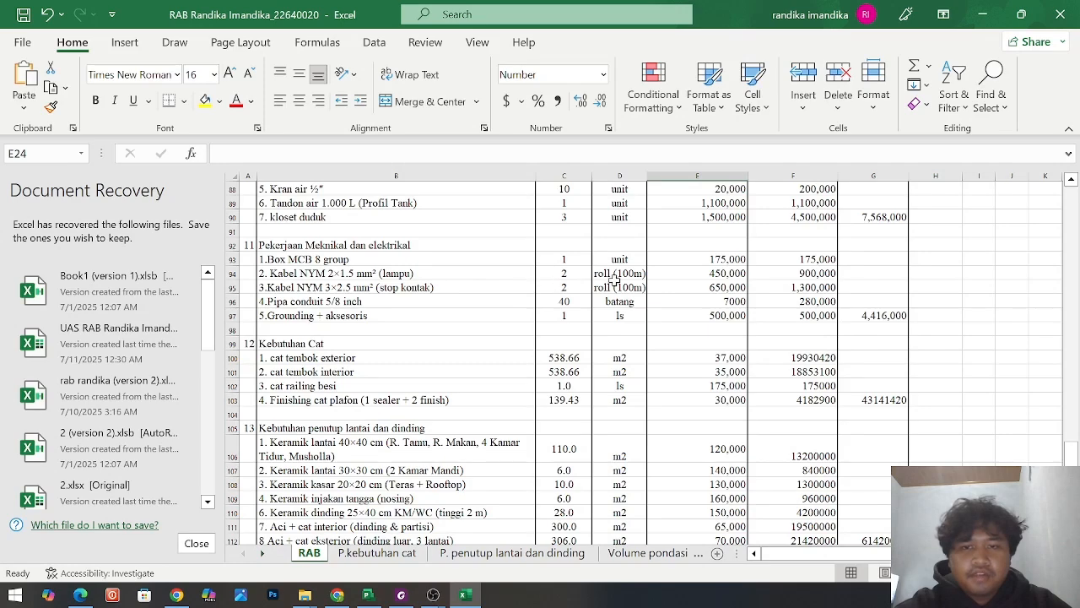
{"action": "scroll", "coordinate": [629, 279], "scroll_direction": "down", "scroll_amount": 1}
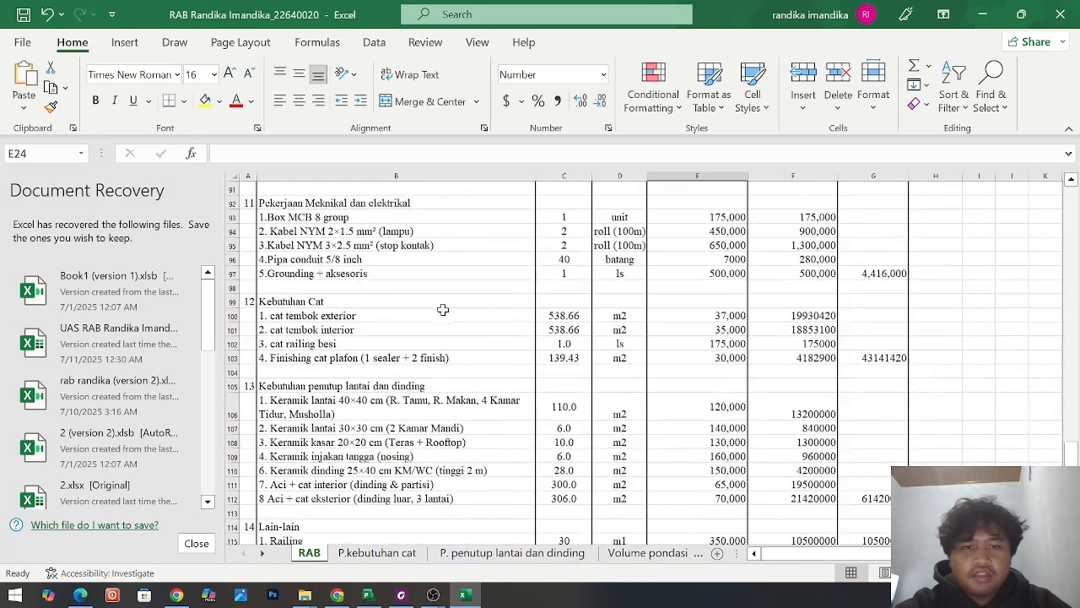
{"action": "left_click", "coordinate": [623, 314]}
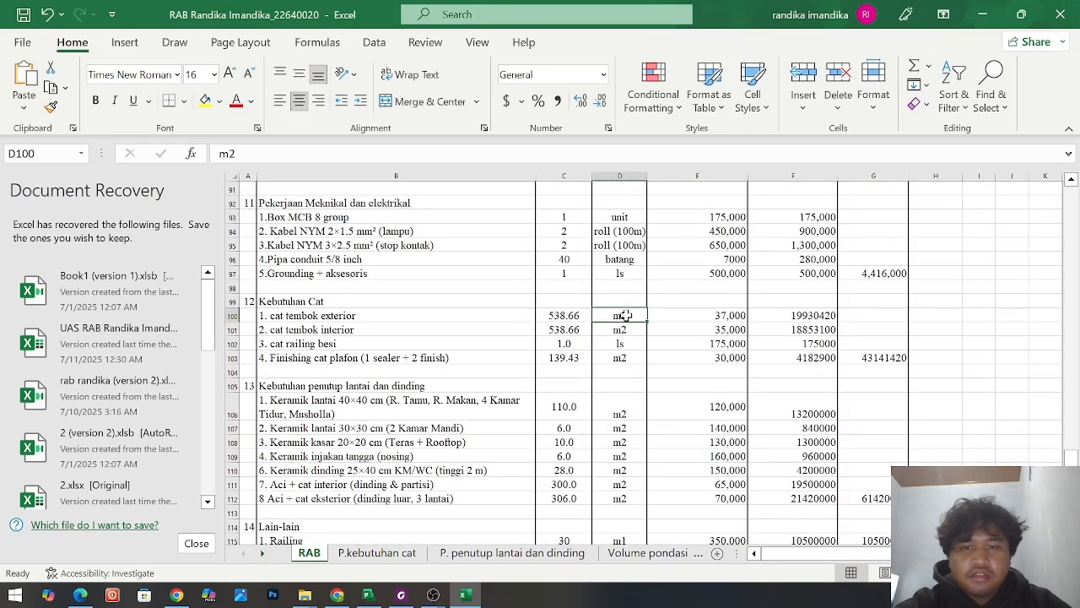
{"action": "scroll", "coordinate": [591, 557], "scroll_direction": "down", "scroll_amount": 5}
{"action": "scroll", "coordinate": [577, 562], "scroll_direction": "up", "scroll_amount": 4}
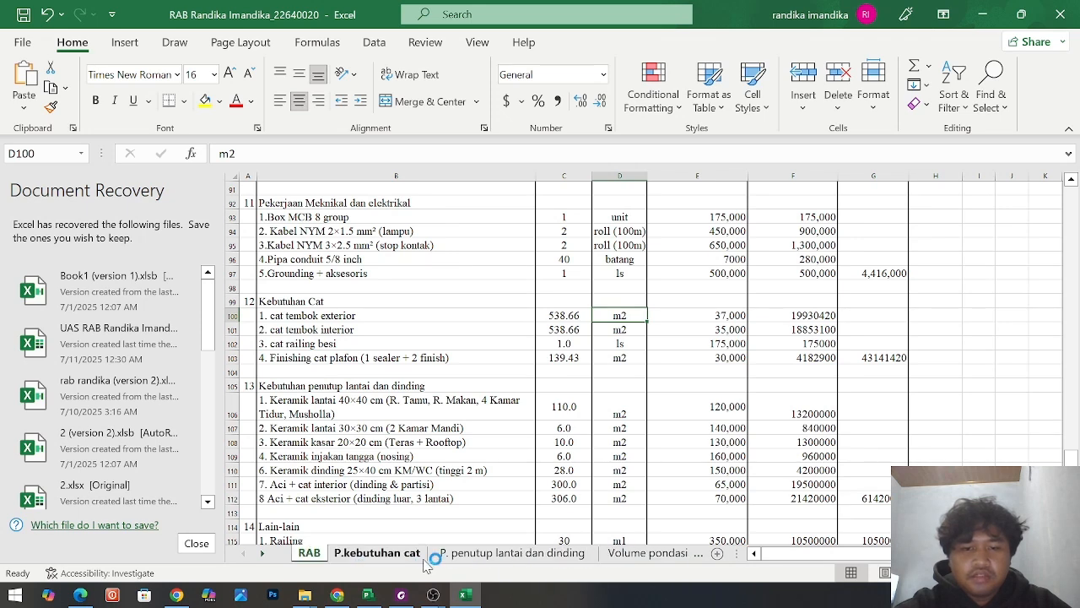
Examine the paint areas and the furniture opening calculations on the P.kebutuhan cat sheet
{"action": "left_click", "coordinate": [378, 553]}
{"action": "scroll", "coordinate": [435, 381], "scroll_direction": "up", "scroll_amount": 4}
{"action": "scroll", "coordinate": [430, 363], "scroll_direction": "up", "scroll_amount": 2}
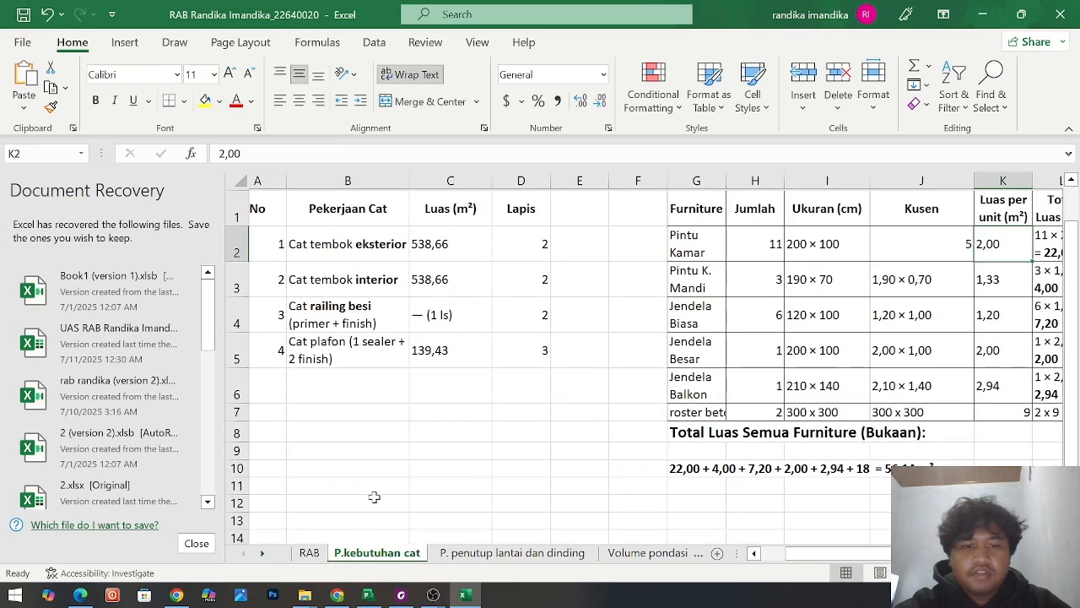
Return to the RAB sheet and check the floor and wall covering items, the railing and the grand total in G118
{"action": "left_click", "coordinate": [309, 552]}
{"action": "scroll", "coordinate": [389, 367], "scroll_direction": "down", "scroll_amount": 4}
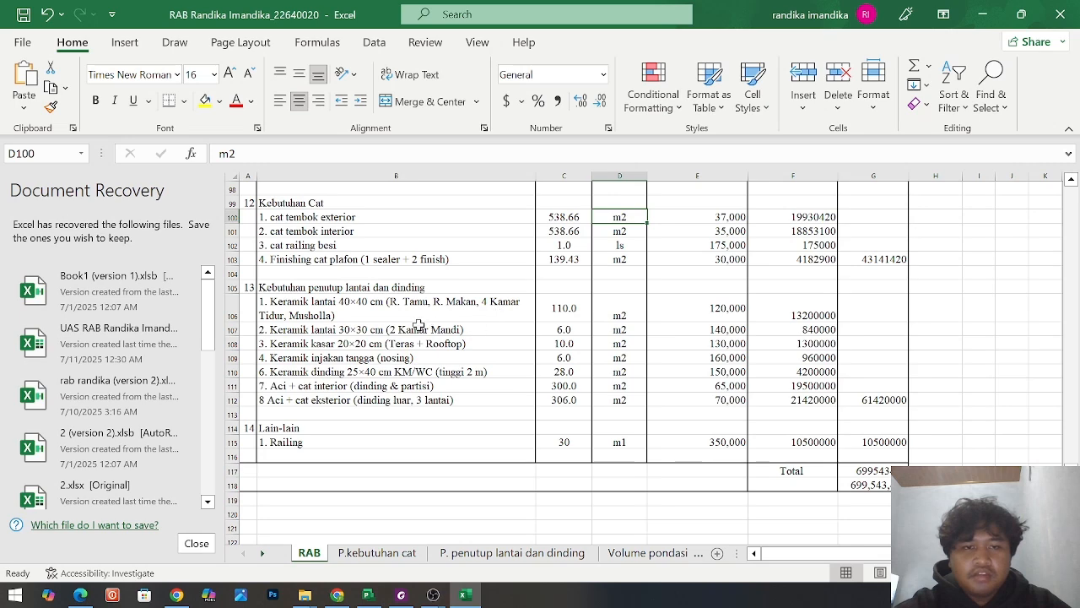
{"action": "scroll", "coordinate": [418, 324], "scroll_direction": "up", "scroll_amount": 2, "text": "ctrl"}
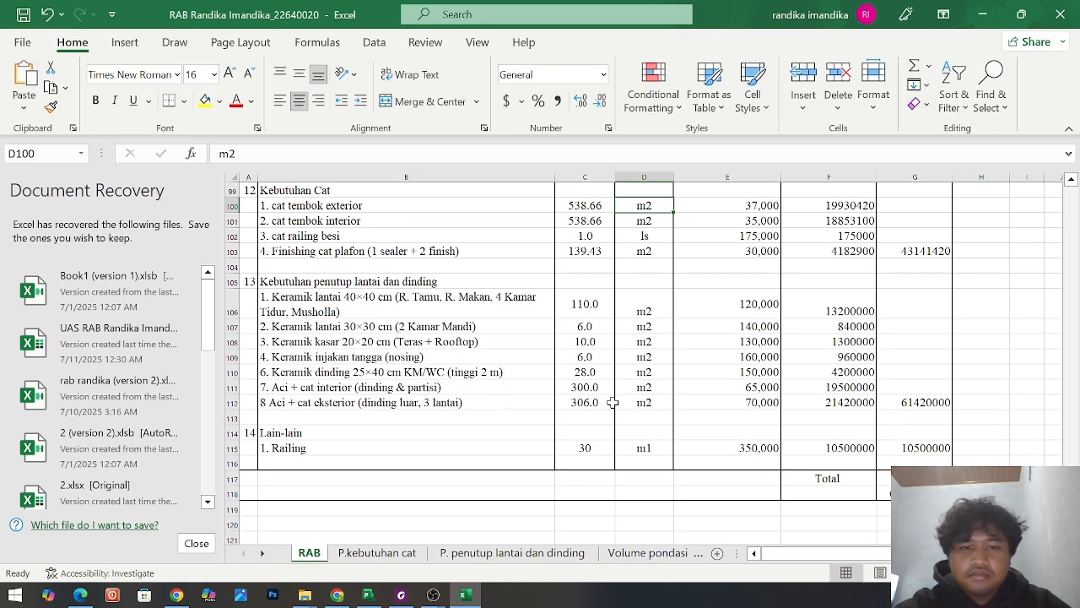
{"action": "scroll", "coordinate": [572, 459], "scroll_direction": "up", "scroll_amount": 1, "text": "ctrl"}
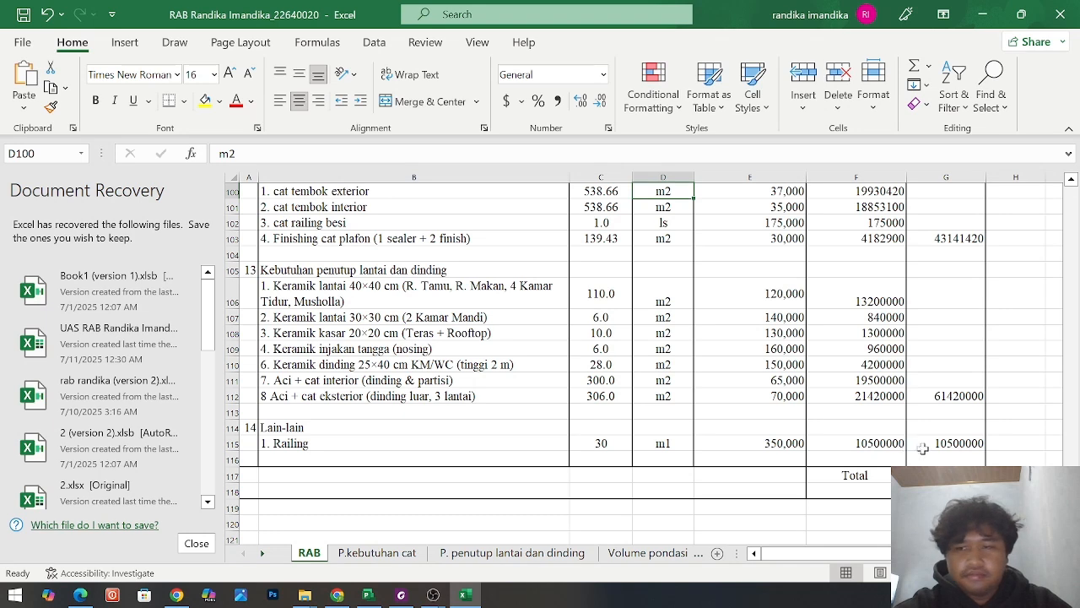
{"action": "scroll", "coordinate": [880, 443], "scroll_direction": "right", "scroll_amount": 3}
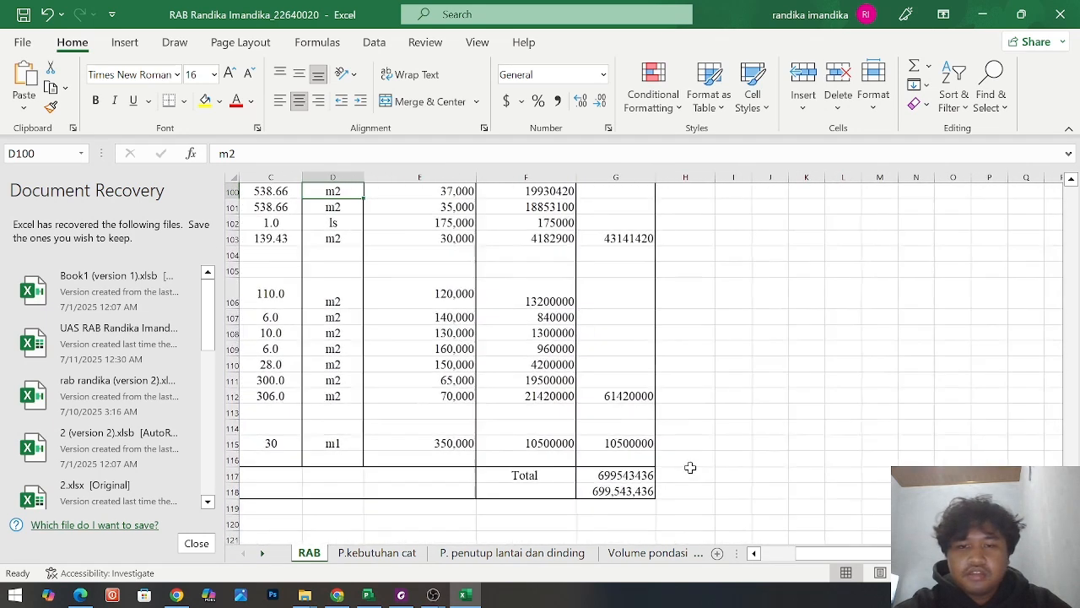
{"action": "left_click", "coordinate": [622, 491]}
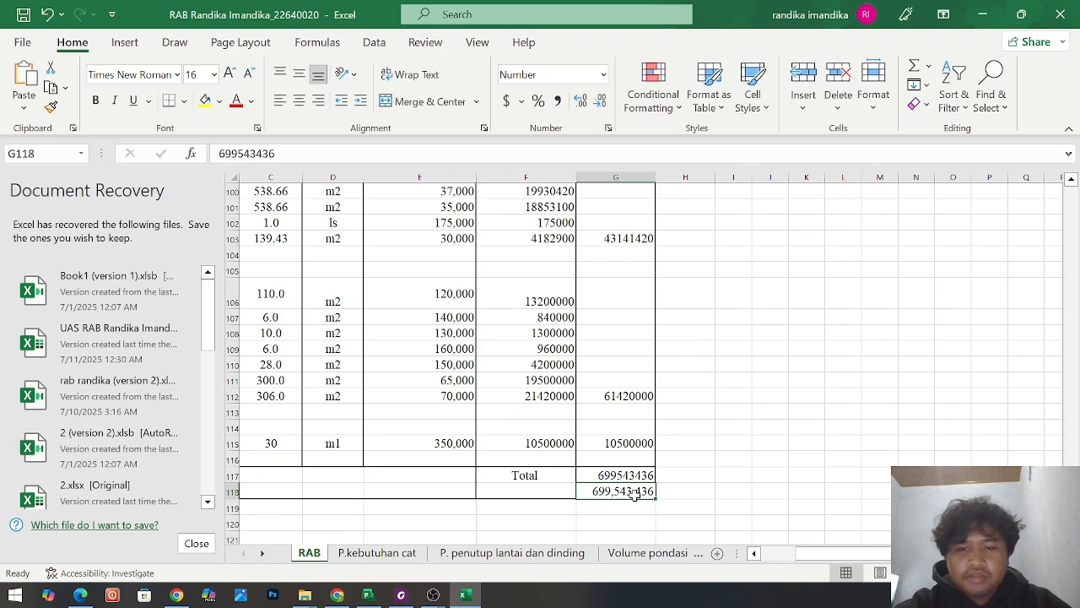
Return to the start of the RAB table and select the unit price of the land clearing item in E10
{"action": "scroll", "coordinate": [581, 471], "scroll_direction": "up", "scroll_amount": 20}
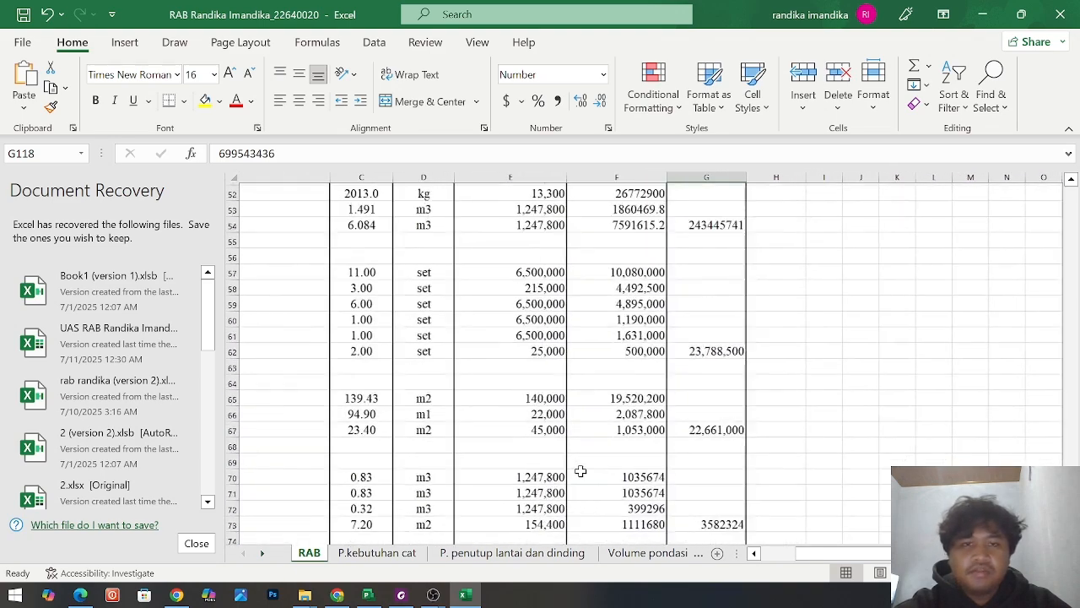
{"action": "scroll", "coordinate": [581, 473], "scroll_direction": "down", "scroll_amount": 2, "text": "ctrl"}
{"action": "scroll", "coordinate": [581, 471], "scroll_direction": "up", "scroll_amount": 4}
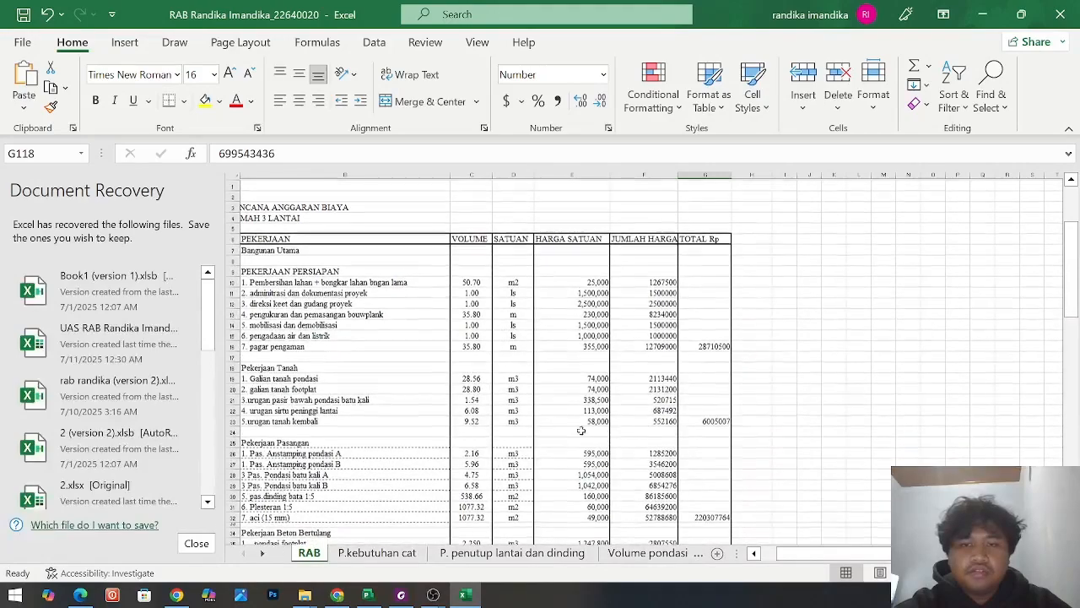
{"action": "left_click", "coordinate": [549, 278]}
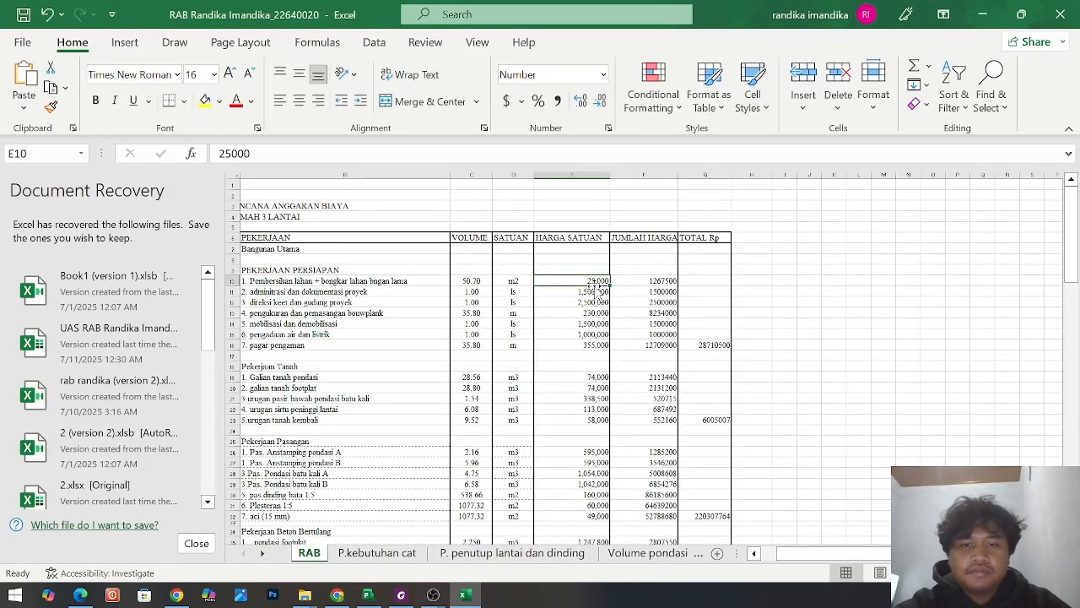
Examine the unit prices and amounts from the preparation works through the concrete, frame and ceiling sections
{"action": "scroll", "coordinate": [595, 287], "scroll_direction": "down", "scroll_amount": 3}
{"action": "scroll", "coordinate": [595, 287], "scroll_direction": "up", "scroll_amount": 3}
{"action": "scroll", "coordinate": [591, 380], "scroll_direction": "down", "scroll_amount": 4}
{"action": "scroll", "coordinate": [595, 337], "scroll_direction": "down", "scroll_amount": 1}
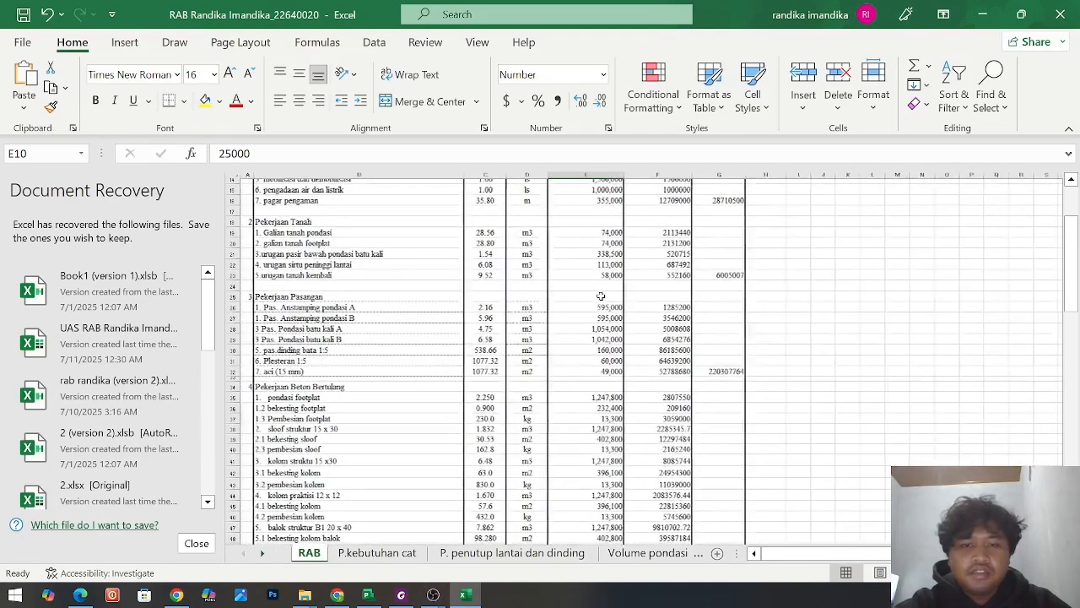
{"action": "scroll", "coordinate": [600, 295], "scroll_direction": "down", "scroll_amount": 8}
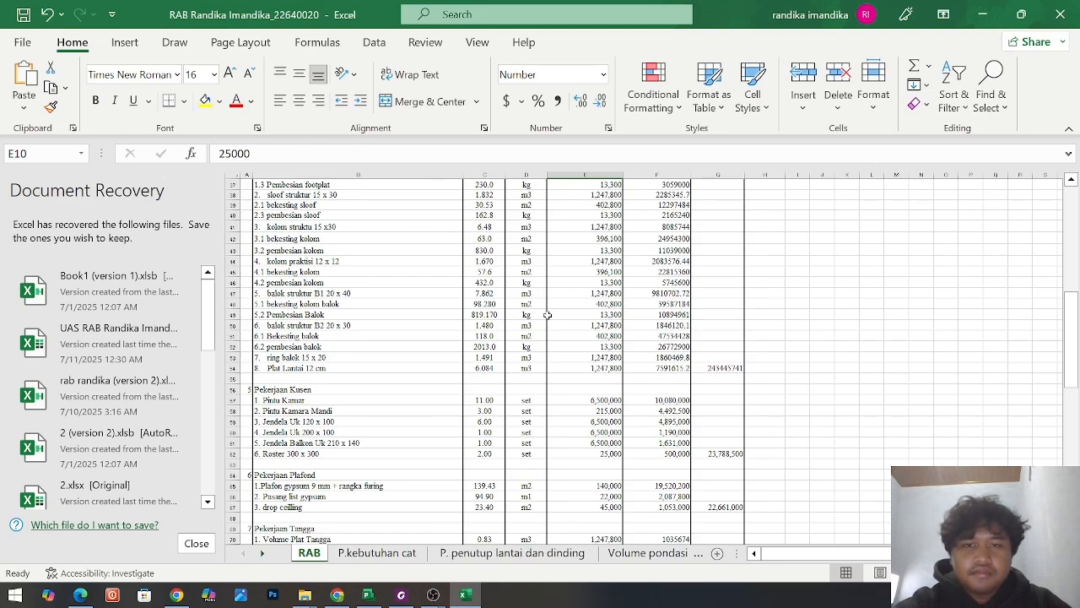
{"action": "scroll", "coordinate": [553, 311], "scroll_direction": "up", "scroll_amount": 12}
{"action": "scroll", "coordinate": [593, 308], "scroll_direction": "up", "scroll_amount": 3}
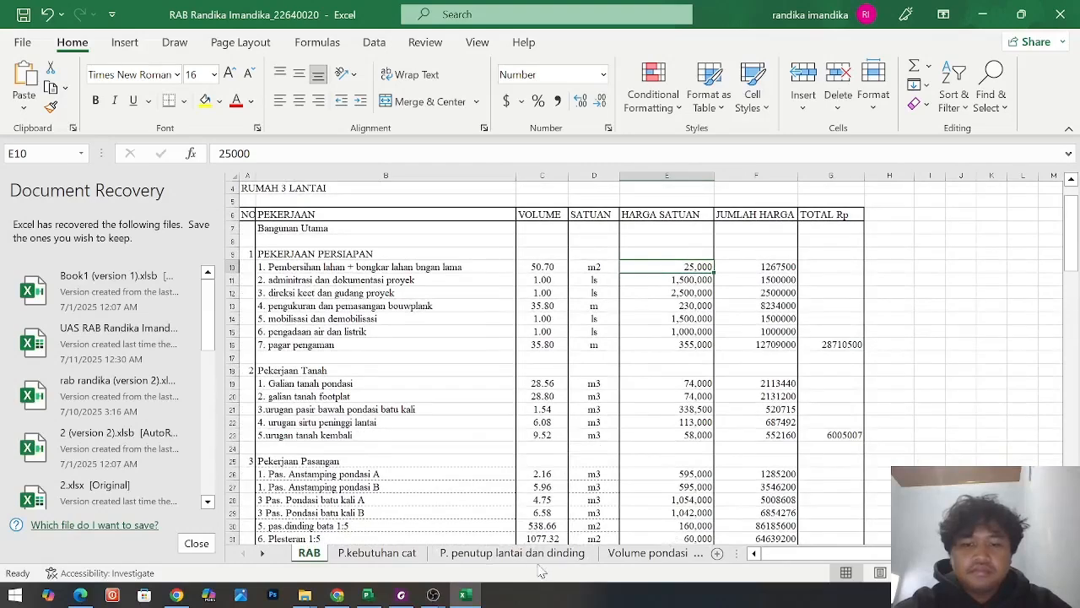
{"action": "scroll", "coordinate": [540, 557], "scroll_direction": "down", "scroll_amount": 3}
{"action": "scroll", "coordinate": [441, 559], "scroll_direction": "up", "scroll_amount": 4}
{"action": "scroll", "coordinate": [532, 551], "scroll_direction": "down", "scroll_amount": 2}
{"action": "scroll", "coordinate": [544, 557], "scroll_direction": "up", "scroll_amount": 2}
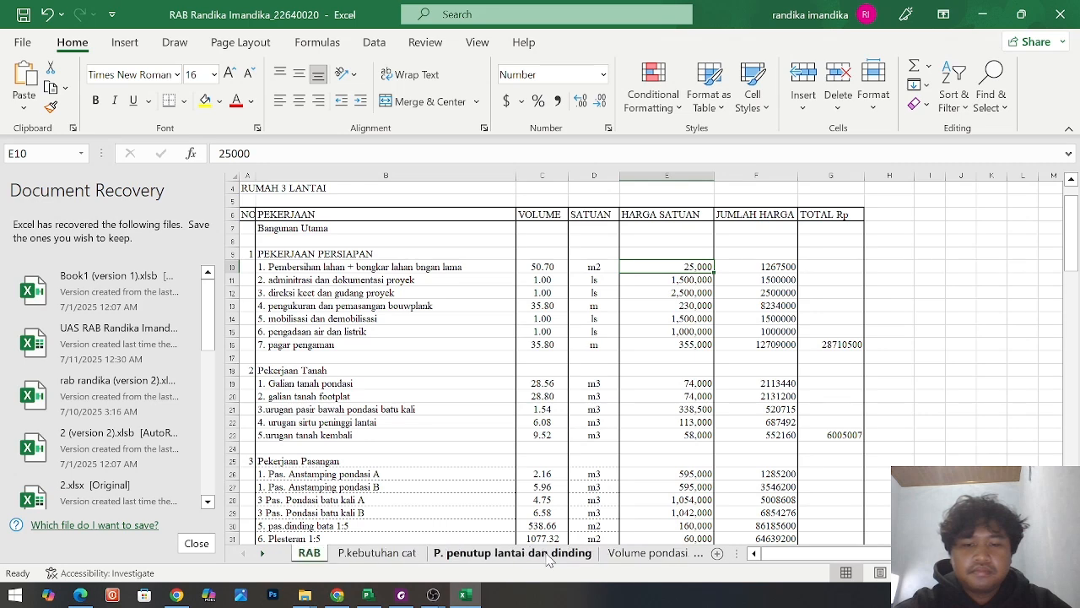
{"action": "scroll", "coordinate": [510, 561], "scroll_direction": "down", "scroll_amount": 3}
{"action": "scroll", "coordinate": [582, 553], "scroll_direction": "up", "scroll_amount": 3}
{"action": "scroll", "coordinate": [623, 559], "scroll_direction": "down", "scroll_amount": 3}
{"action": "scroll", "coordinate": [622, 557], "scroll_direction": "up", "scroll_amount": 3}
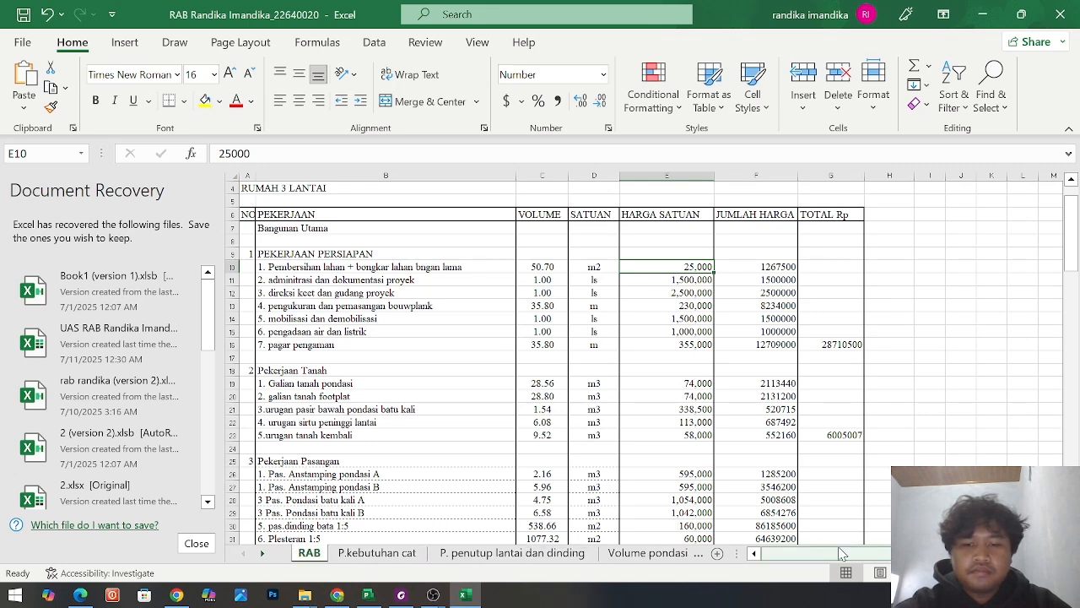
Go to the P. Kusen sheet and examine the door and window frame items with their subtotals
{"action": "left_click", "coordinate": [658, 554]}
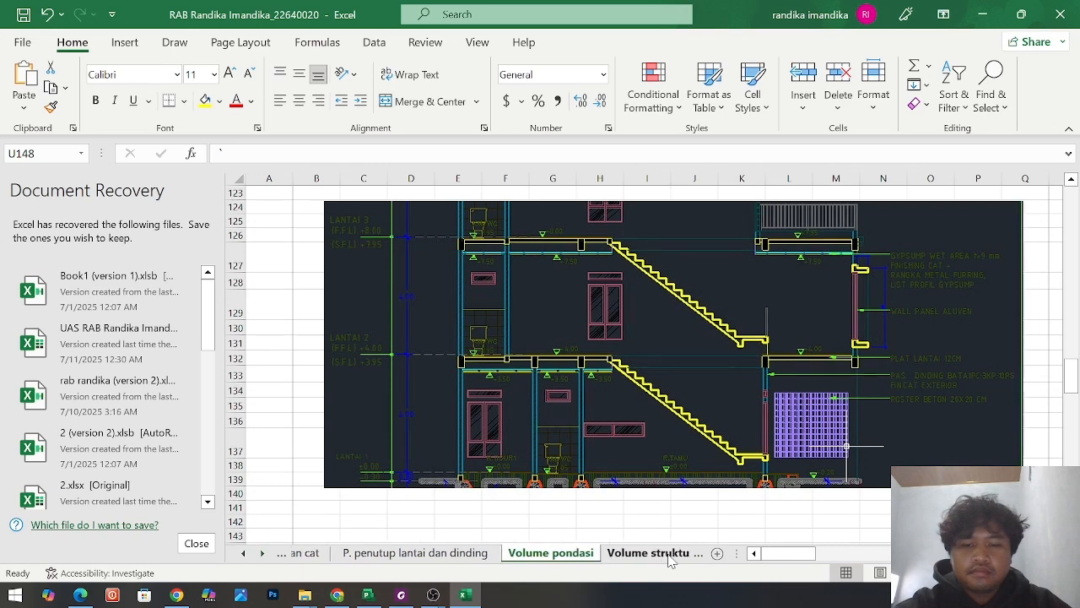
{"action": "left_click", "coordinate": [659, 554]}
{"action": "left_click", "coordinate": [668, 554]}
{"action": "left_click", "coordinate": [667, 555]}
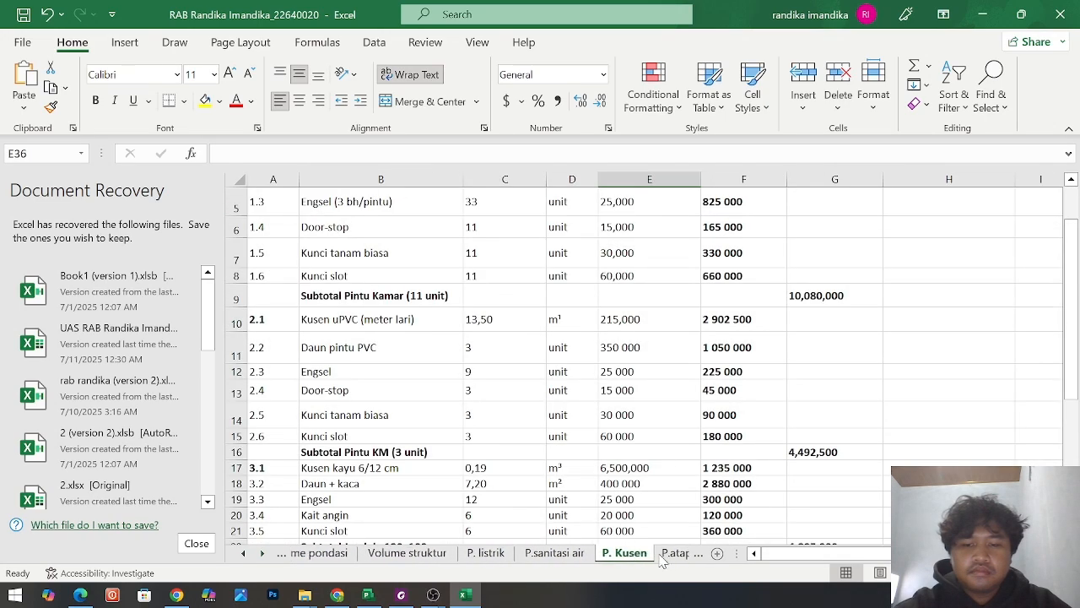
{"action": "scroll", "coordinate": [575, 425], "scroll_direction": "down", "scroll_amount": 2}
{"action": "scroll", "coordinate": [575, 424], "scroll_direction": "down", "scroll_amount": 3}
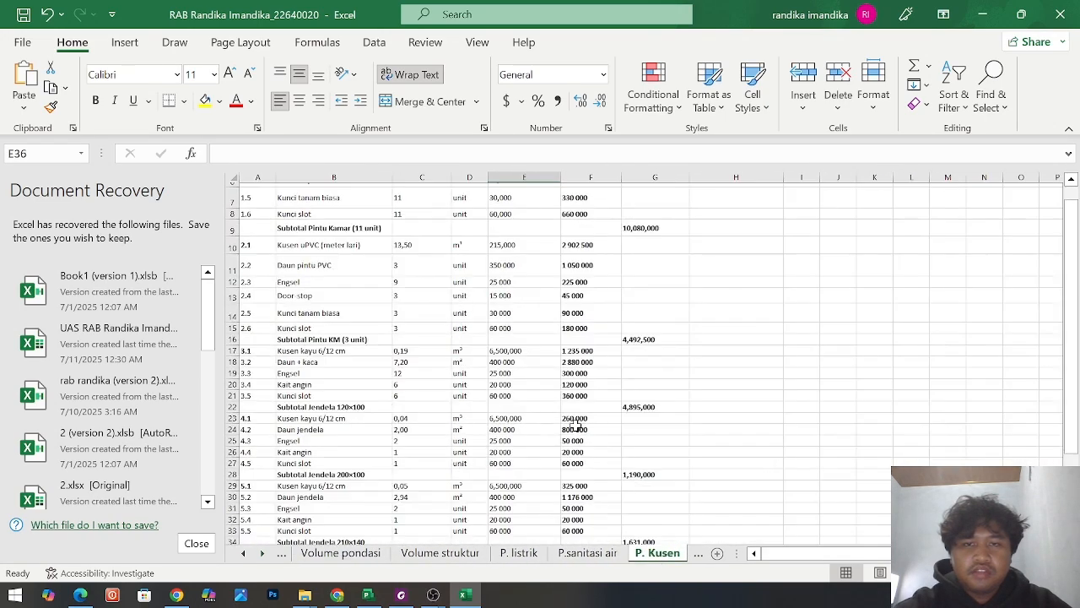
Review the P. Kusen table from the first door items down to its grand total
{"action": "scroll", "coordinate": [573, 362], "scroll_direction": "up", "scroll_amount": 2}
{"action": "scroll", "coordinate": [577, 367], "scroll_direction": "up", "scroll_amount": 3}
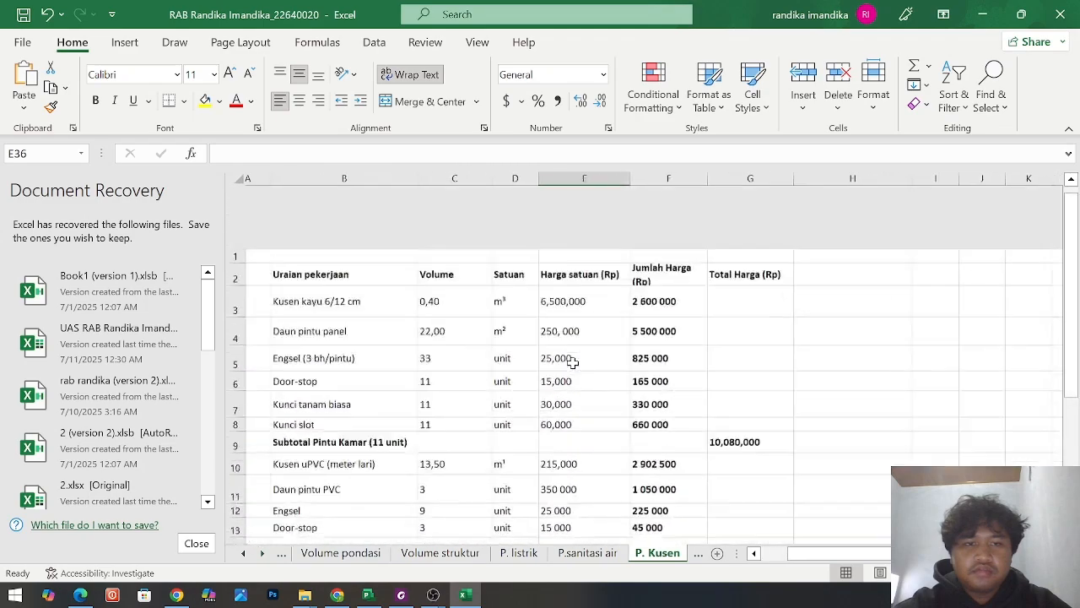
{"action": "scroll", "coordinate": [581, 369], "scroll_direction": "down", "scroll_amount": 3}
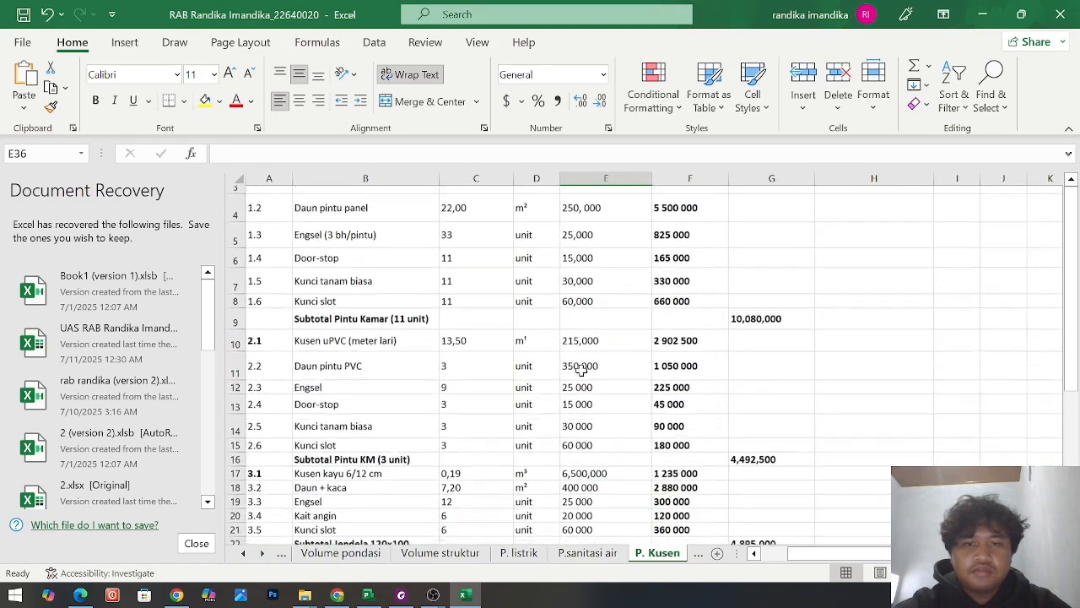
{"action": "scroll", "coordinate": [581, 369], "scroll_direction": "down", "scroll_amount": 5}
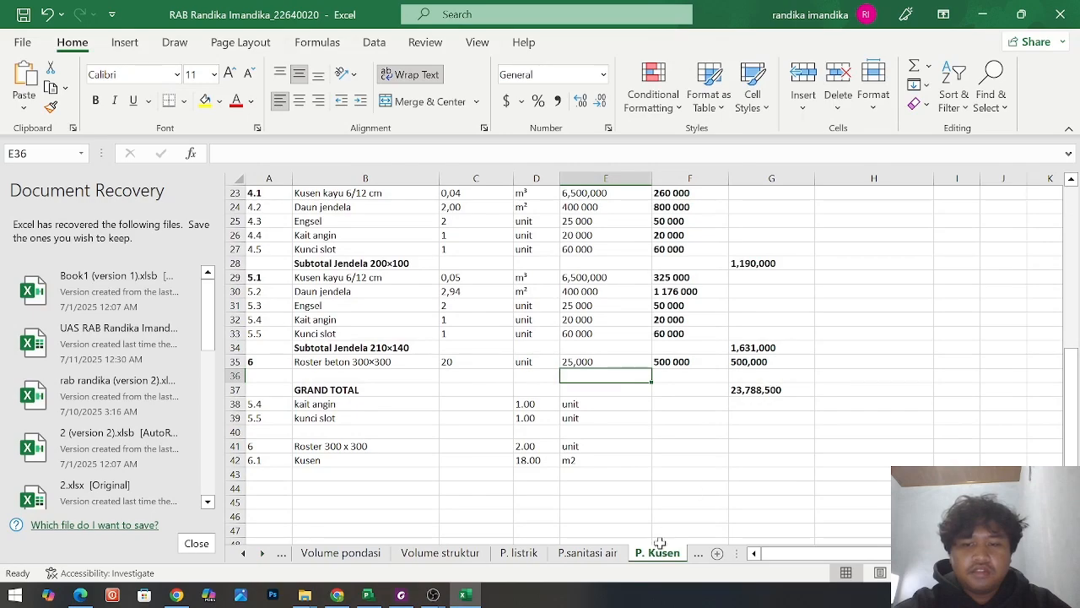
Go to the Schedule sheet and view the top of its work item table
{"action": "key", "text": "ctrl+Page_Down"}
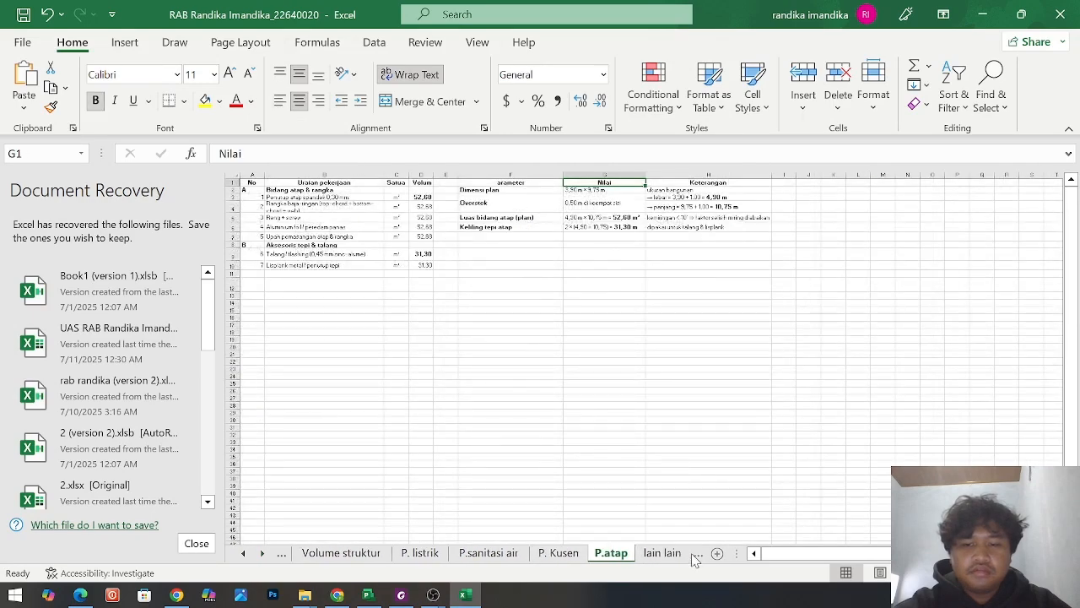
{"action": "key", "text": "ctrl+Page_Down"}
{"action": "left_click", "coordinate": [621, 557]}
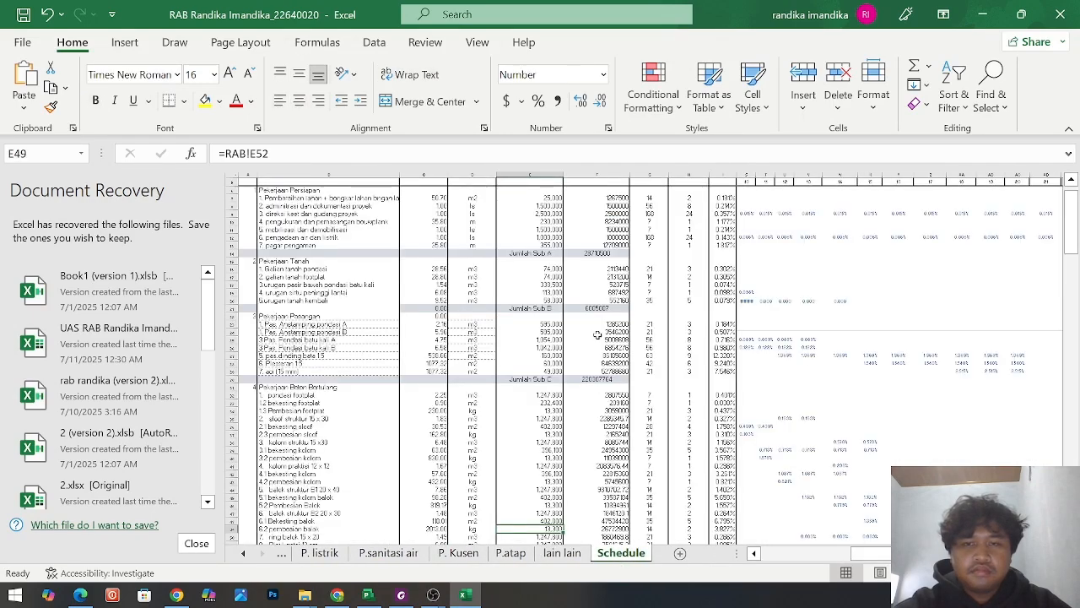
{"action": "scroll", "coordinate": [596, 335], "scroll_direction": "up", "scroll_amount": 5}
{"action": "scroll", "coordinate": [597, 335], "scroll_direction": "up", "scroll_amount": 2}
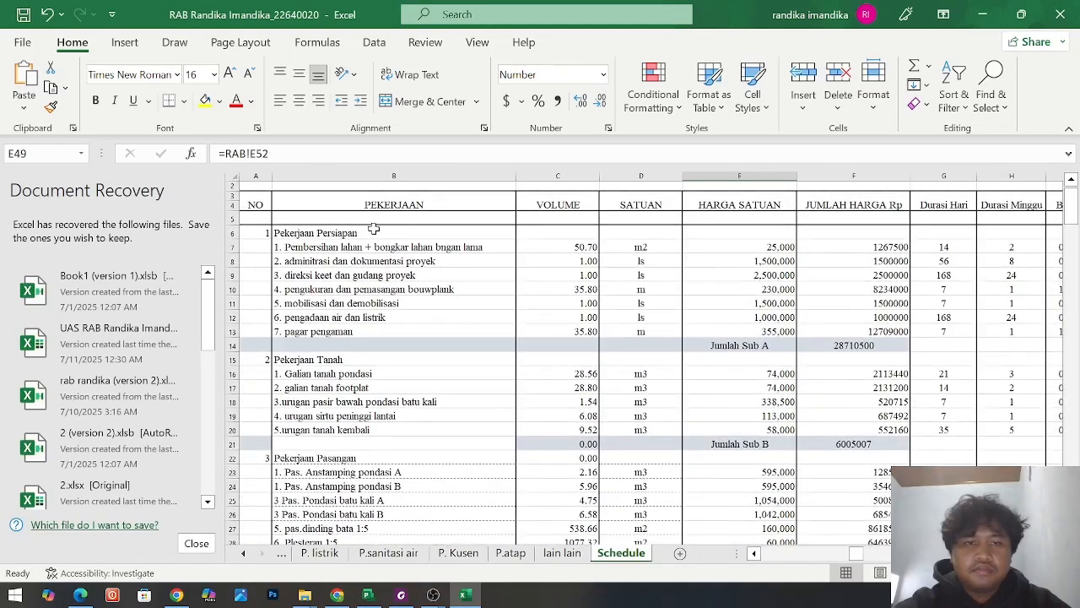
Select the Pekerjaan Persiapan heading in B6 and review the work items listed below it on the Schedule sheet
{"action": "left_click", "coordinate": [275, 232]}
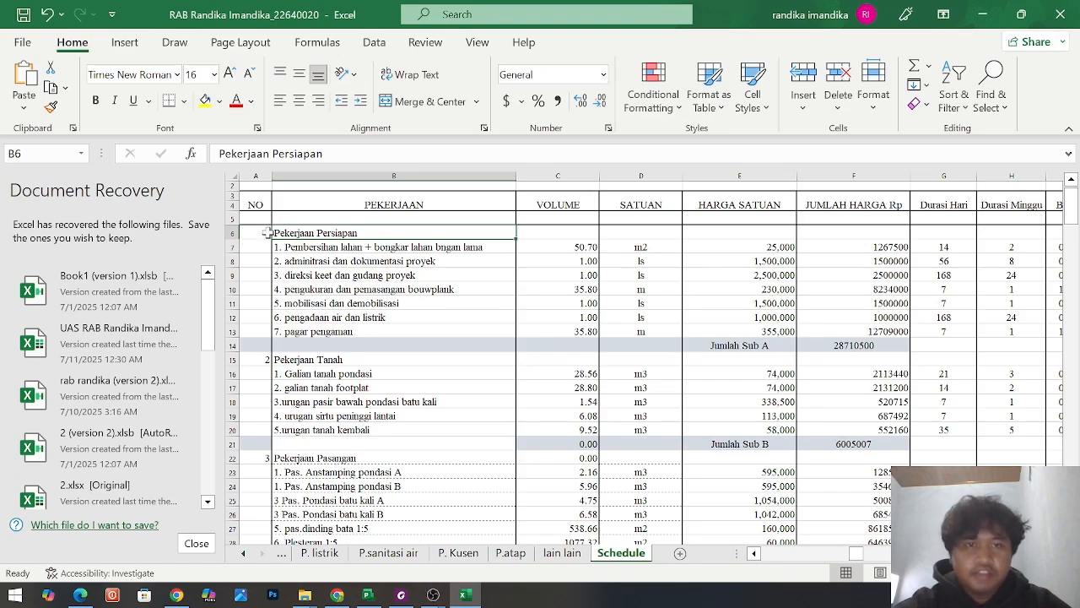
{"action": "scroll", "coordinate": [424, 373], "scroll_direction": "down", "scroll_amount": 9}
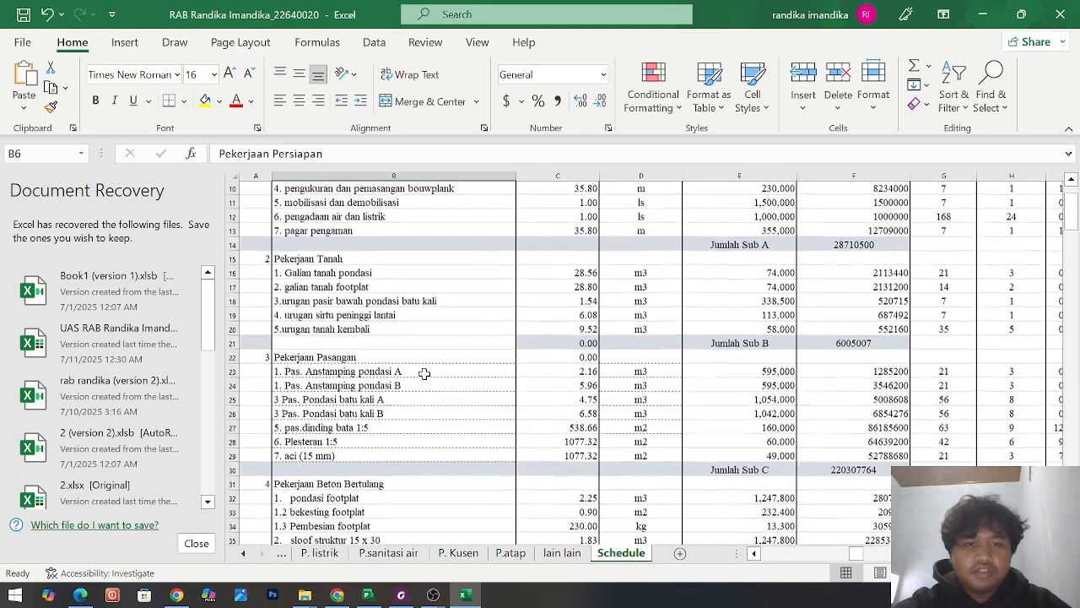
{"action": "scroll", "coordinate": [425, 374], "scroll_direction": "down", "scroll_amount": 12}
{"action": "scroll", "coordinate": [422, 374], "scroll_direction": "up", "scroll_amount": 18}
{"action": "scroll", "coordinate": [499, 314], "scroll_direction": "down", "scroll_amount": 1}
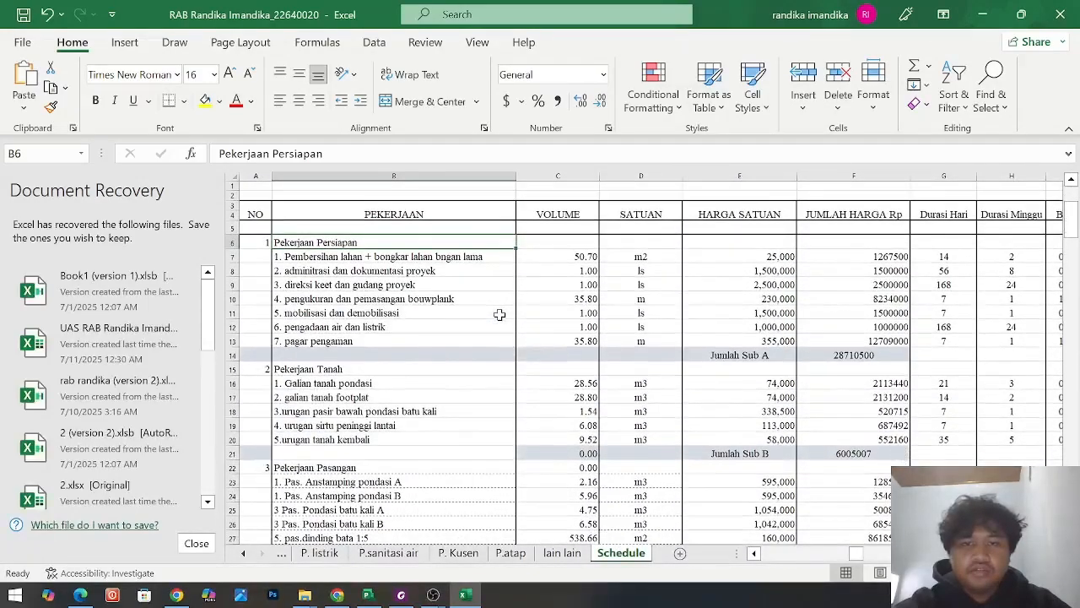
Inspect the volume formula of the land clearing item in C7, then go to the Volume struktur sheet
{"action": "left_click", "coordinate": [561, 257]}
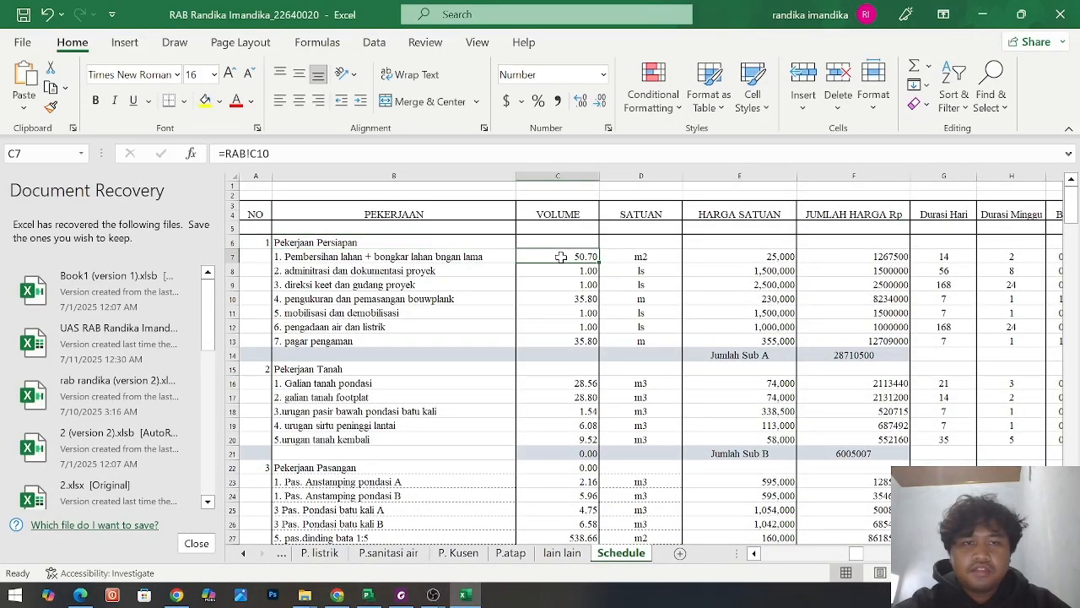
{"action": "key", "text": "F2"}
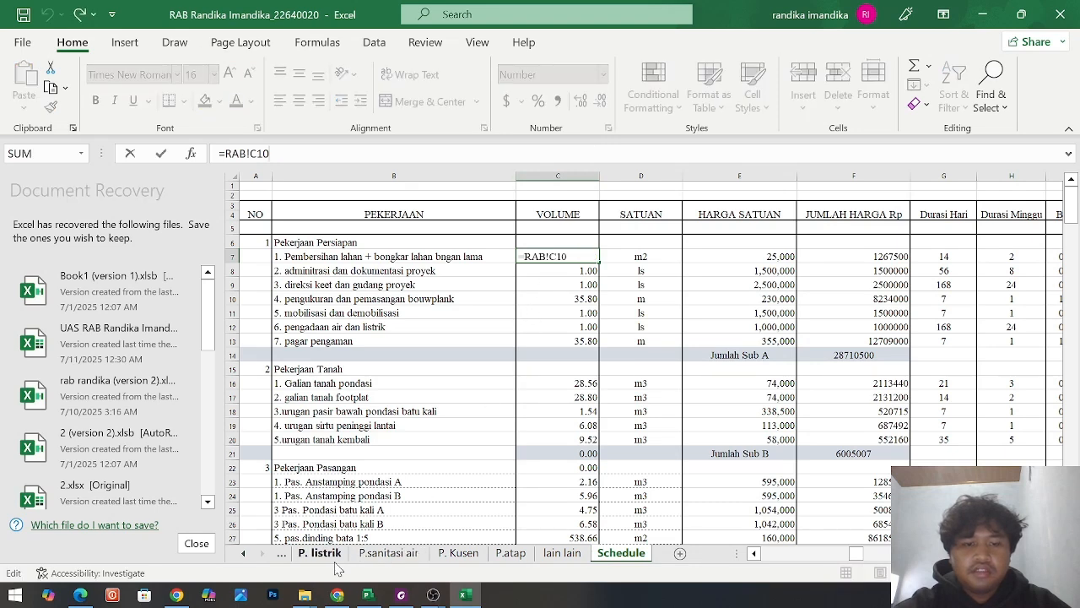
{"action": "left_click", "coordinate": [282, 554]}
{"action": "left_click", "coordinate": [243, 552]}
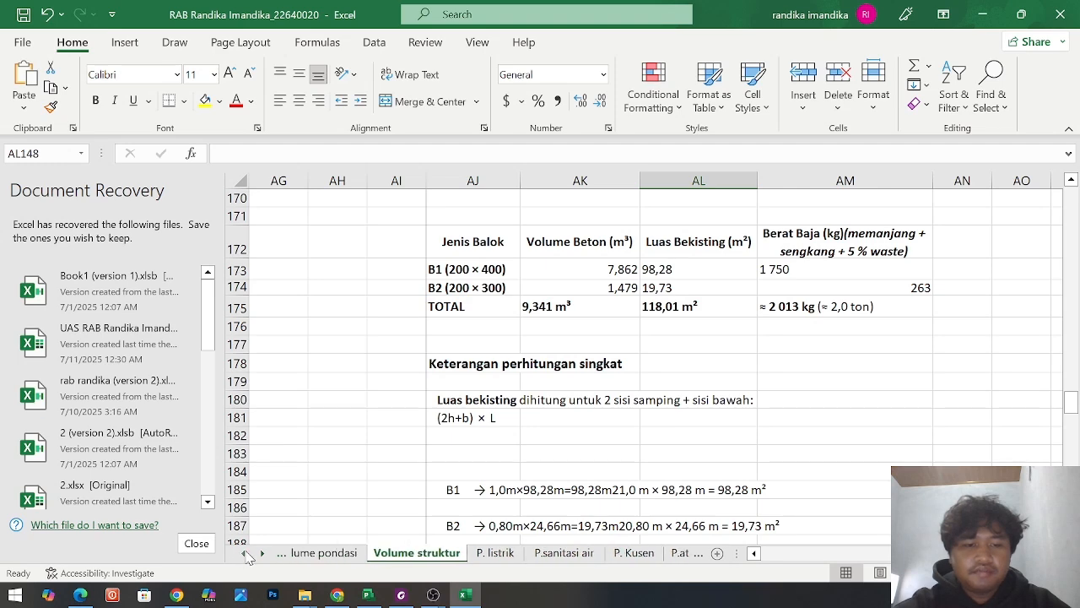
Close the Document Recovery pane, choosing to view the recovered files later
{"action": "left_click", "coordinate": [195, 544]}
{"action": "left_click", "coordinate": [277, 240]}
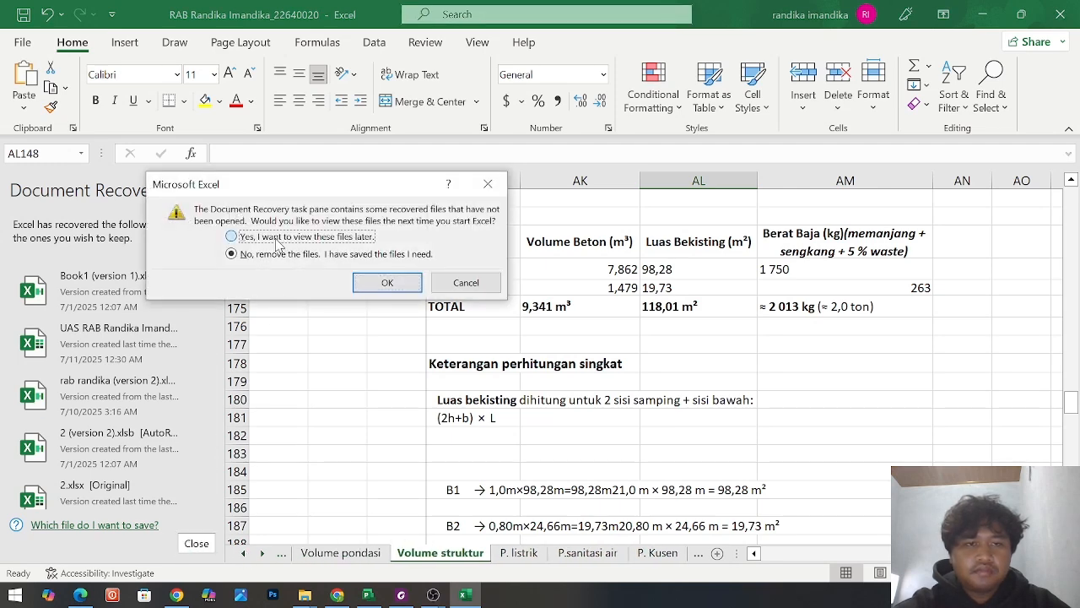
{"action": "left_click", "coordinate": [387, 283]}
Look over the beam calculations on the Volume struktur sheet and the drawings on the Volume pondasi sheet
{"action": "scroll", "coordinate": [270, 468], "scroll_direction": "up", "scroll_amount": 3}
{"action": "scroll", "coordinate": [270, 469], "scroll_direction": "left", "scroll_amount": 2}
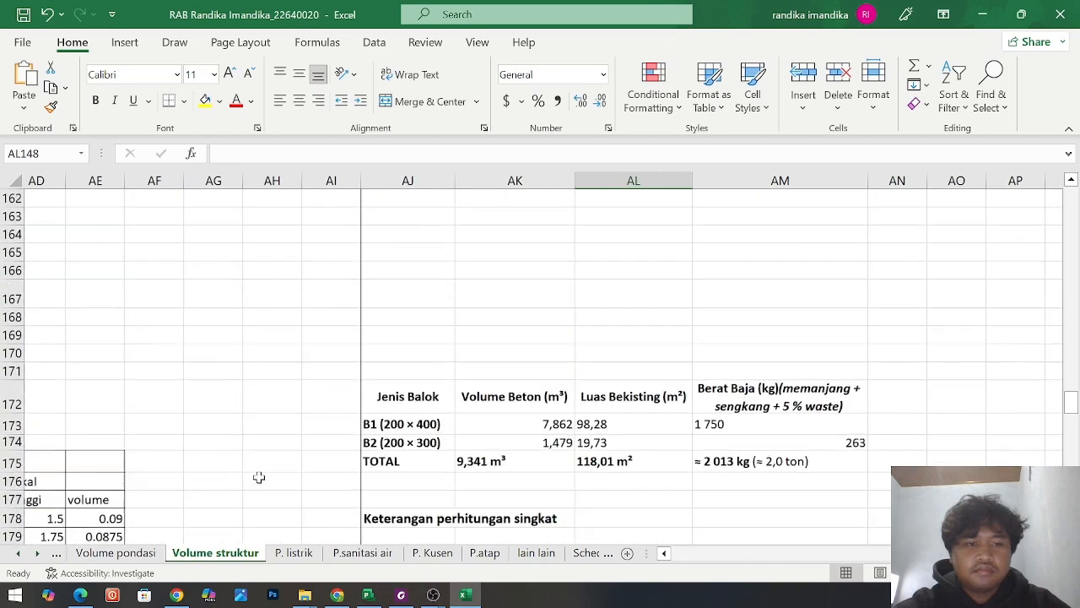
{"action": "scroll", "coordinate": [99, 563], "scroll_direction": "left", "scroll_amount": 10}
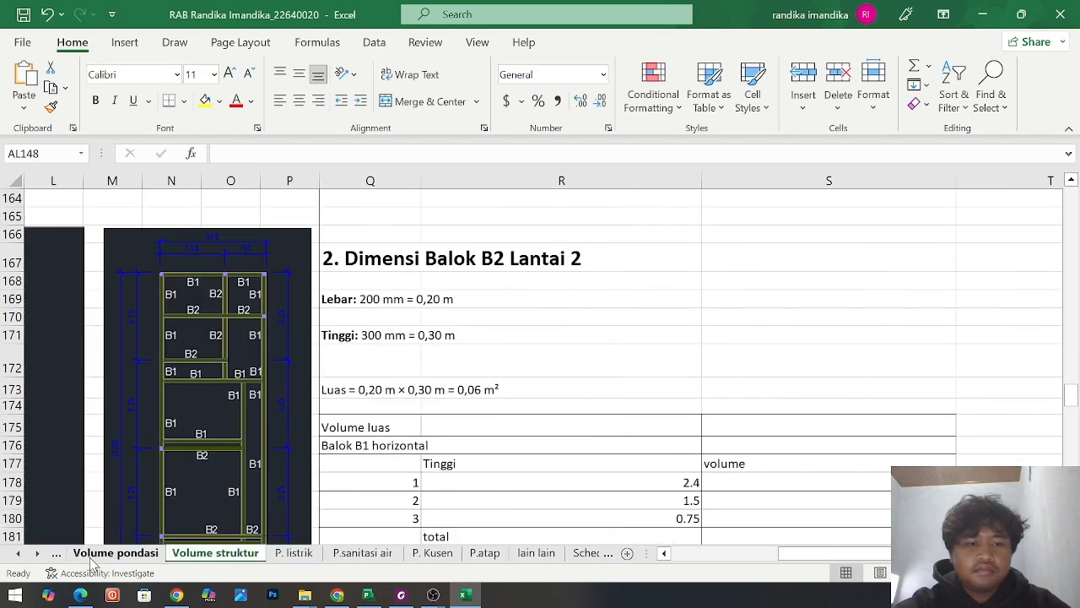
{"action": "left_click", "coordinate": [103, 555]}
{"action": "scroll", "coordinate": [374, 320], "scroll_direction": "down", "scroll_amount": 5}
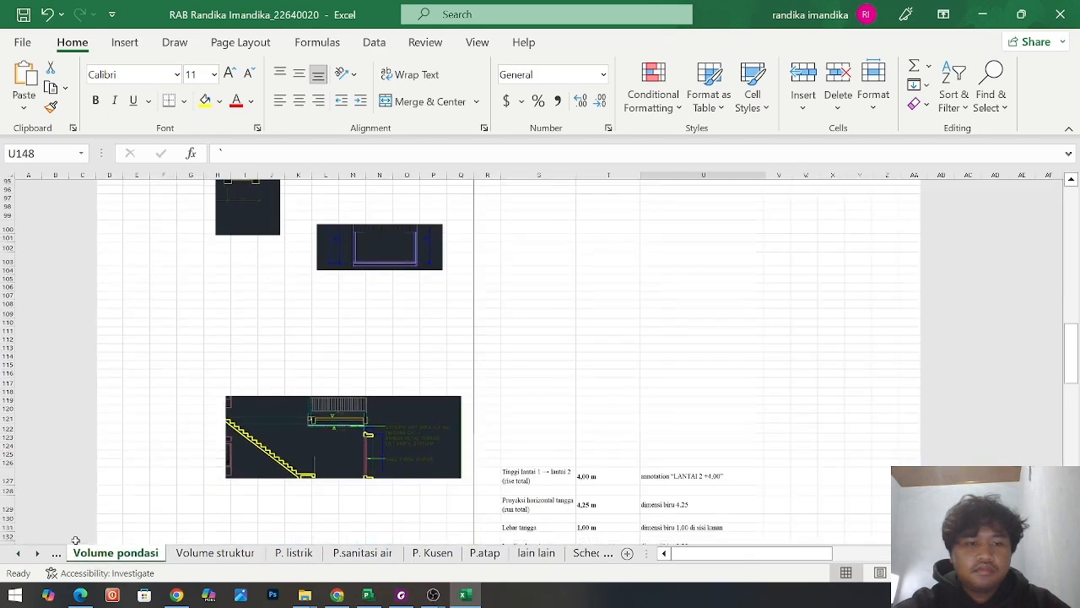
Return to the RAB sheet and inspect the volume formula of the land clearing item in C10
{"action": "left_click", "coordinate": [55, 555]}
{"action": "left_click", "coordinate": [55, 555]}
{"action": "left_click", "coordinate": [55, 555]}
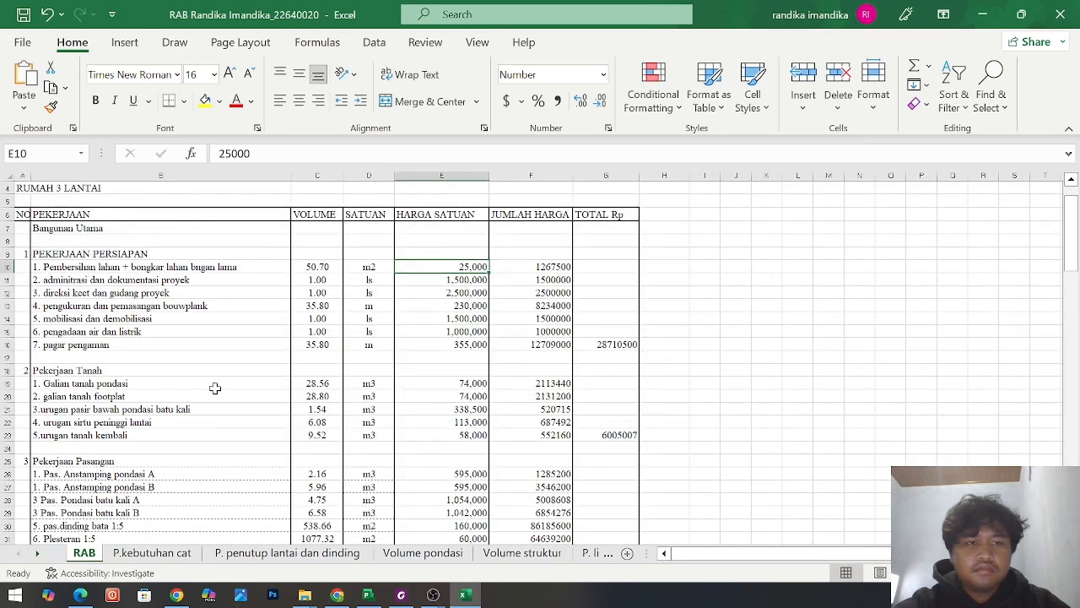
{"action": "left_click", "coordinate": [352, 267]}
{"action": "left_click", "coordinate": [325, 268]}
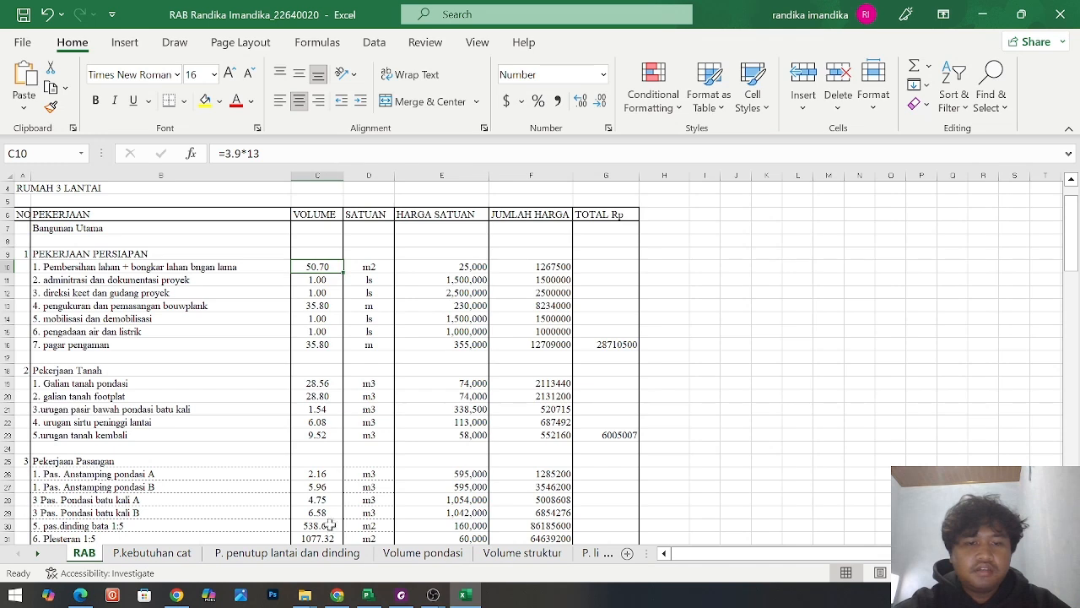
Go back through the Volume struktur, P. listrik and P. Kusen sheets to the top of the Schedule table
{"action": "scroll", "coordinate": [482, 567], "scroll_direction": "right", "scroll_amount": 5}
{"action": "scroll", "coordinate": [490, 567], "scroll_direction": "right", "scroll_amount": 4}
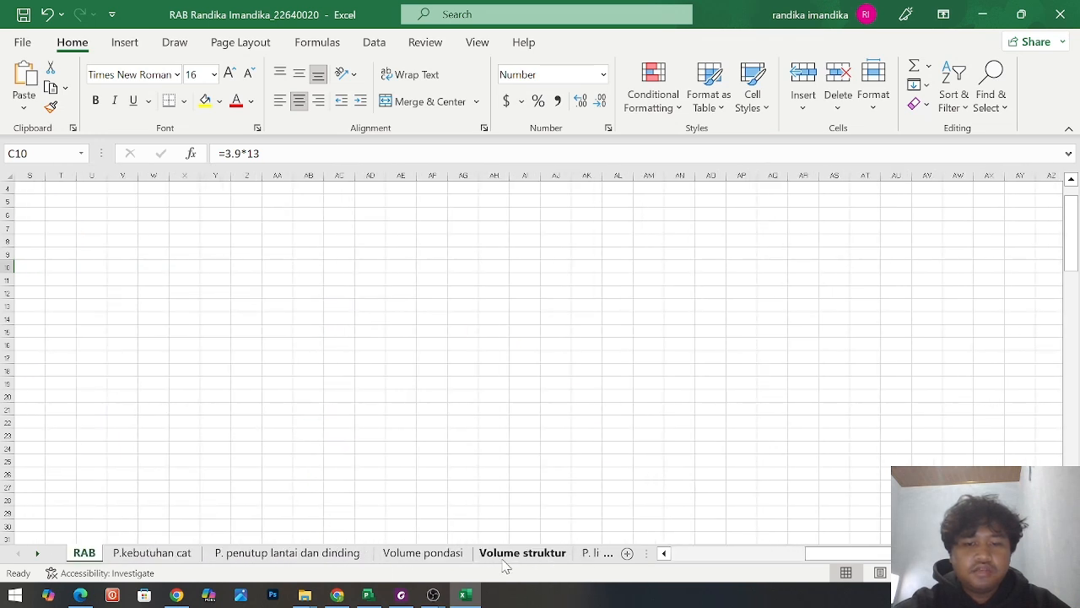
{"action": "scroll", "coordinate": [471, 567], "scroll_direction": "right", "scroll_amount": 5}
{"action": "scroll", "coordinate": [468, 567], "scroll_direction": "left", "scroll_amount": 5}
{"action": "left_click", "coordinate": [570, 557]}
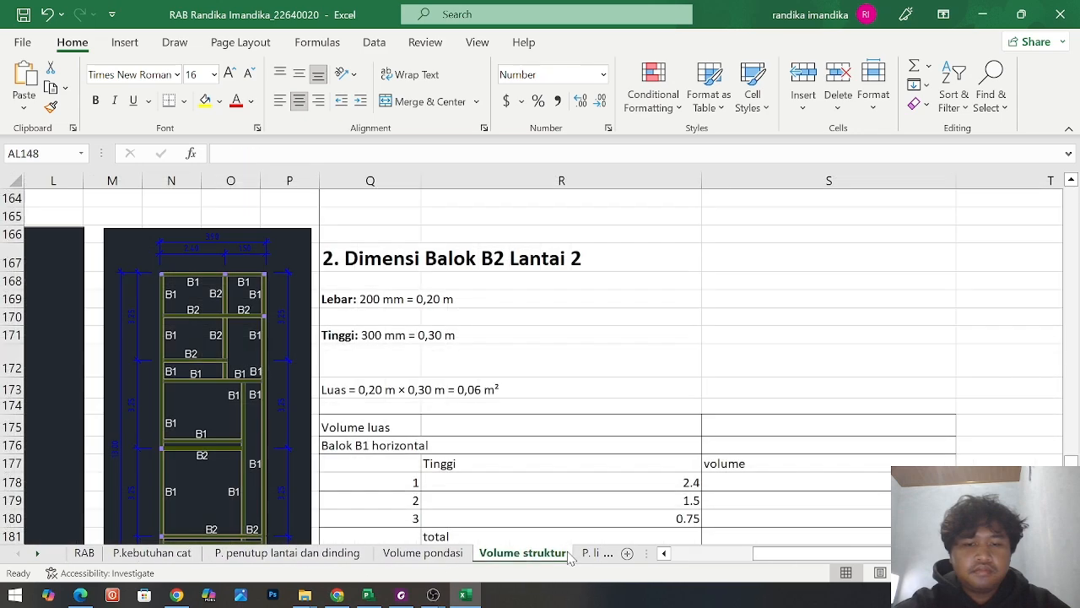
{"action": "left_click", "coordinate": [590, 556]}
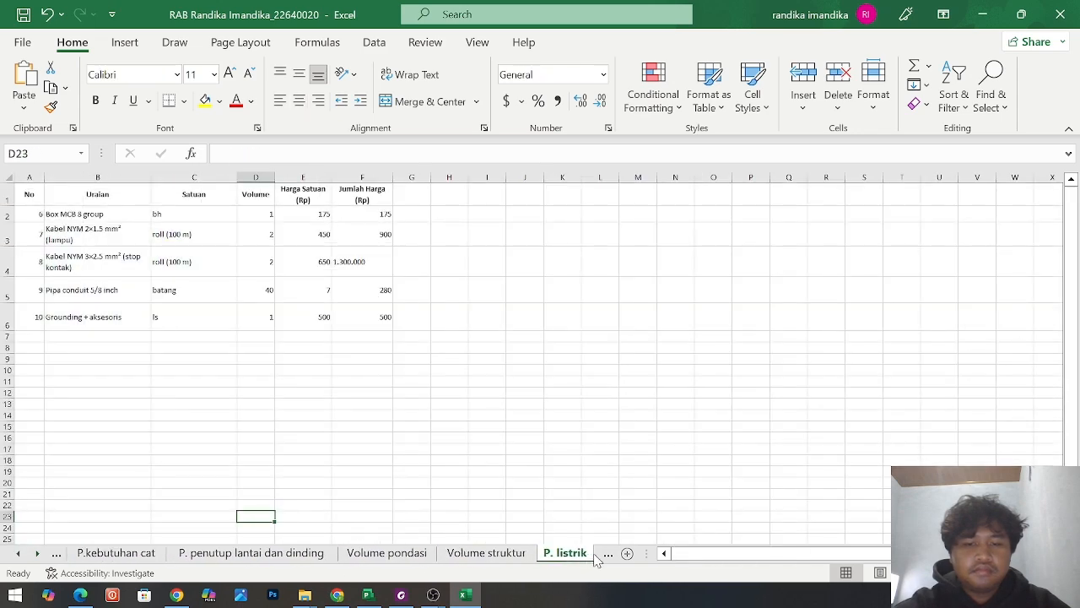
{"action": "left_click", "coordinate": [604, 557]}
{"action": "left_click", "coordinate": [604, 556]}
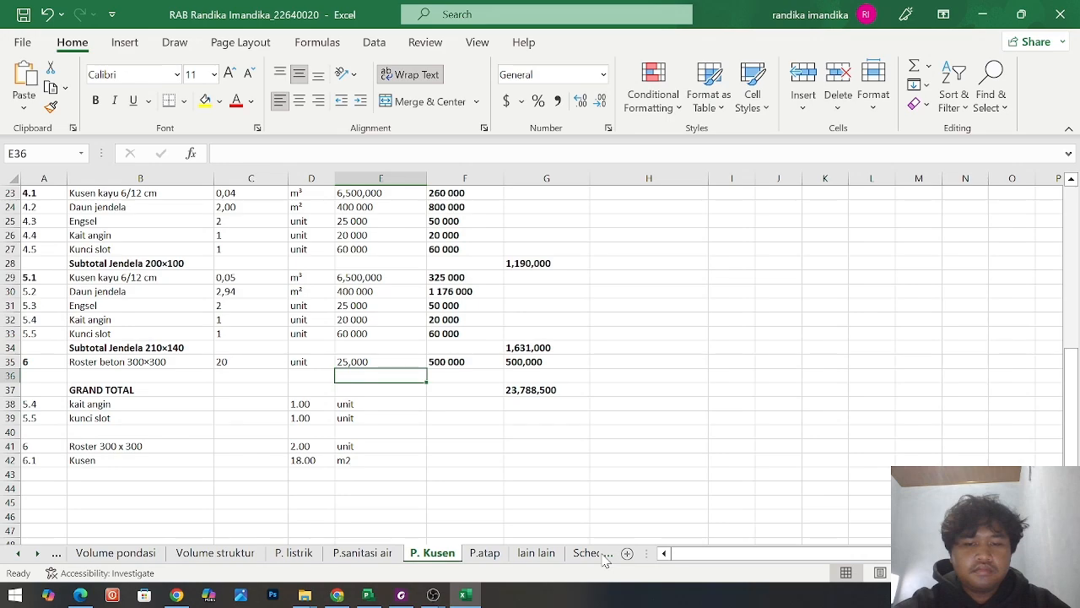
{"action": "left_click", "coordinate": [591, 555]}
{"action": "scroll", "coordinate": [629, 355], "scroll_direction": "down", "scroll_amount": 1}
{"action": "scroll", "coordinate": [628, 355], "scroll_direction": "up", "scroll_amount": 1}
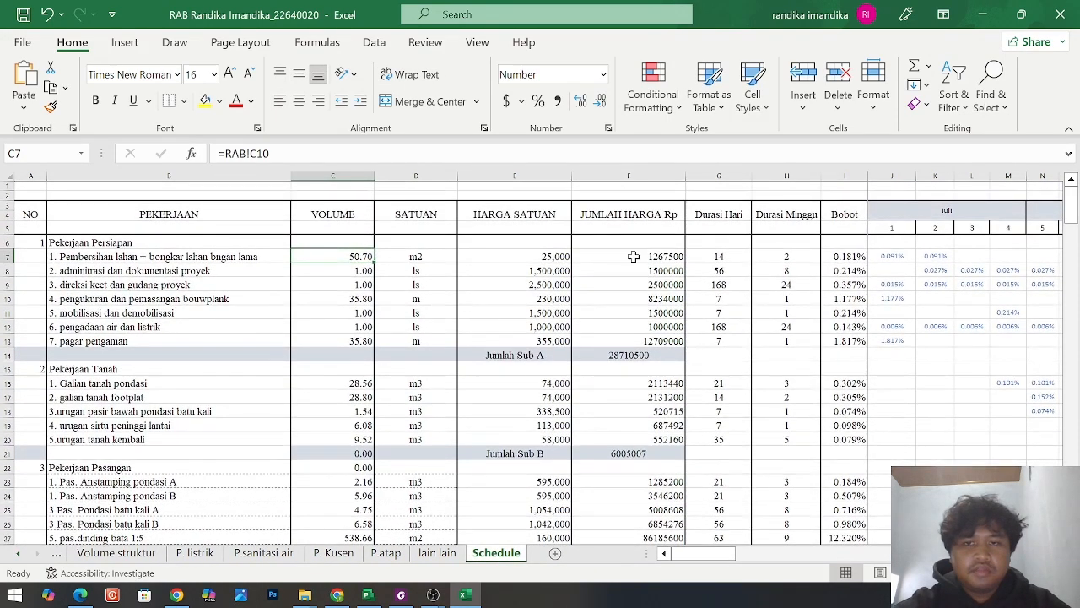
Inspect the formulas linking the land clearing amount in F7 and the Sub A subtotal in F14 to the RAB sheet
{"action": "left_click", "coordinate": [605, 251]}
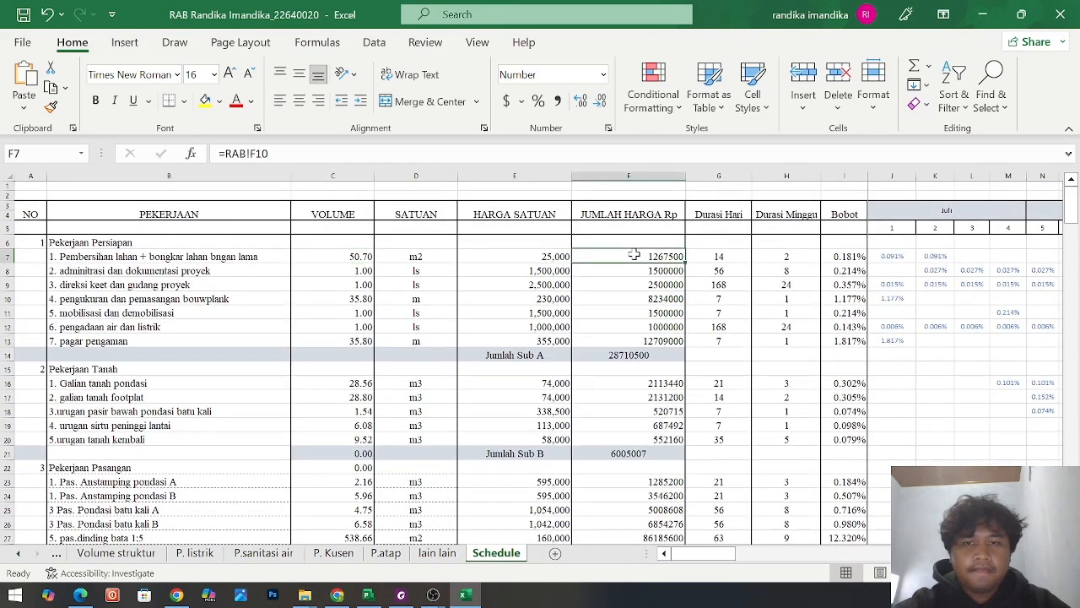
{"action": "left_click", "coordinate": [656, 358]}
{"action": "left_click", "coordinate": [657, 366]}
{"action": "left_click", "coordinate": [656, 356]}
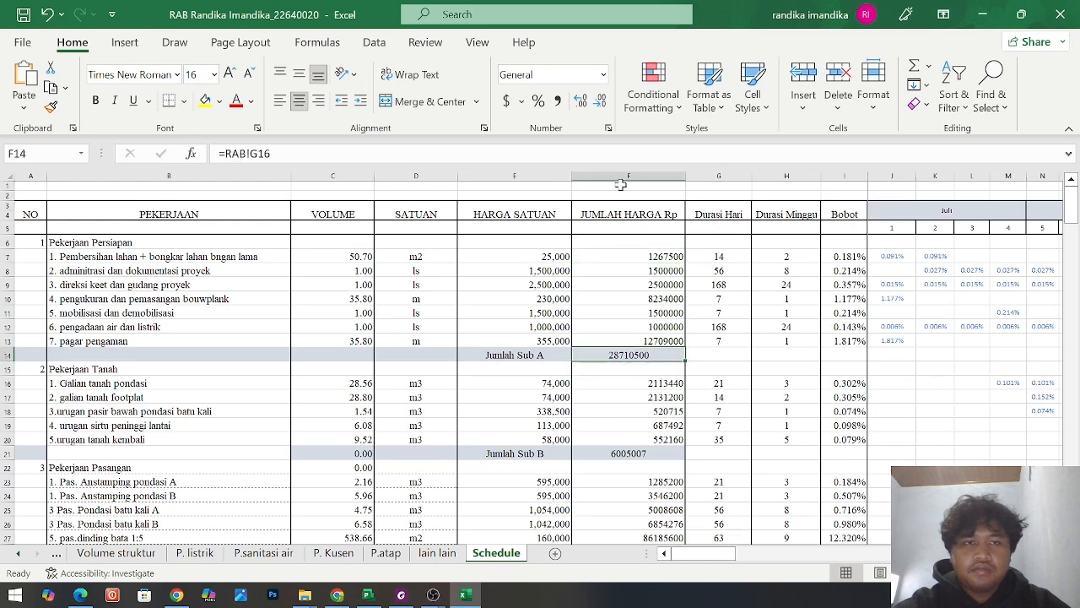
{"action": "key", "text": "F2"}
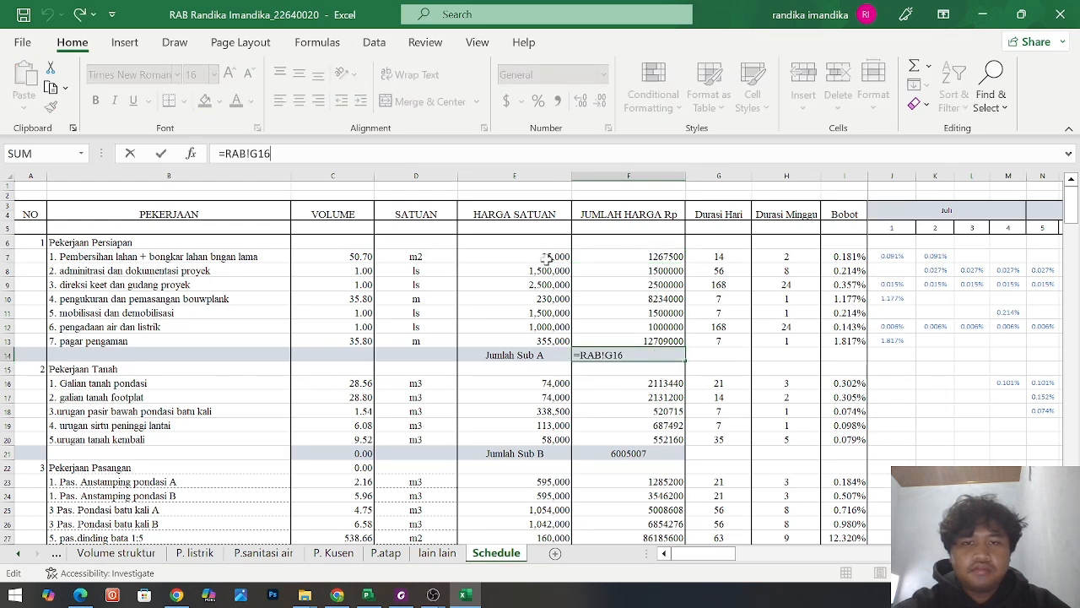
Compare the linked formulas of the land clearing unit price in E7 and its amount in F7
{"action": "left_click", "coordinate": [547, 259]}
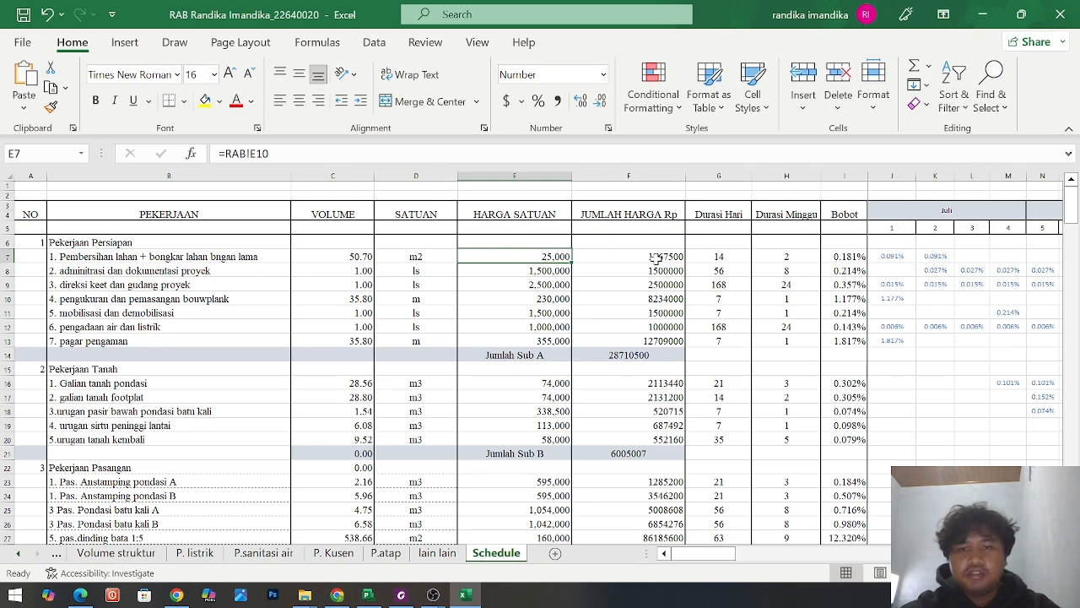
{"action": "key", "text": "Right"}
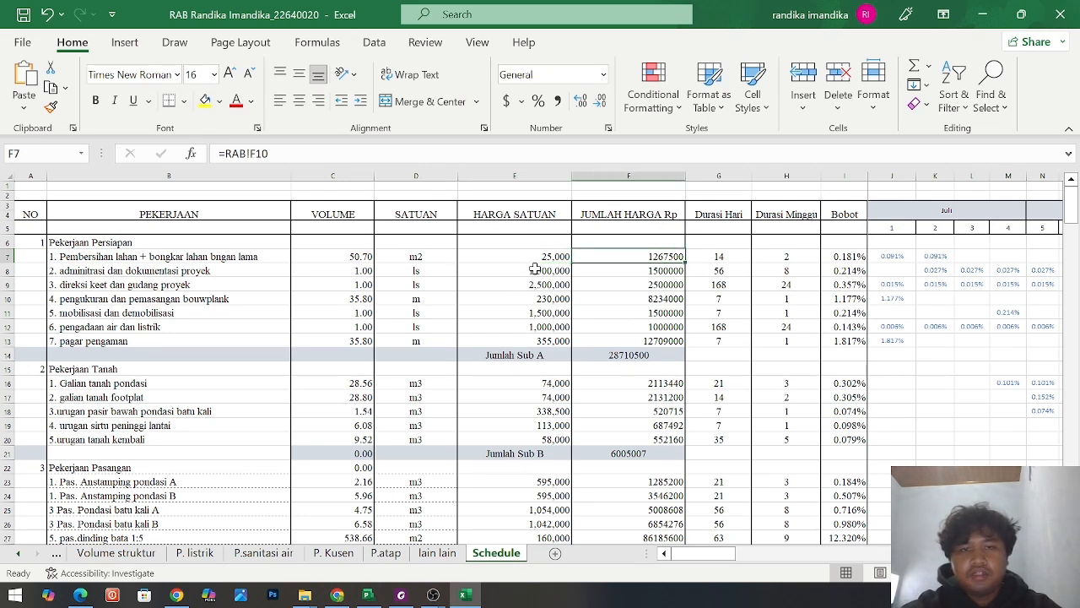
{"action": "key", "text": "Left"}
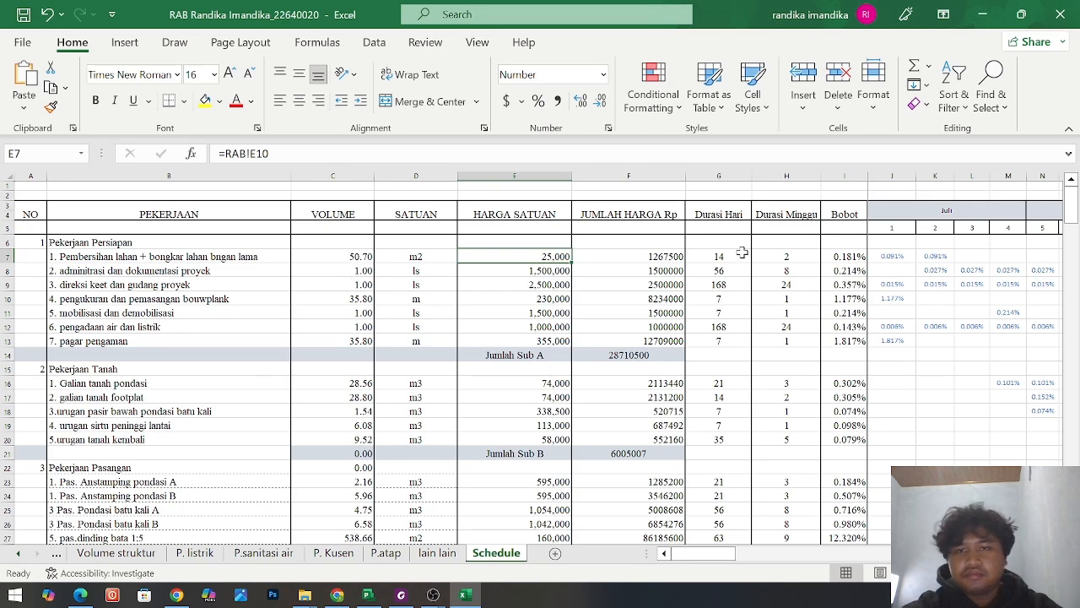
{"action": "scroll", "coordinate": [734, 251], "scroll_direction": "down", "scroll_amount": 1}
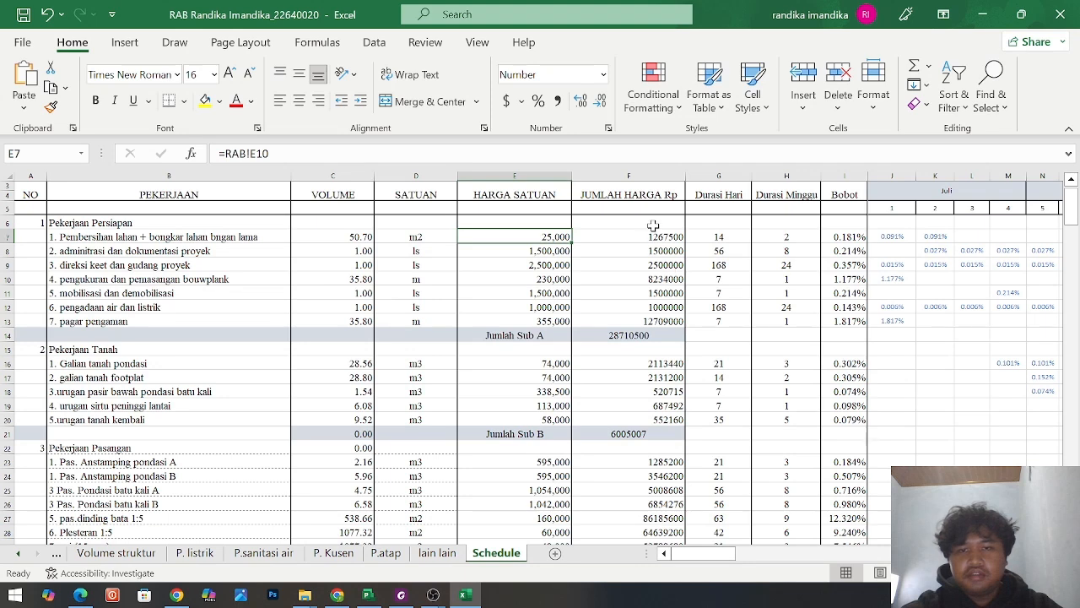
{"action": "left_click", "coordinate": [646, 238]}
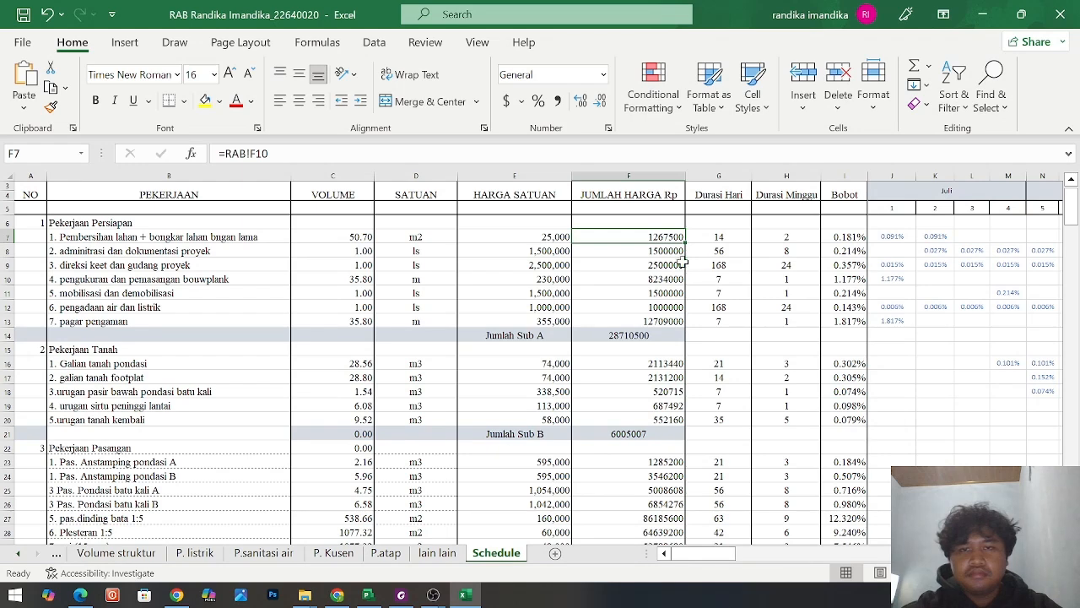
Check the week durations in H11 and H7 and view the monthly timeline columns beside the schedule table
{"action": "left_click", "coordinate": [775, 293]}
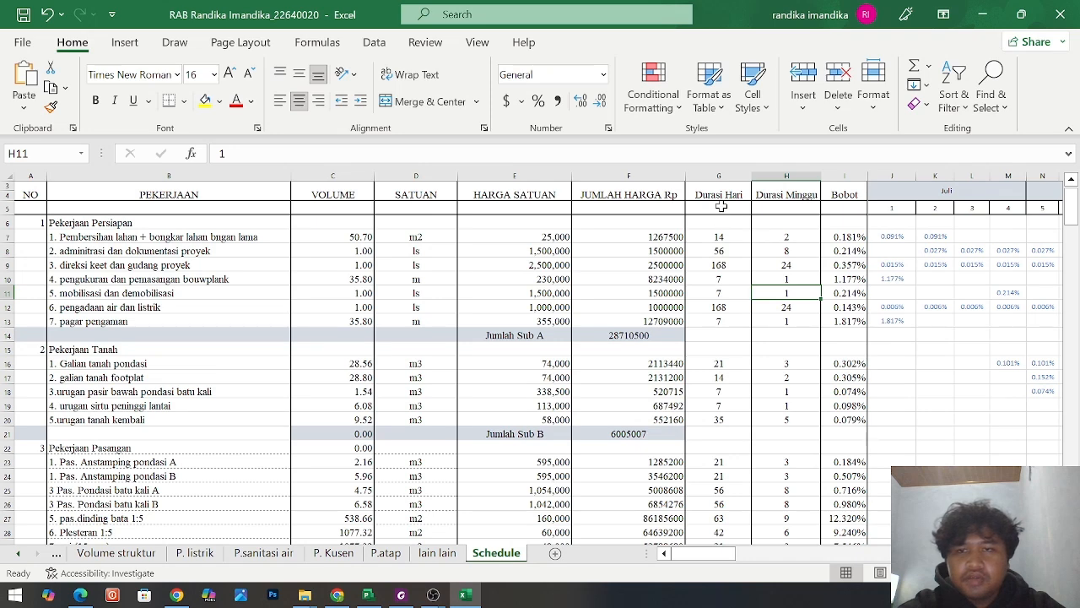
{"action": "left_click", "coordinate": [802, 240]}
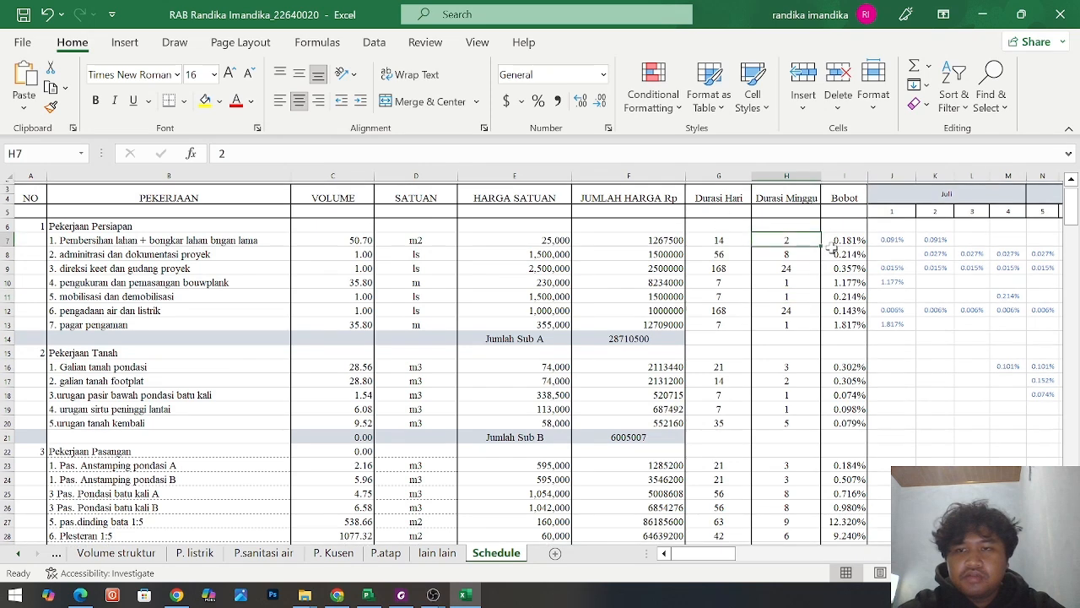
{"action": "left_click_drag", "start_coordinate": [706, 554], "coordinate": [712, 555]}
{"action": "scroll", "coordinate": [715, 410], "scroll_direction": "down", "scroll_amount": 3}
{"action": "scroll", "coordinate": [715, 410], "scroll_direction": "up", "scroll_amount": 3}
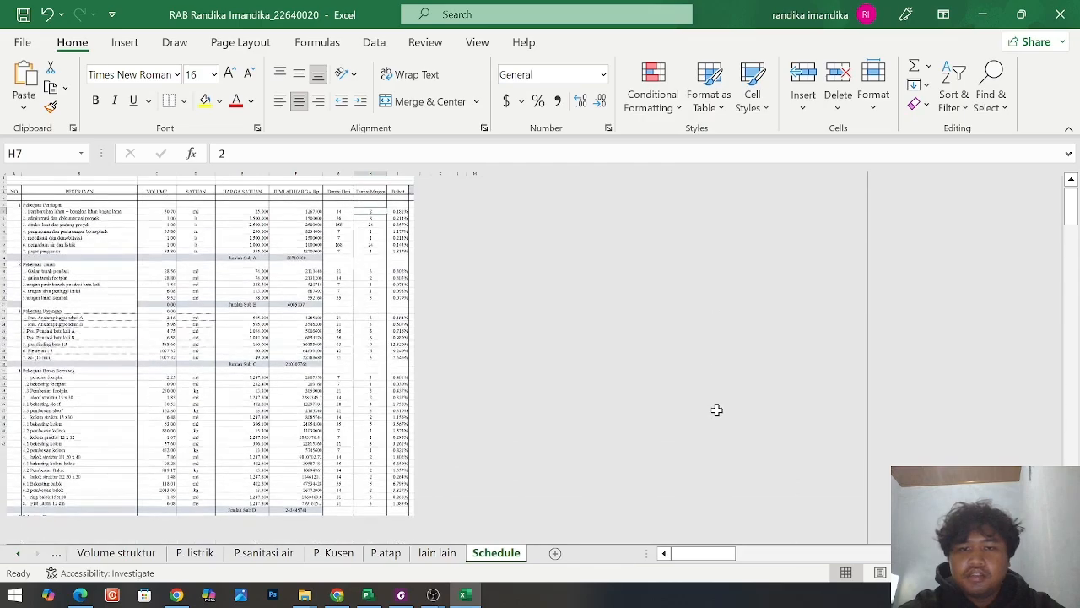
{"action": "scroll", "coordinate": [759, 364], "scroll_direction": "up", "scroll_amount": 4}
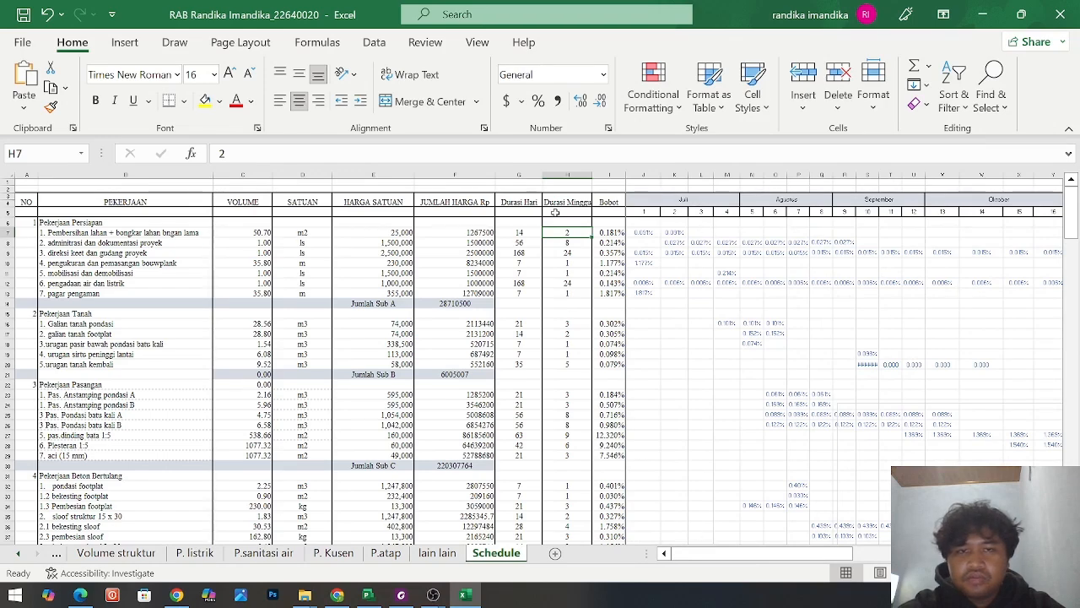
Inspect the linked amount formula in F9 and the day duration formulas in G9 and G12 of the Schedule sheet
{"action": "scroll", "coordinate": [500, 232], "scroll_direction": "up", "scroll_amount": 2}
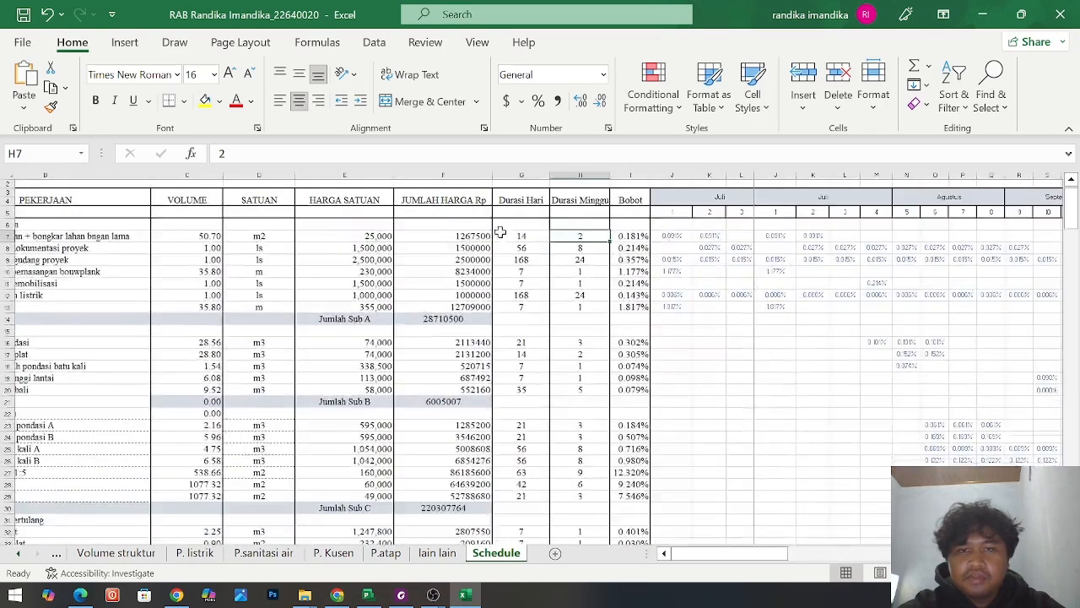
{"action": "key", "text": "Down"}
{"action": "key", "text": "Down"}
{"action": "key", "text": "Left"}
{"action": "key", "text": "Left"}
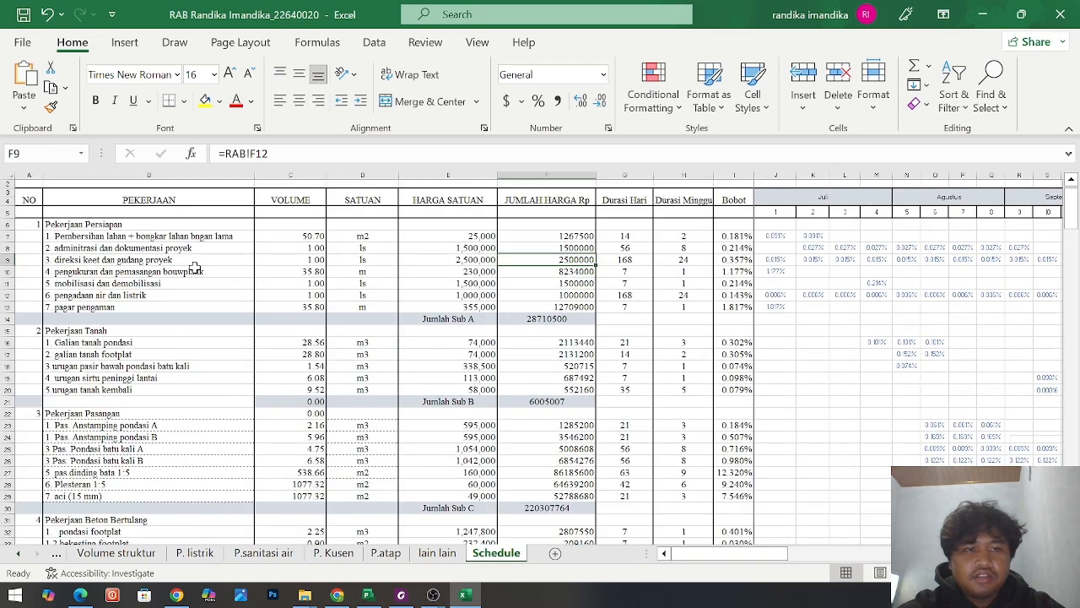
{"action": "left_click", "coordinate": [615, 259]}
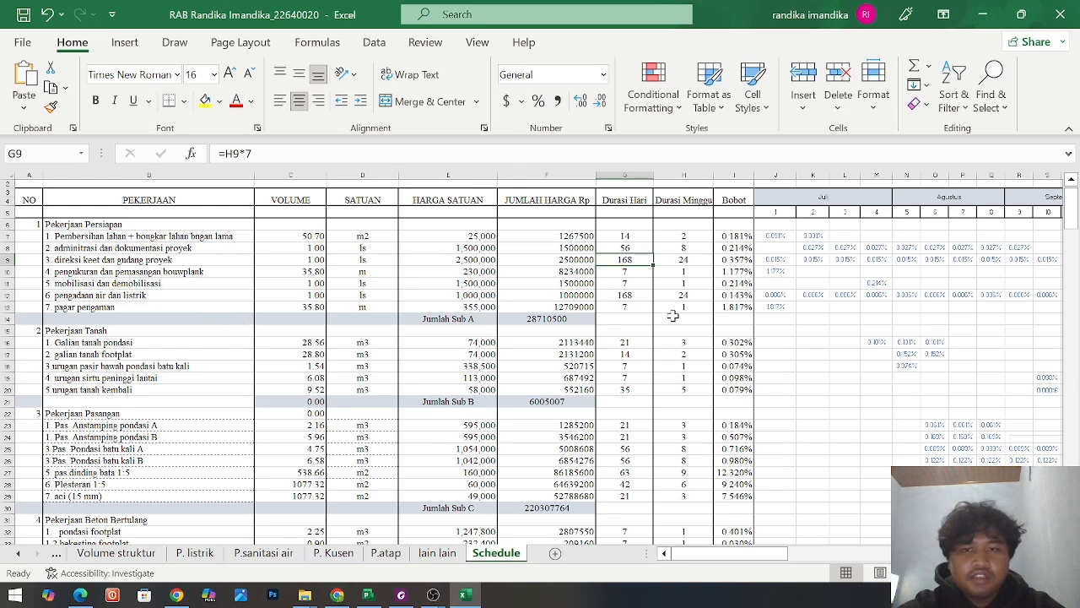
{"action": "left_click", "coordinate": [625, 295]}
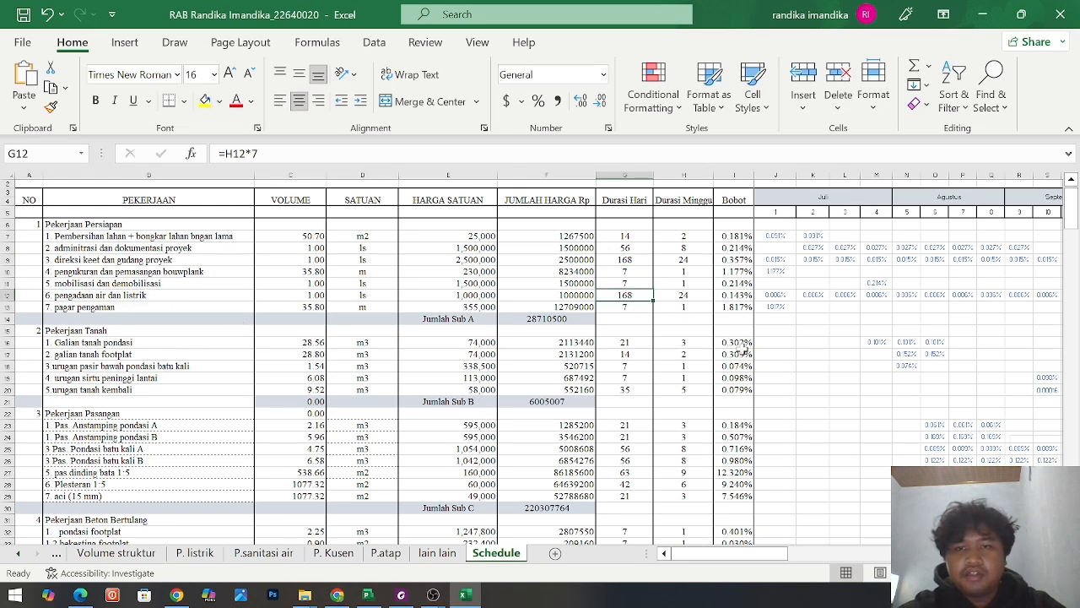
Review the weekly timeline columns from Juli through Desember, with the whole Schedule table brought back into view
{"action": "scroll", "coordinate": [842, 316], "scroll_direction": "right", "scroll_amount": 4}
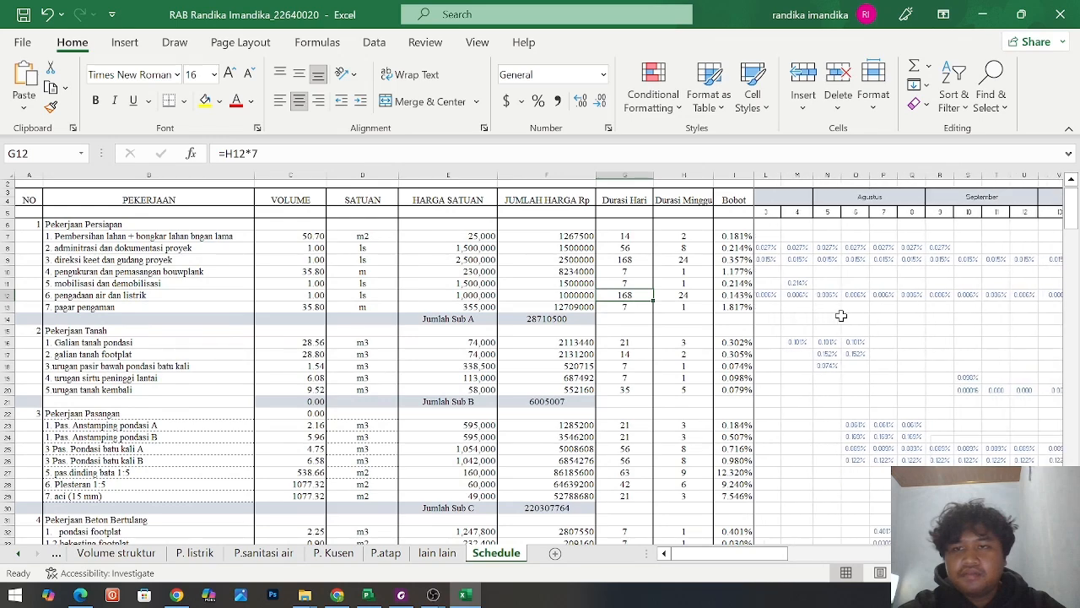
{"action": "scroll", "coordinate": [841, 316], "scroll_direction": "right", "scroll_amount": 5}
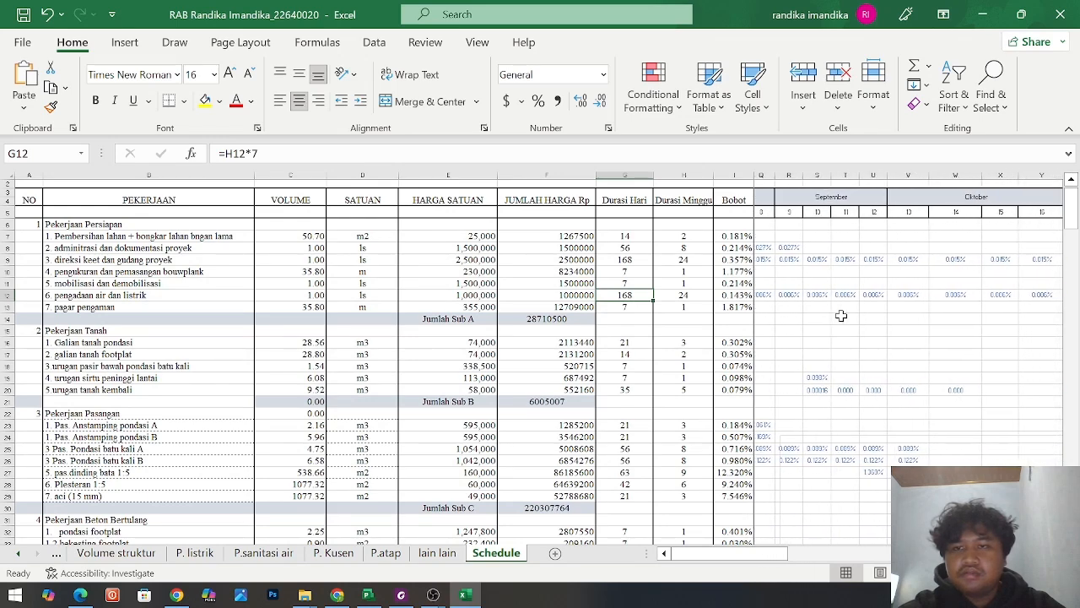
{"action": "scroll", "coordinate": [842, 315], "scroll_direction": "right", "scroll_amount": 7}
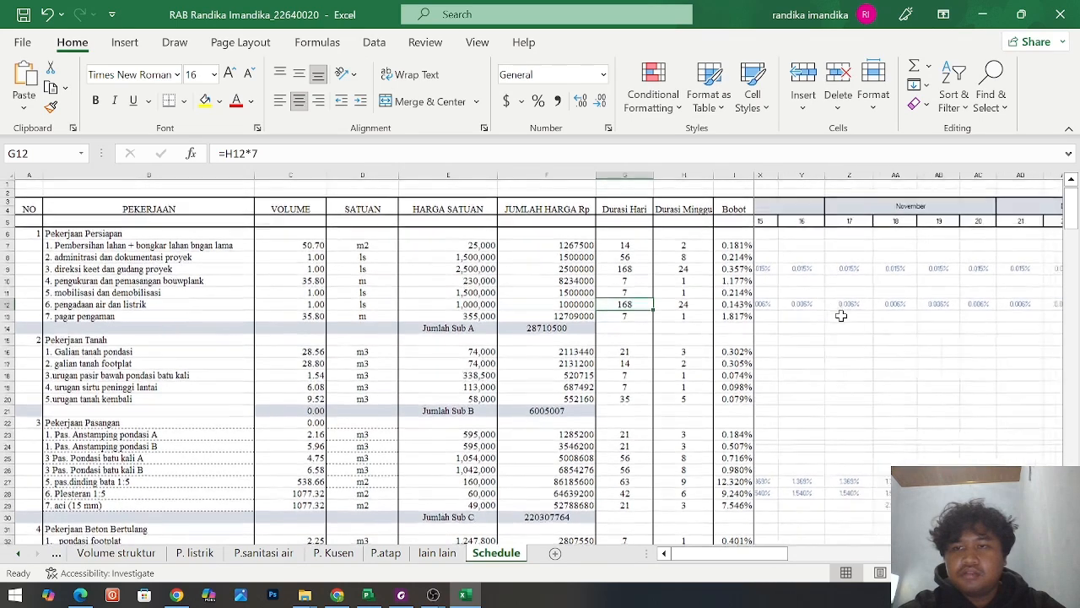
{"action": "scroll", "coordinate": [841, 316], "scroll_direction": "right", "scroll_amount": 2}
{"action": "scroll", "coordinate": [842, 316], "scroll_direction": "down", "scroll_amount": 3}
{"action": "scroll", "coordinate": [841, 316], "scroll_direction": "left", "scroll_amount": 10}
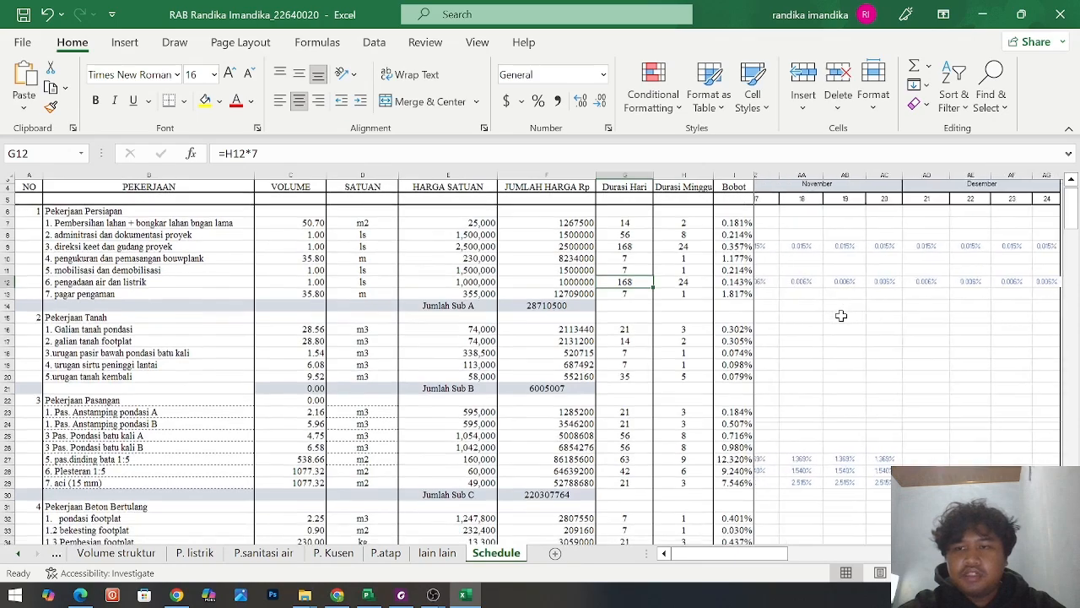
{"action": "scroll", "coordinate": [841, 316], "scroll_direction": "left", "scroll_amount": 6}
{"action": "scroll", "coordinate": [841, 316], "scroll_direction": "down", "scroll_amount": 5}
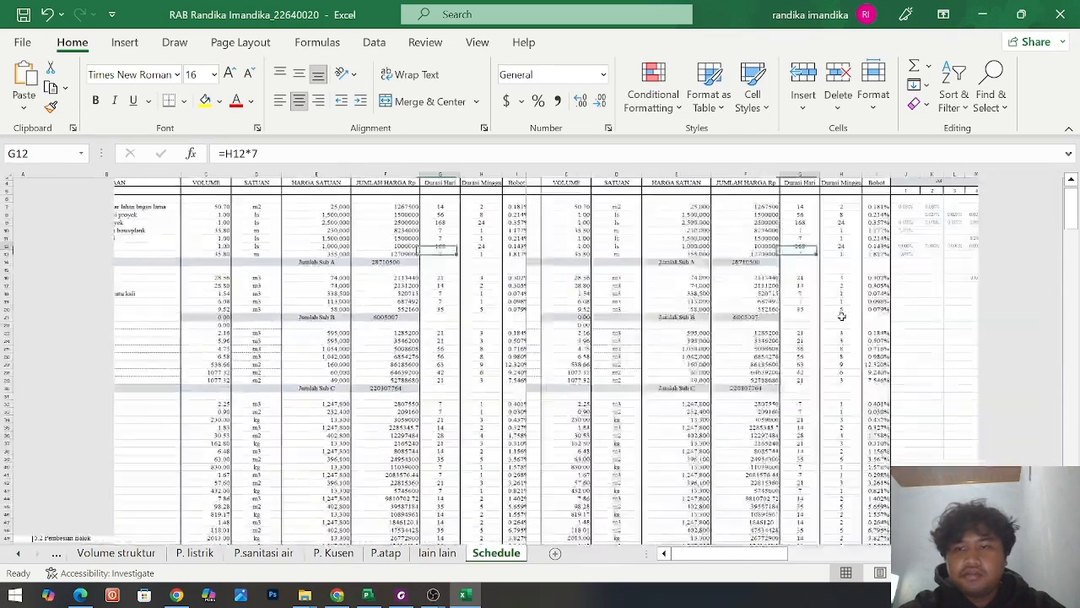
{"action": "left_click_drag", "start_coordinate": [756, 554], "coordinate": [792, 553]}
{"action": "scroll", "coordinate": [806, 300], "scroll_direction": "left", "scroll_amount": 3}
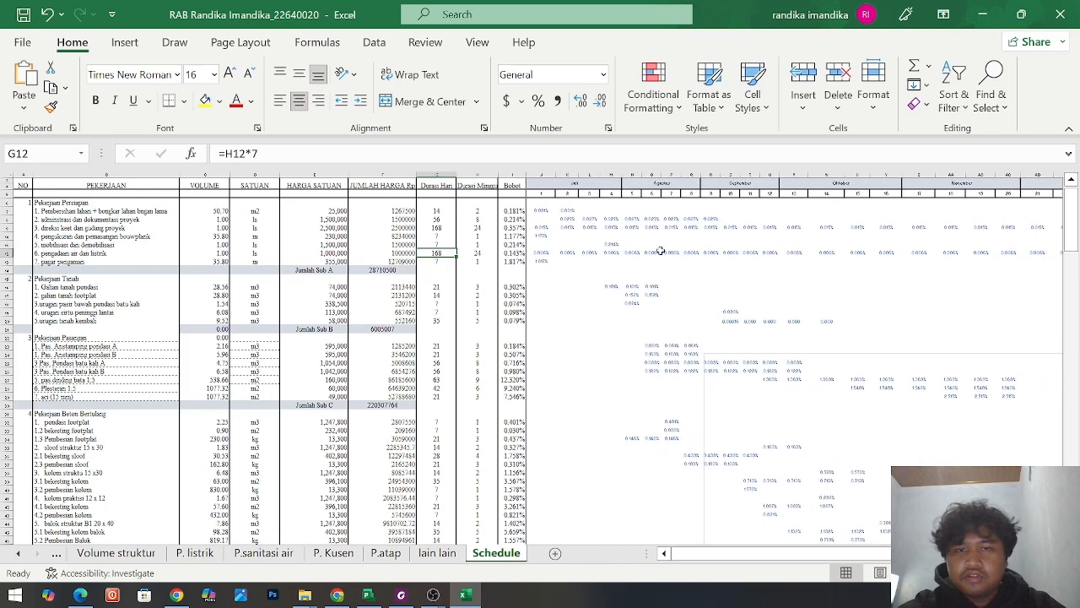
Inspect the land clearing formula for week 1 in J7 and the Bobot and Durasi Minggu cells it references
{"action": "left_click", "coordinate": [543, 211]}
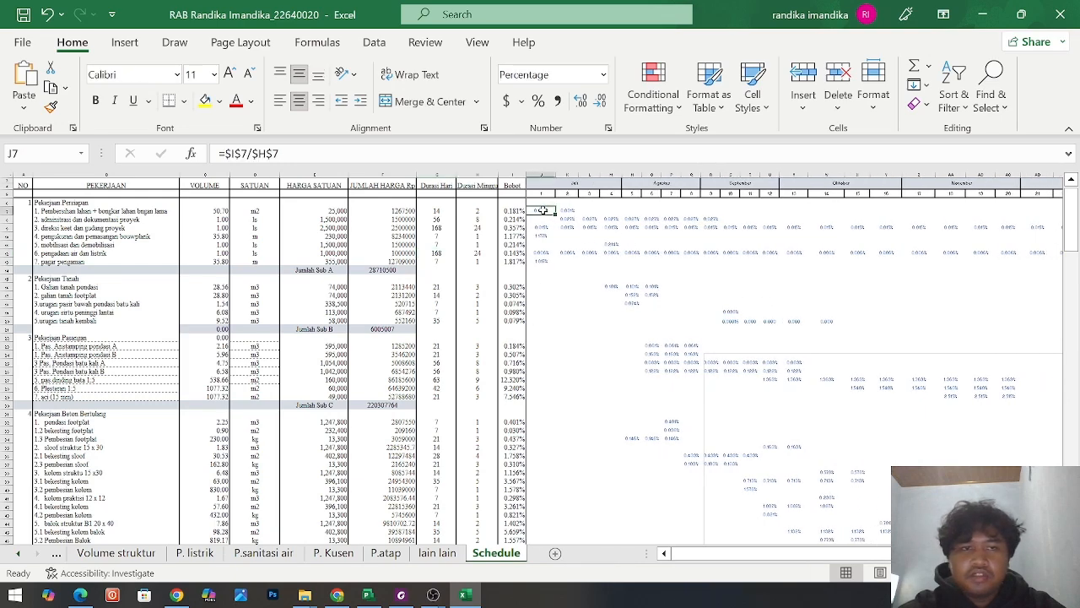
{"action": "scroll", "coordinate": [583, 221], "scroll_direction": "up", "scroll_amount": 2}
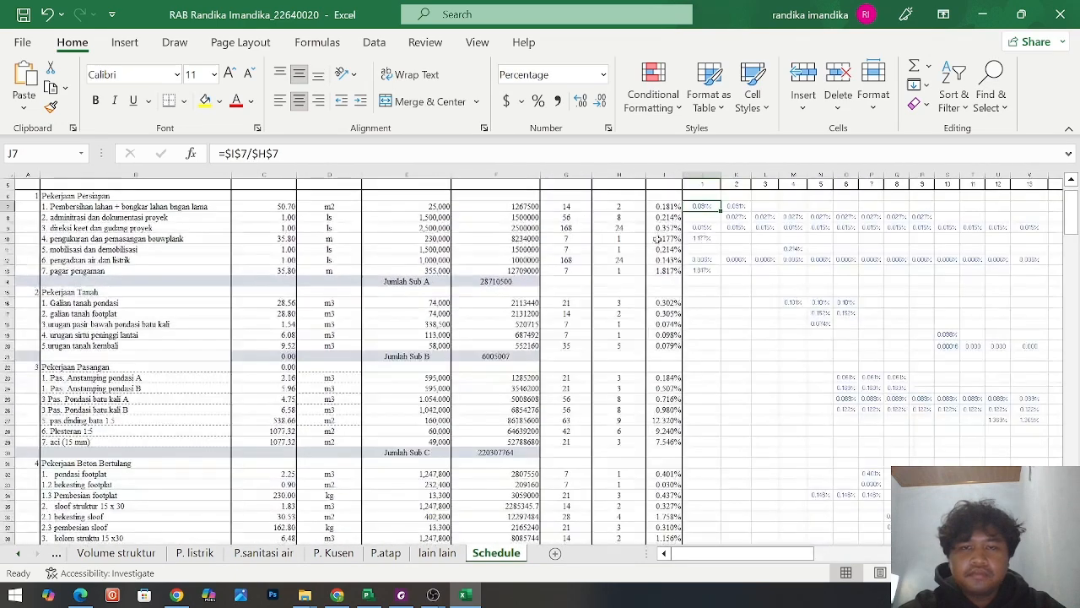
{"action": "scroll", "coordinate": [664, 240], "scroll_direction": "up", "scroll_amount": 1}
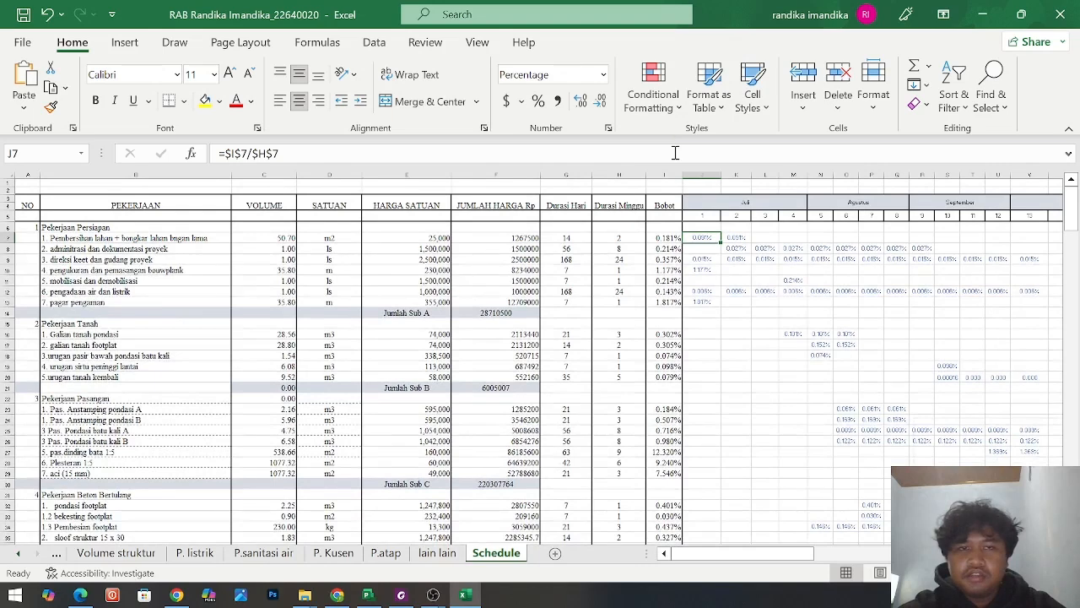
{"action": "left_click", "coordinate": [675, 153]}
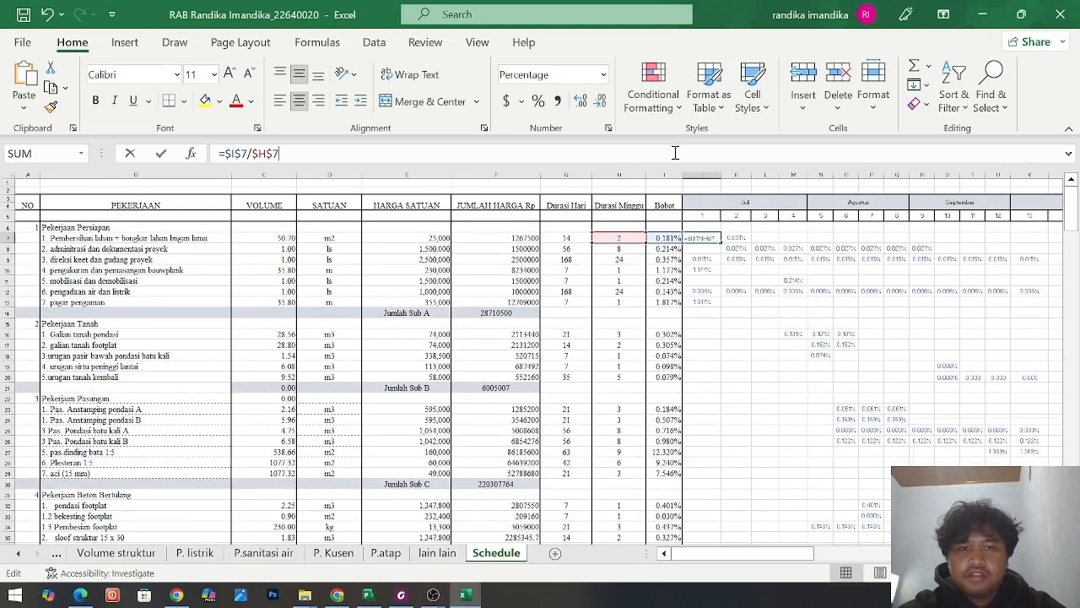
{"action": "left_click", "coordinate": [675, 205]}
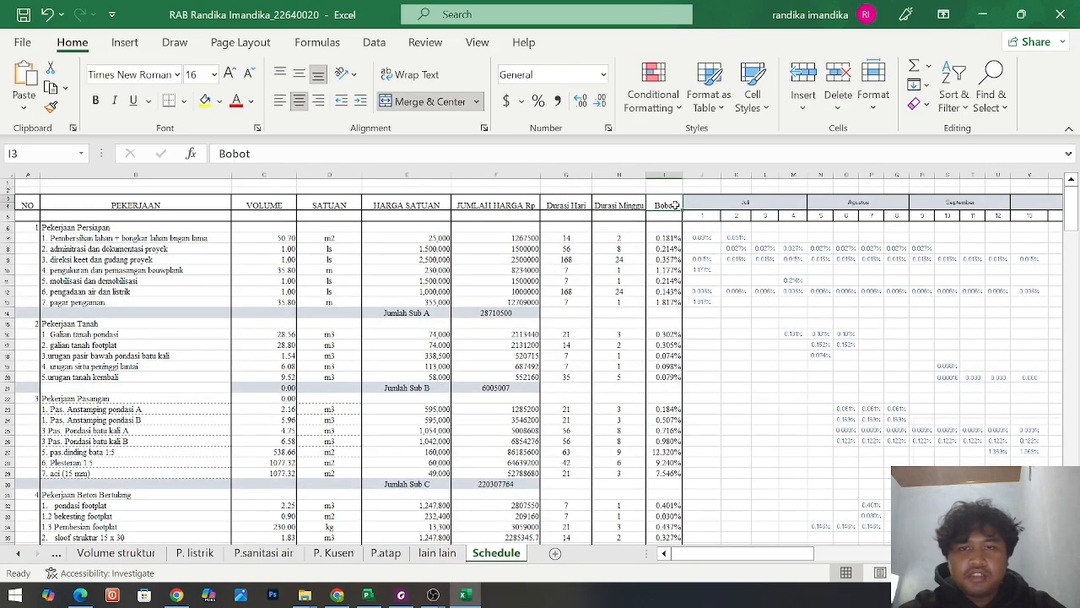
{"action": "left_click", "coordinate": [713, 242]}
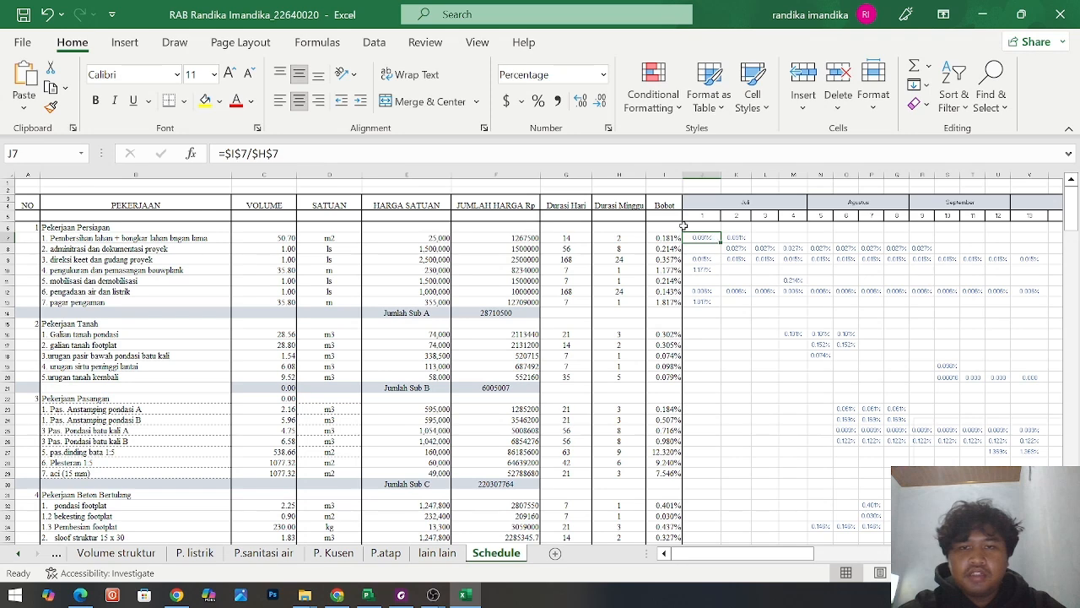
{"action": "left_click", "coordinate": [678, 154]}
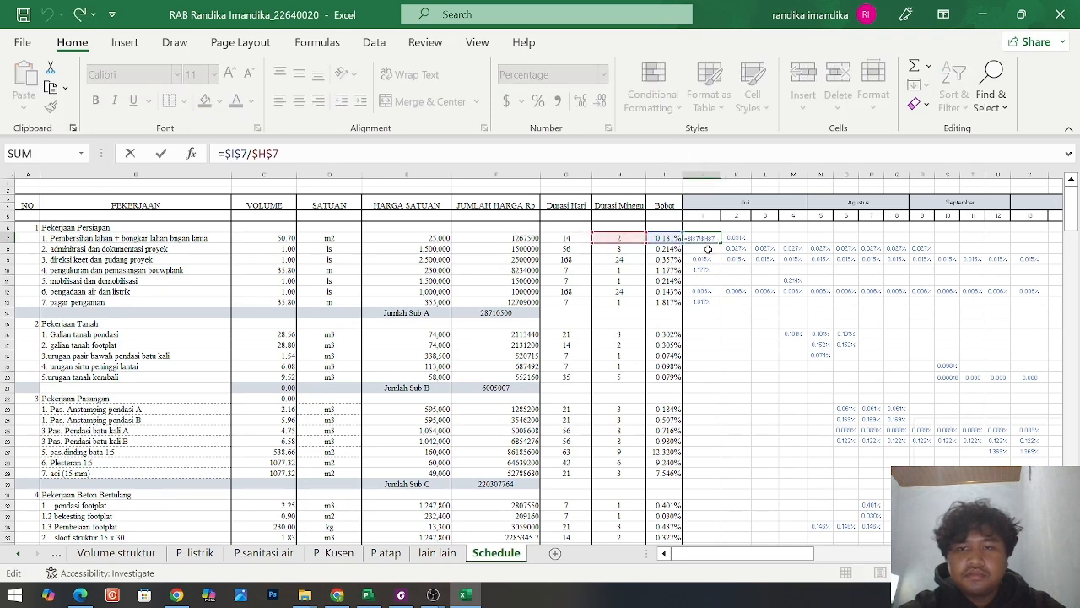
{"action": "key", "text": "Return"}
Examine how the weekly percentages of the preparation work items are spread across the timeline up to Desember
{"action": "scroll", "coordinate": [713, 237], "scroll_direction": "up", "scroll_amount": 3, "text": "ctrl"}
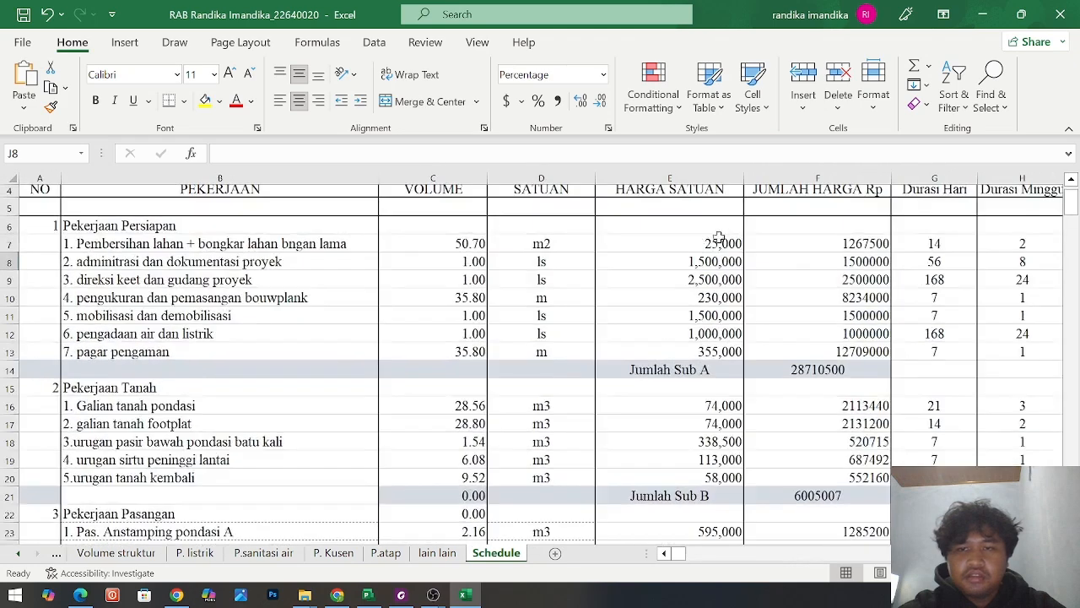
{"action": "scroll", "coordinate": [866, 275], "scroll_direction": "up", "scroll_amount": 1}
{"action": "scroll", "coordinate": [867, 279], "scroll_direction": "down", "scroll_amount": 2, "text": "ctrl"}
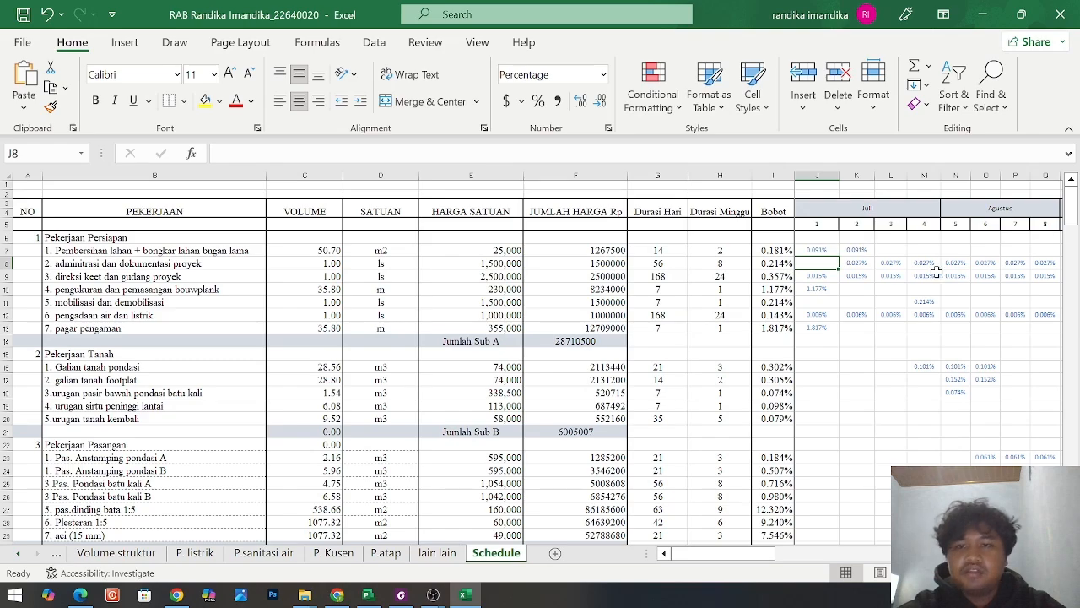
{"action": "scroll", "coordinate": [936, 272], "scroll_direction": "down", "scroll_amount": 1}
{"action": "left_click_drag", "start_coordinate": [747, 554], "coordinate": [840, 553]}
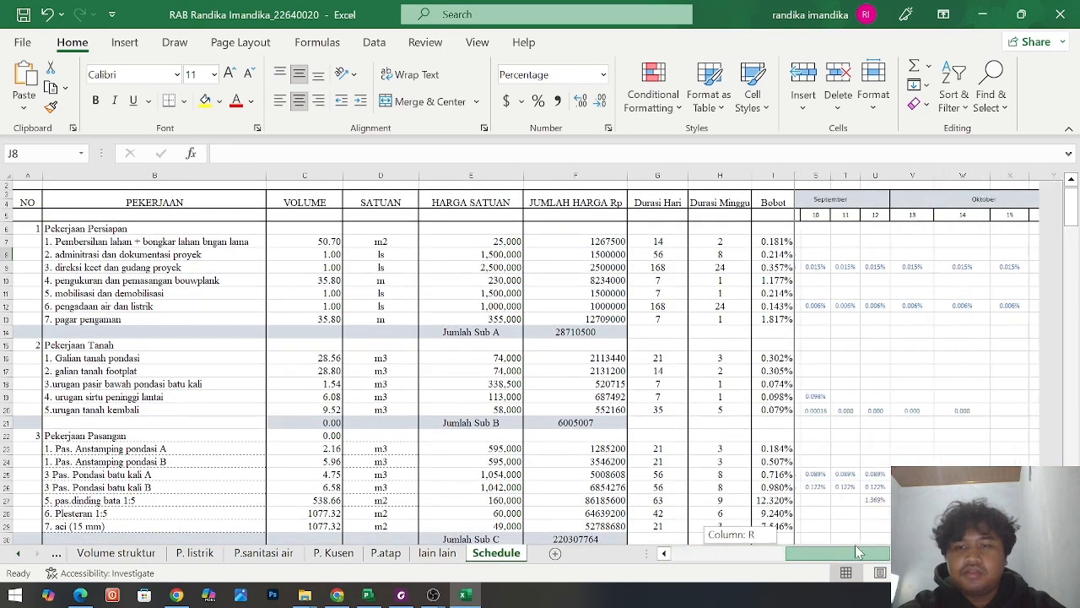
{"action": "scroll", "coordinate": [781, 456], "scroll_direction": "down", "scroll_amount": 3}
{"action": "scroll", "coordinate": [827, 432], "scroll_direction": "up", "scroll_amount": 1}
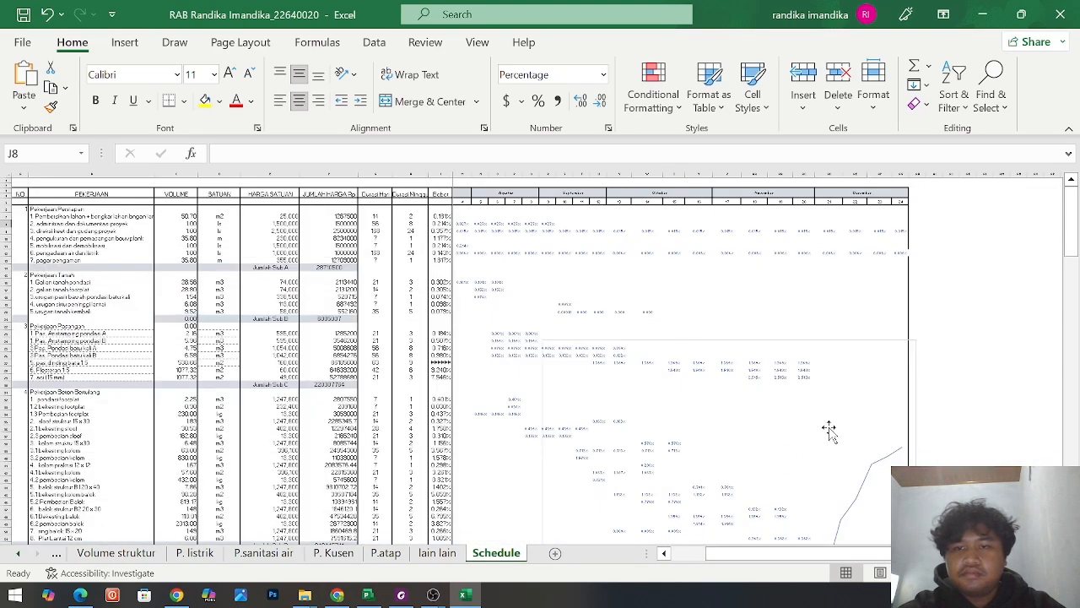
{"action": "scroll", "coordinate": [827, 431], "scroll_direction": "up", "scroll_amount": 3}
{"action": "scroll", "coordinate": [832, 430], "scroll_direction": "down", "scroll_amount": 1}
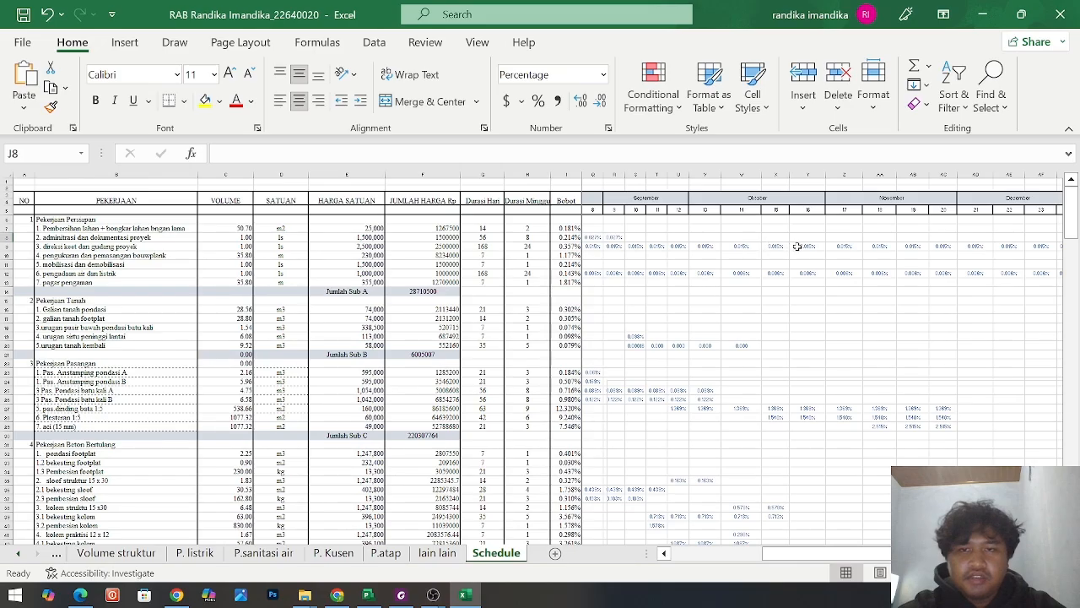
Inspect the weekly planned progress formula in L115 and the weekly and cumulative progress rows below the Schedule table
{"action": "scroll", "coordinate": [1032, 247], "scroll_direction": "down", "scroll_amount": 8}
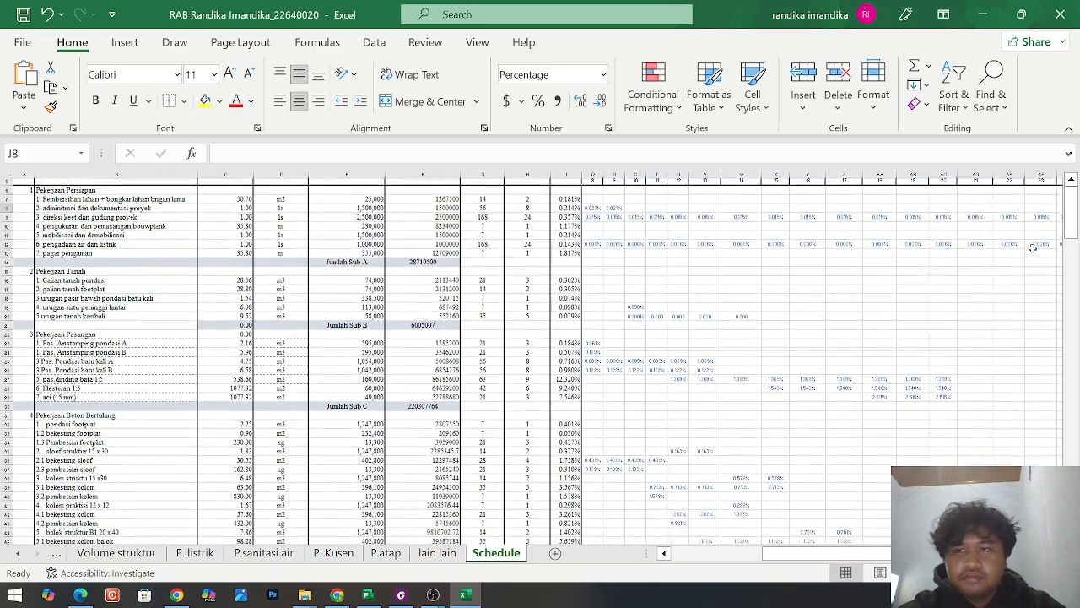
{"action": "scroll", "coordinate": [1031, 247], "scroll_direction": "down", "scroll_amount": 20}
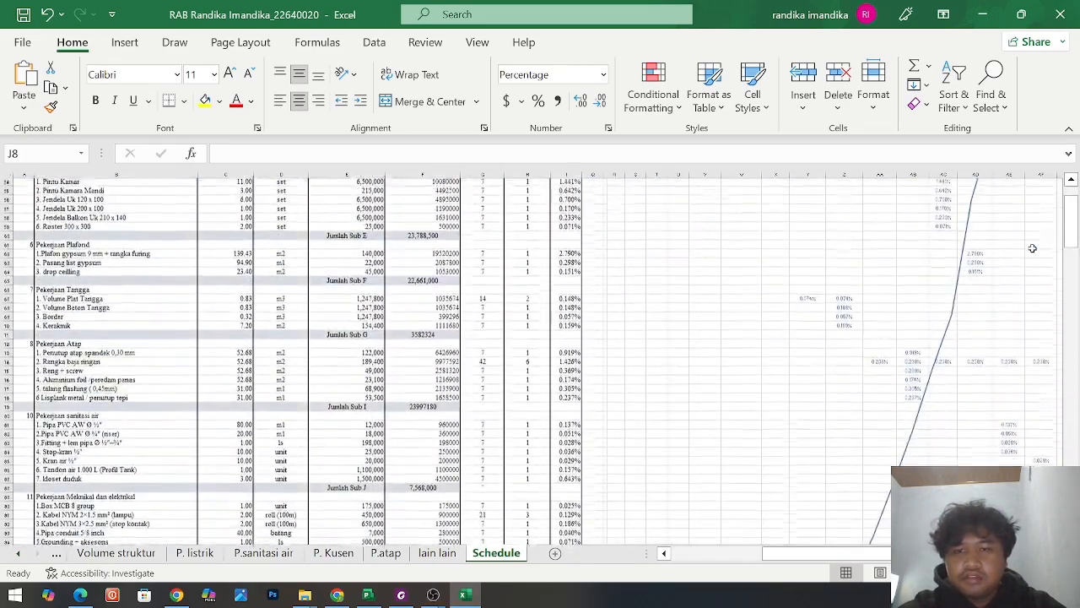
{"action": "scroll", "coordinate": [794, 393], "scroll_direction": "up", "scroll_amount": 2, "text": "ctrl"}
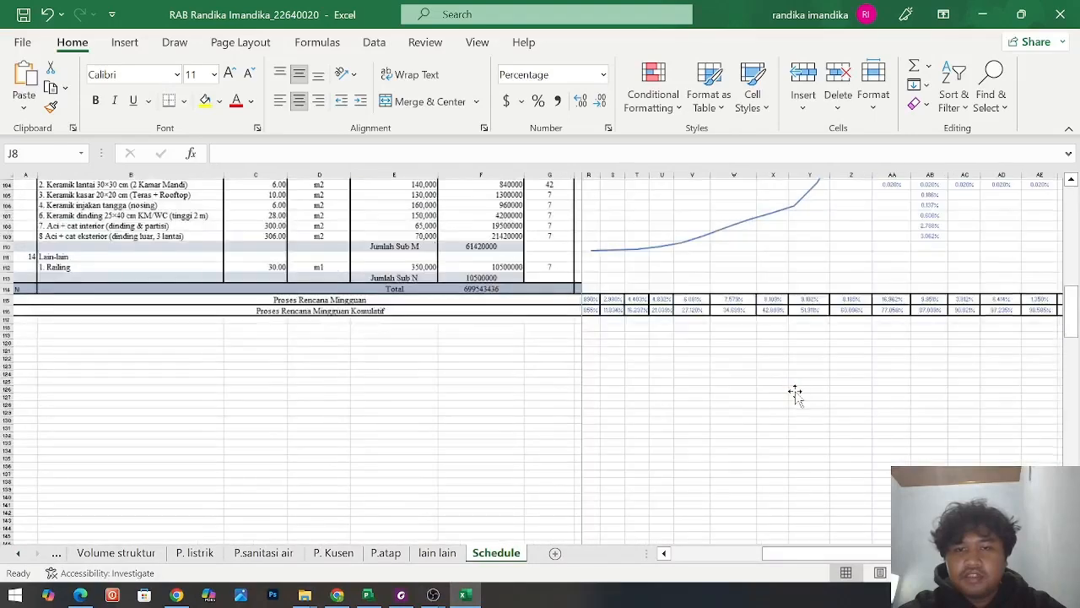
{"action": "scroll", "coordinate": [715, 353], "scroll_direction": "left", "scroll_amount": 3}
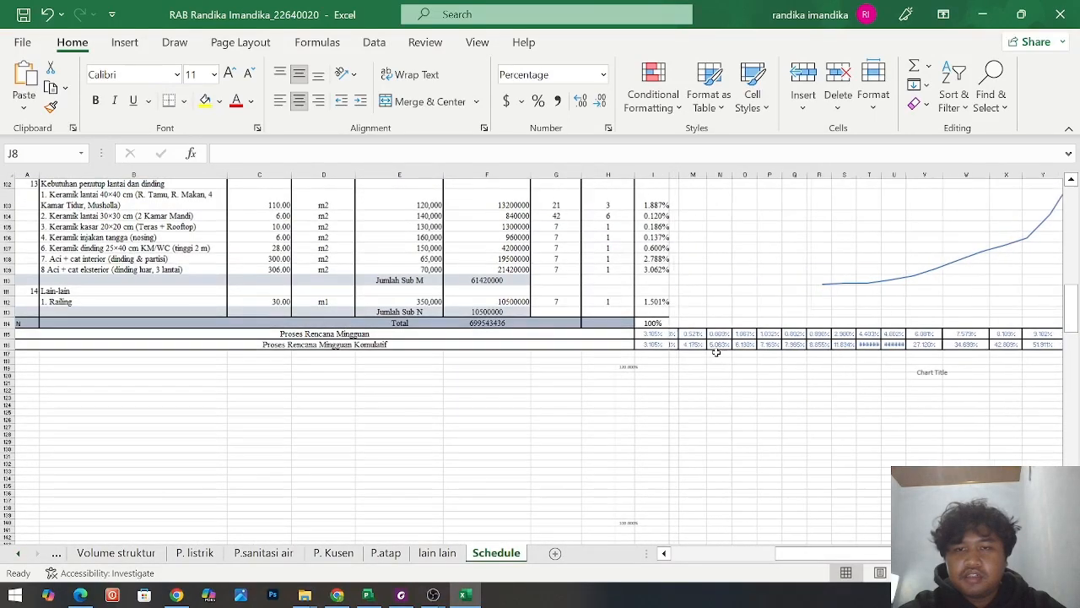
{"action": "left_click", "coordinate": [684, 336]}
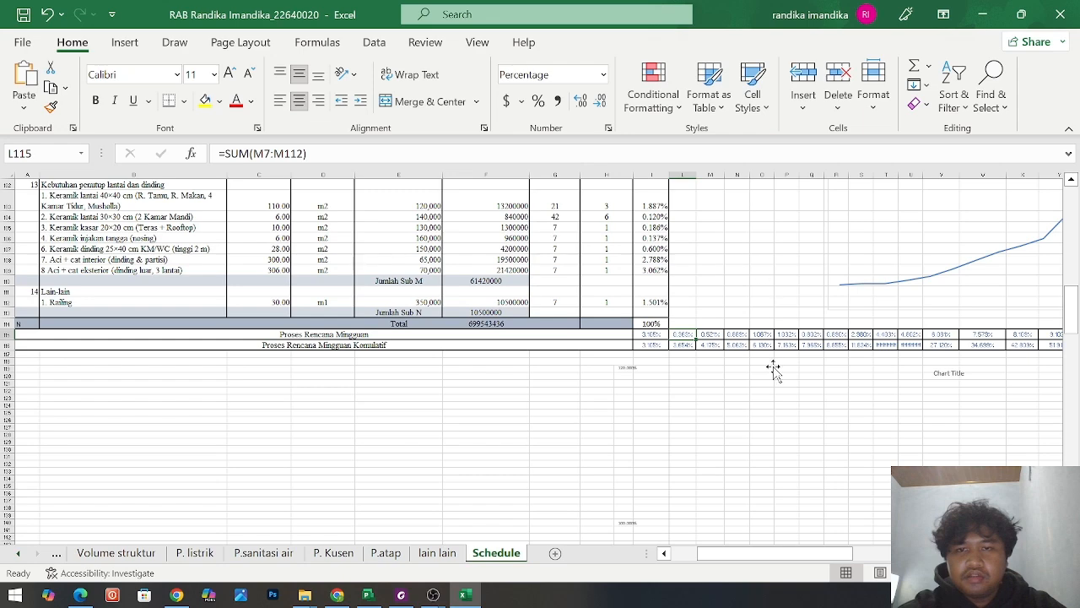
{"action": "scroll", "coordinate": [714, 390], "scroll_direction": "up", "scroll_amount": 3, "text": "ctrl"}
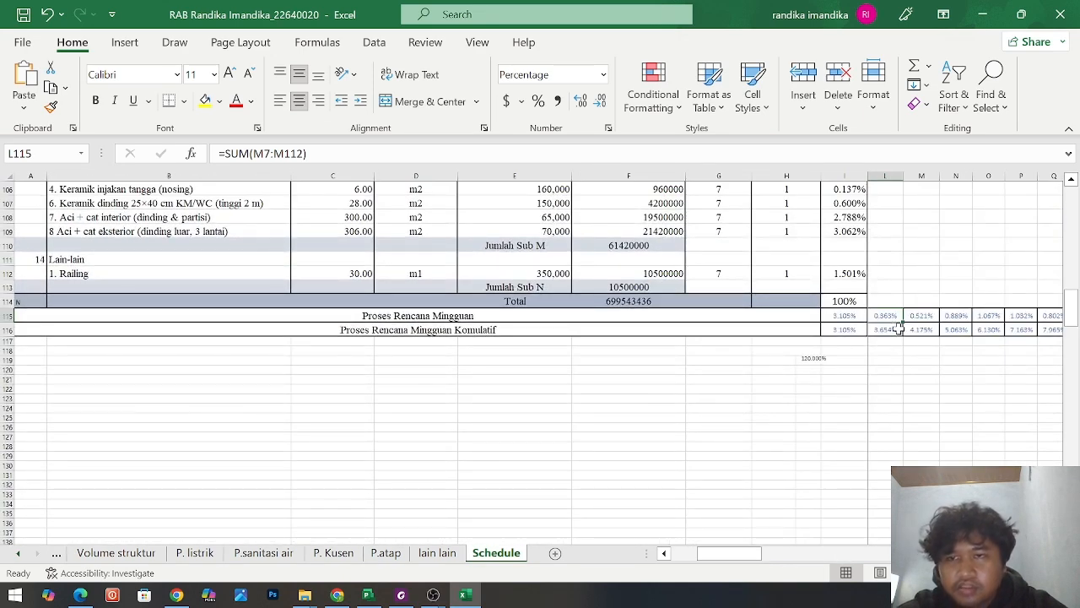
{"action": "left_click", "coordinate": [853, 151]}
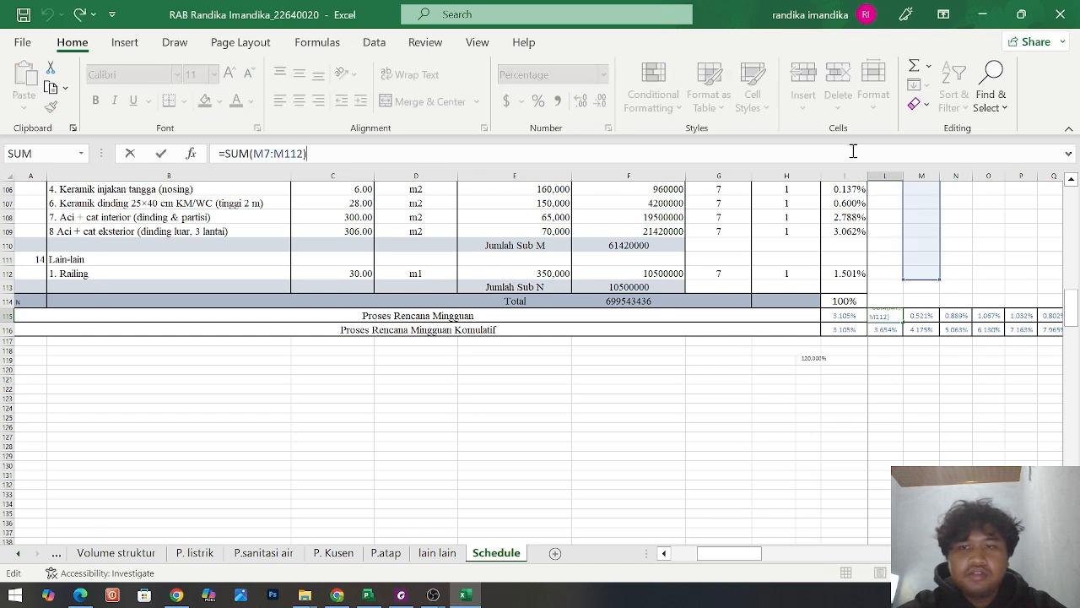
{"action": "left_click_drag", "start_coordinate": [746, 554], "coordinate": [687, 555]}
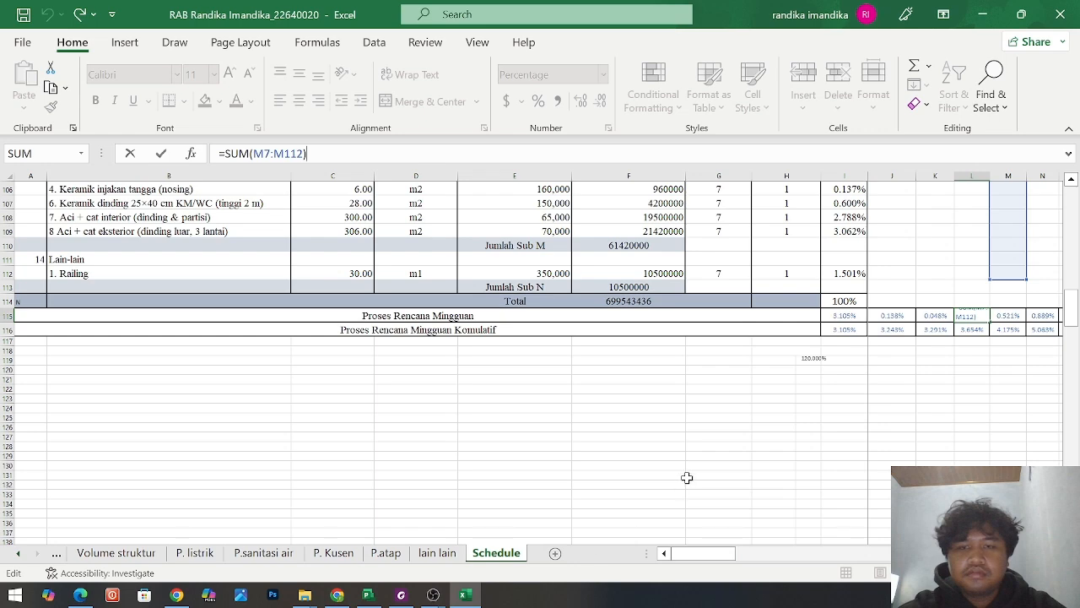
{"action": "left_click", "coordinate": [566, 306]}
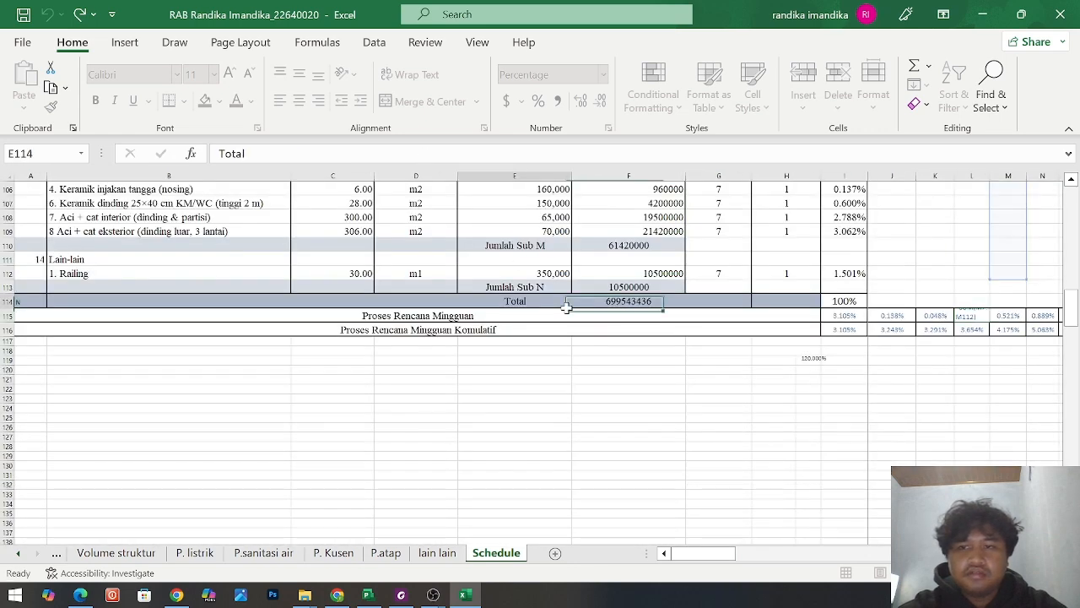
{"action": "left_click", "coordinate": [598, 382]}
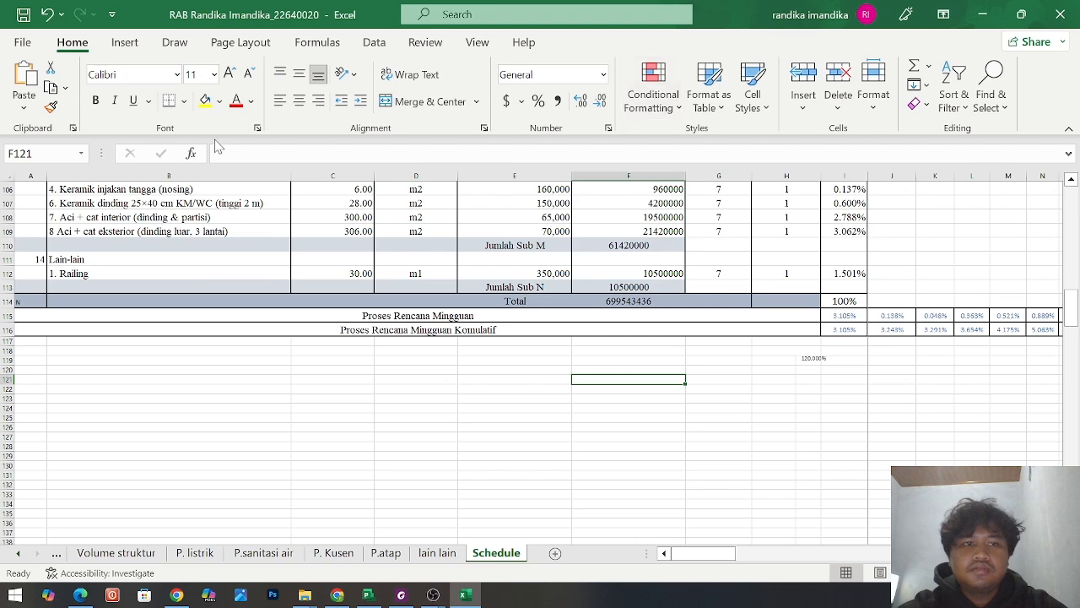
Unfreeze the panes of the Schedule sheet and go back up through its lower work items
{"action": "left_click", "coordinate": [477, 44]}
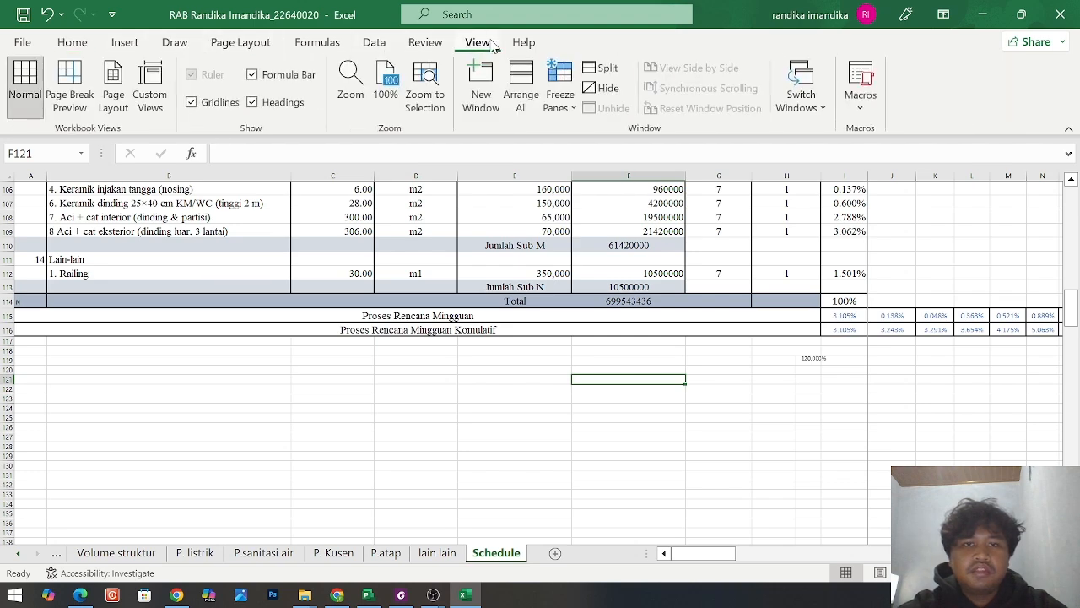
{"action": "left_click", "coordinate": [560, 98]}
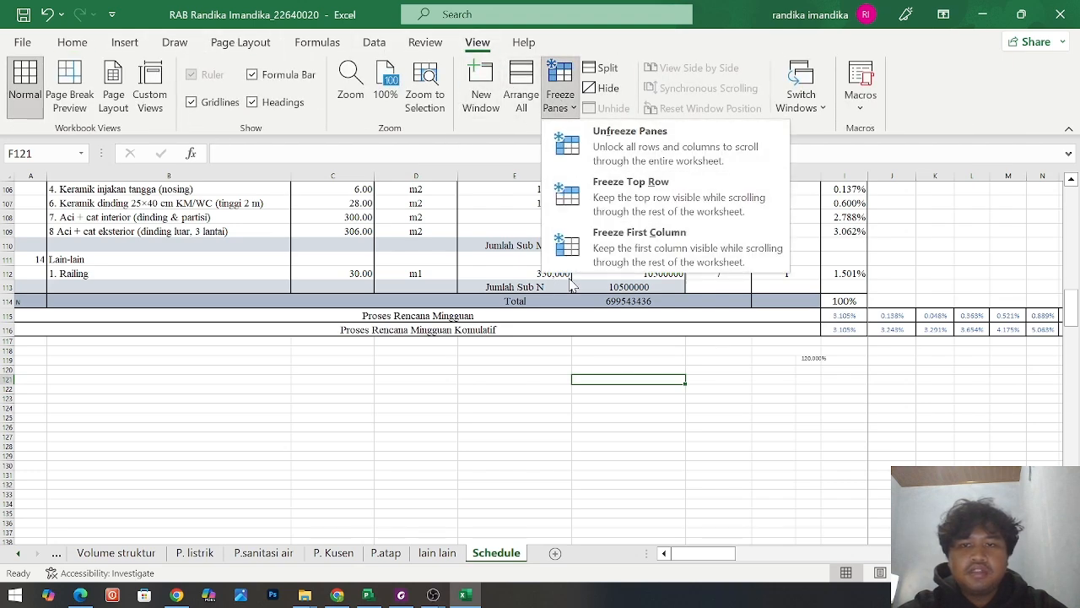
{"action": "left_click", "coordinate": [591, 145]}
{"action": "scroll", "coordinate": [804, 322], "scroll_direction": "down", "scroll_amount": 2, "text": "ctrl"}
{"action": "scroll", "coordinate": [805, 323], "scroll_direction": "up", "scroll_amount": 5}
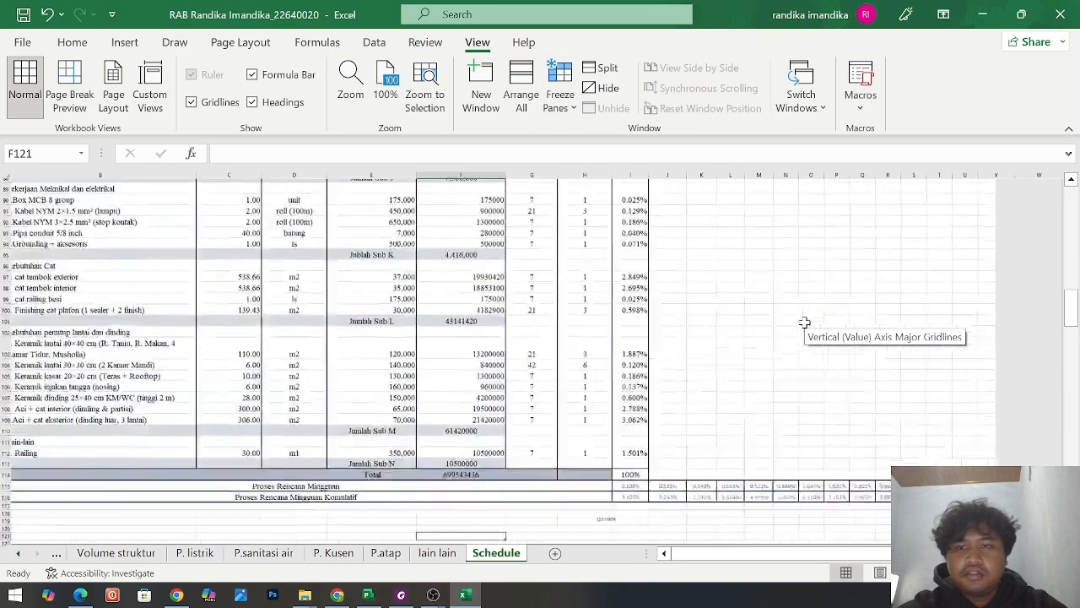
Inspect the weekly planned progress formula in J115 with its summed range, and the land clearing formula in J7
{"action": "scroll", "coordinate": [744, 396], "scroll_direction": "down", "scroll_amount": 5}
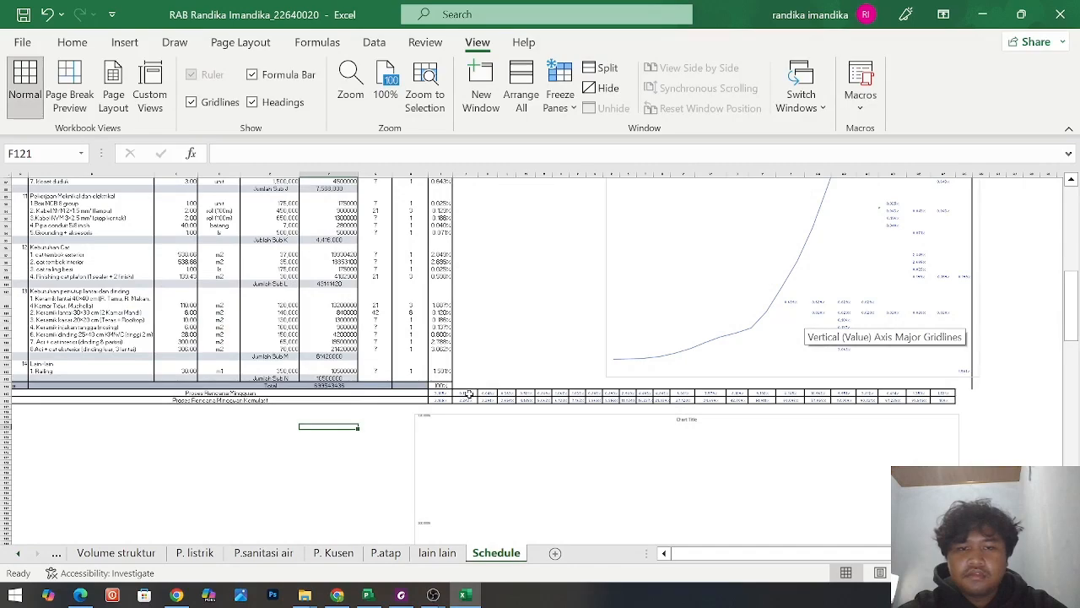
{"action": "left_click", "coordinate": [467, 395]}
{"action": "scroll", "coordinate": [487, 361], "scroll_direction": "up", "scroll_amount": 15}
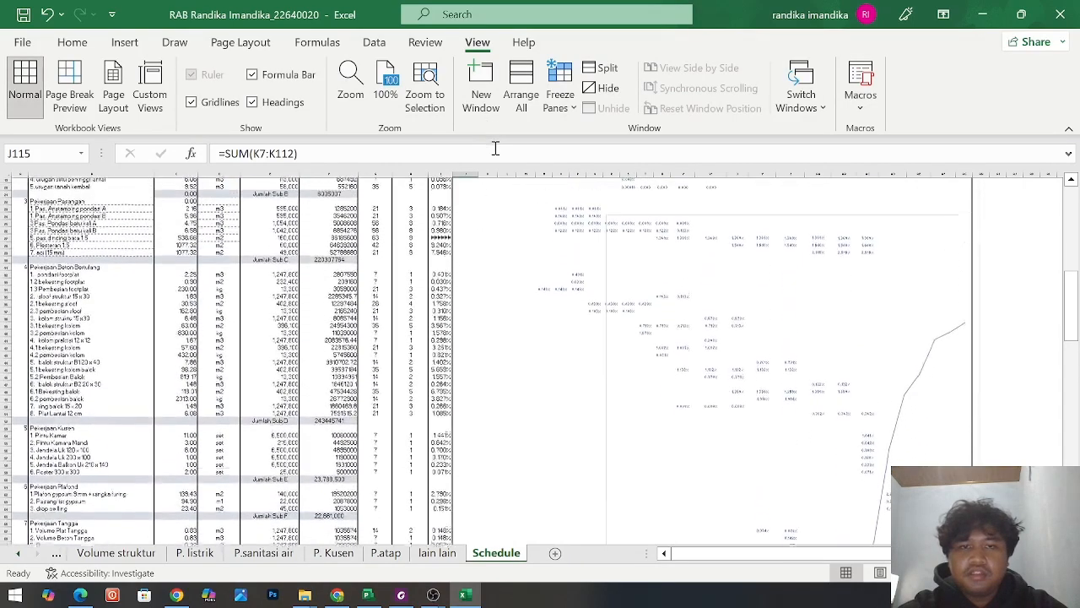
{"action": "left_click", "coordinate": [494, 149]}
{"action": "scroll", "coordinate": [519, 276], "scroll_direction": "up", "scroll_amount": 1}
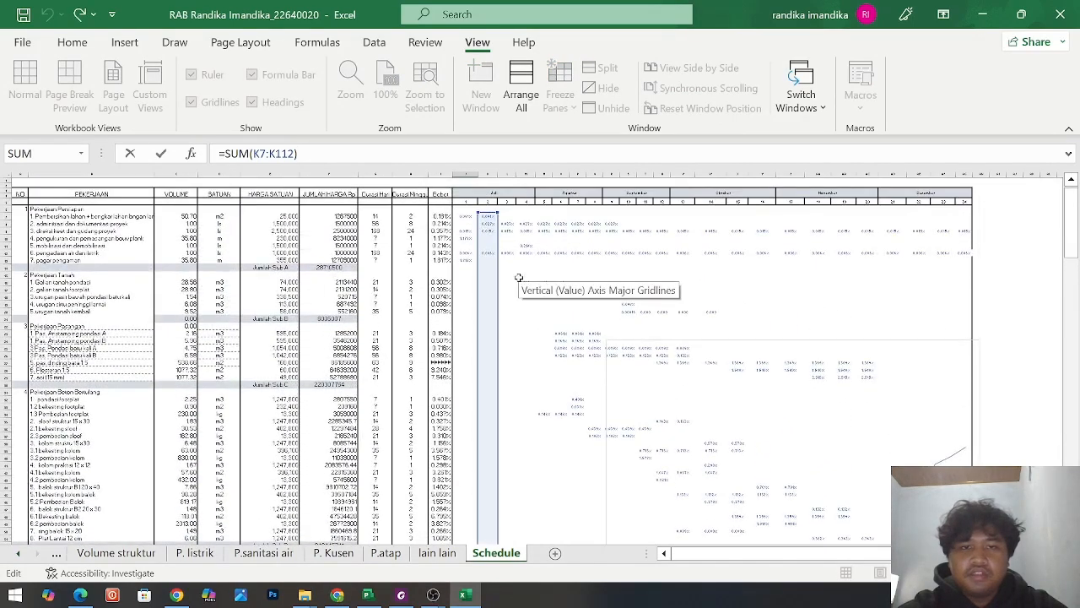
{"action": "left_click", "coordinate": [470, 217]}
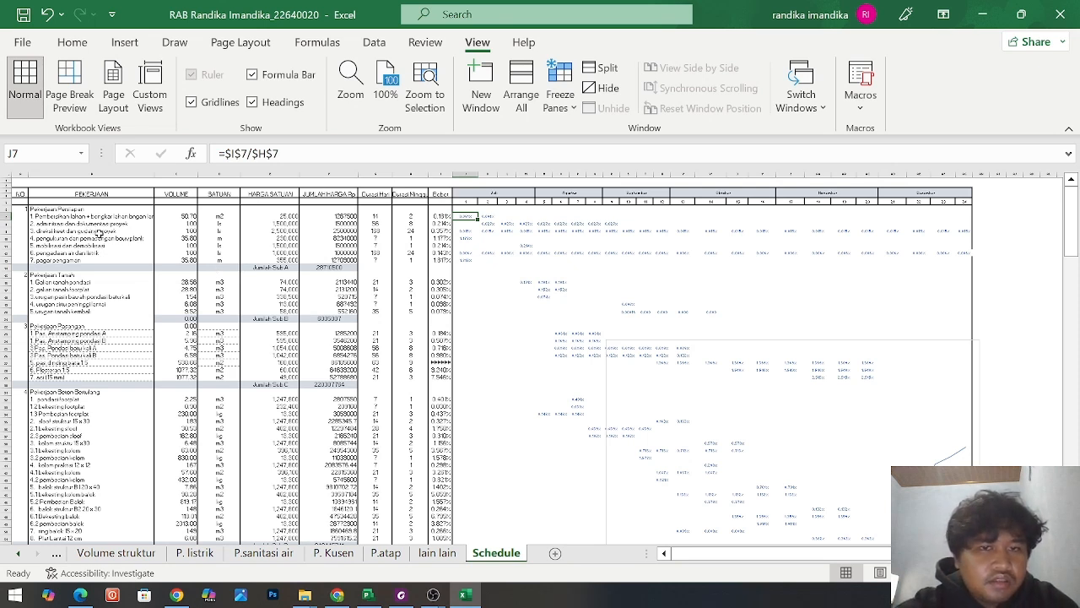
{"action": "scroll", "coordinate": [109, 248], "scroll_direction": "up", "scroll_amount": 4}
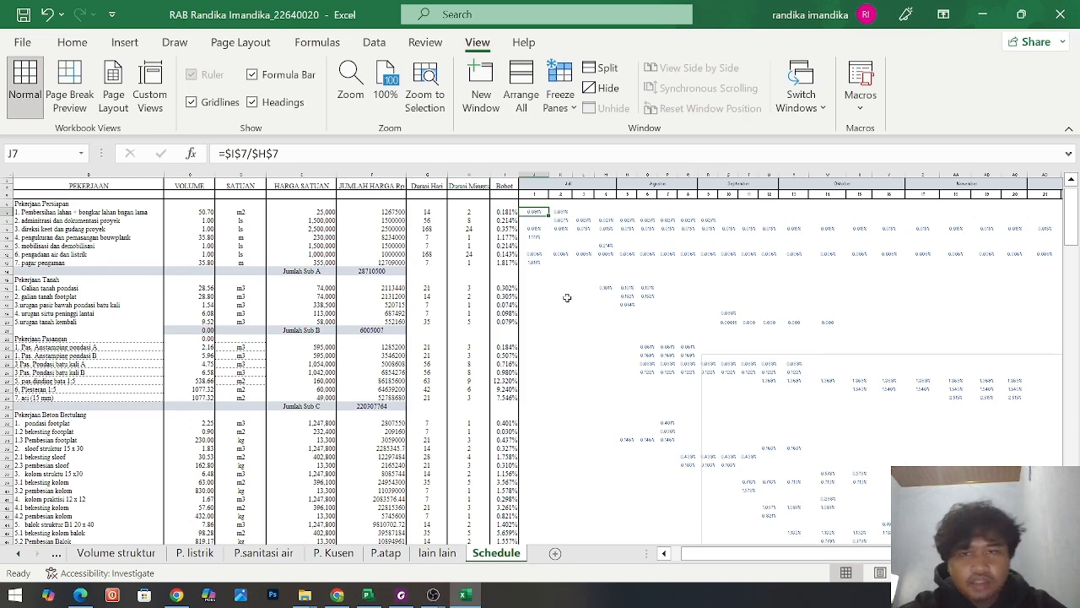
Examine the Proses Rencana Mingguan and Proses Rencana Mingguan Komulatif rows below the Schedule table, from their labels to the final week
{"action": "scroll", "coordinate": [567, 272], "scroll_direction": "down", "scroll_amount": 14}
{"action": "scroll", "coordinate": [569, 273], "scroll_direction": "down", "scroll_amount": 15}
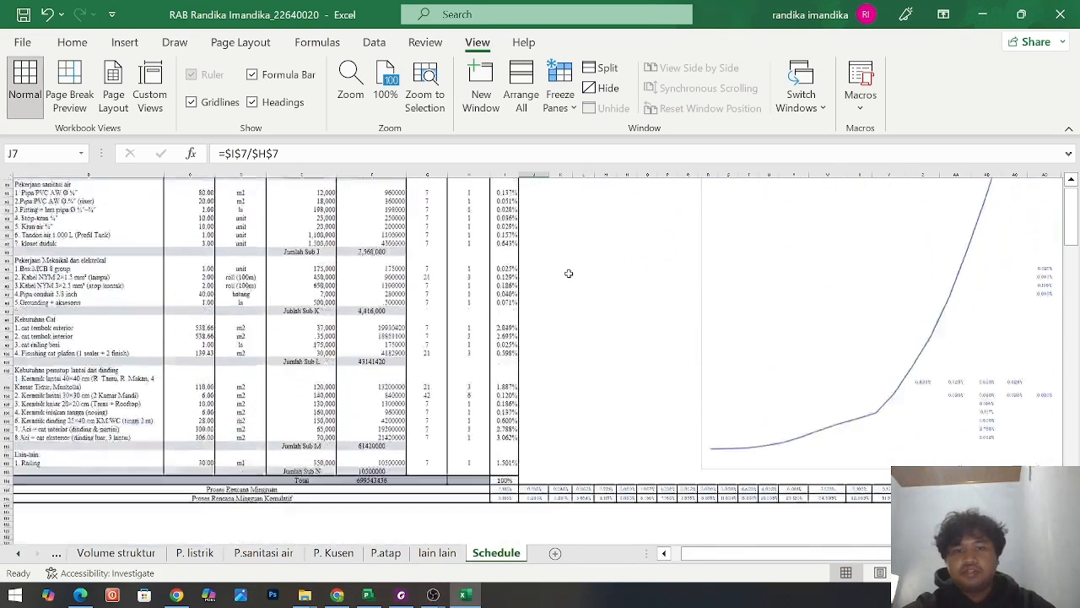
{"action": "scroll", "coordinate": [568, 331], "scroll_direction": "right", "scroll_amount": 2}
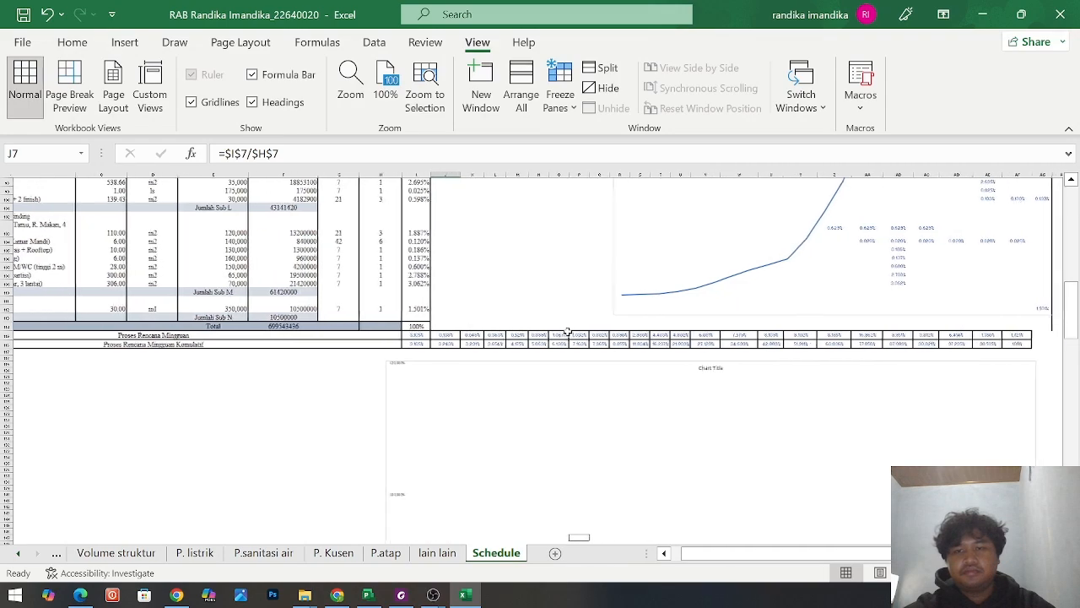
{"action": "scroll", "coordinate": [568, 332], "scroll_direction": "up", "scroll_amount": 15}
{"action": "scroll", "coordinate": [568, 332], "scroll_direction": "down", "scroll_amount": 15}
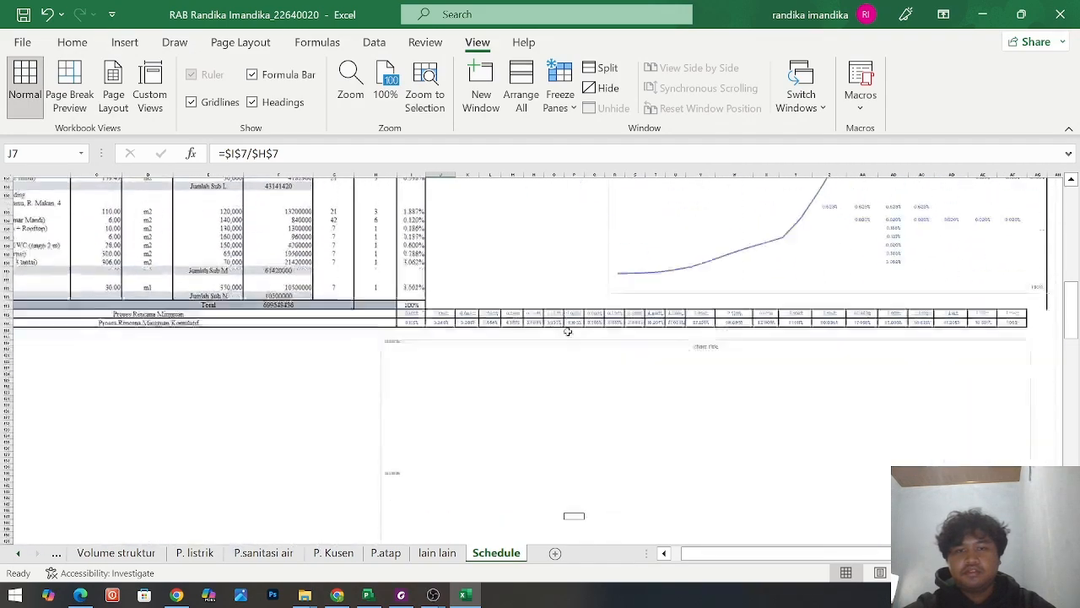
{"action": "scroll", "coordinate": [598, 290], "scroll_direction": "up", "scroll_amount": 2}
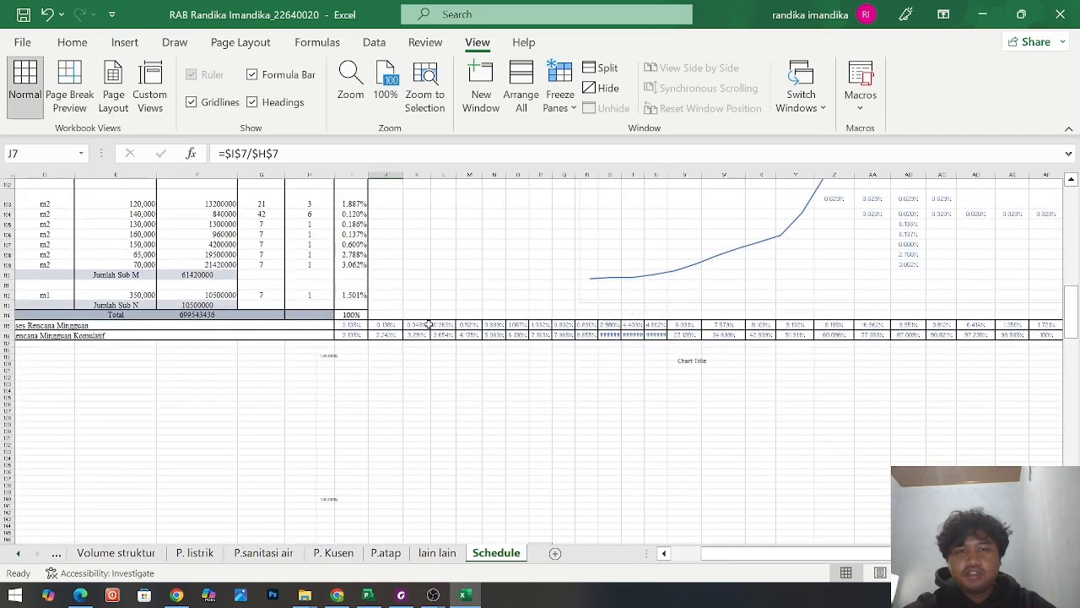
{"action": "scroll", "coordinate": [397, 327], "scroll_direction": "left", "scroll_amount": 2}
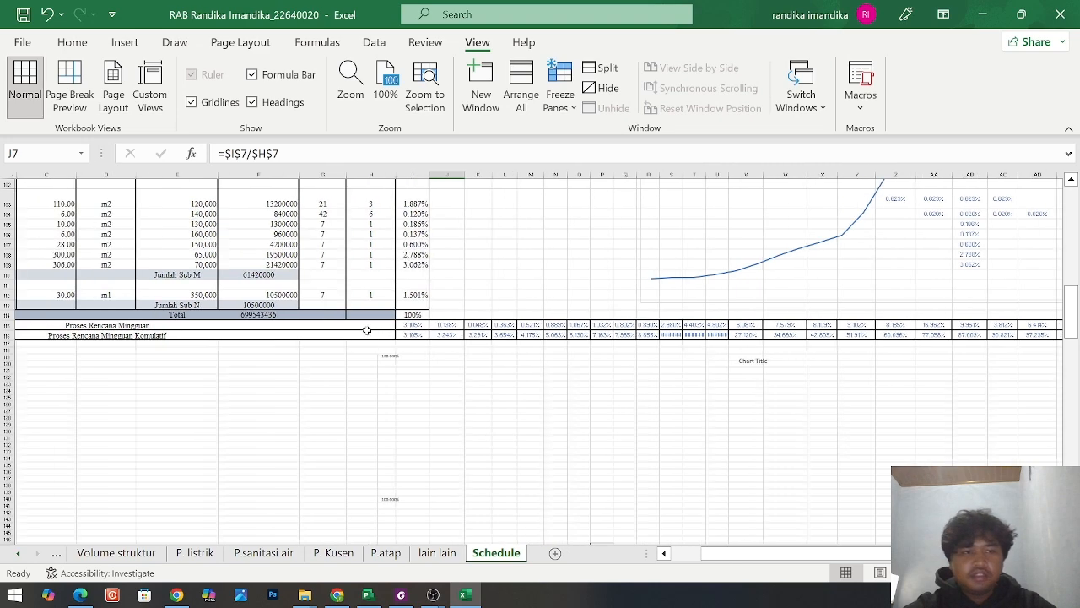
{"action": "scroll", "coordinate": [368, 330], "scroll_direction": "right", "scroll_amount": 2}
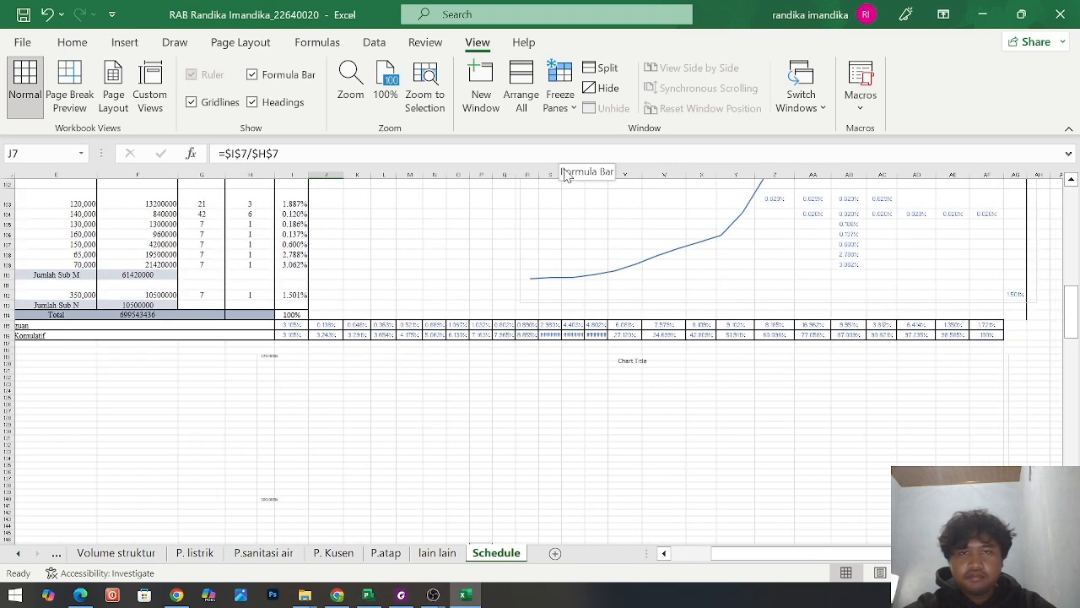
Widen column T of the Schedule sheet slightly
{"action": "scroll", "coordinate": [579, 248], "scroll_direction": "up", "scroll_amount": 3}
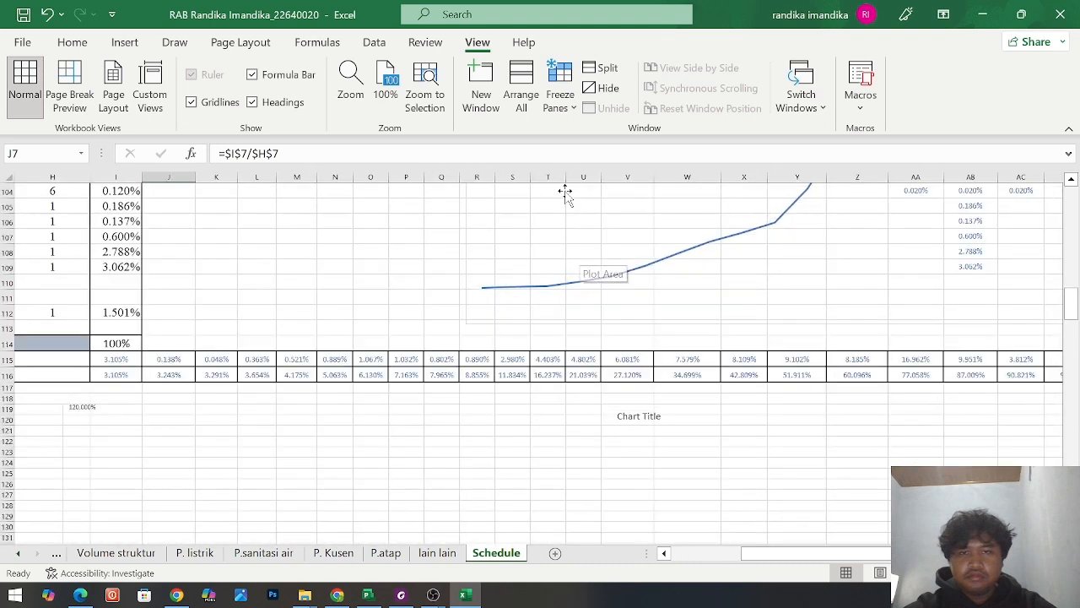
{"action": "left_click_drag", "start_coordinate": [563, 176], "coordinate": [577, 177]}
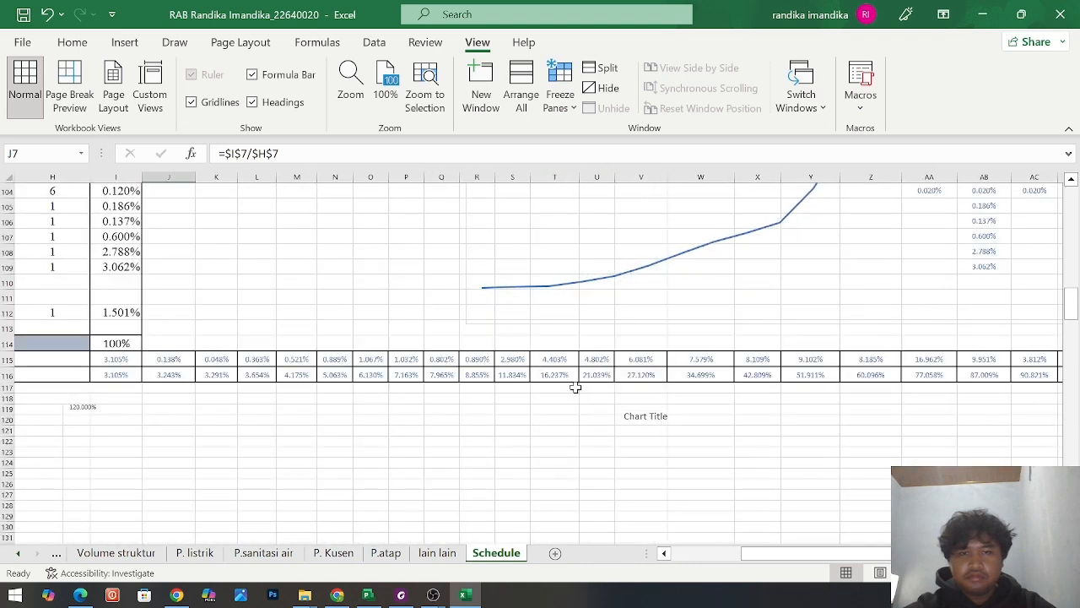
{"action": "scroll", "coordinate": [575, 387], "scroll_direction": "left", "scroll_amount": 1}
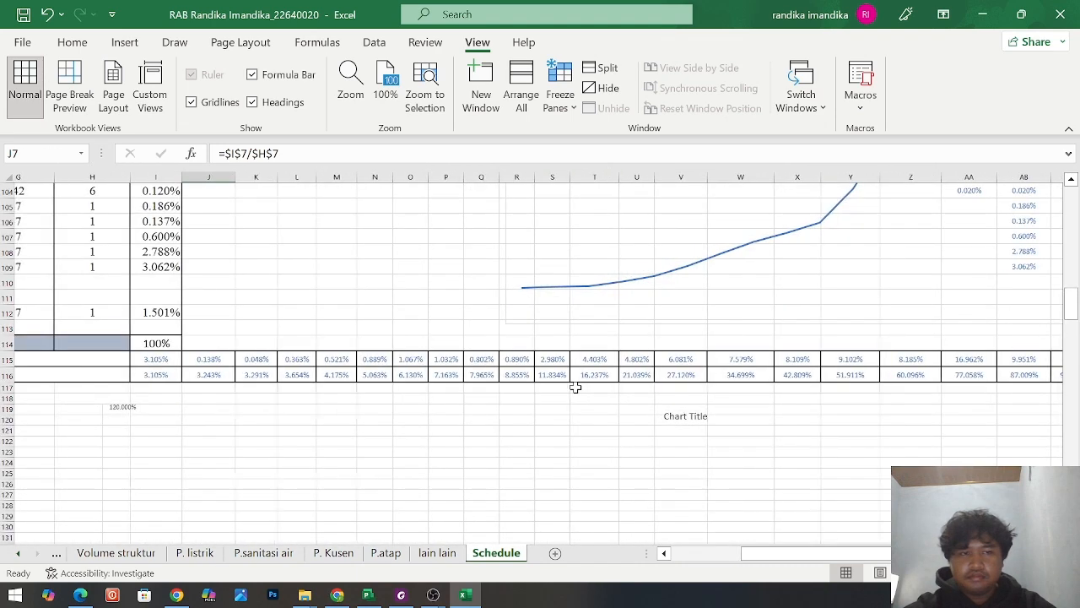
Inspect the weekly planned progress formulas in J115, K115 and L115 and the columns they sum
{"action": "left_click", "coordinate": [266, 358]}
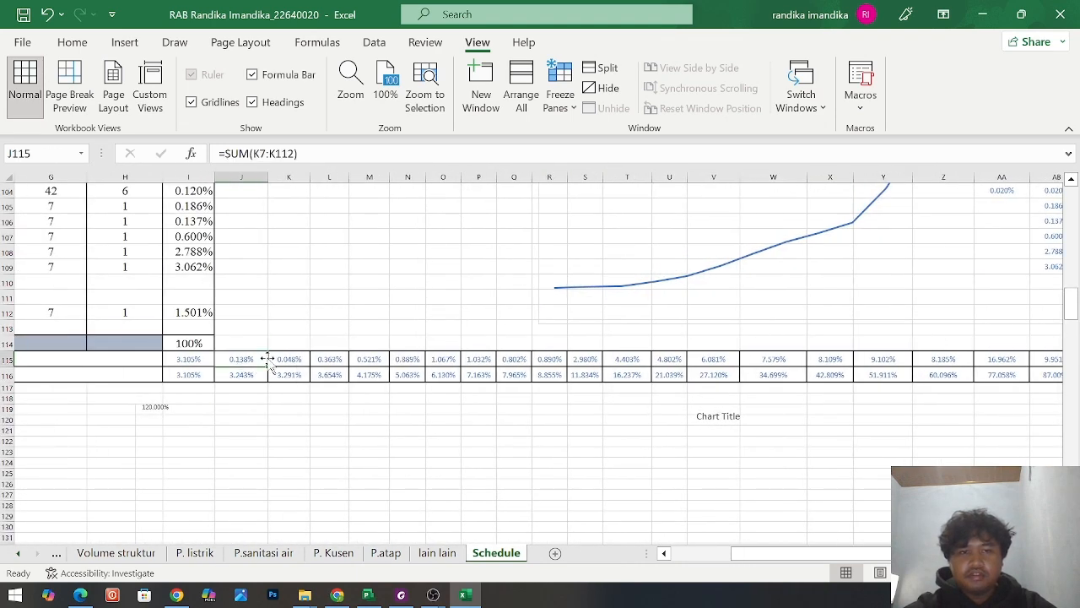
{"action": "left_click", "coordinate": [414, 152]}
{"action": "left_click", "coordinate": [289, 359]}
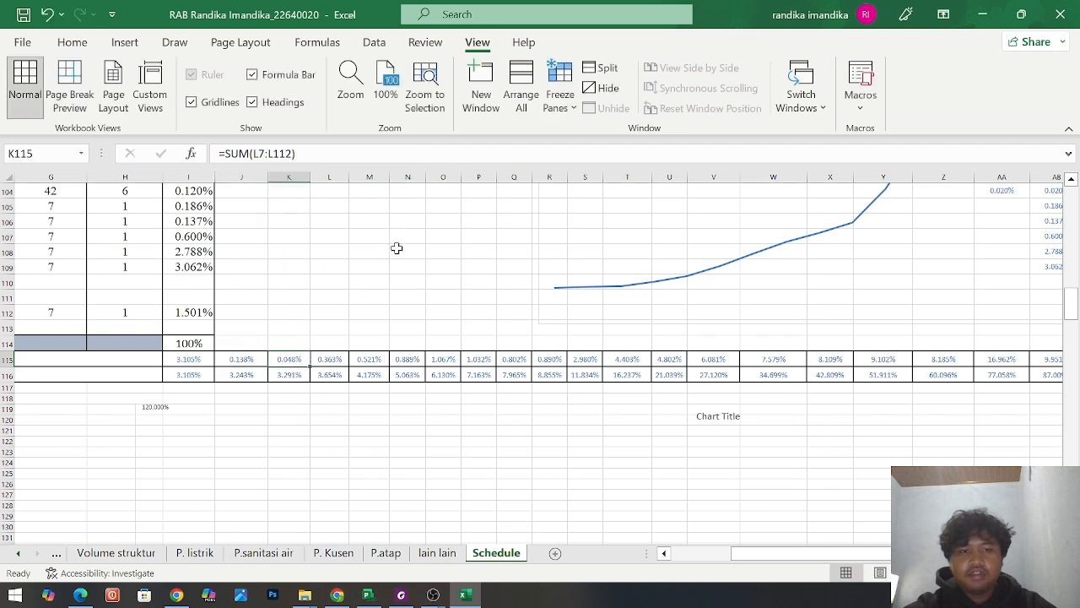
{"action": "left_click", "coordinate": [407, 153]}
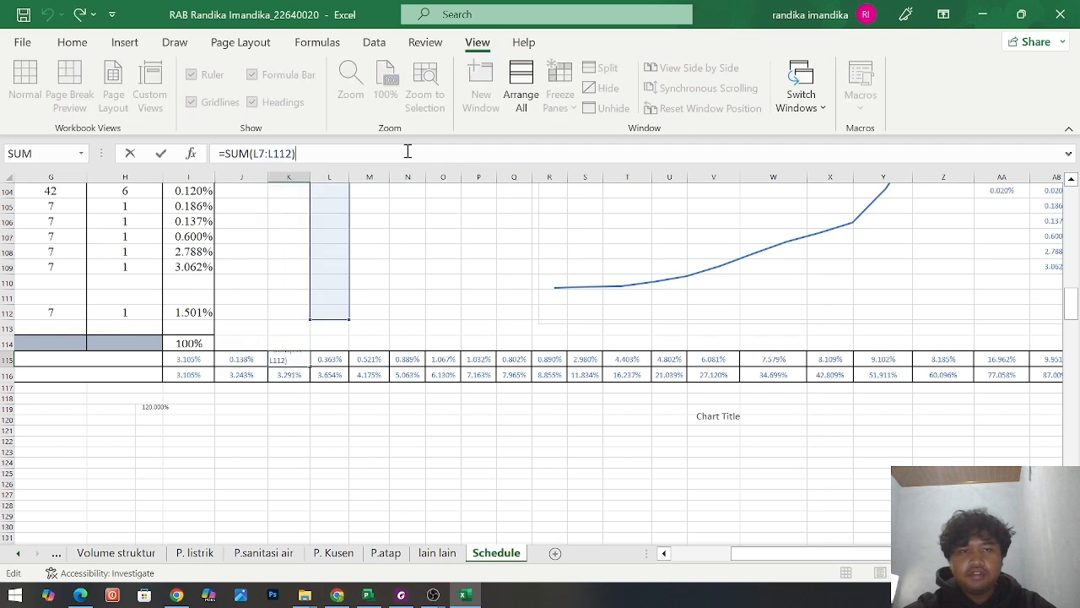
{"action": "left_click", "coordinate": [335, 358]}
{"action": "scroll", "coordinate": [325, 428], "scroll_direction": "left", "scroll_amount": 5}
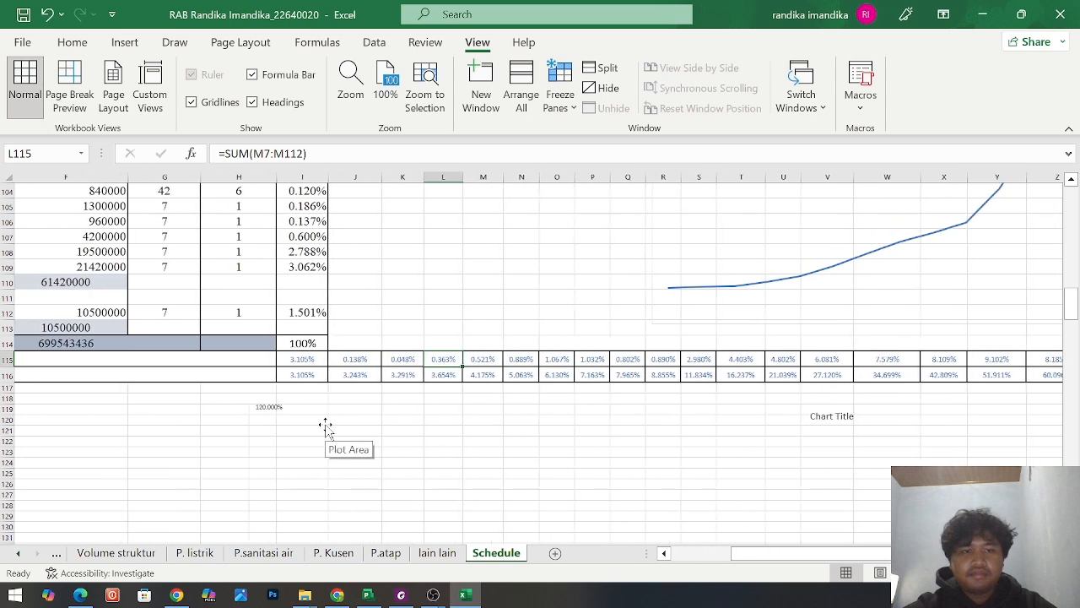
{"action": "scroll", "coordinate": [294, 416], "scroll_direction": "left", "scroll_amount": 1}
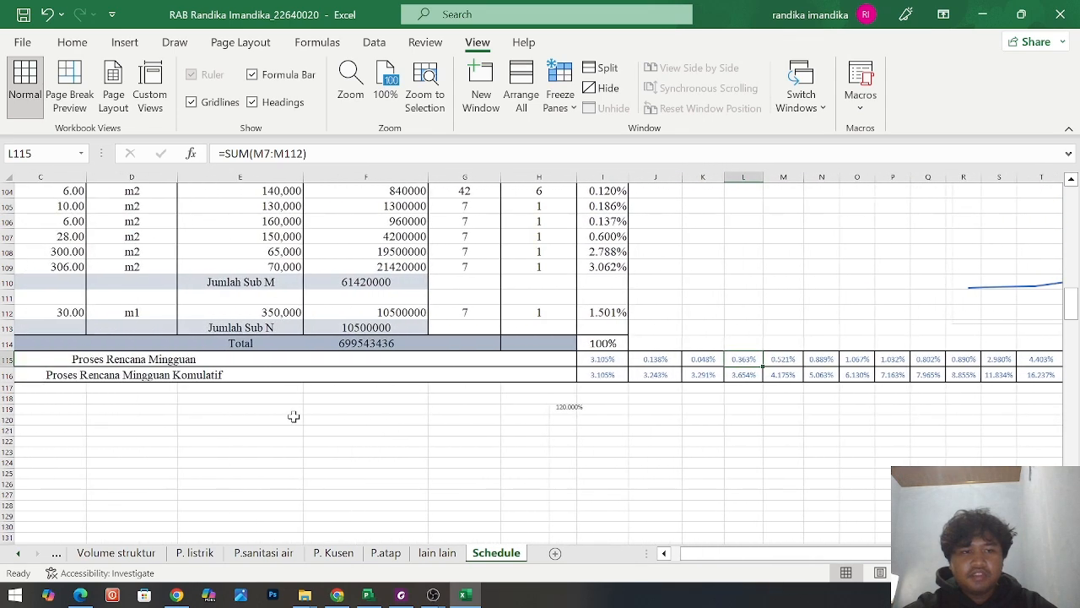
{"action": "scroll", "coordinate": [366, 401], "scroll_direction": "right", "scroll_amount": 2}
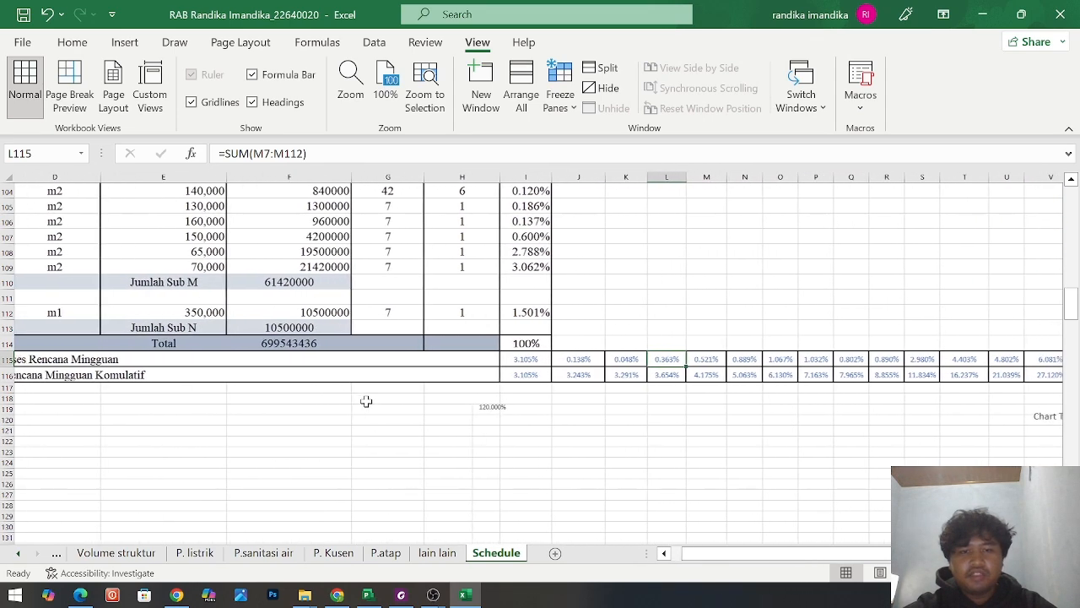
Inspect the first week's cumulative progress formula in I116 and the weekly sum formula in I115
{"action": "left_click", "coordinate": [540, 372]}
{"action": "scroll", "coordinate": [366, 417], "scroll_direction": "left", "scroll_amount": 2}
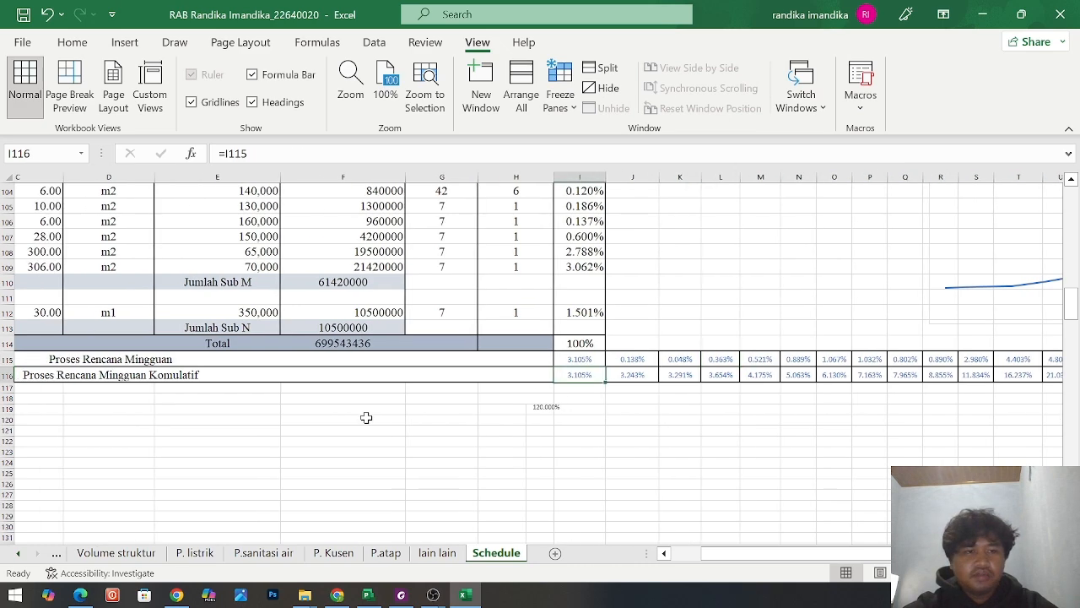
{"action": "left_click", "coordinate": [540, 161]}
{"action": "left_click", "coordinate": [670, 410]}
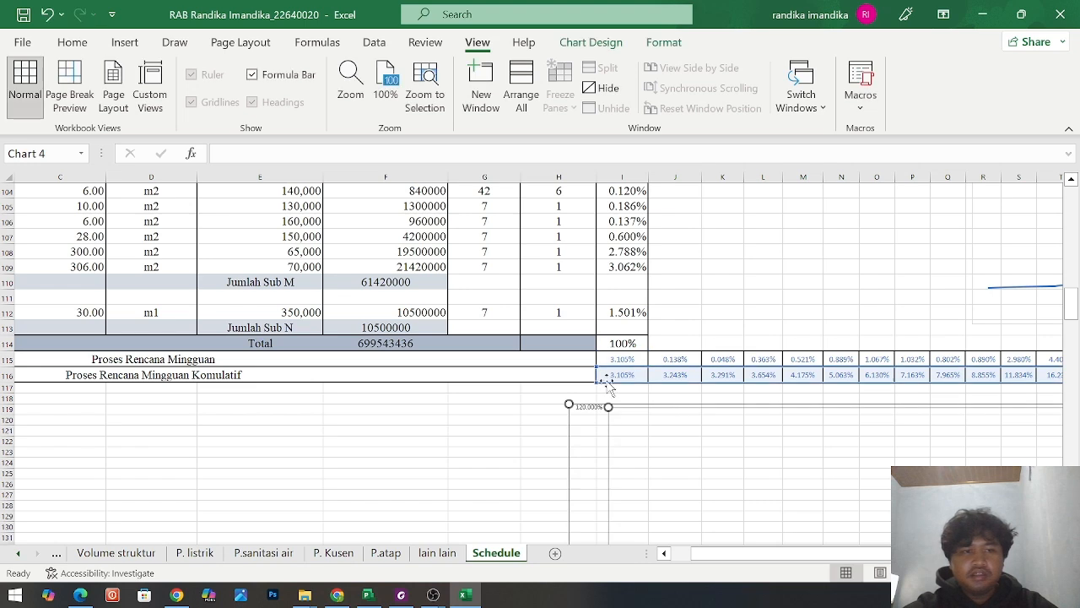
{"action": "left_click", "coordinate": [482, 419]}
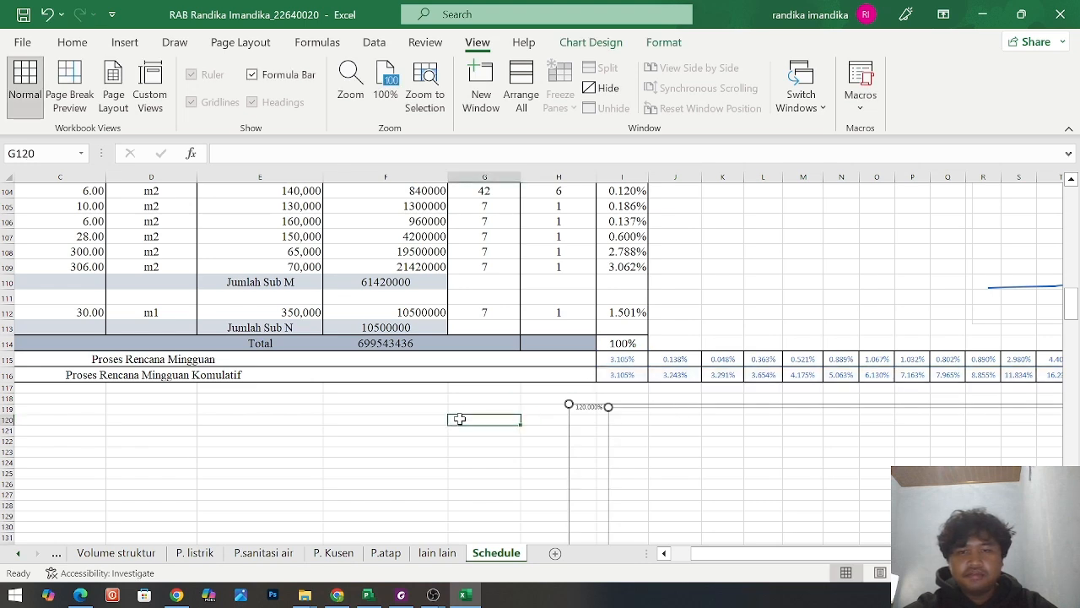
{"action": "left_click", "coordinate": [639, 356]}
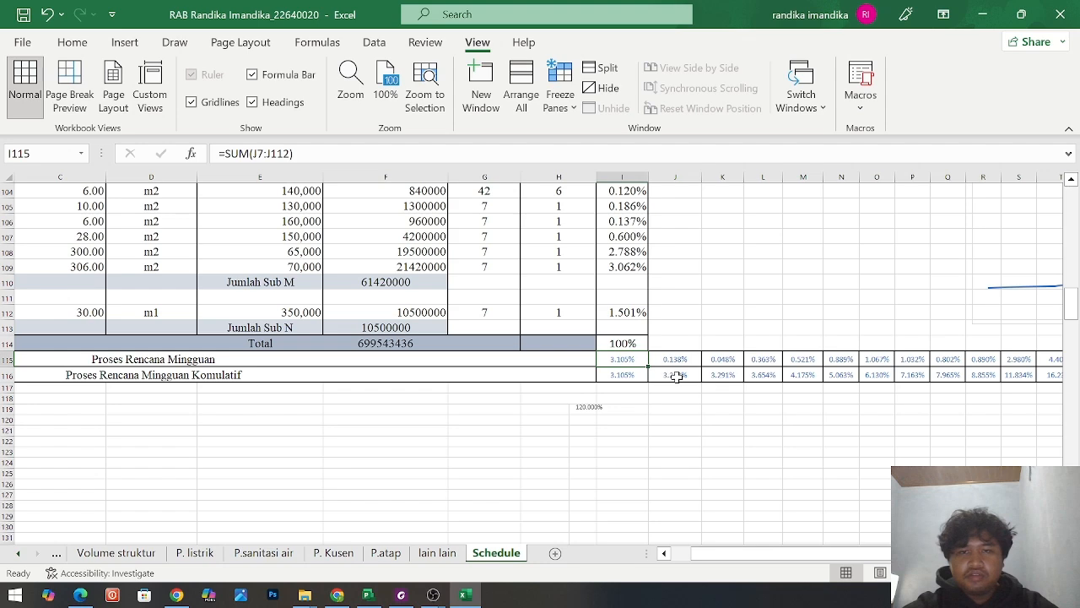
Inspect the second week's cumulative progress formula in J116 and the I116 and J115 cells it adds
{"action": "left_click", "coordinate": [685, 379]}
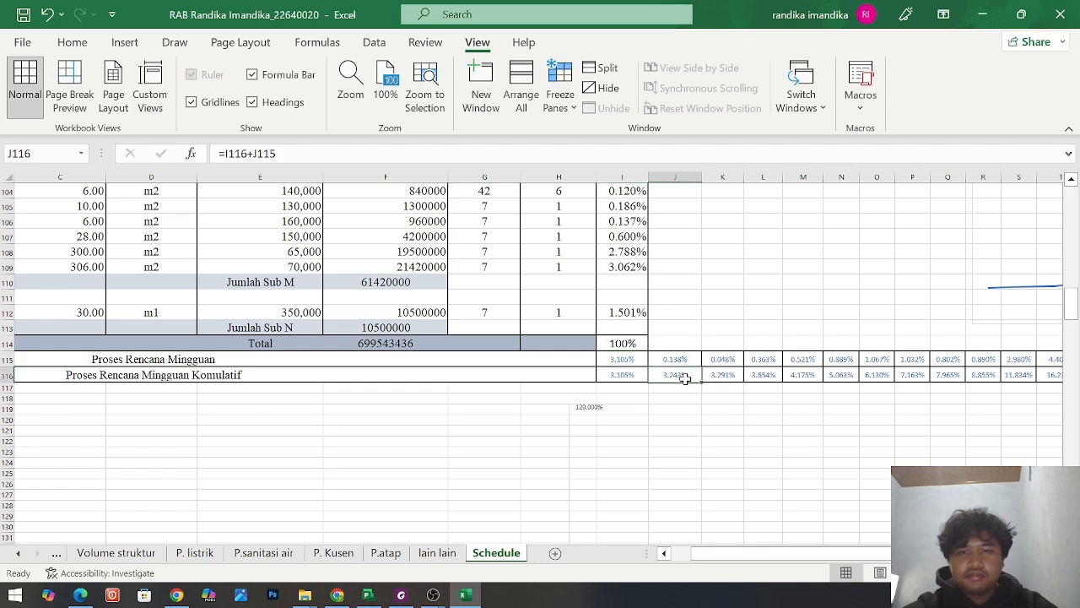
{"action": "scroll", "coordinate": [735, 362], "scroll_direction": "up", "scroll_amount": 5, "text": "ctrl"}
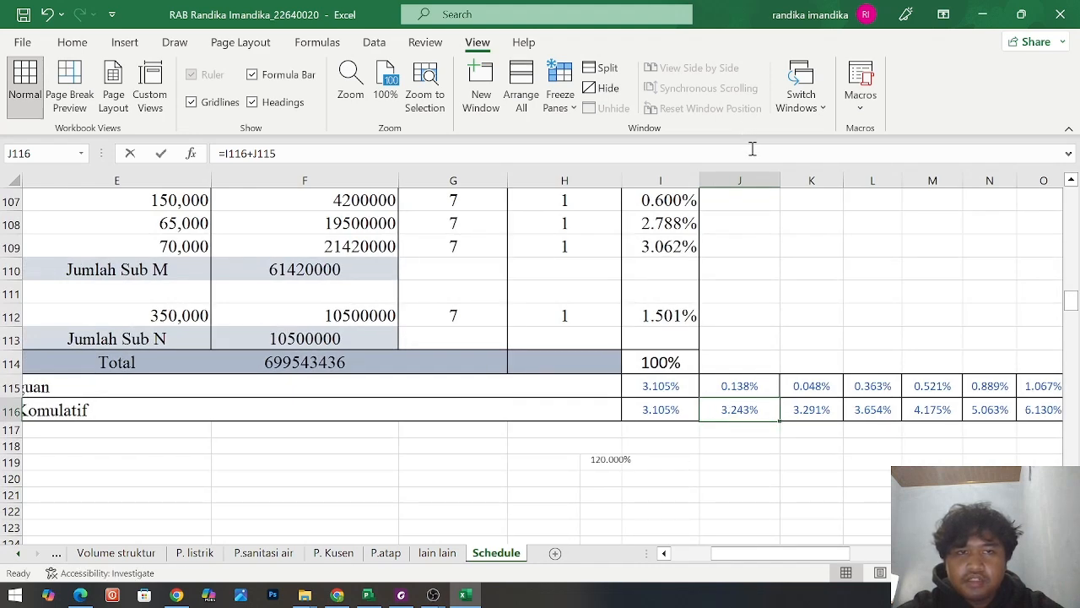
{"action": "key", "text": "F2"}
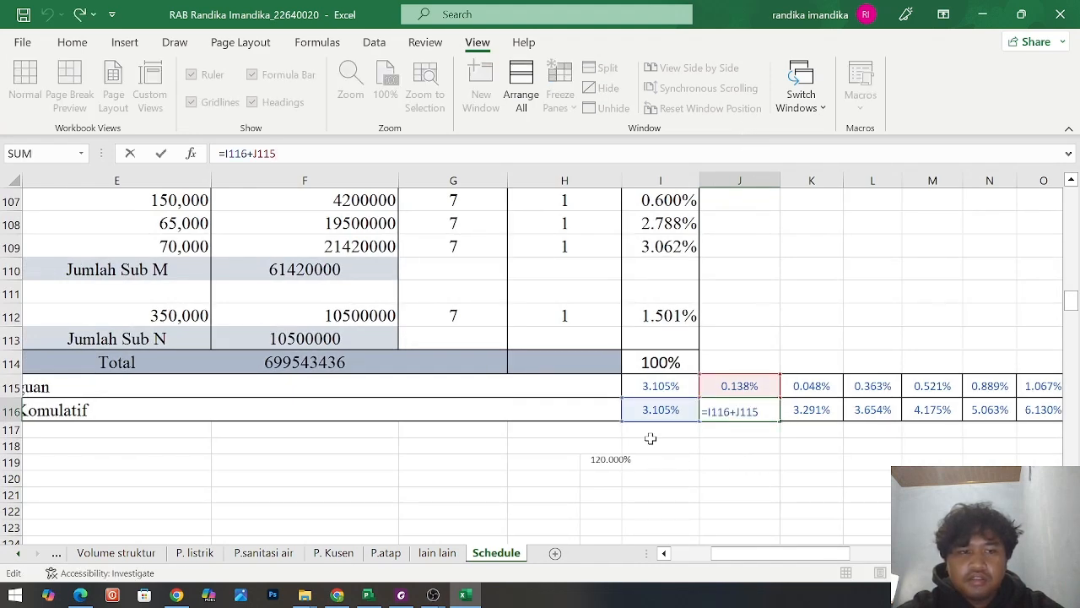
{"action": "scroll", "coordinate": [650, 438], "scroll_direction": "left", "scroll_amount": 1}
{"action": "scroll", "coordinate": [649, 437], "scroll_direction": "right", "scroll_amount": 1}
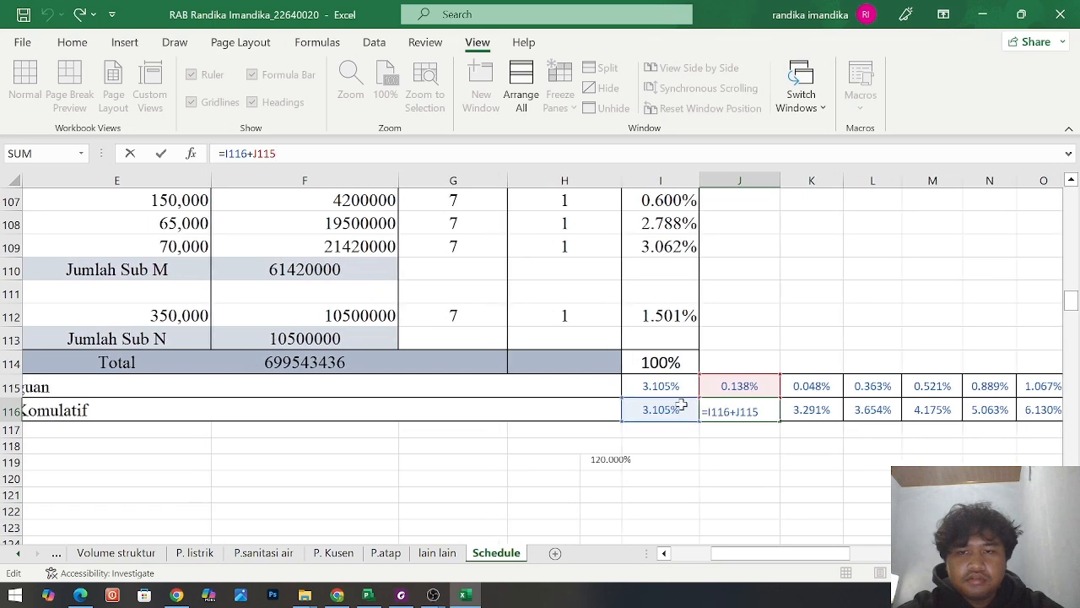
{"action": "scroll", "coordinate": [700, 432], "scroll_direction": "left", "scroll_amount": 1}
{"action": "scroll", "coordinate": [700, 432], "scroll_direction": "right", "scroll_amount": 1}
Inspect the third week's cumulative progress formula in K116 and the J116 and K115 cells it adds
{"action": "left_click", "coordinate": [814, 409]}
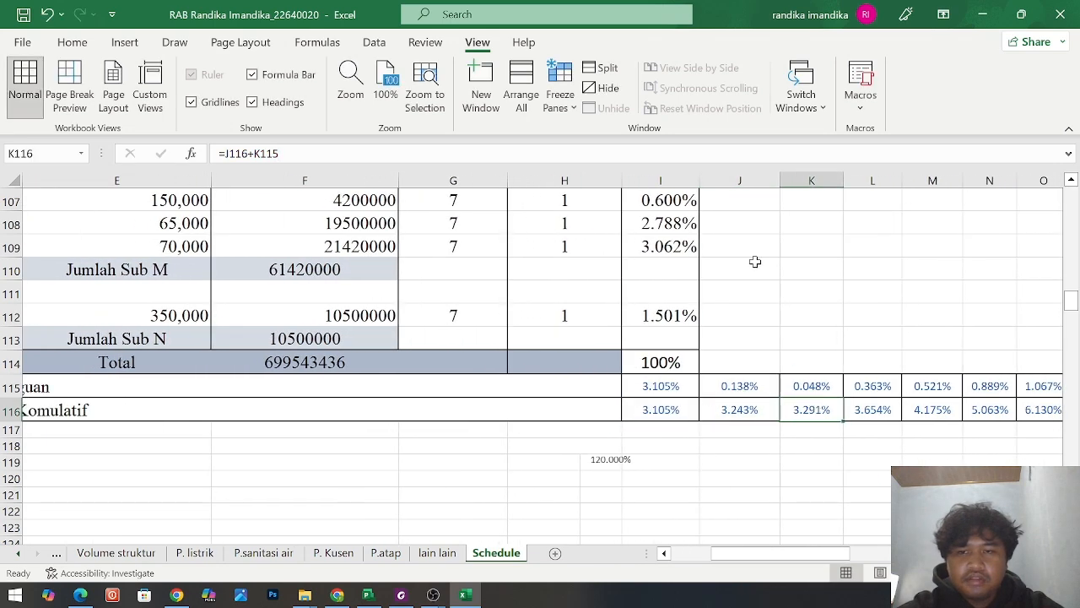
{"action": "left_click", "coordinate": [735, 158]}
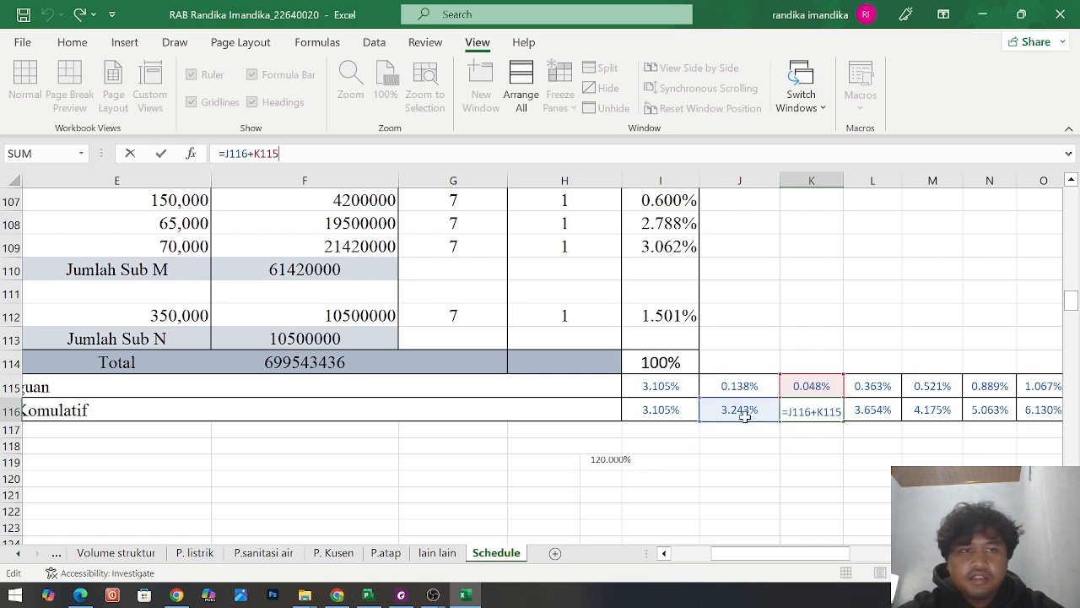
{"action": "scroll", "coordinate": [675, 455], "scroll_direction": "left", "scroll_amount": 3}
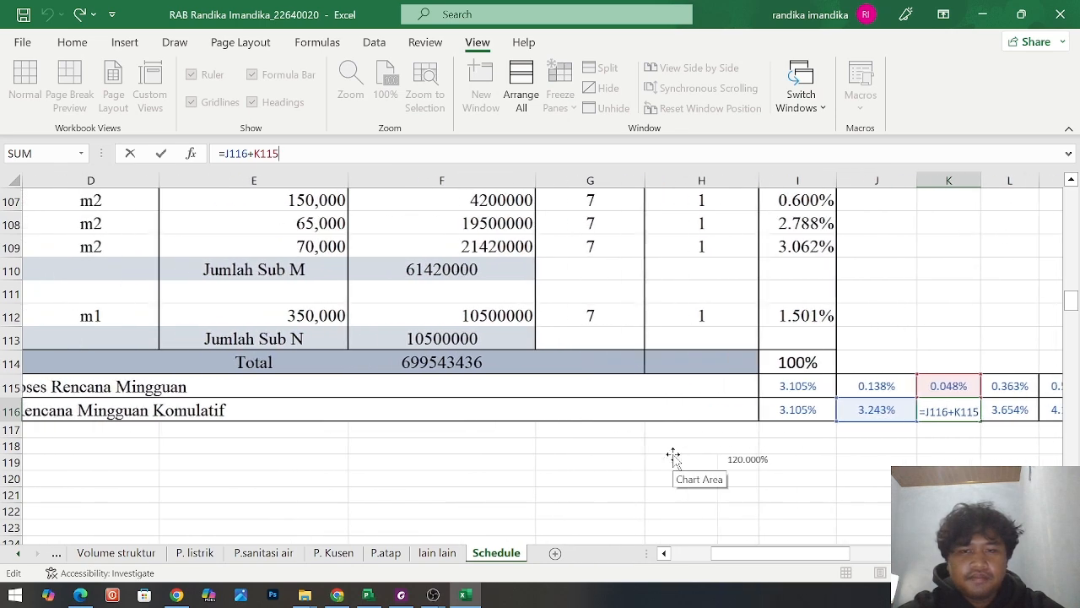
{"action": "scroll", "coordinate": [673, 456], "scroll_direction": "left", "scroll_amount": 3}
{"action": "scroll", "coordinate": [641, 456], "scroll_direction": "left", "scroll_amount": 2}
{"action": "scroll", "coordinate": [865, 427], "scroll_direction": "right", "scroll_amount": 3}
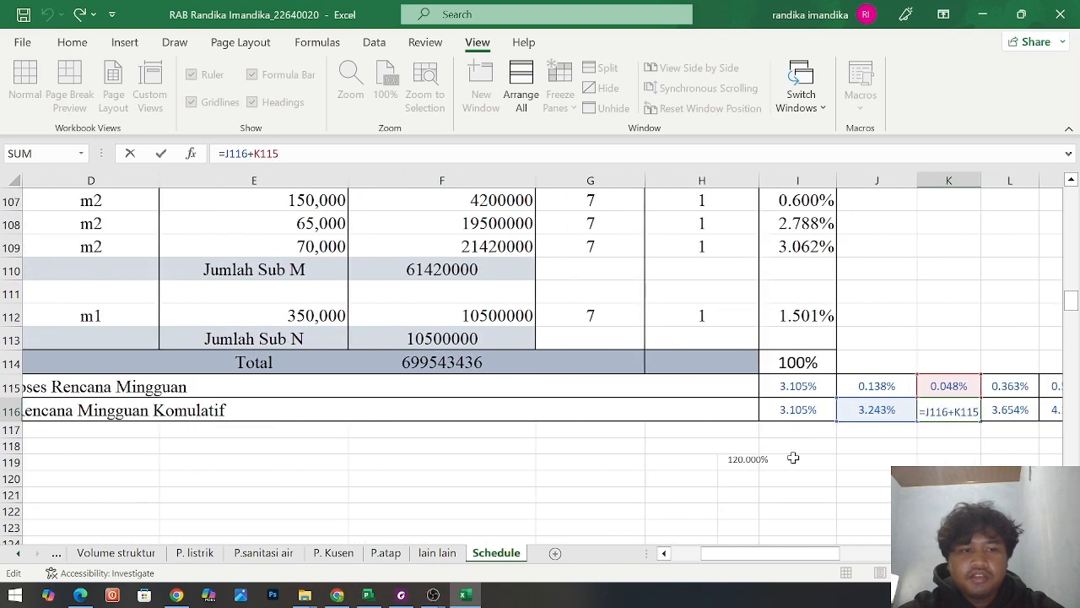
{"action": "scroll", "coordinate": [794, 457], "scroll_direction": "right", "scroll_amount": 3}
Check the final cumulative progress value and its formula in AF116 at the end of the timeline
{"action": "scroll", "coordinate": [852, 434], "scroll_direction": "right", "scroll_amount": 10}
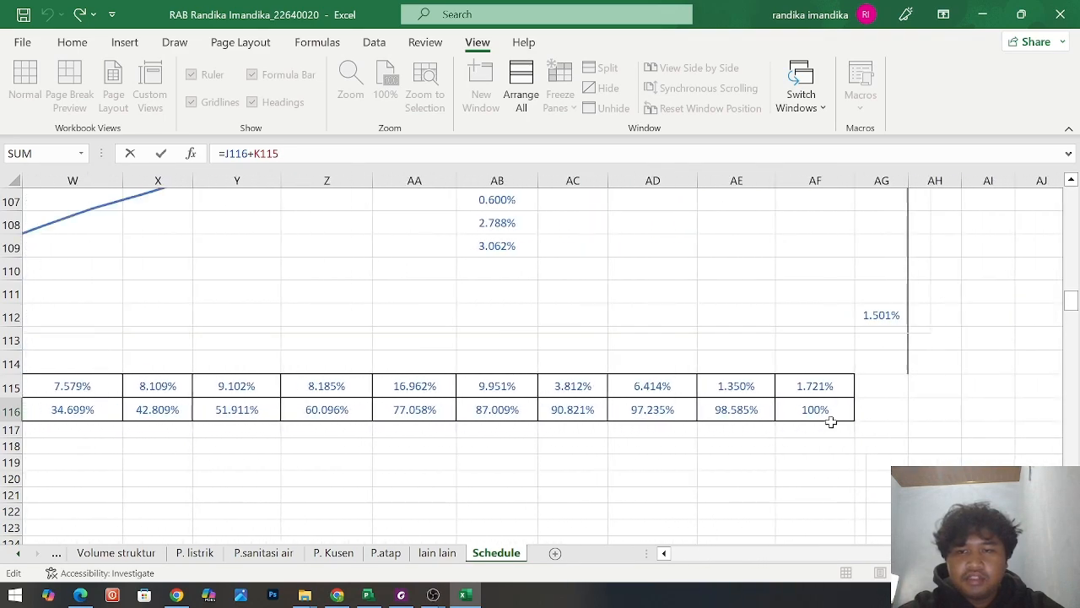
{"action": "left_click", "coordinate": [831, 422]}
{"action": "left_click", "coordinate": [844, 411]}
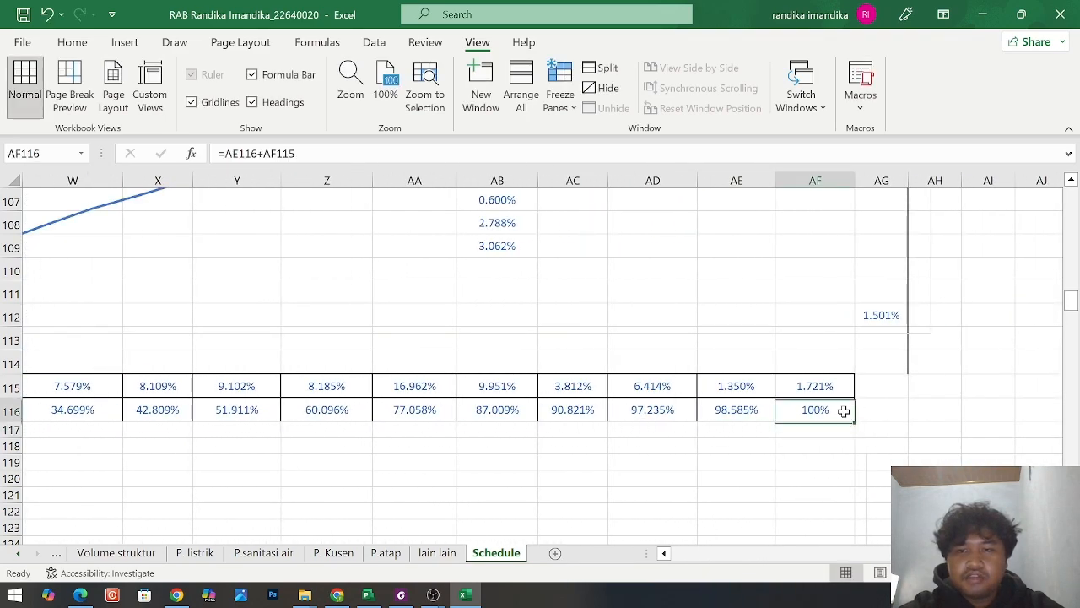
{"action": "left_click", "coordinate": [897, 400]}
Examine the cumulative progress curve over the Schedule timeline against the weekly percentages and the progress rows
{"action": "scroll", "coordinate": [897, 400], "scroll_direction": "down", "scroll_amount": 5}
{"action": "scroll", "coordinate": [886, 448], "scroll_direction": "up", "scroll_amount": 19}
{"action": "scroll", "coordinate": [887, 451], "scroll_direction": "up", "scroll_amount": 10}
{"action": "scroll", "coordinate": [887, 451], "scroll_direction": "down", "scroll_amount": 13}
{"action": "scroll", "coordinate": [887, 451], "scroll_direction": "down", "scroll_amount": 19}
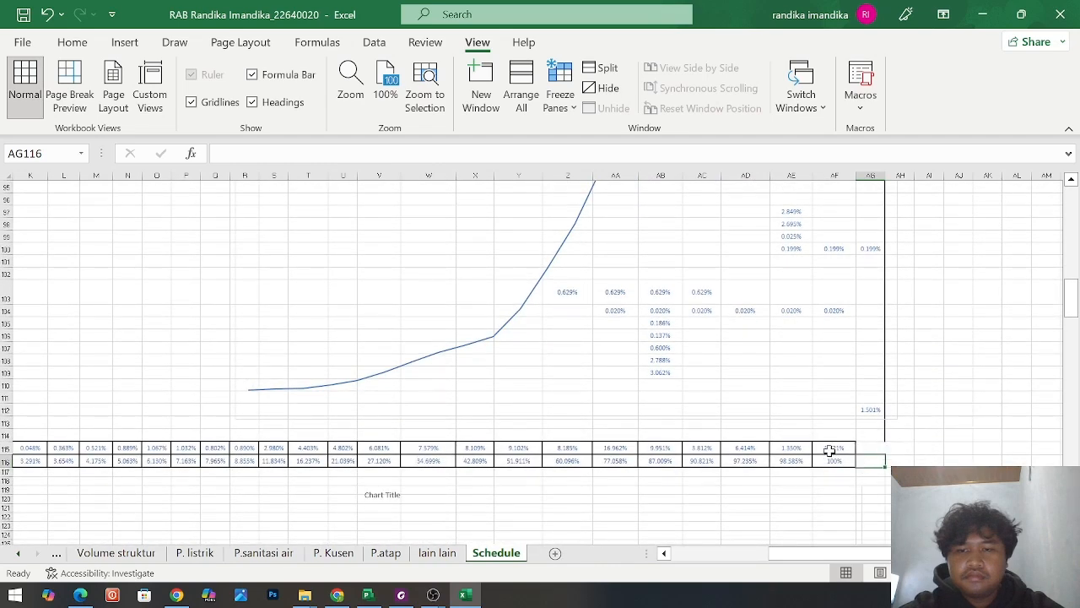
Apply thick outside borders to the empty cells AG115 and AG116 at the end of the weekly and cumulative progress rows
{"action": "left_click", "coordinate": [872, 446]}
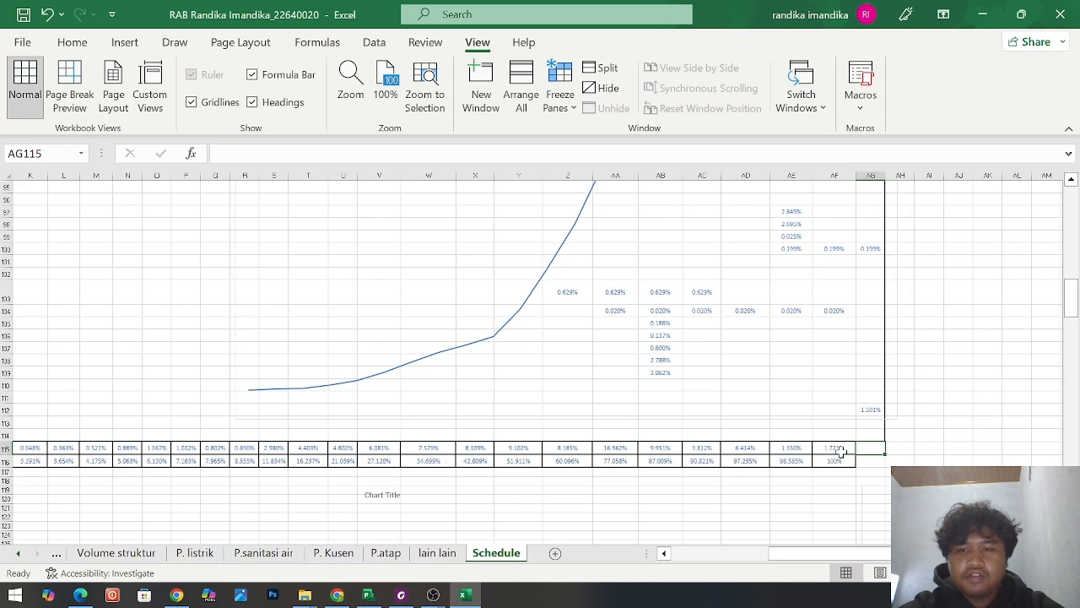
{"action": "mouse_move", "coordinate": [876, 448]}
{"action": "left_mouse_down"}
{"action": "mouse_move", "coordinate": [877, 463]}
{"action": "mouse_move", "coordinate": [884, 455]}
{"action": "left_mouse_up"}
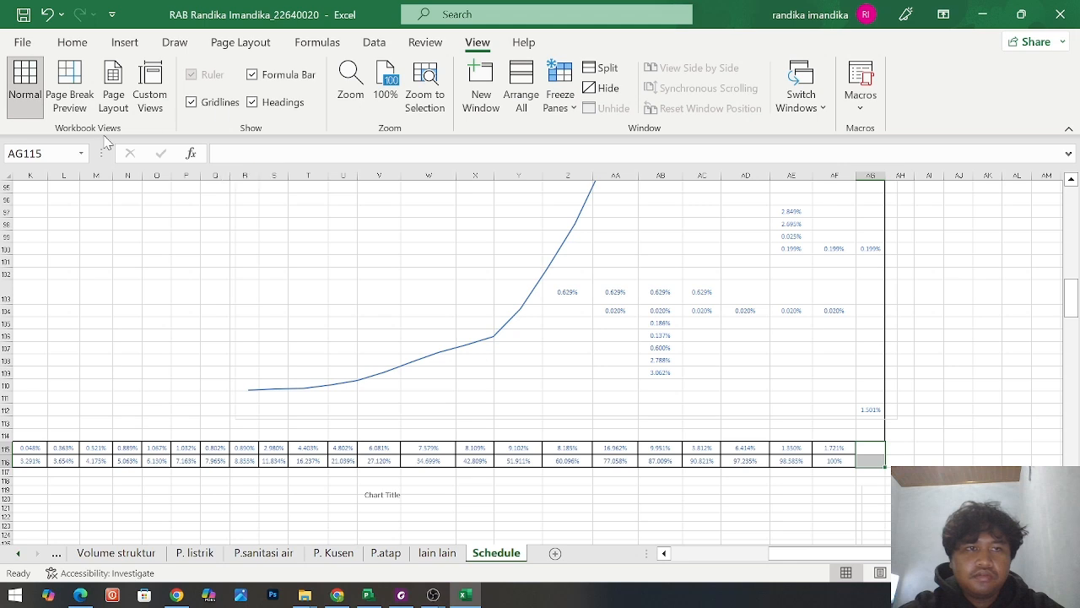
{"action": "left_click", "coordinate": [67, 44]}
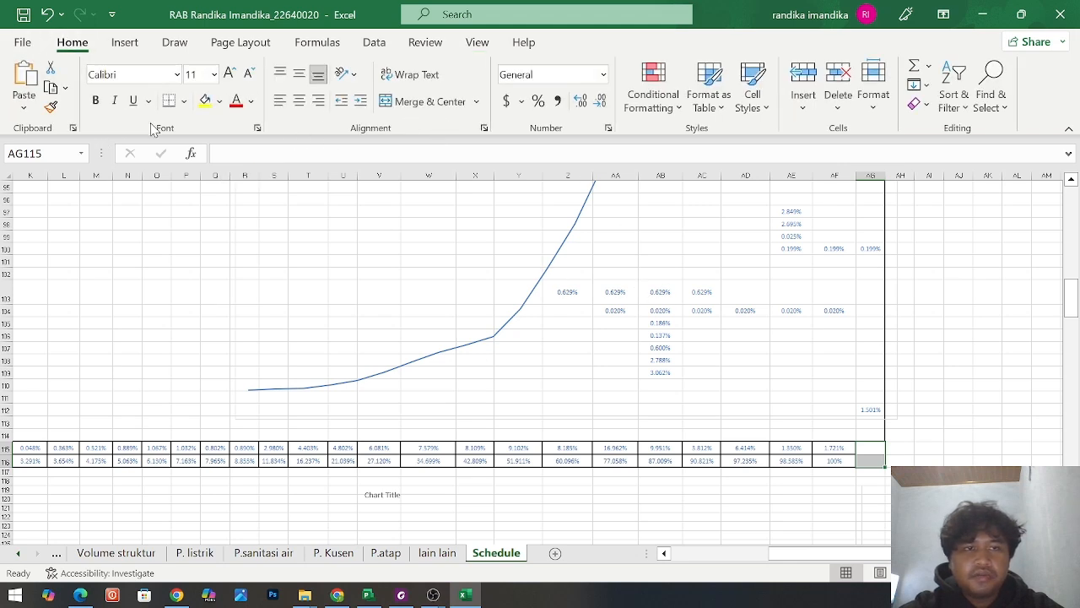
{"action": "left_click", "coordinate": [183, 100]}
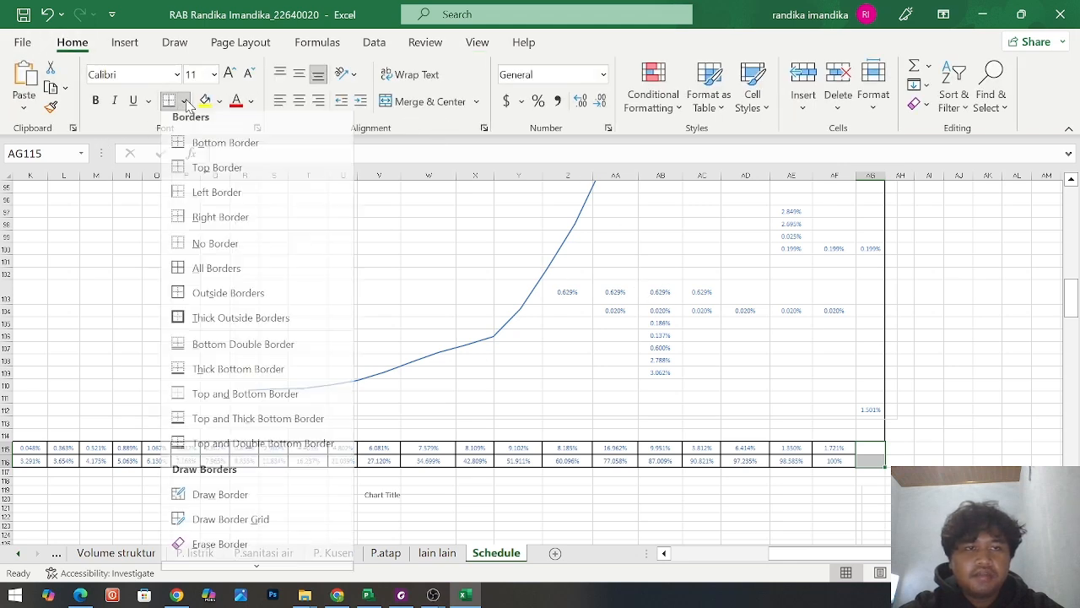
{"action": "left_click", "coordinate": [227, 329]}
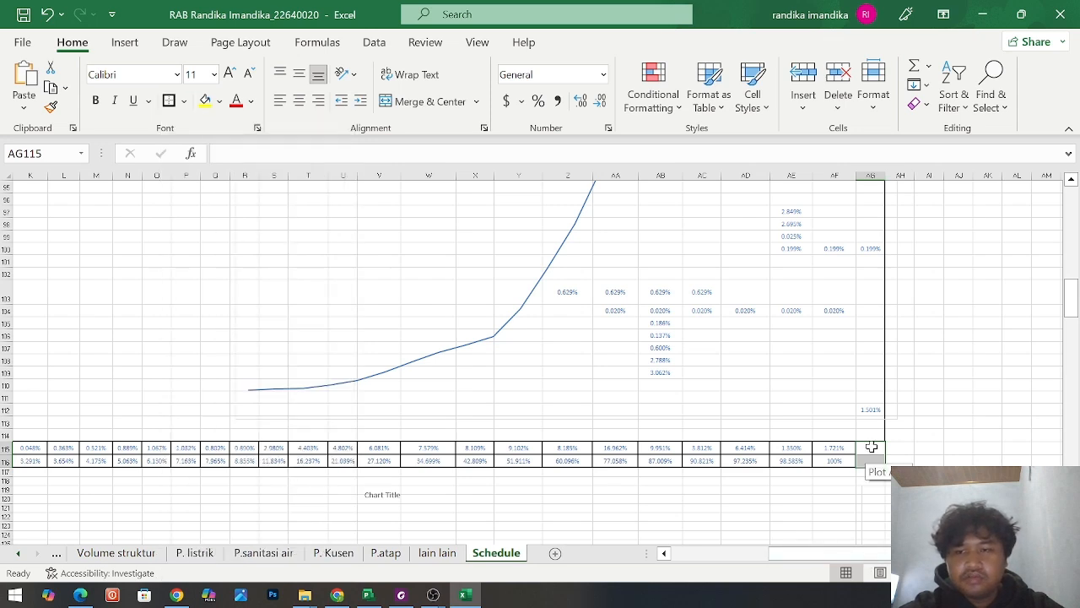
{"action": "left_click", "coordinate": [167, 101]}
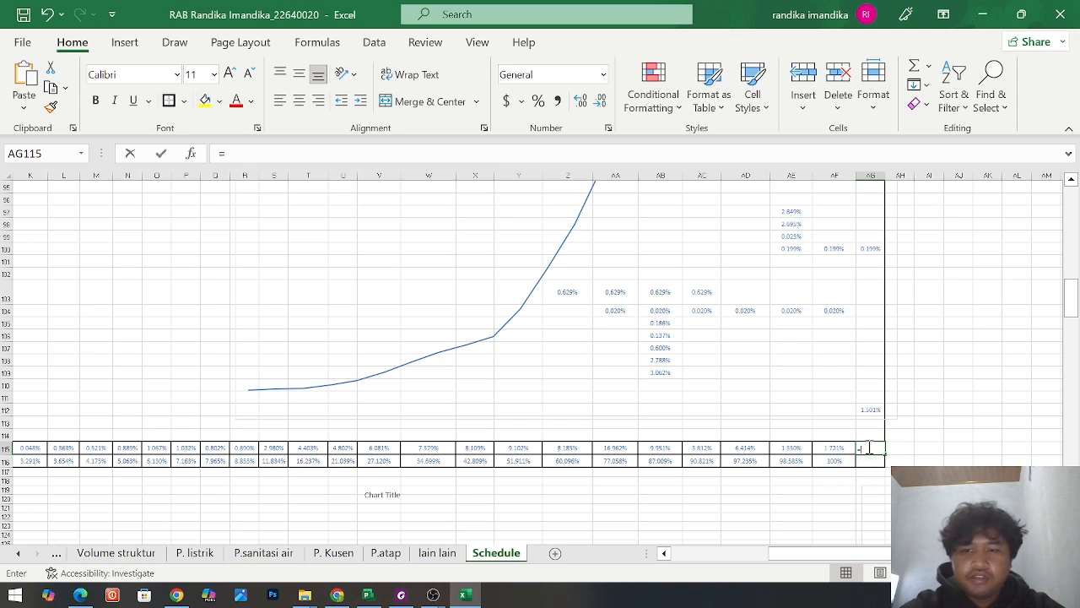
{"action": "type", "text": "=sum"}
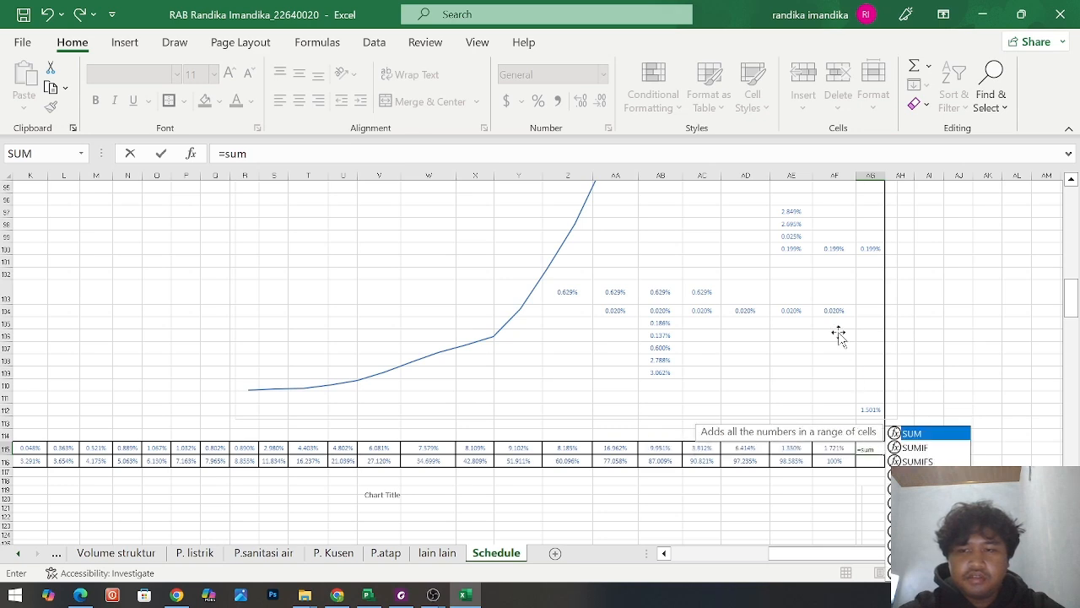
{"action": "left_click", "coordinate": [689, 150]}
{"action": "type", "text": "("}
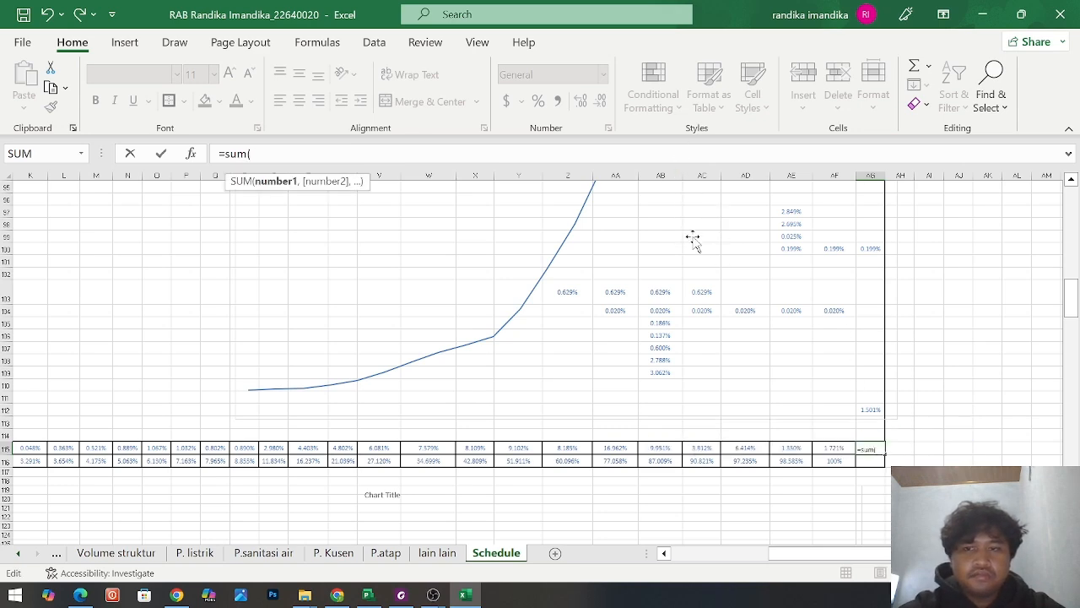
{"action": "scroll", "coordinate": [771, 306], "scroll_direction": "up", "scroll_amount": 15}
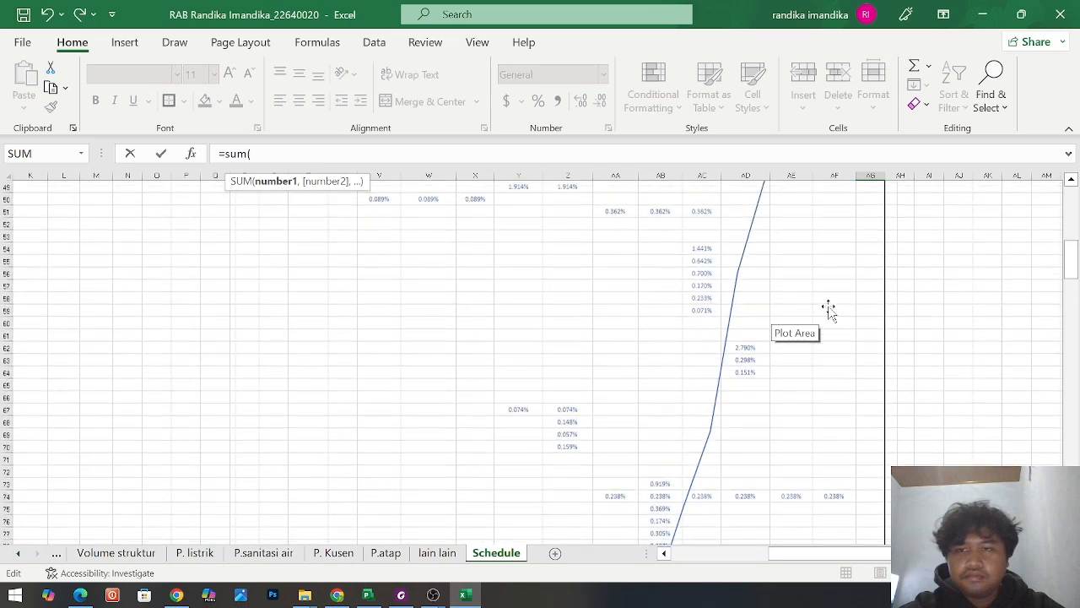
{"action": "scroll", "coordinate": [873, 210], "scroll_direction": "up", "scroll_amount": 9}
{"action": "scroll", "coordinate": [873, 211], "scroll_direction": "up", "scroll_amount": 1}
{"action": "scroll", "coordinate": [872, 197], "scroll_direction": "up", "scroll_amount": 6}
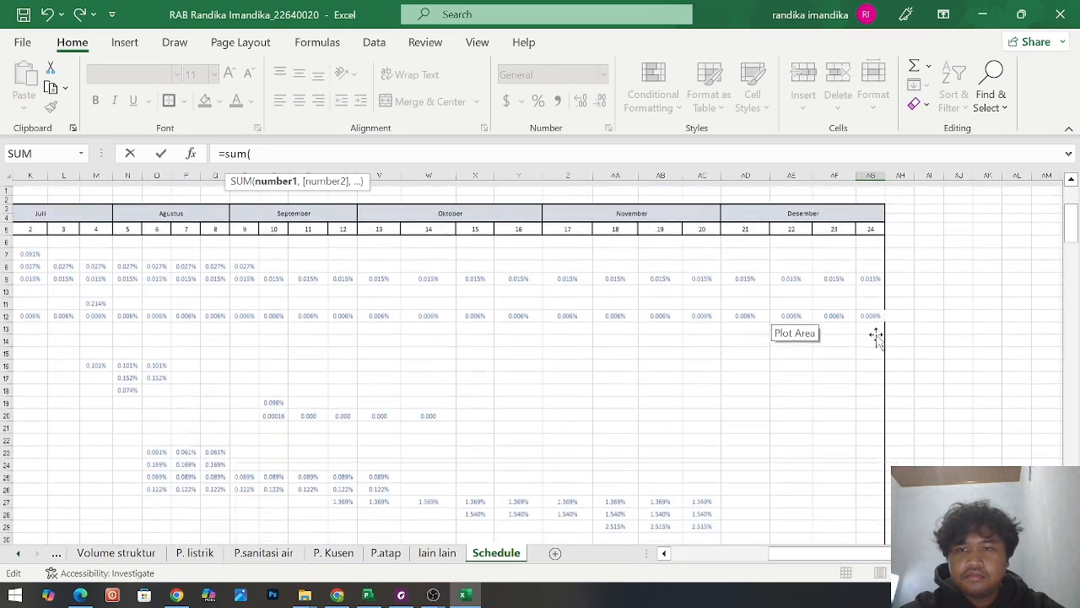
{"action": "left_click", "coordinate": [866, 237]}
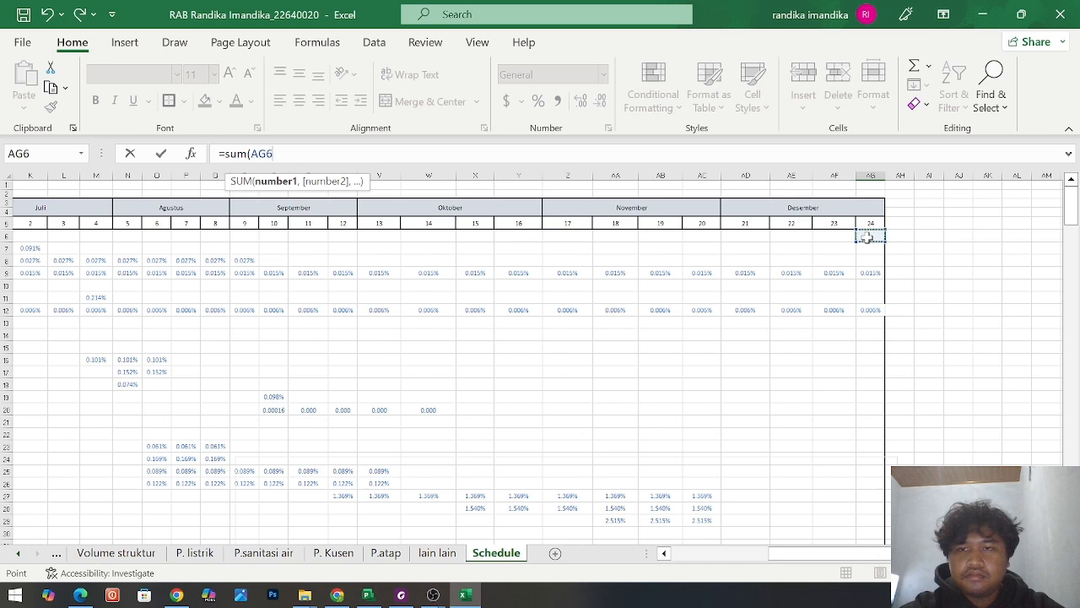
{"action": "left_click", "coordinate": [870, 272]}
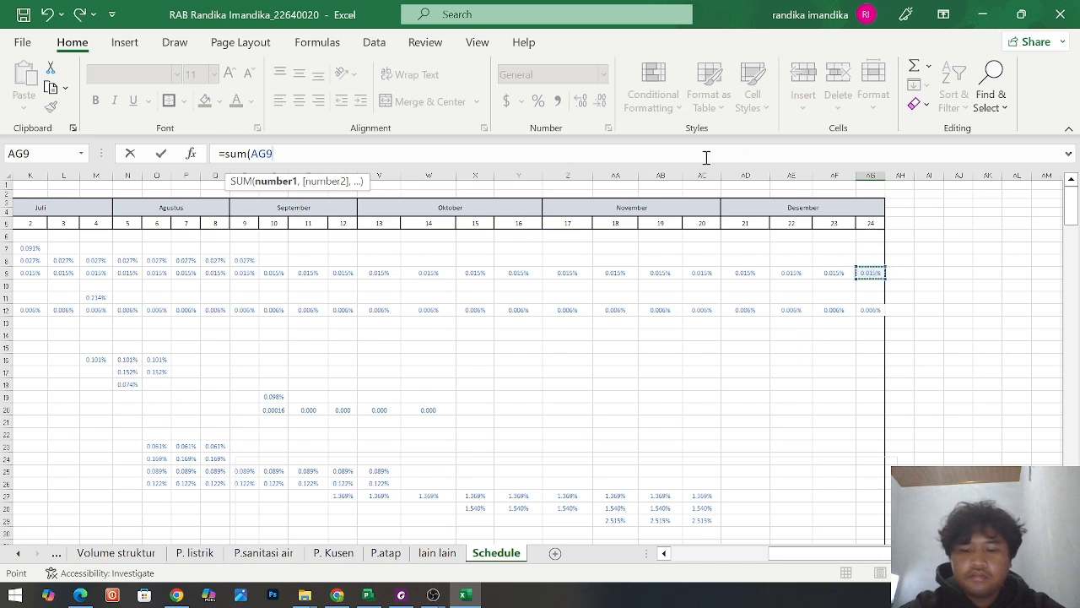
{"action": "key", "text": "F8"}
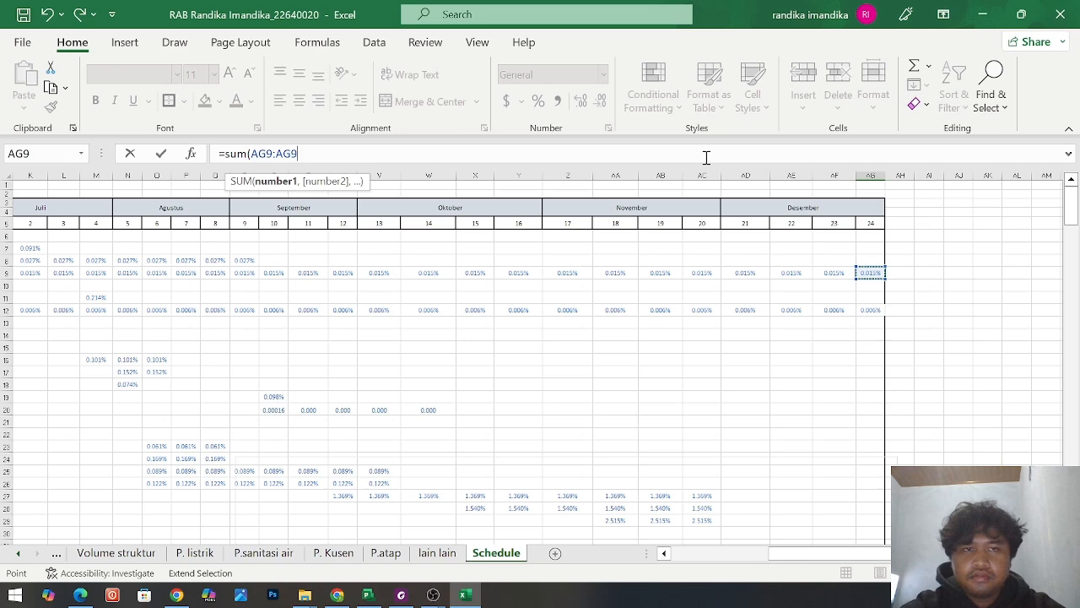
{"action": "key", "text": "BackSpace"}
{"action": "key", "text": "BackSpace"}
{"action": "key", "text": "BackSpace"}
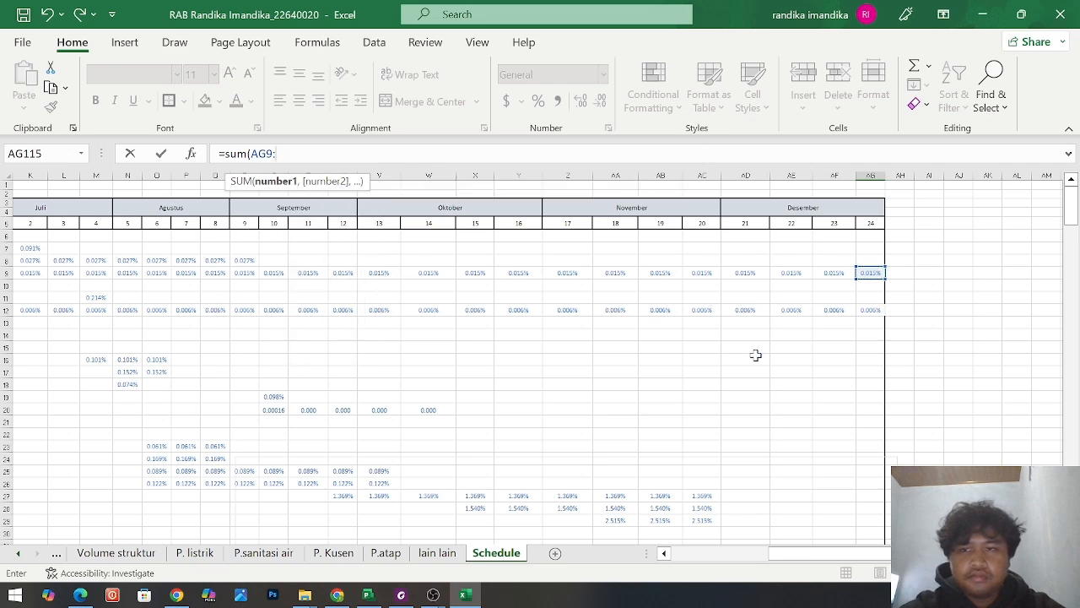
{"action": "scroll", "coordinate": [755, 355], "scroll_direction": "down", "scroll_amount": 15}
{"action": "scroll", "coordinate": [755, 355], "scroll_direction": "down", "scroll_amount": 14}
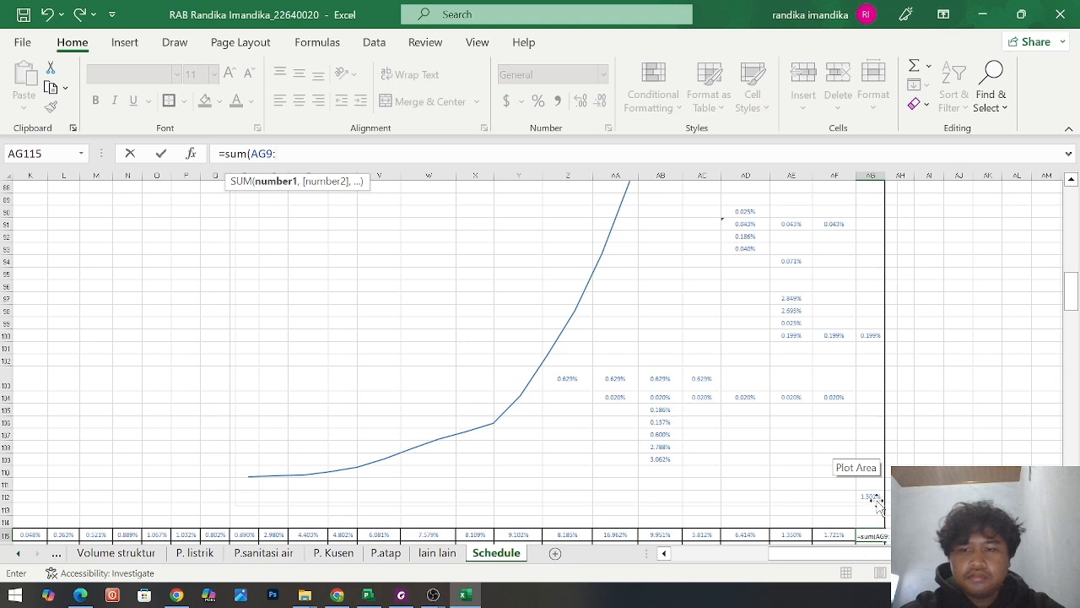
{"action": "key", "text": "Return"}
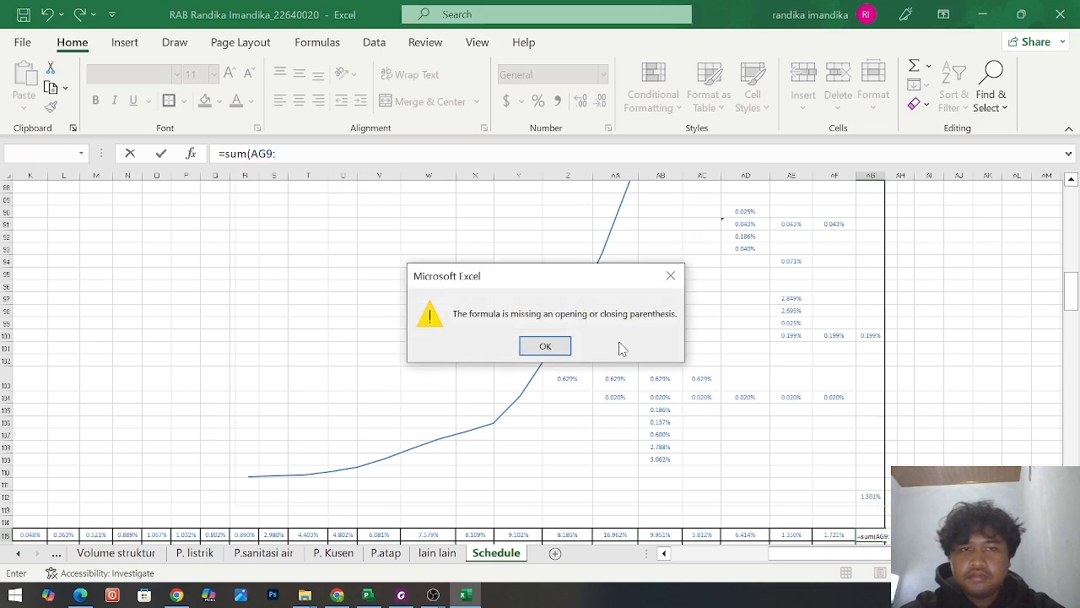
{"action": "left_click", "coordinate": [547, 346]}
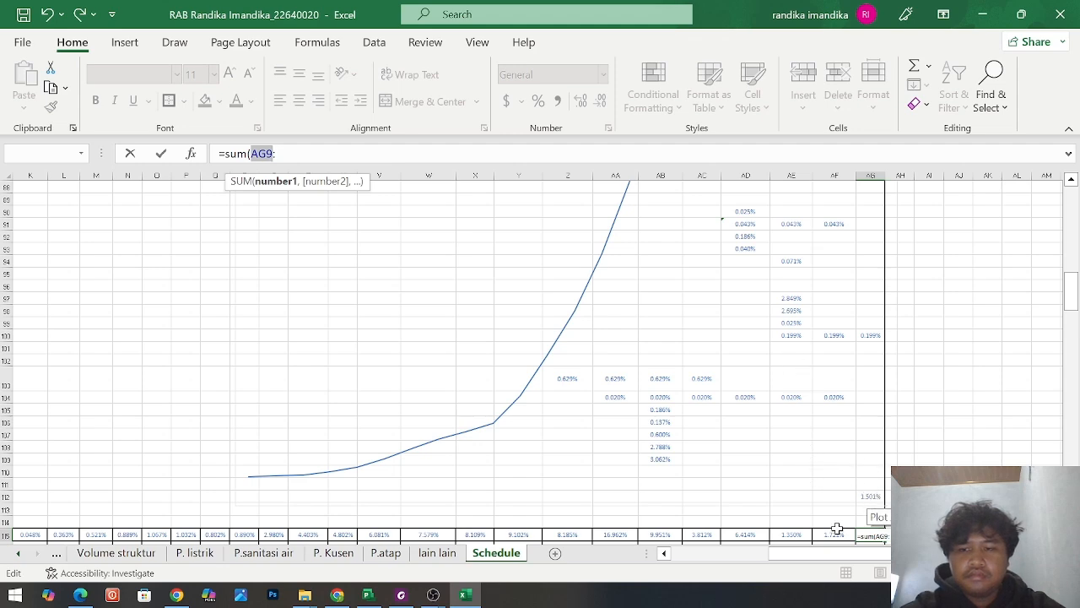
{"action": "scroll", "coordinate": [822, 287], "scroll_direction": "up", "scroll_amount": 20}
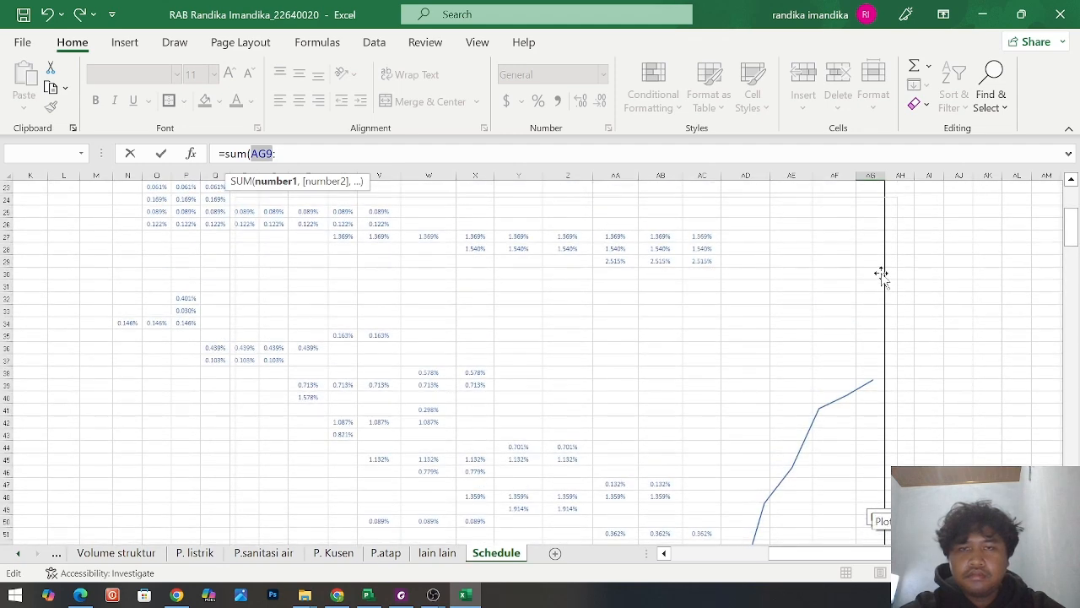
{"action": "left_click", "coordinate": [880, 274]}
{"action": "key", "text": "Return"}
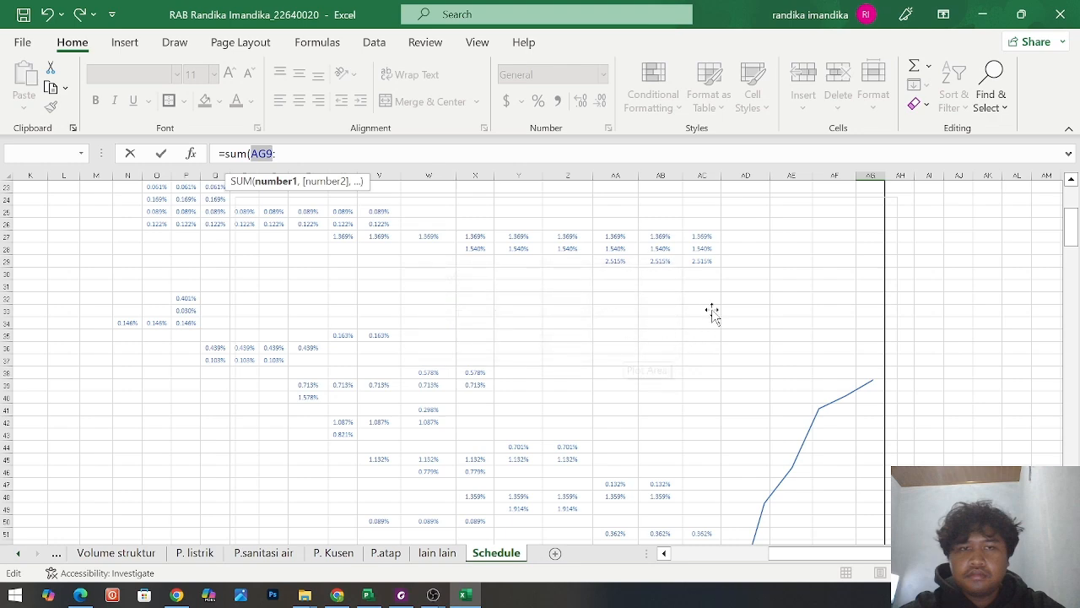
{"action": "scroll", "coordinate": [713, 312], "scroll_direction": "down", "scroll_amount": 20}
{"action": "key", "text": "Escape"}
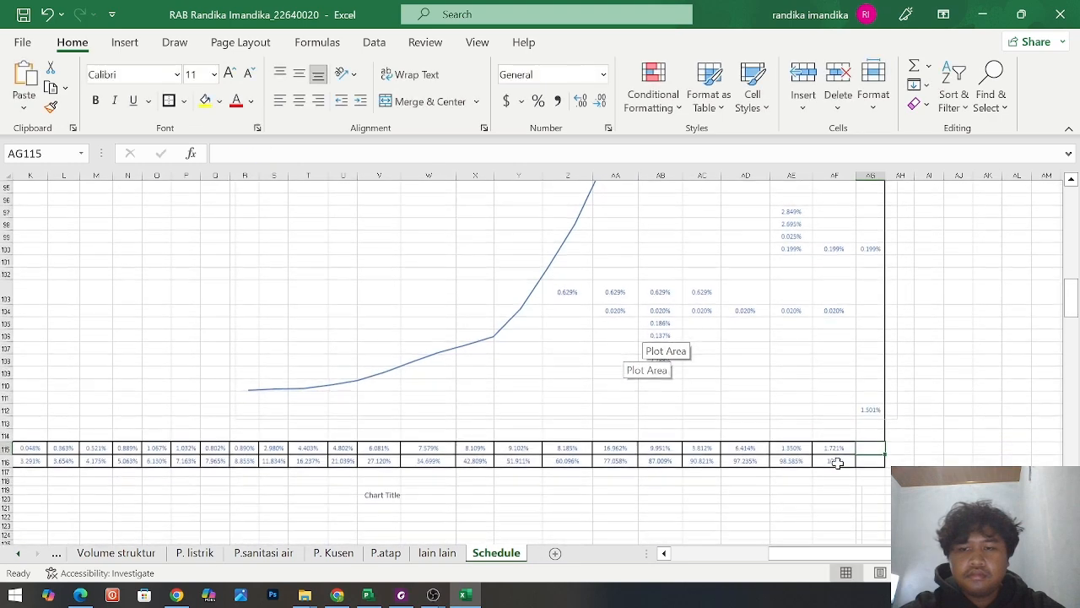
Inspect the weekly progress formula in AF115 with the column range it sums, and the cumulative formula in AF116
{"action": "left_click", "coordinate": [832, 448]}
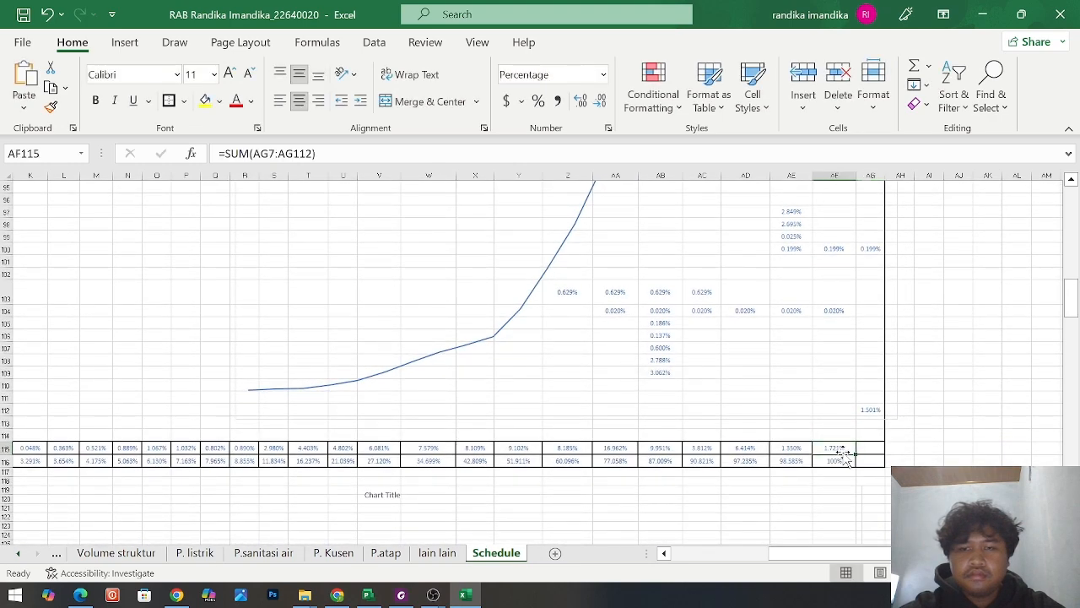
{"action": "left_click", "coordinate": [692, 159]}
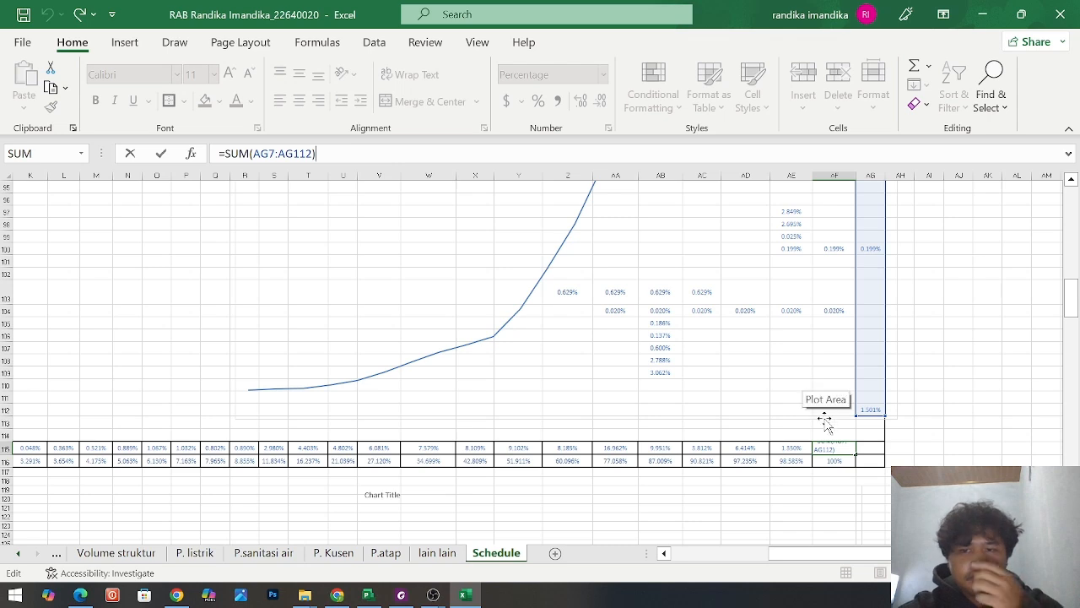
{"action": "left_click", "coordinate": [887, 507]}
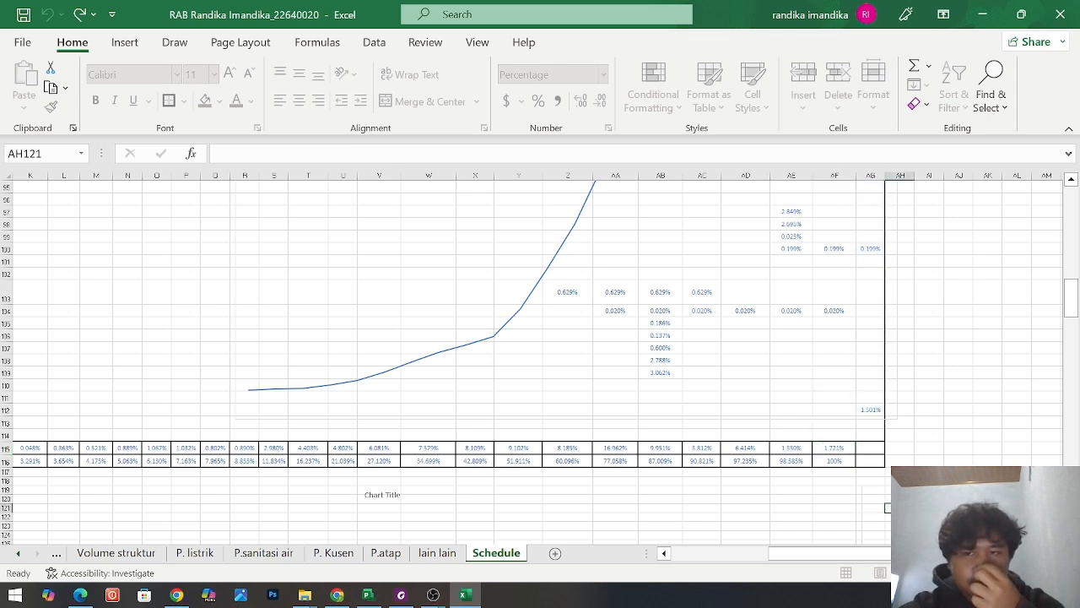
{"action": "left_click", "coordinate": [847, 461]}
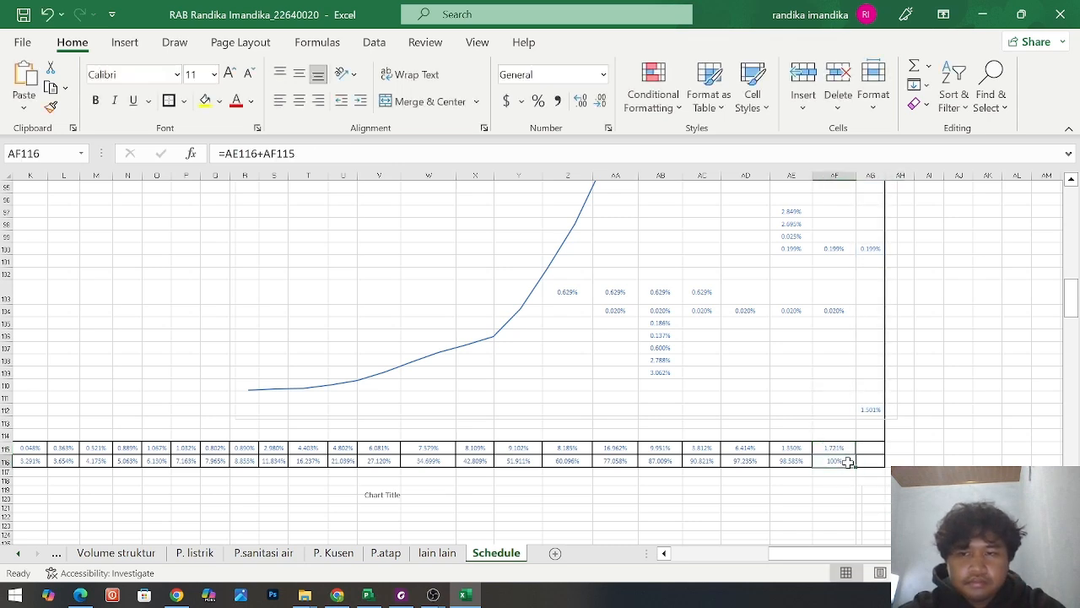
{"action": "left_click", "coordinate": [844, 447]}
Hide the Durasi Hari column G in the Schedule sheet
{"action": "scroll", "coordinate": [844, 448], "scroll_direction": "down", "scroll_amount": 5, "text": "ctrl"}
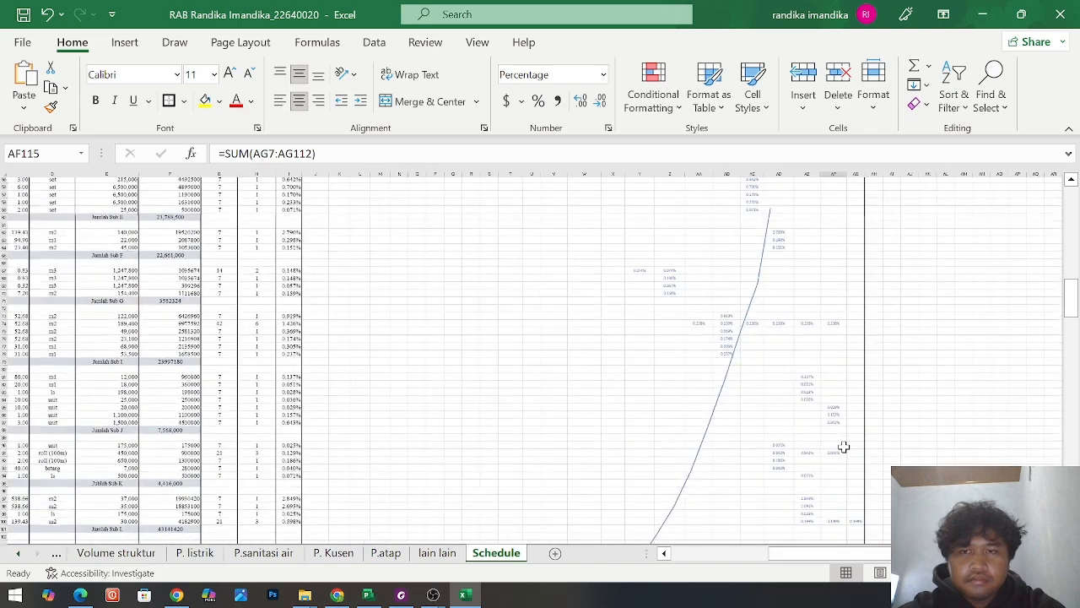
{"action": "scroll", "coordinate": [844, 447], "scroll_direction": "up", "scroll_amount": 11}
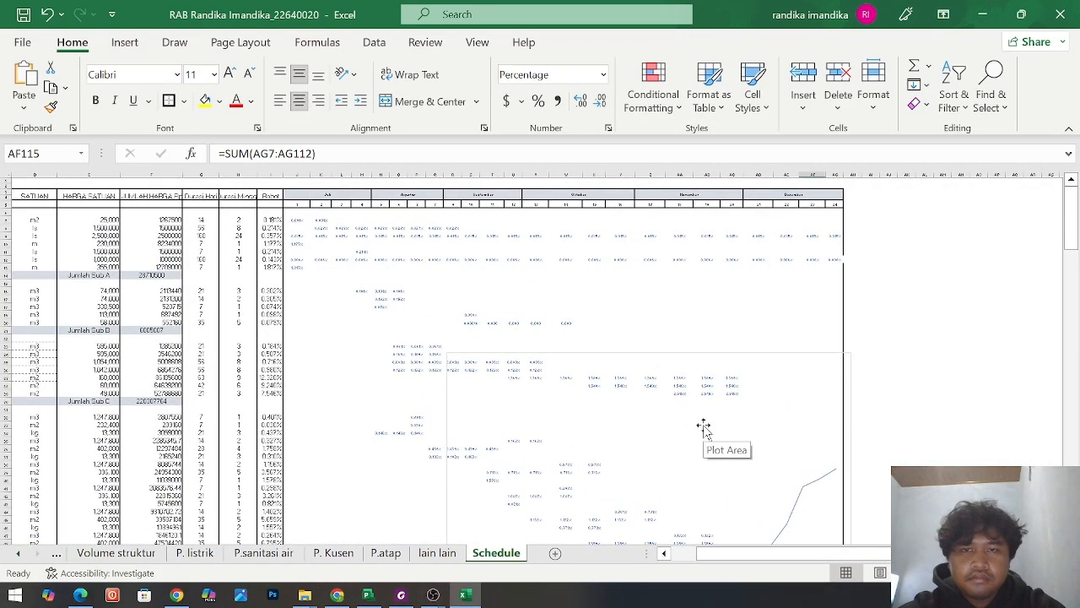
{"action": "scroll", "coordinate": [702, 426], "scroll_direction": "down", "scroll_amount": 20}
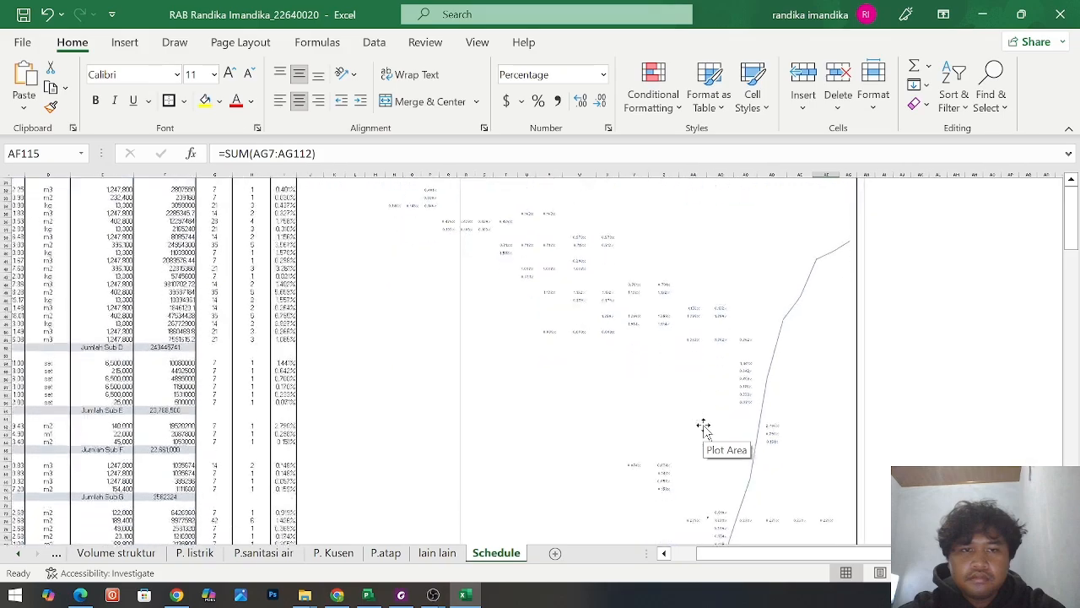
{"action": "scroll", "coordinate": [329, 513], "scroll_direction": "up", "scroll_amount": 5, "text": "ctrl"}
{"action": "scroll", "coordinate": [369, 432], "scroll_direction": "up", "scroll_amount": 20}
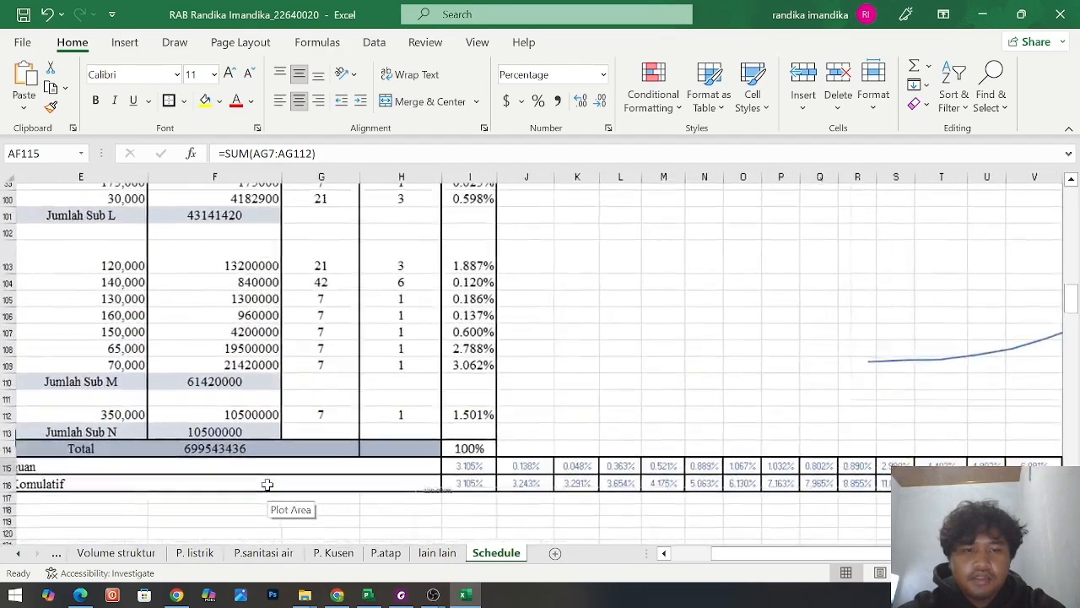
{"action": "scroll", "coordinate": [360, 351], "scroll_direction": "up", "scroll_amount": 1, "text": "ctrl"}
{"action": "scroll", "coordinate": [360, 351], "scroll_direction": "up", "scroll_amount": 7}
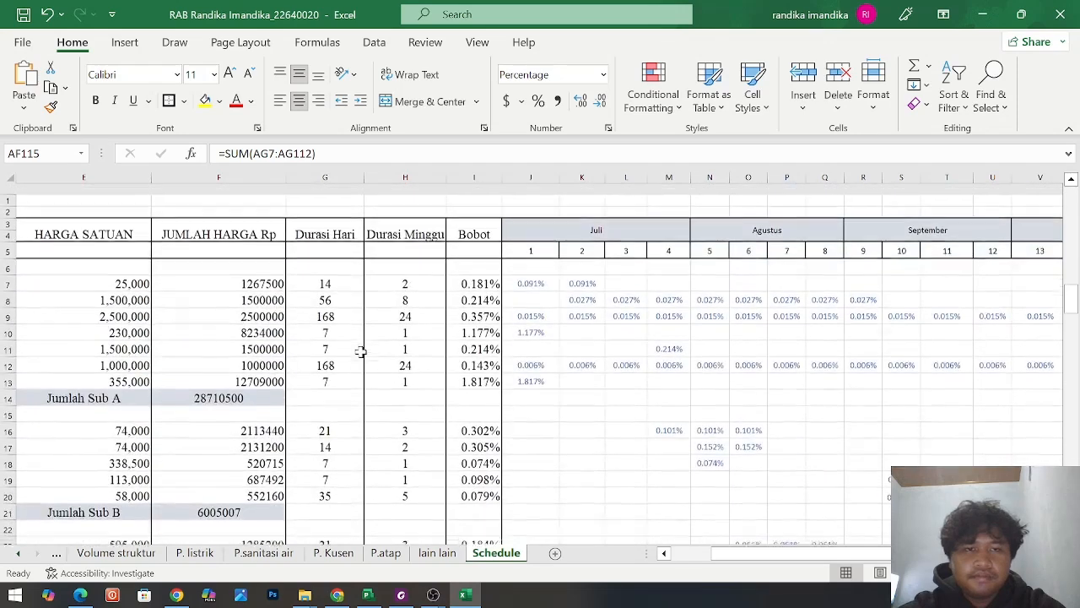
{"action": "left_click", "coordinate": [325, 178]}
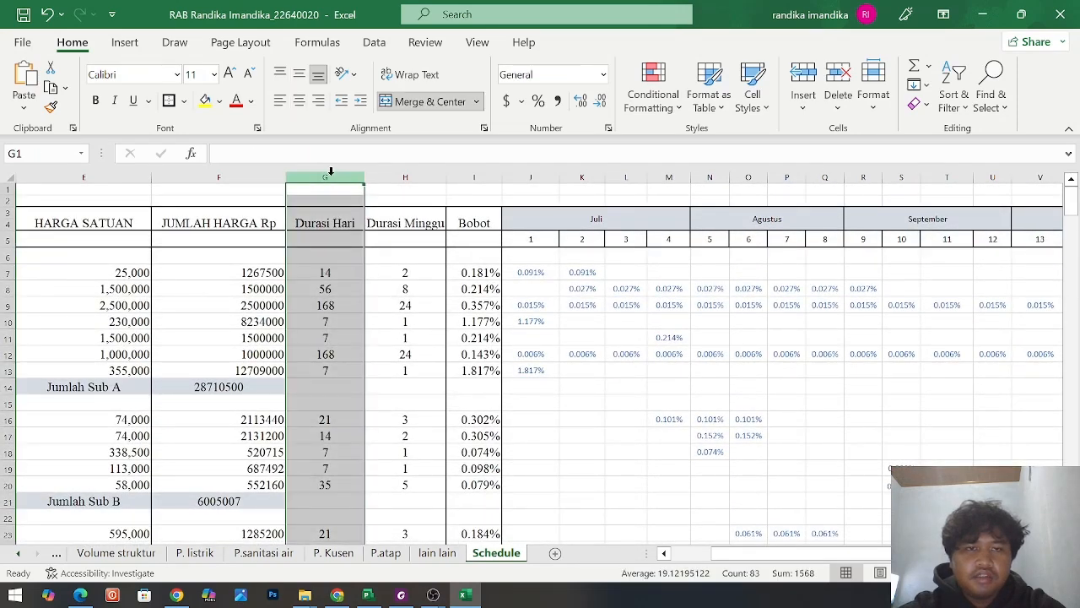
{"action": "right_click", "coordinate": [331, 174]}
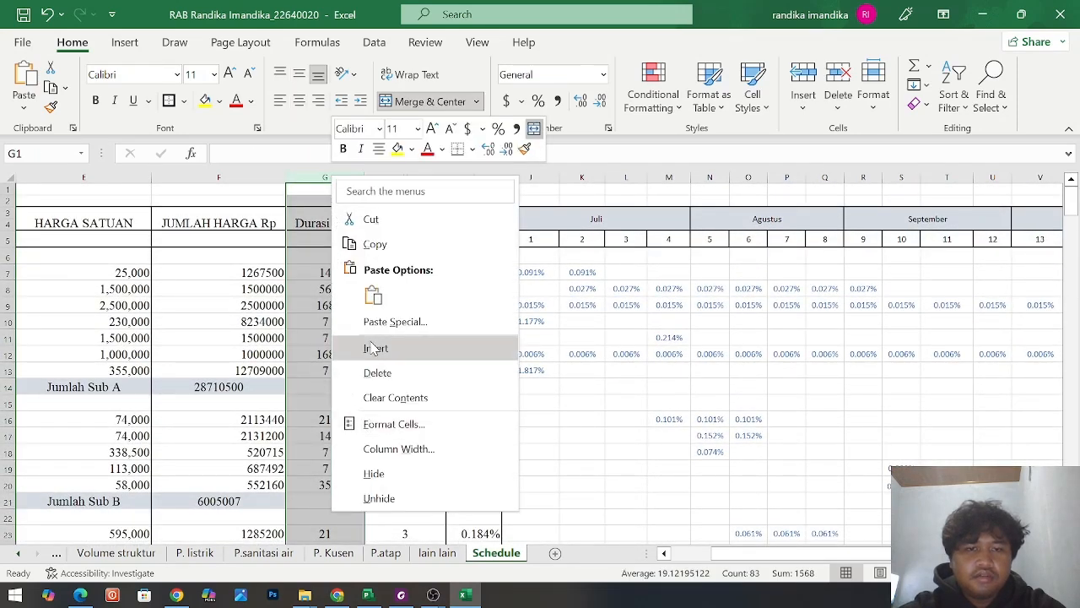
{"action": "left_click", "coordinate": [374, 474]}
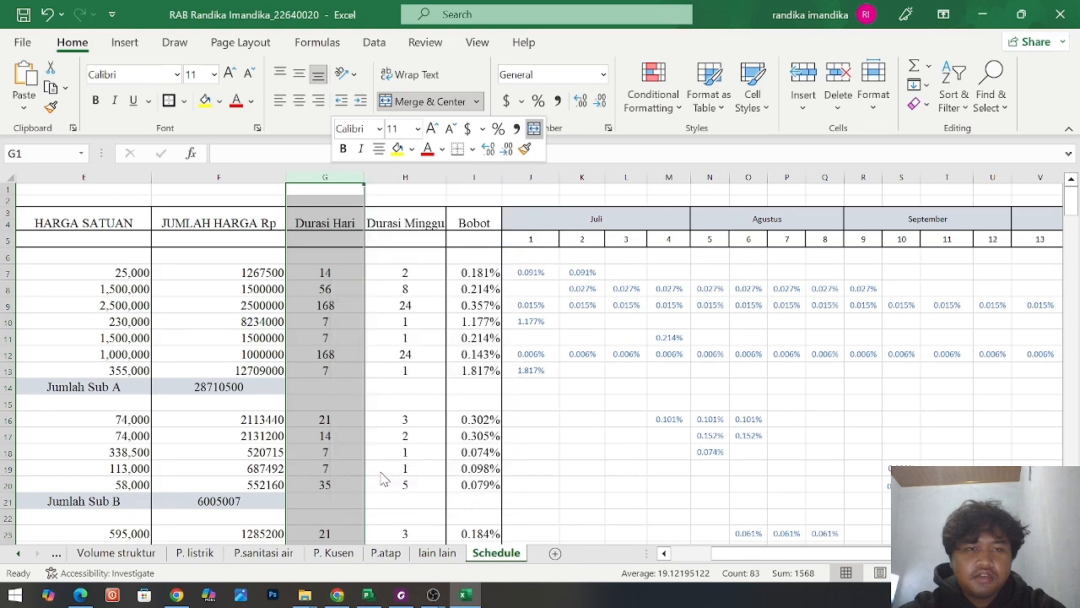
Fill the weekly and cumulative progress formulas from AF115 and AF116 into AG115 and AG116
{"action": "scroll", "coordinate": [489, 443], "scroll_direction": "down", "scroll_amount": 20}
{"action": "scroll", "coordinate": [491, 443], "scroll_direction": "down", "scroll_amount": 11}
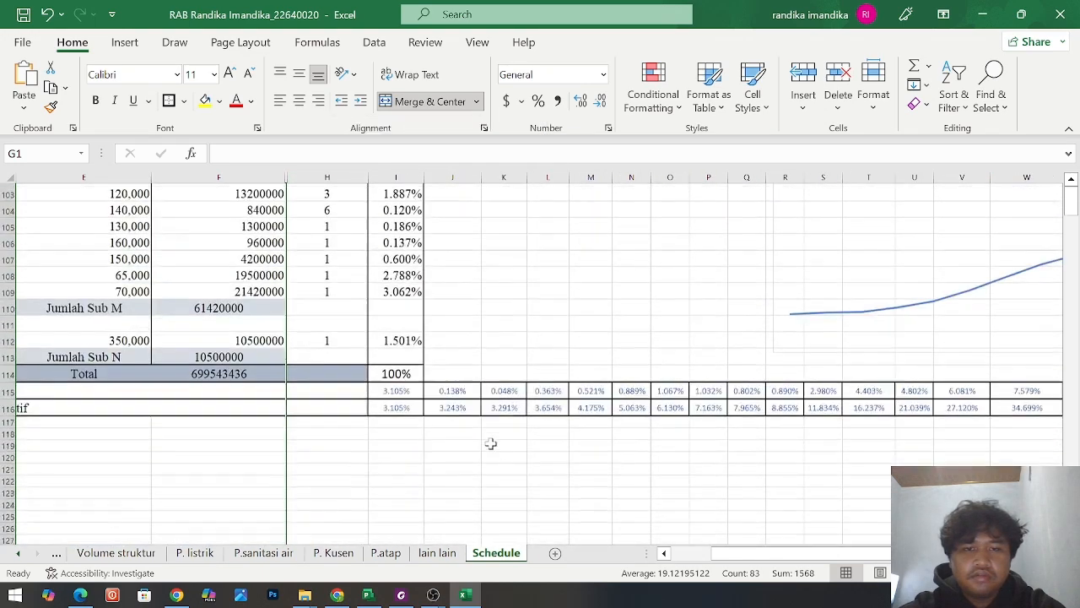
{"action": "scroll", "coordinate": [490, 443], "scroll_direction": "right", "scroll_amount": 10}
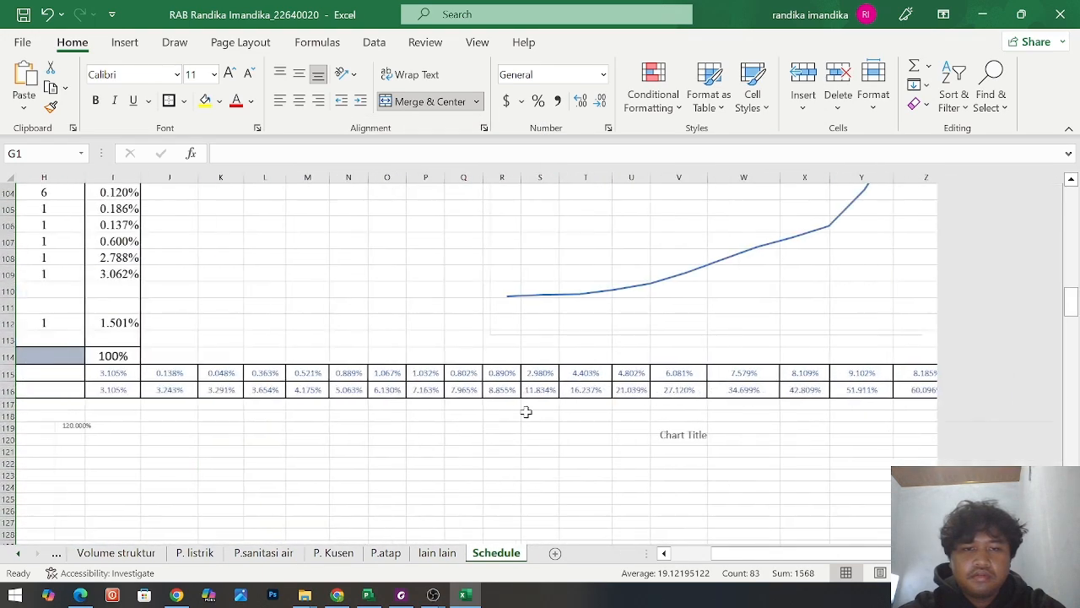
{"action": "scroll", "coordinate": [496, 387], "scroll_direction": "left", "scroll_amount": 3}
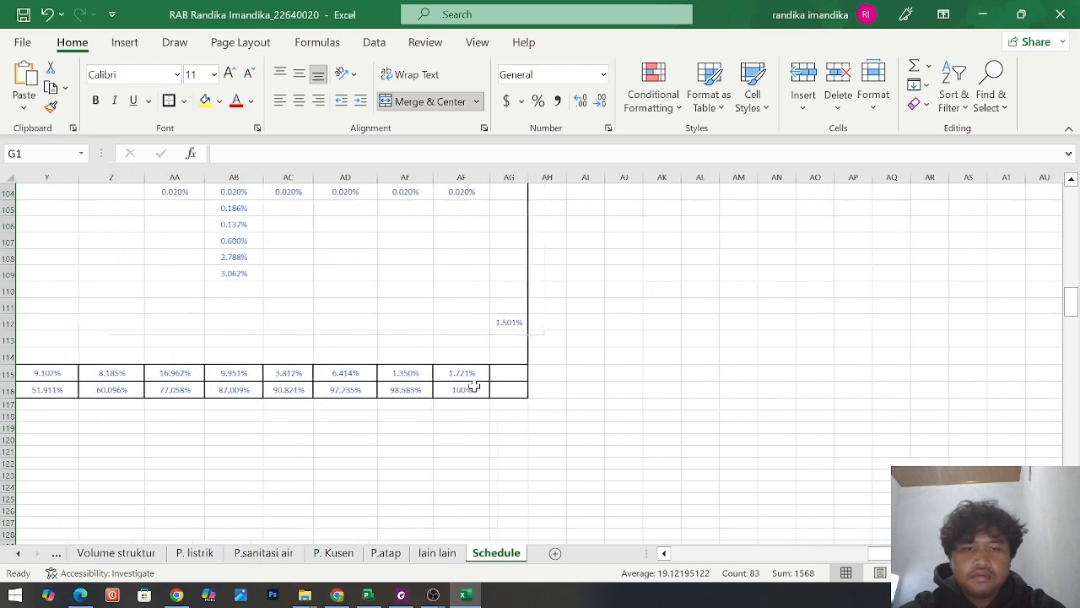
{"action": "scroll", "coordinate": [506, 382], "scroll_direction": "up", "scroll_amount": 1}
{"action": "scroll", "coordinate": [506, 382], "scroll_direction": "up", "scroll_amount": 3}
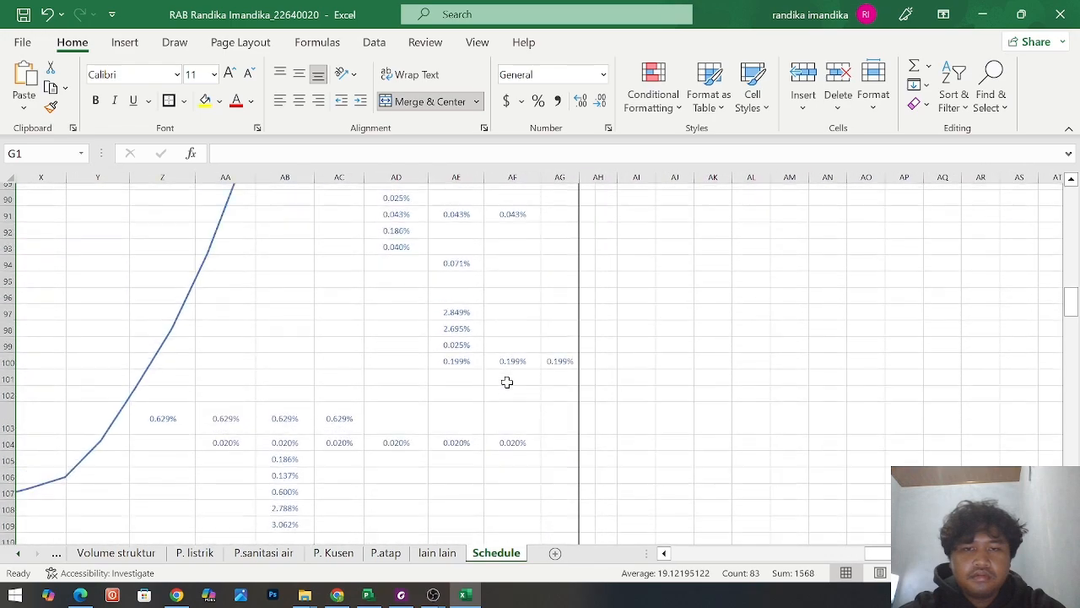
{"action": "scroll", "coordinate": [506, 382], "scroll_direction": "down", "scroll_amount": 3}
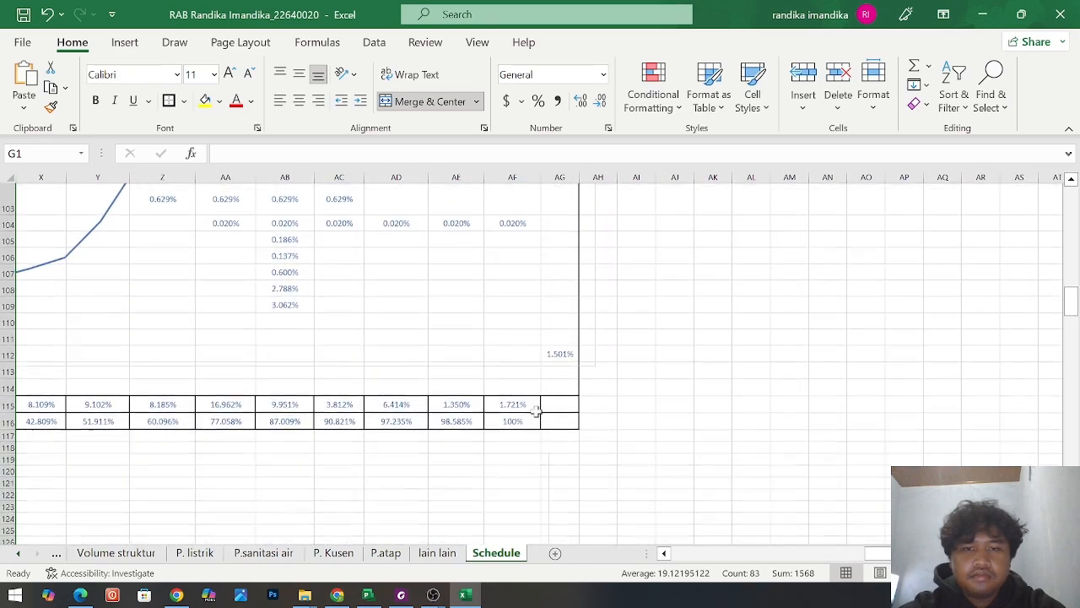
{"action": "left_click", "coordinate": [515, 406]}
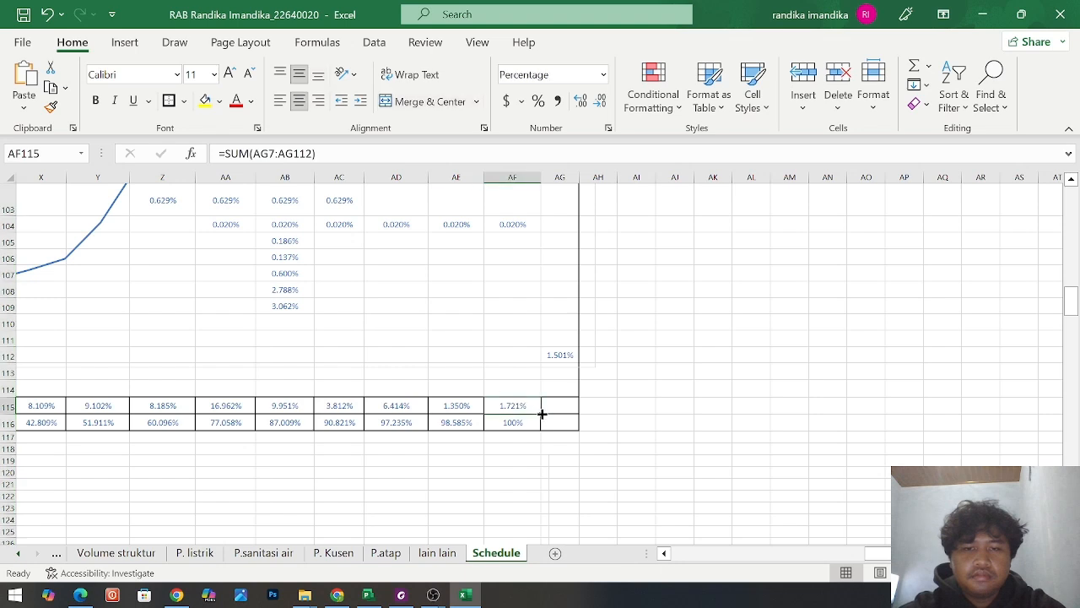
{"action": "left_click_drag", "start_coordinate": [542, 413], "coordinate": [573, 410]}
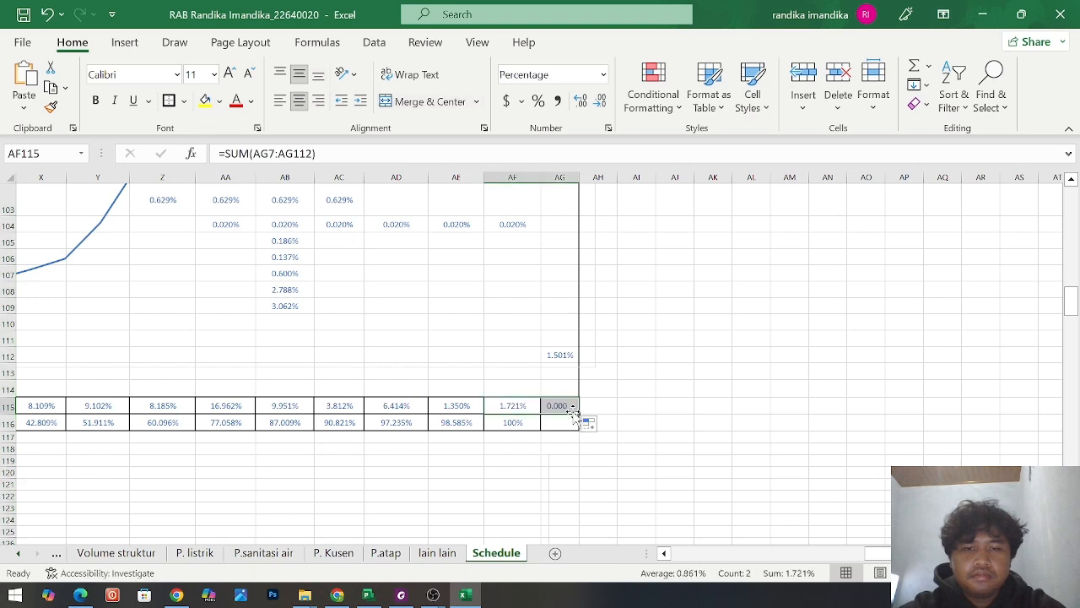
{"action": "left_click", "coordinate": [523, 425]}
{"action": "left_click_drag", "start_coordinate": [543, 431], "coordinate": [572, 432]}
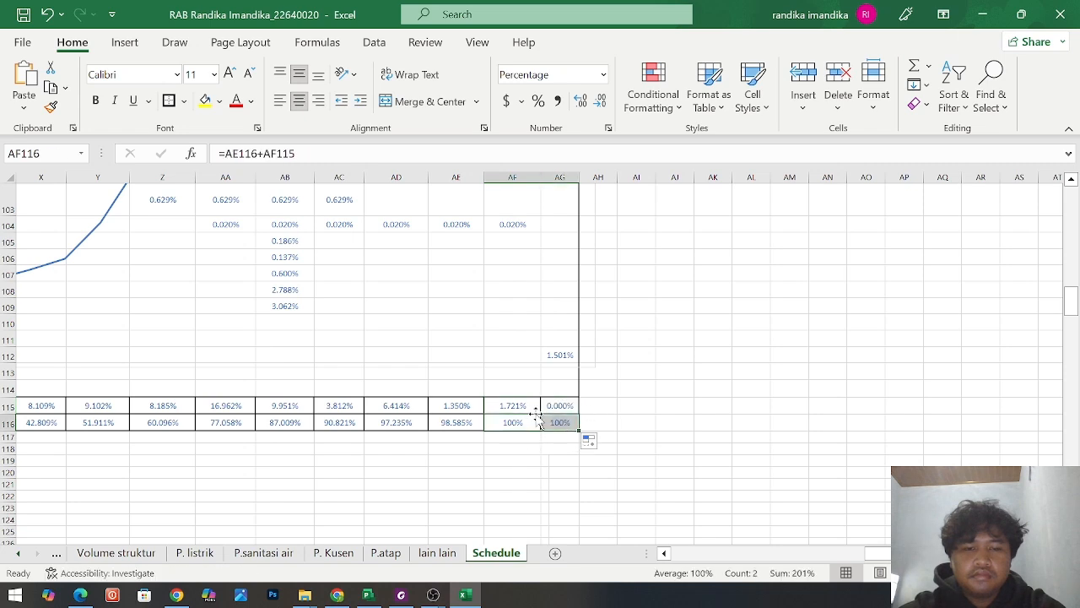
Clear the weekly progress formula from AG115
{"action": "left_click", "coordinate": [568, 410]}
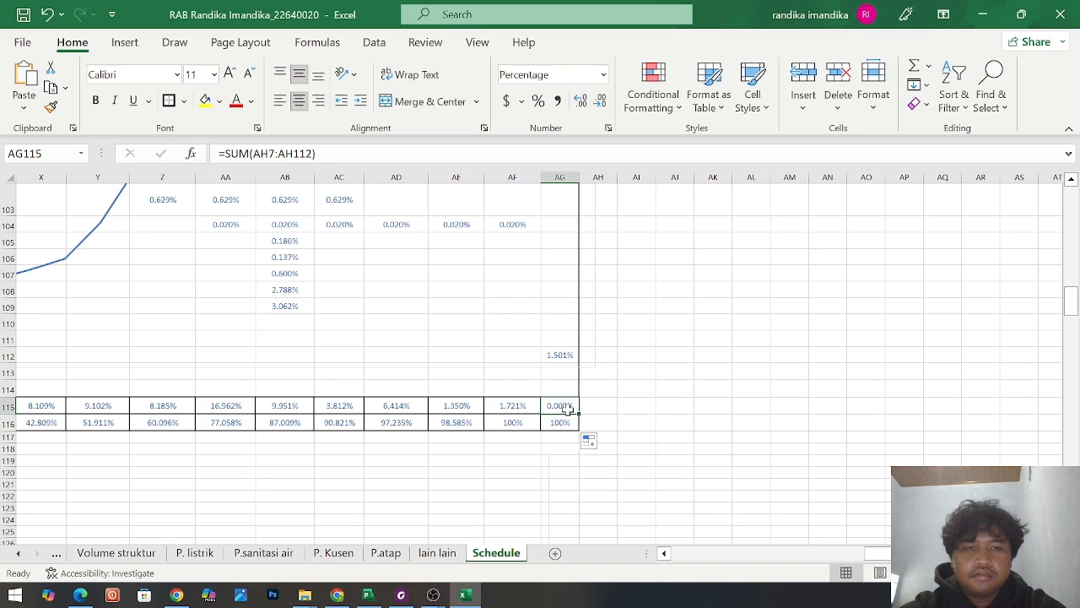
{"action": "key", "text": "BackSpace"}
{"action": "left_click", "coordinate": [631, 425]}
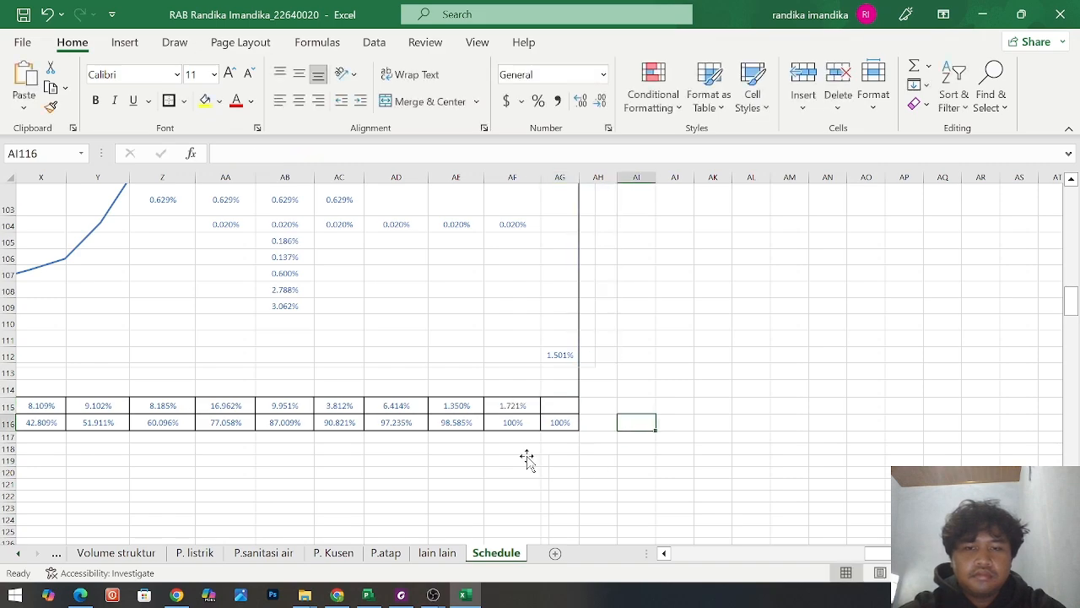
Inspect the weekly progress formula in I115 and trace the column J range it sums, from row 7 to row 112
{"action": "scroll", "coordinate": [527, 458], "scroll_direction": "up", "scroll_amount": 20}
{"action": "scroll", "coordinate": [527, 458], "scroll_direction": "left", "scroll_amount": 10}
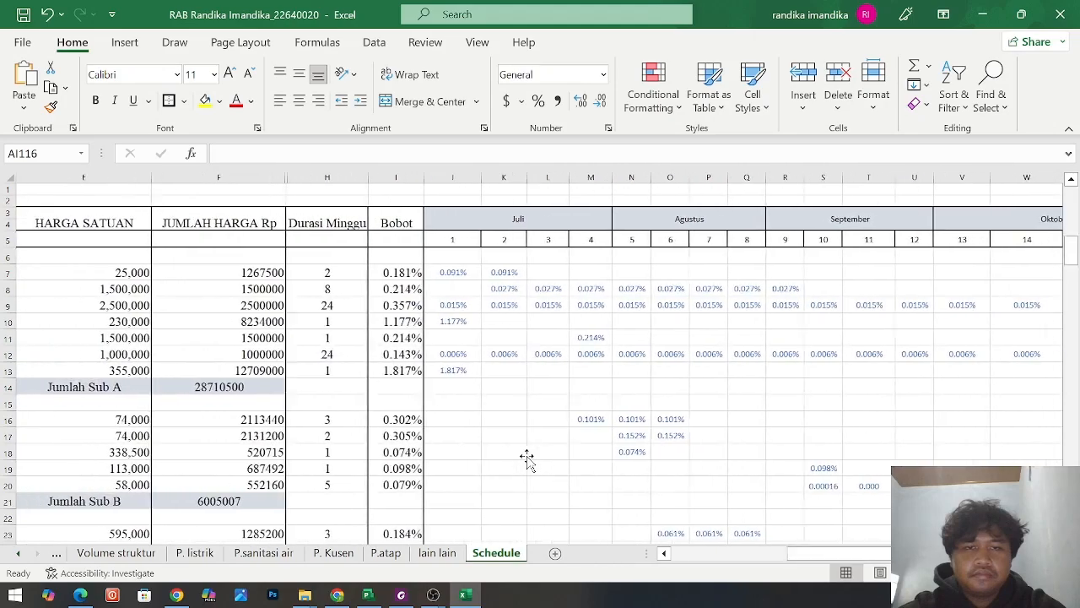
{"action": "scroll", "coordinate": [527, 458], "scroll_direction": "down", "scroll_amount": 20}
{"action": "scroll", "coordinate": [526, 458], "scroll_direction": "down", "scroll_amount": 9}
{"action": "scroll", "coordinate": [526, 459], "scroll_direction": "up", "scroll_amount": 1}
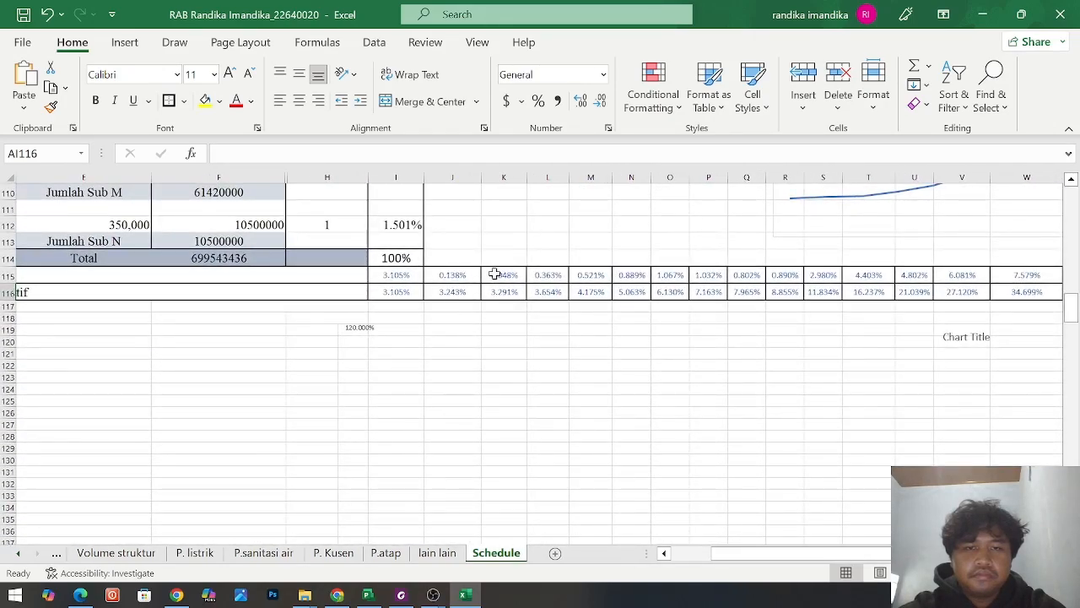
{"action": "left_click", "coordinate": [412, 276]}
{"action": "left_click", "coordinate": [392, 148]}
{"action": "scroll", "coordinate": [424, 289], "scroll_direction": "up", "scroll_amount": 20}
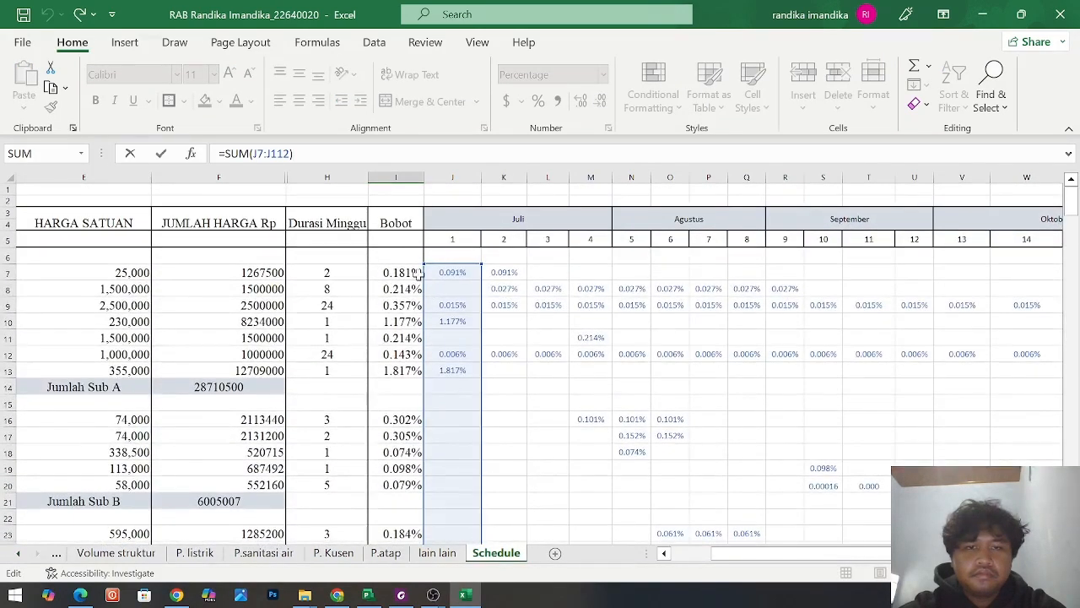
{"action": "scroll", "coordinate": [418, 264], "scroll_direction": "down", "scroll_amount": 20}
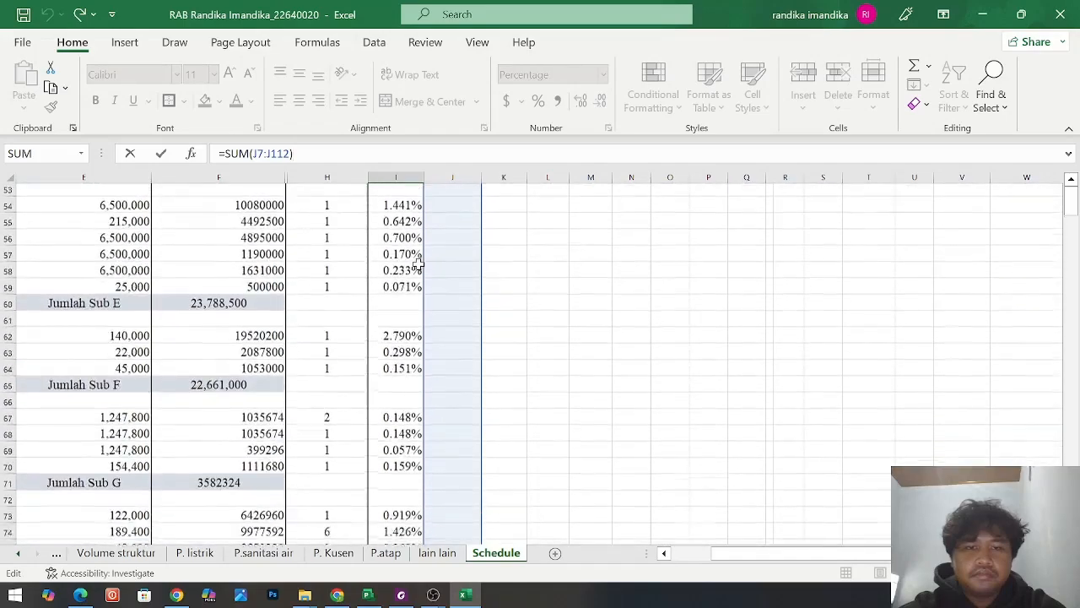
{"action": "scroll", "coordinate": [430, 375], "scroll_direction": "down", "scroll_amount": 13}
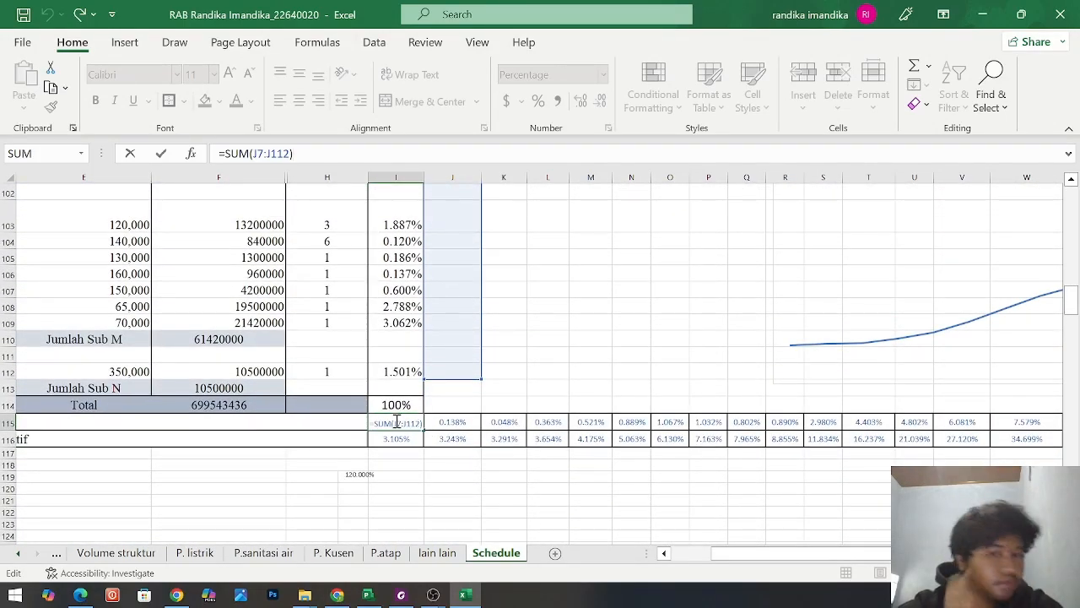
{"action": "left_click", "coordinate": [426, 467]}
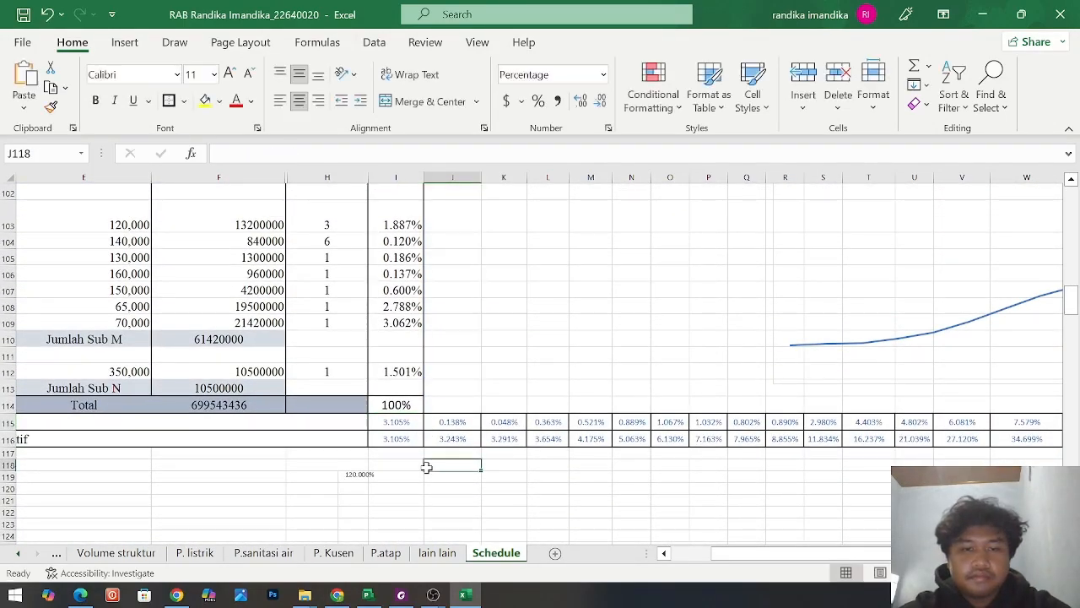
{"action": "left_click", "coordinate": [405, 423]}
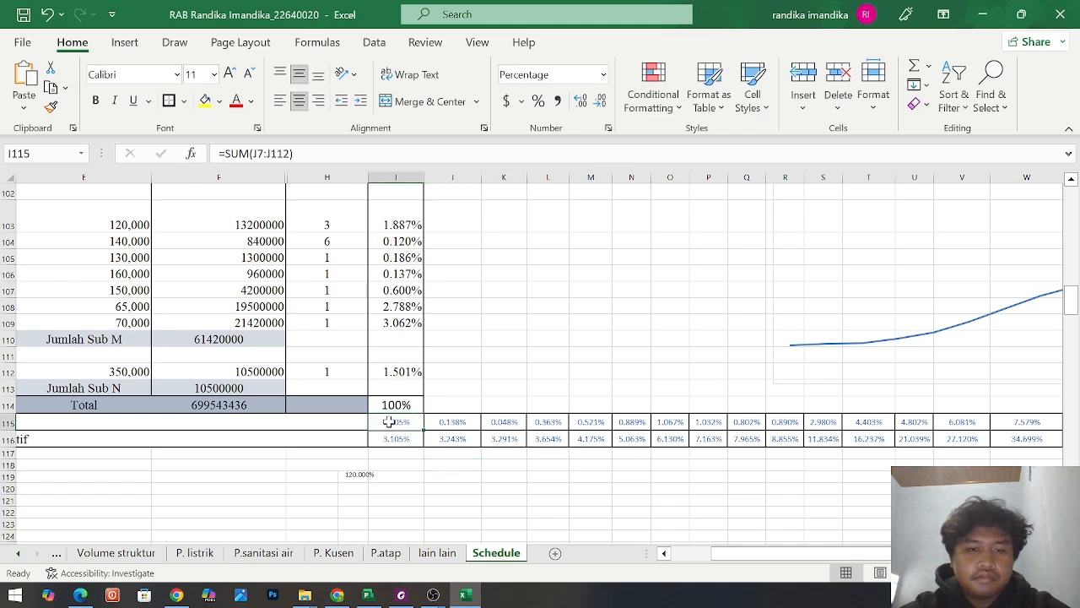
Clear all weekly and cumulative progress formulas in rows 115 and 116, from column I through column AG
{"action": "scroll", "coordinate": [554, 467], "scroll_direction": "right", "scroll_amount": 10}
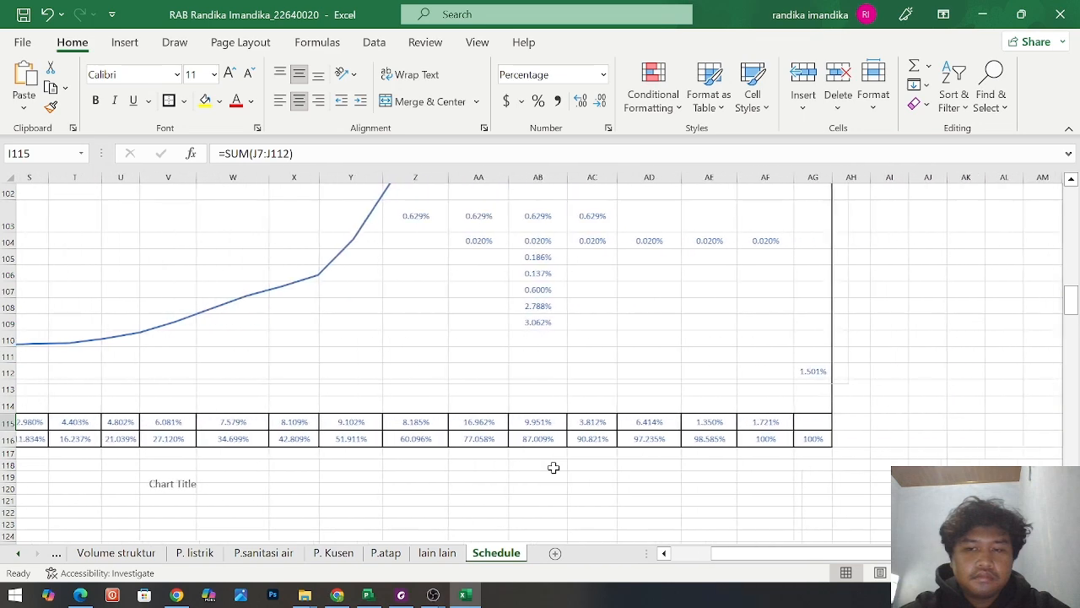
{"action": "left_click", "coordinate": [824, 417]}
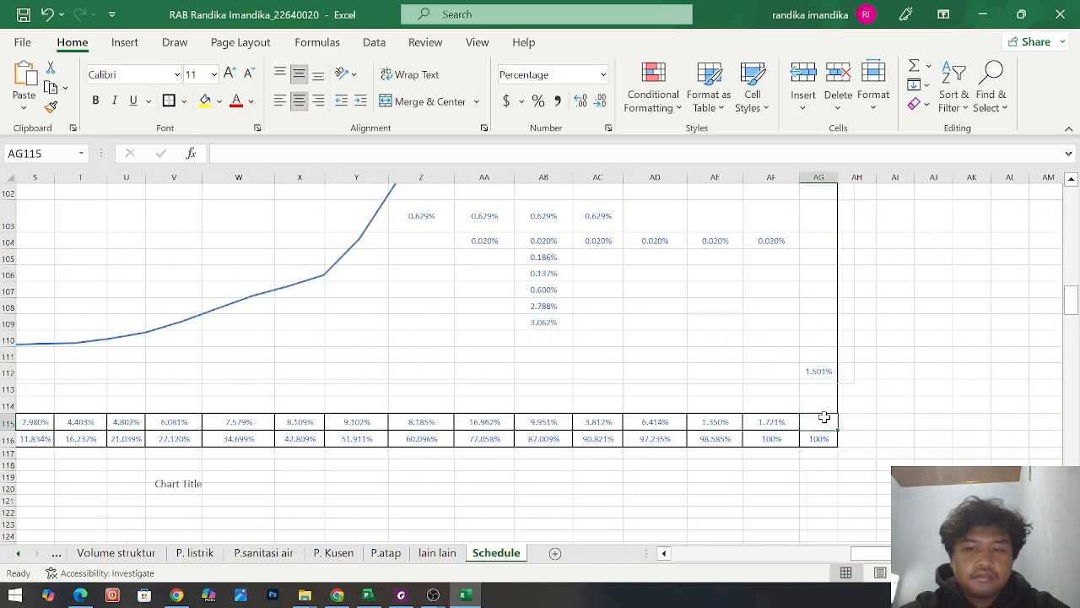
{"action": "left_click", "coordinate": [824, 438]}
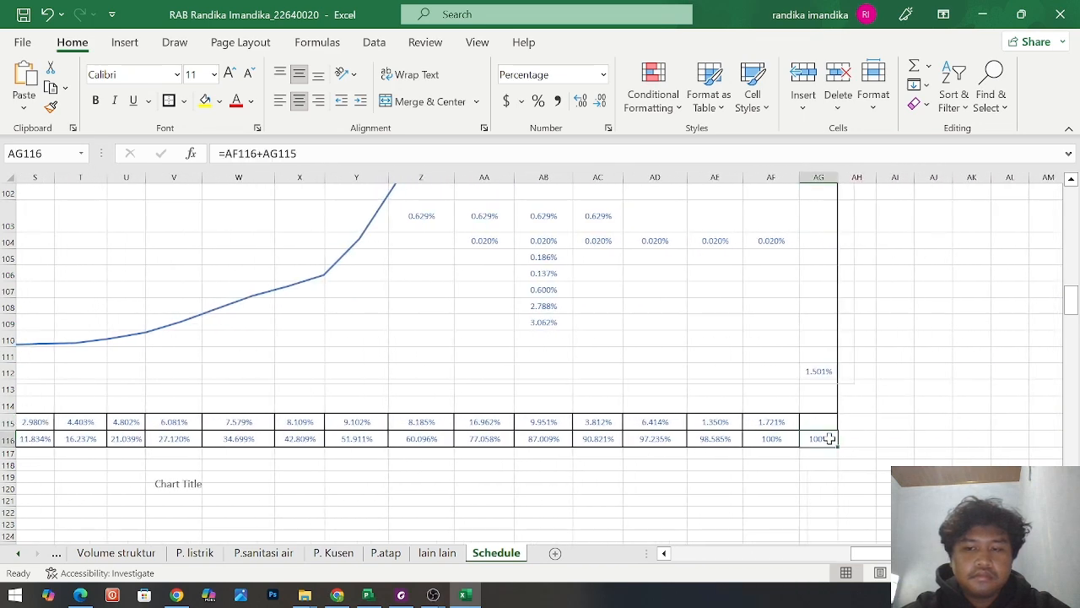
{"action": "left_click_drag", "start_coordinate": [828, 417], "coordinate": [829, 439]}
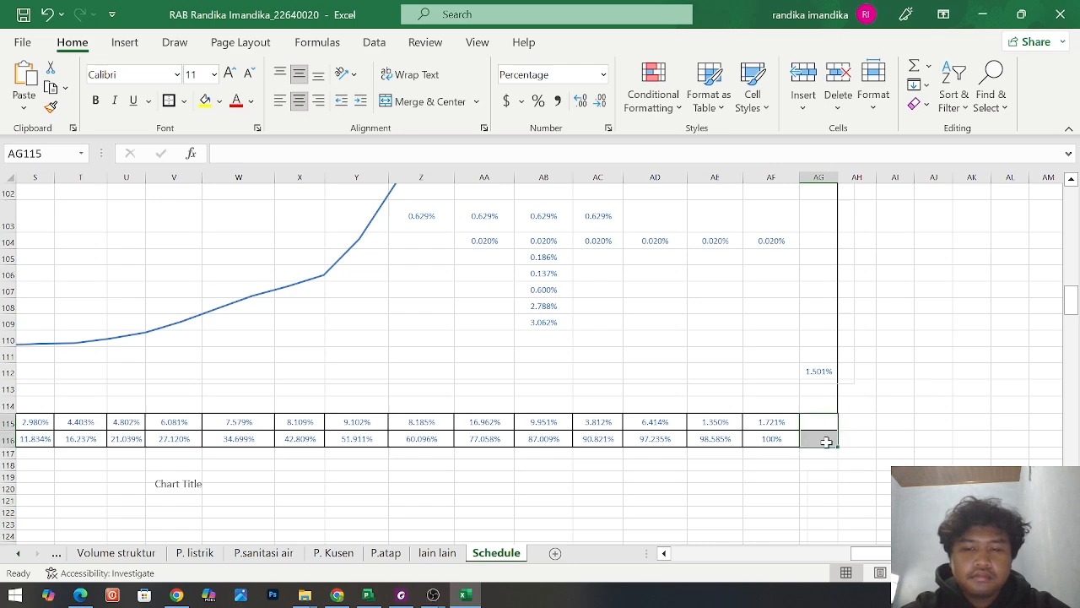
{"action": "scroll", "coordinate": [823, 446], "scroll_direction": "left", "scroll_amount": 10}
{"action": "scroll", "coordinate": [573, 461], "scroll_direction": "left", "scroll_amount": 2}
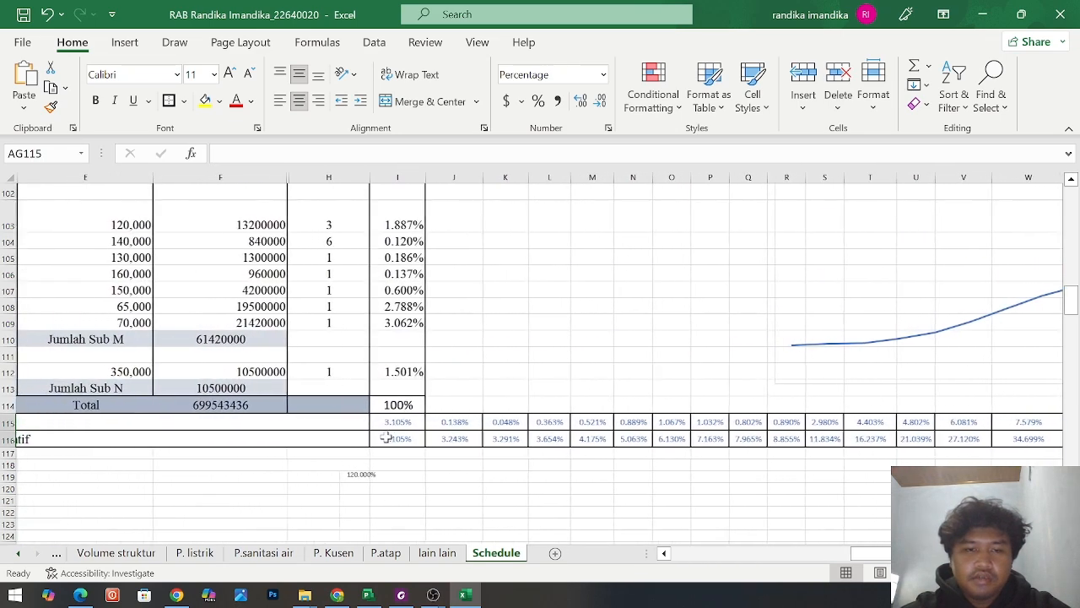
{"action": "left_click", "coordinate": [393, 420]}
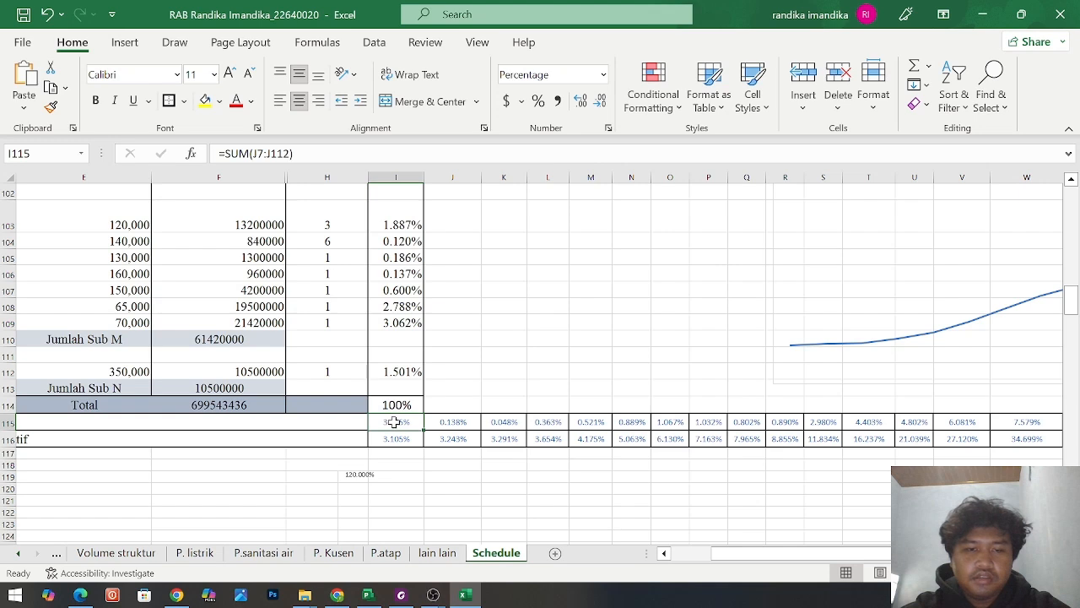
{"action": "left_click_drag", "start_coordinate": [394, 422], "coordinate": [399, 434]}
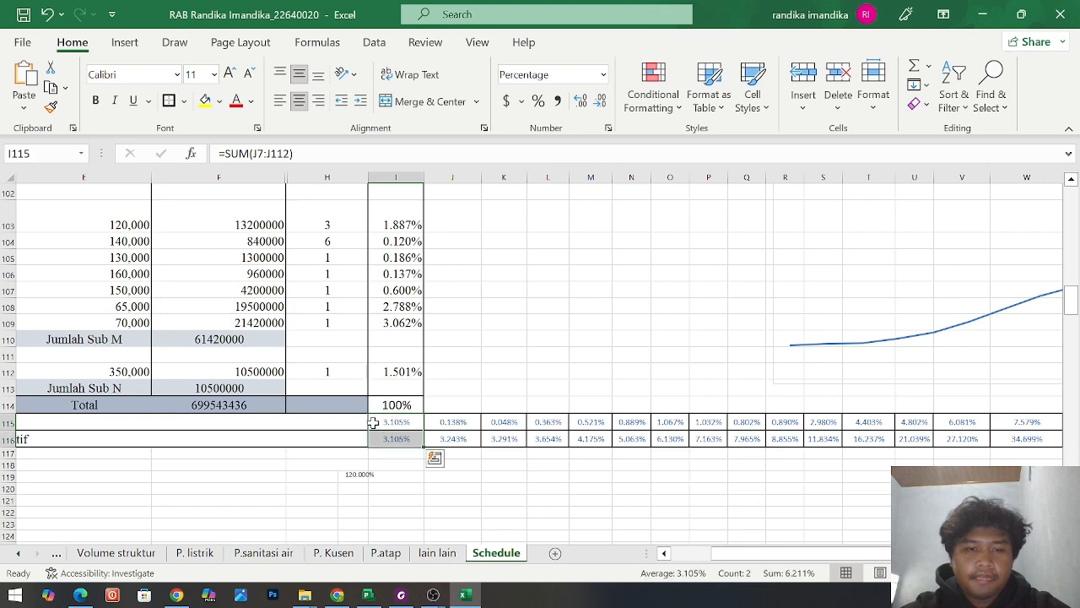
{"action": "left_click_drag", "start_coordinate": [375, 419], "coordinate": [944, 437]}
{"action": "key", "text": "ctrl+c"}
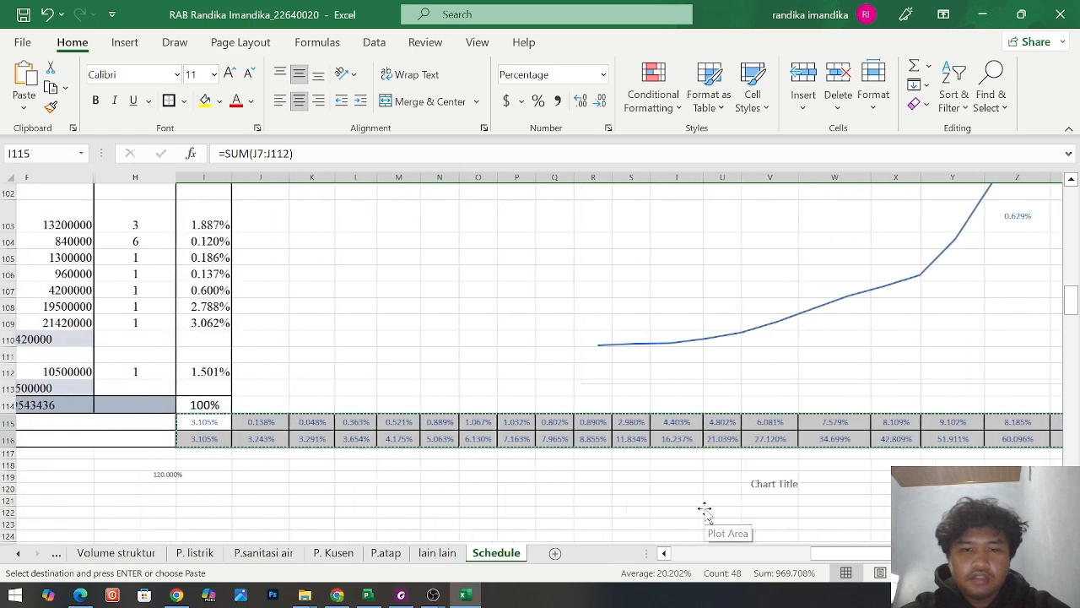
{"action": "key", "text": "Delete"}
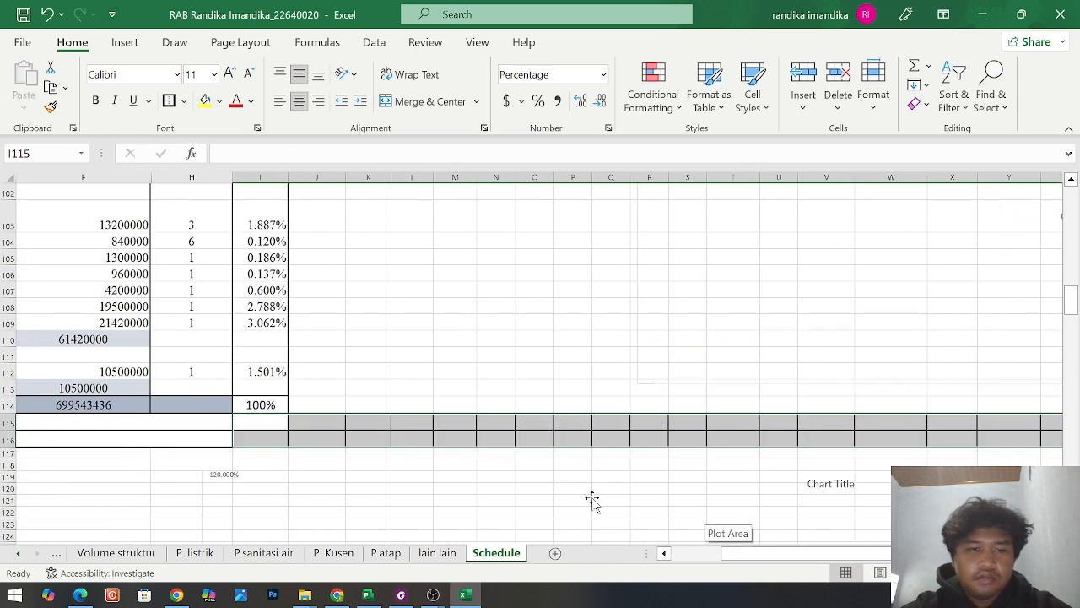
Examine the week 1 percentages in column J down to the weekly progress row and select J115
{"action": "left_click", "coordinate": [305, 422]}
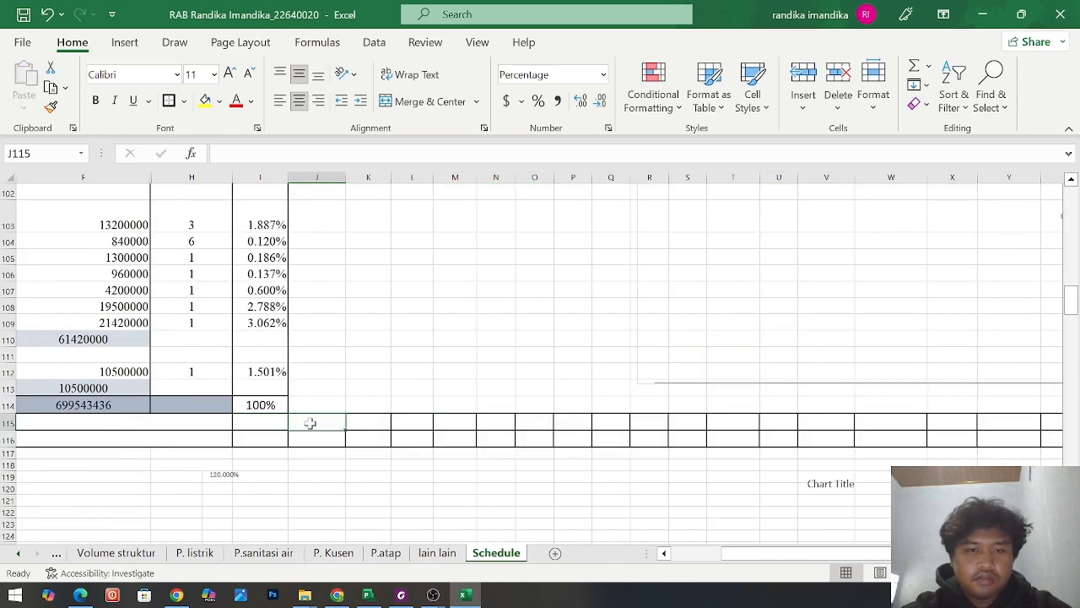
{"action": "scroll", "coordinate": [322, 424], "scroll_direction": "up", "scroll_amount": 20}
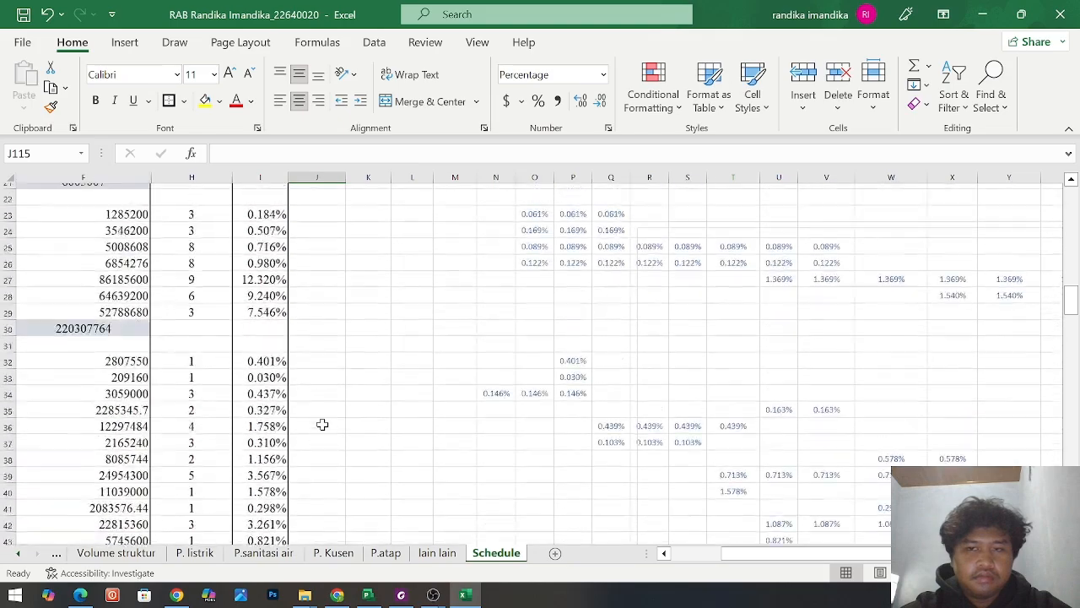
{"action": "scroll", "coordinate": [322, 424], "scroll_direction": "down", "scroll_amount": 2, "text": "ctrl"}
{"action": "scroll", "coordinate": [322, 424], "scroll_direction": "down", "scroll_amount": 10}
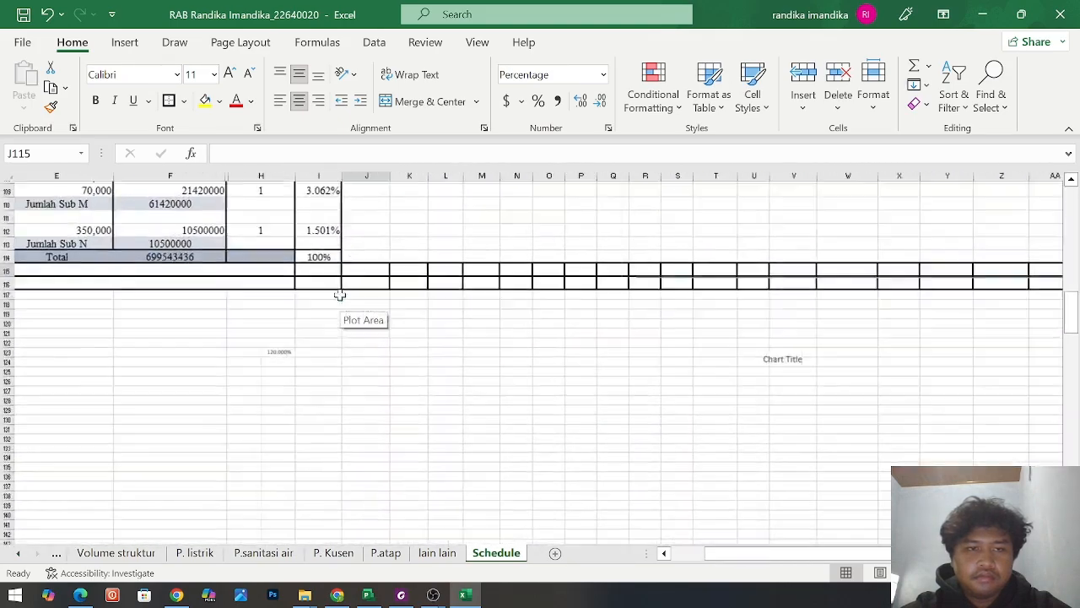
{"action": "scroll", "coordinate": [335, 311], "scroll_direction": "up", "scroll_amount": 3, "text": "ctrl"}
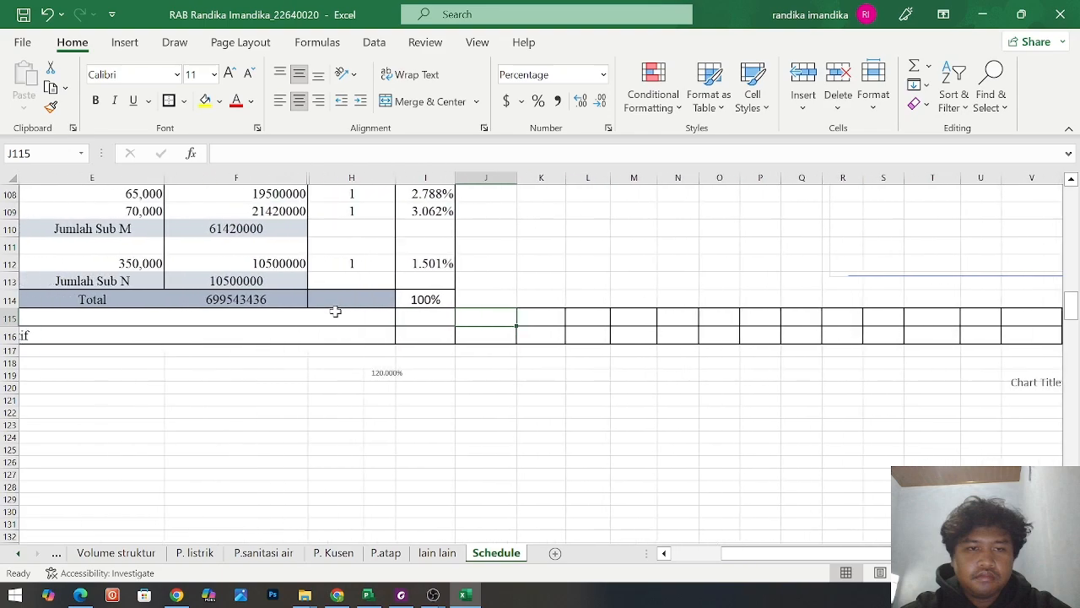
{"action": "scroll", "coordinate": [359, 366], "scroll_direction": "right", "scroll_amount": 3}
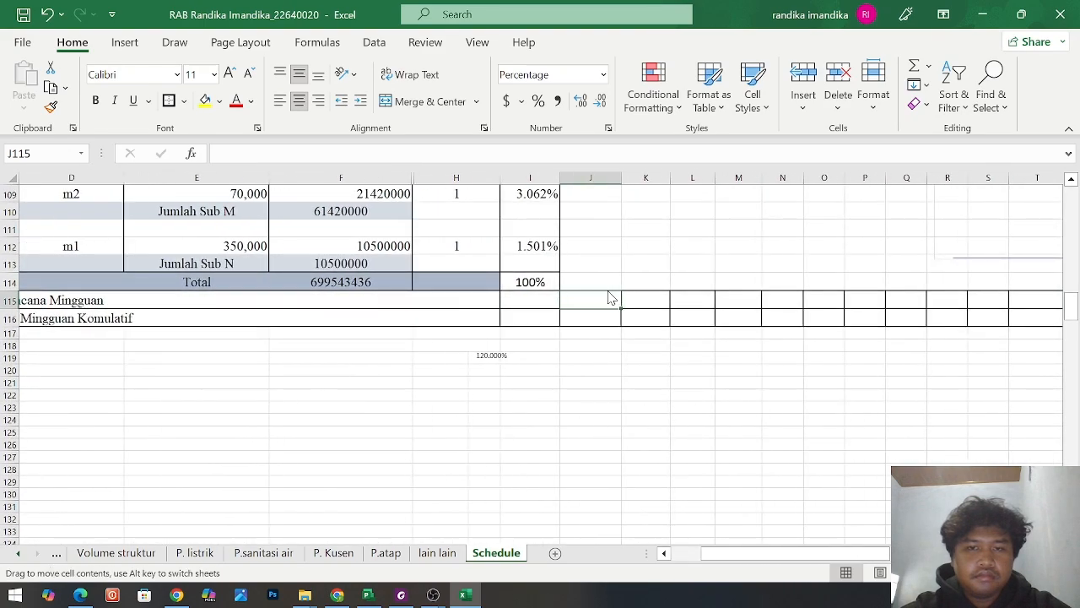
{"action": "scroll", "coordinate": [609, 294], "scroll_direction": "up", "scroll_amount": 20}
{"action": "scroll", "coordinate": [608, 292], "scroll_direction": "up", "scroll_amount": 10}
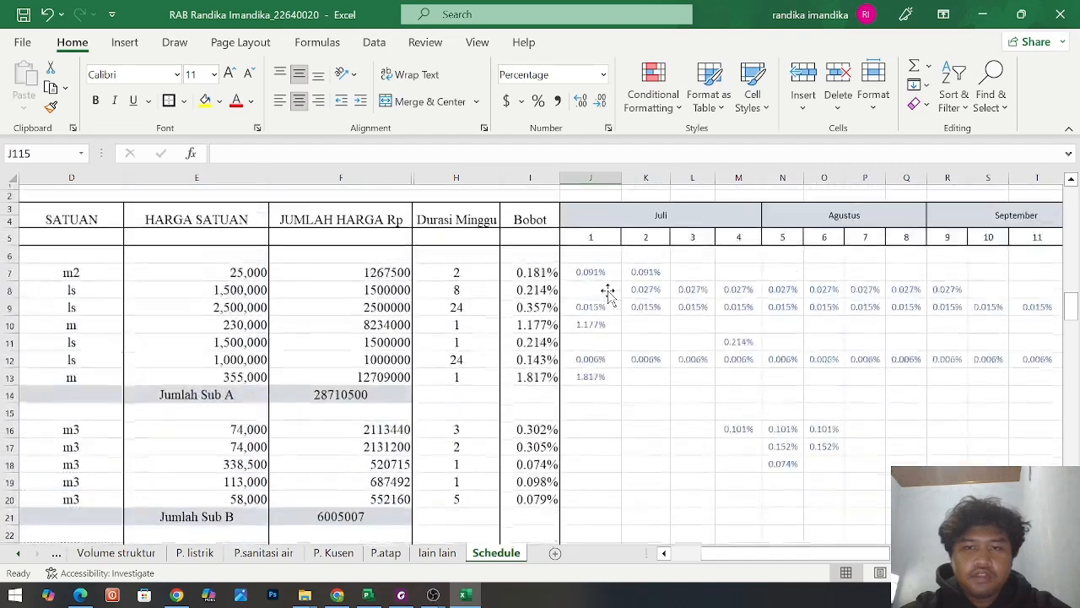
{"action": "scroll", "coordinate": [609, 456], "scroll_direction": "down", "scroll_amount": 20}
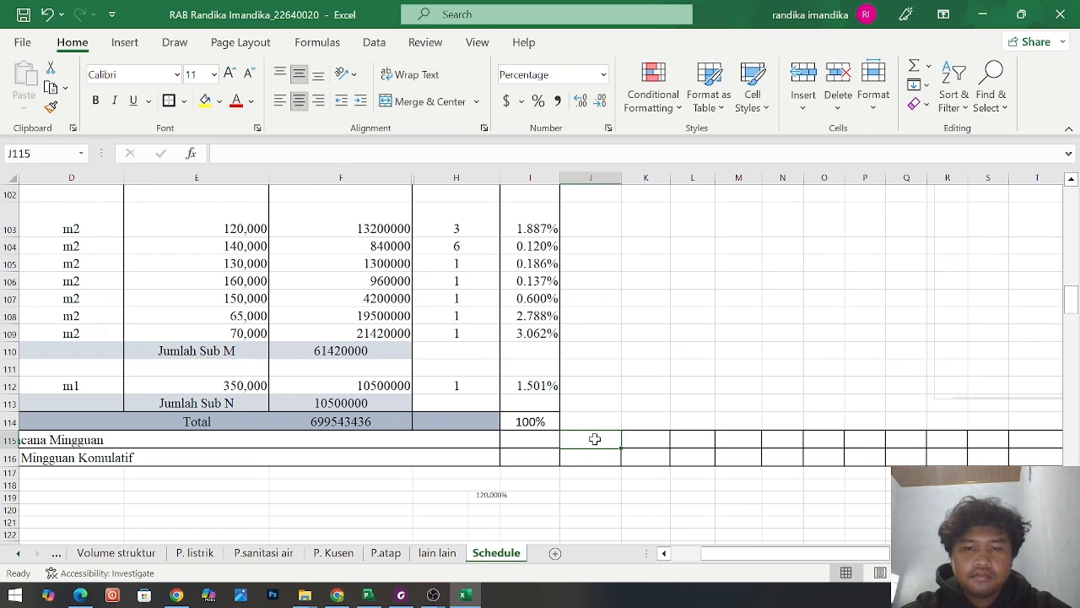
{"action": "left_click", "coordinate": [571, 495]}
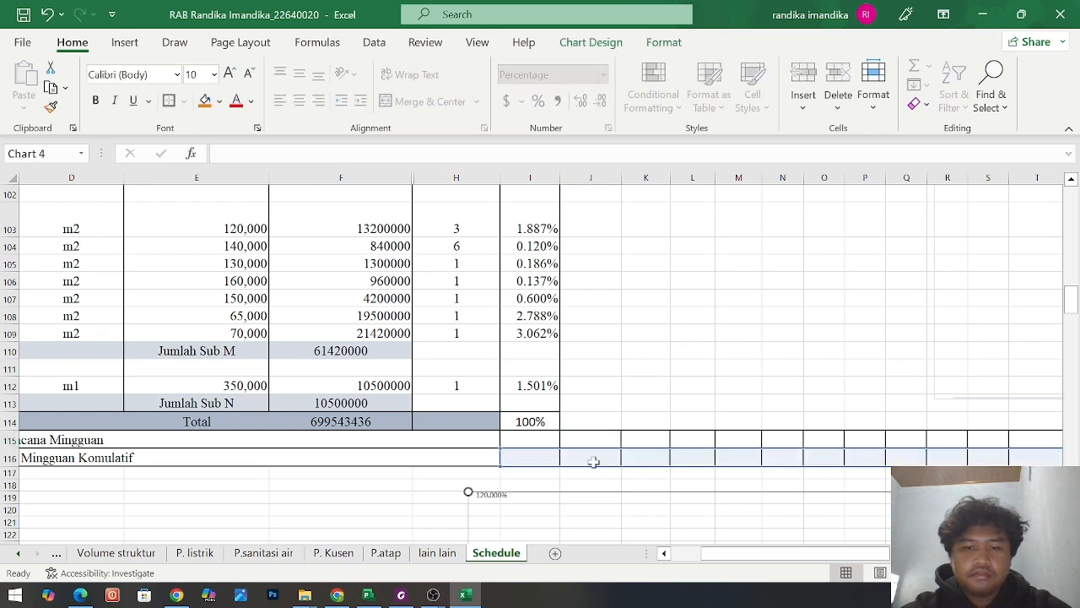
{"action": "left_click", "coordinate": [598, 438]}
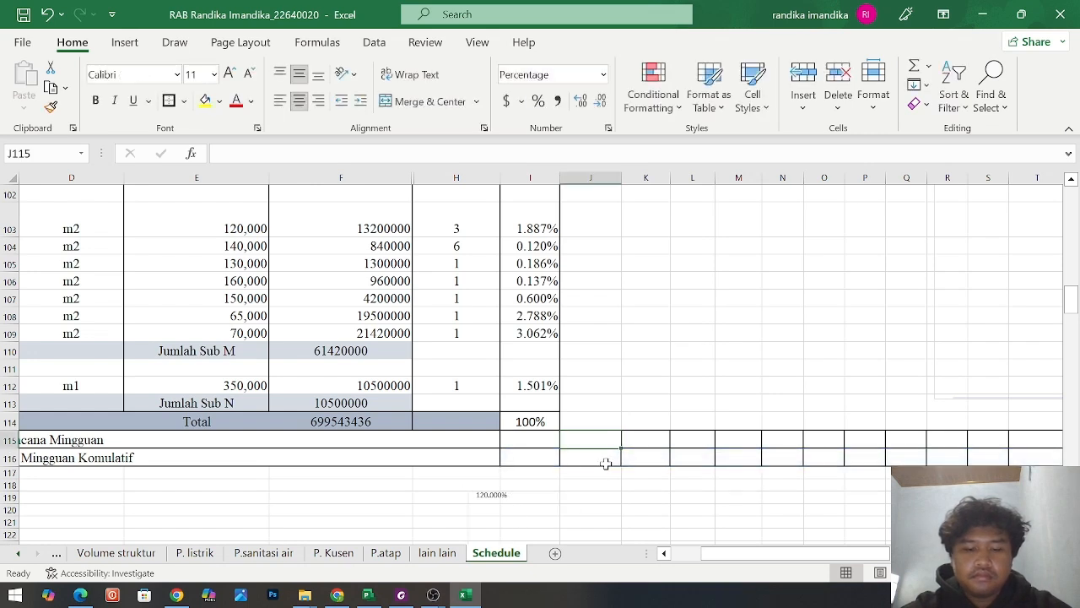
Enter the week 1 weekly progress formula =SUM(J7:J113) in cell J115
{"action": "type", "text": "s"}
{"action": "type", "text": "="}
{"action": "key", "text": "BackSpace"}
{"action": "type", "text": "=sum"}
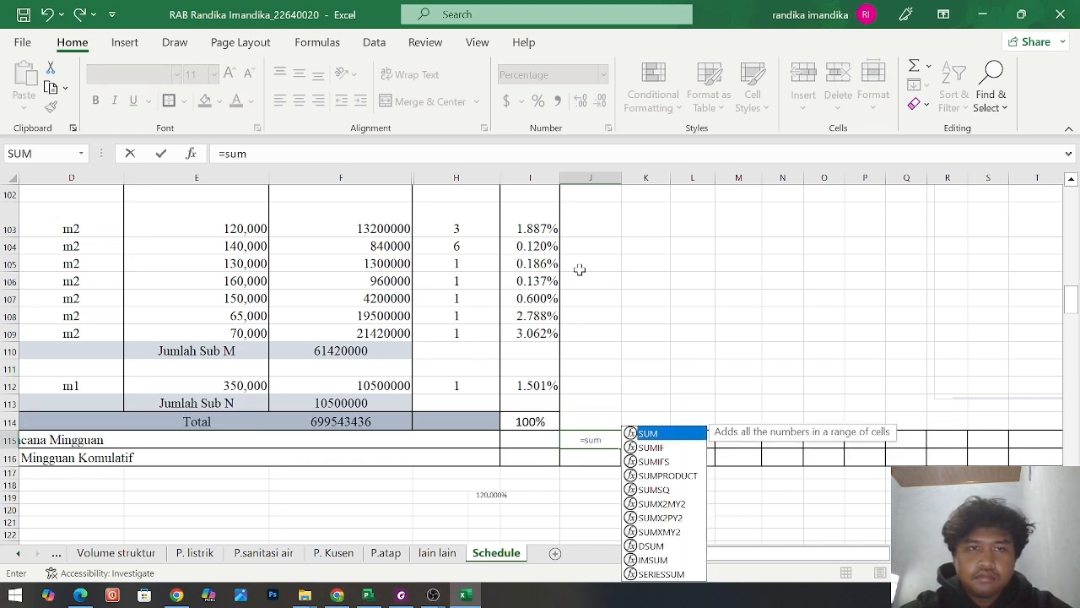
{"action": "type", "text": "("}
{"action": "scroll", "coordinate": [579, 269], "scroll_direction": "up", "scroll_amount": 20}
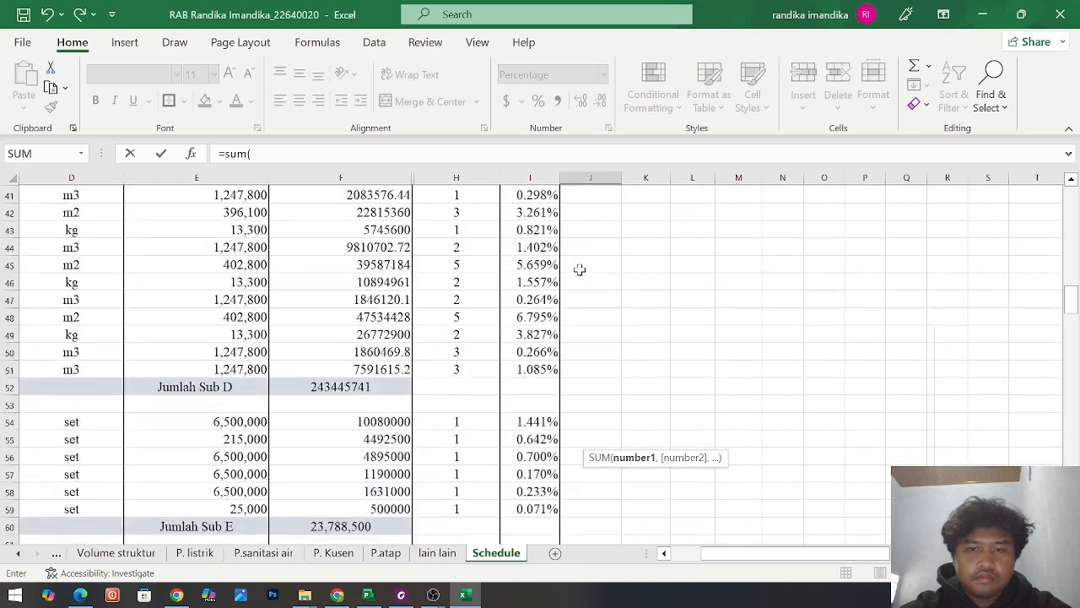
{"action": "left_click", "coordinate": [601, 279]}
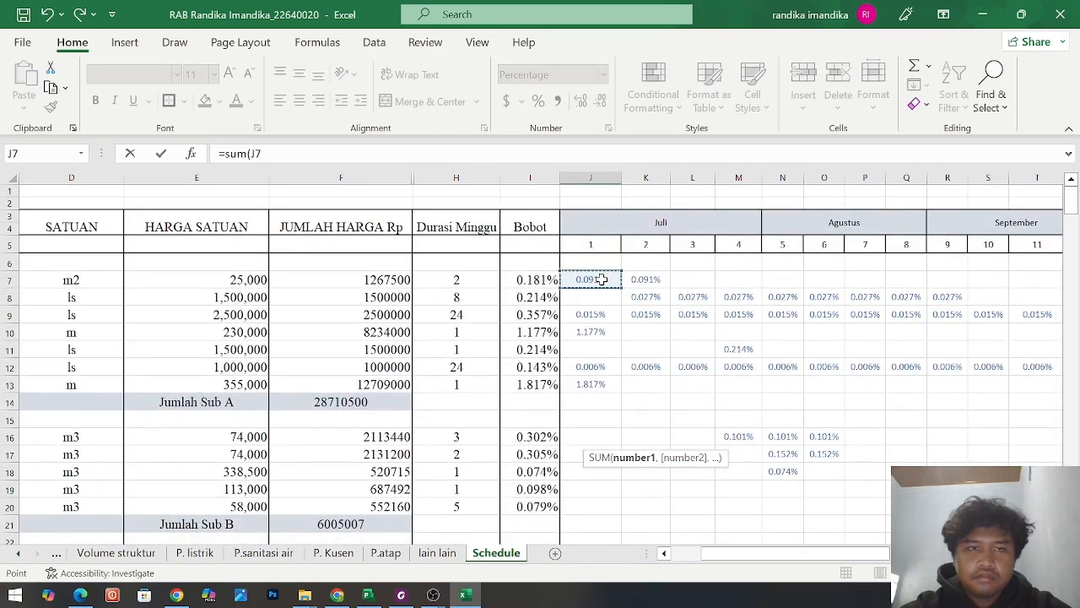
{"action": "key", "text": "F8"}
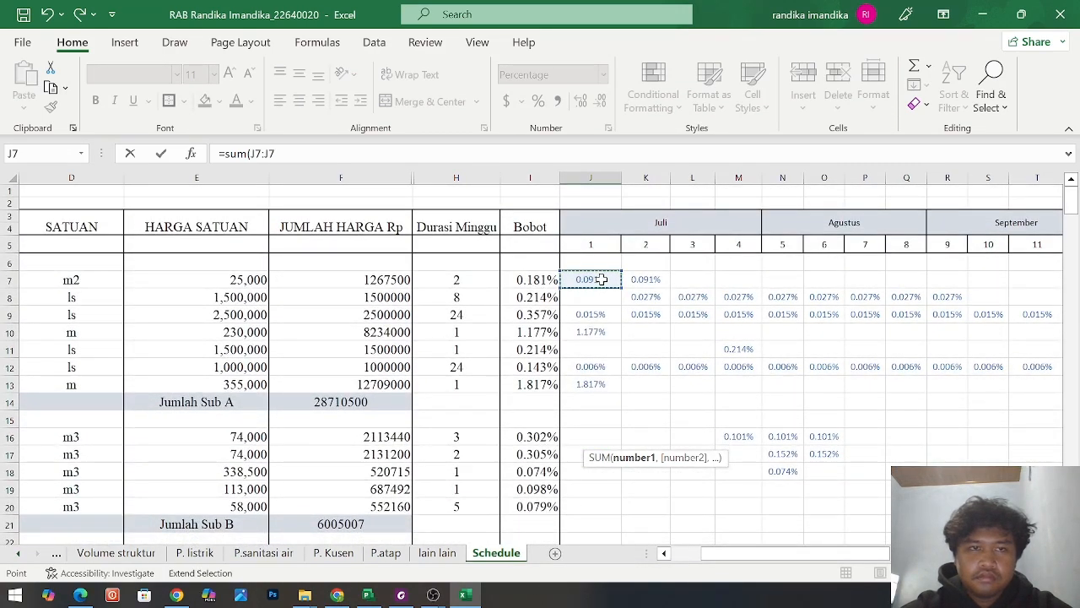
{"action": "scroll", "coordinate": [610, 411], "scroll_direction": "down", "scroll_amount": 12}
{"action": "scroll", "coordinate": [610, 411], "scroll_direction": "down", "scroll_amount": 20}
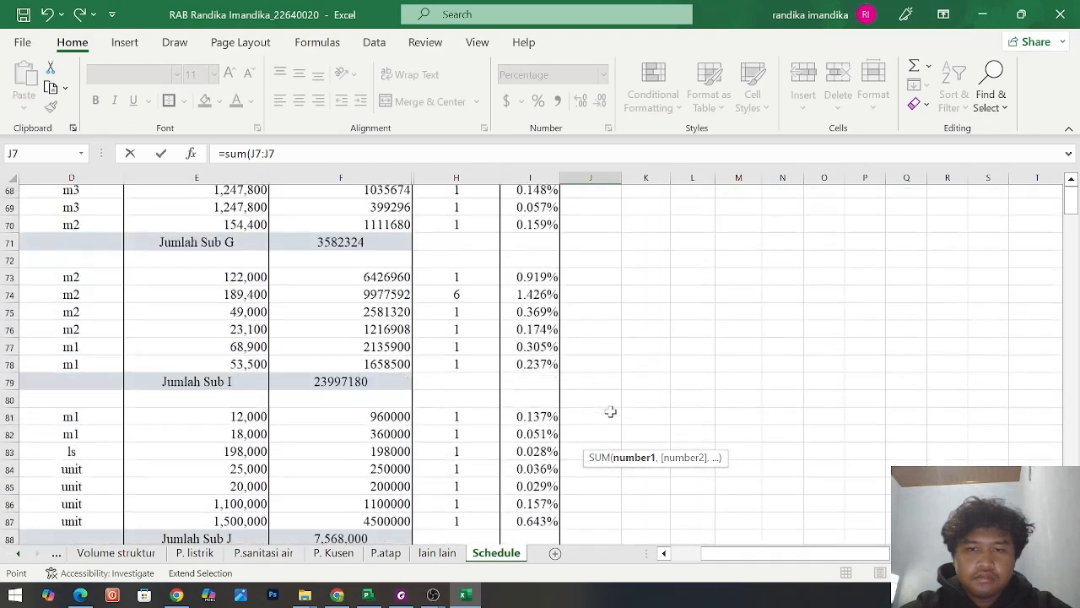
{"action": "scroll", "coordinate": [609, 362], "scroll_direction": "up", "scroll_amount": 2}
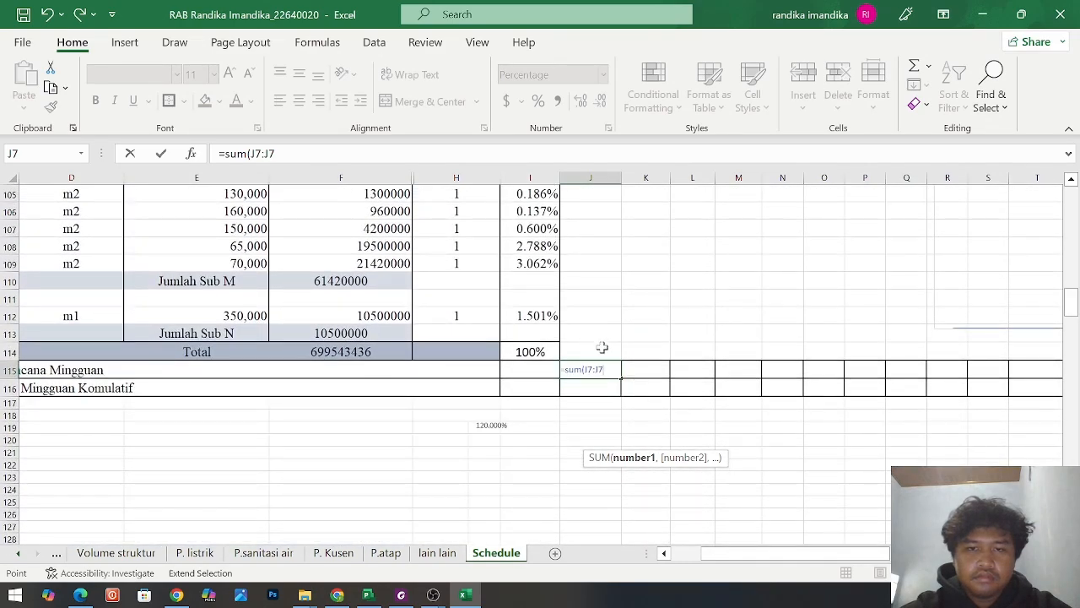
{"action": "left_click", "coordinate": [604, 336]}
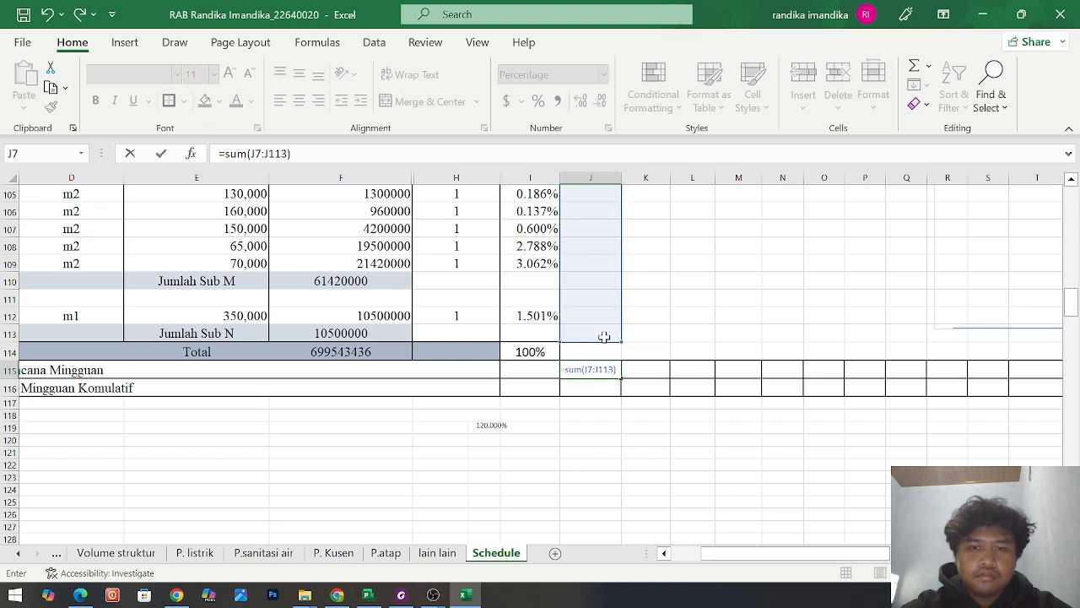
{"action": "key", "text": "Return"}
Fill the weekly progress formula from J115 across row 115 to AG115
{"action": "left_click", "coordinate": [597, 372]}
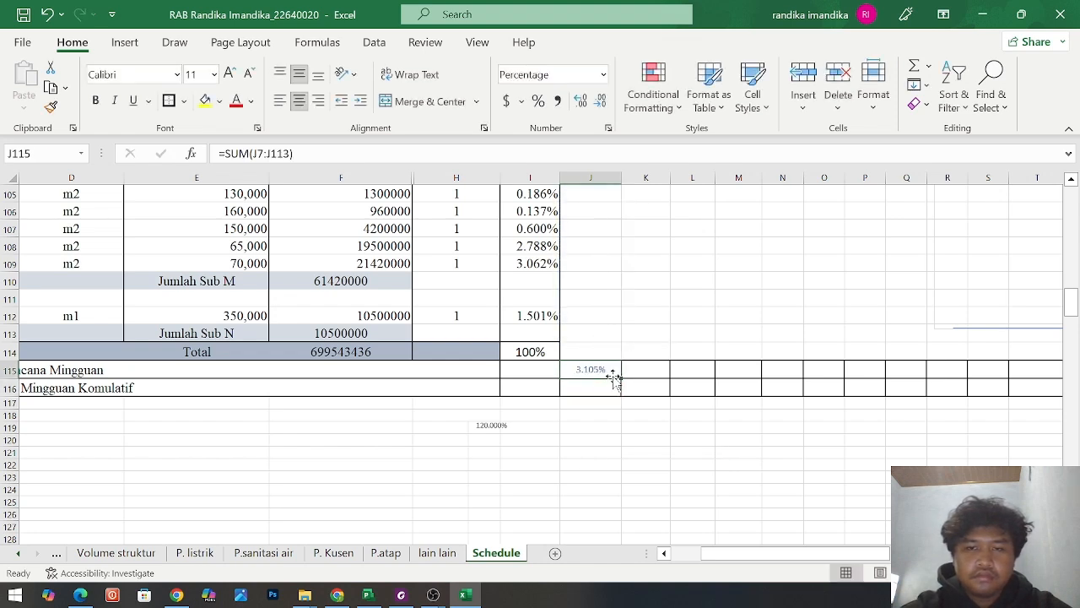
{"action": "left_click_drag", "start_coordinate": [623, 377], "coordinate": [973, 385]}
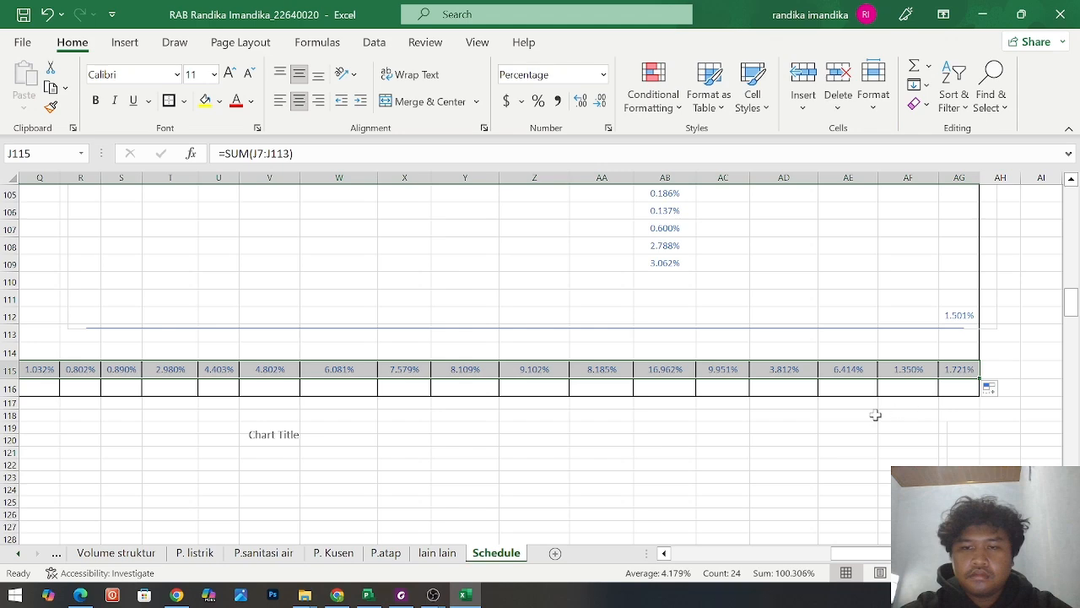
{"action": "left_click", "coordinate": [875, 415]}
Link the week 1 cumulative progress cell J116 to the weekly value with =J115
{"action": "scroll", "coordinate": [875, 416], "scroll_direction": "left", "scroll_amount": 5}
{"action": "scroll", "coordinate": [875, 417], "scroll_direction": "left", "scroll_amount": 3}
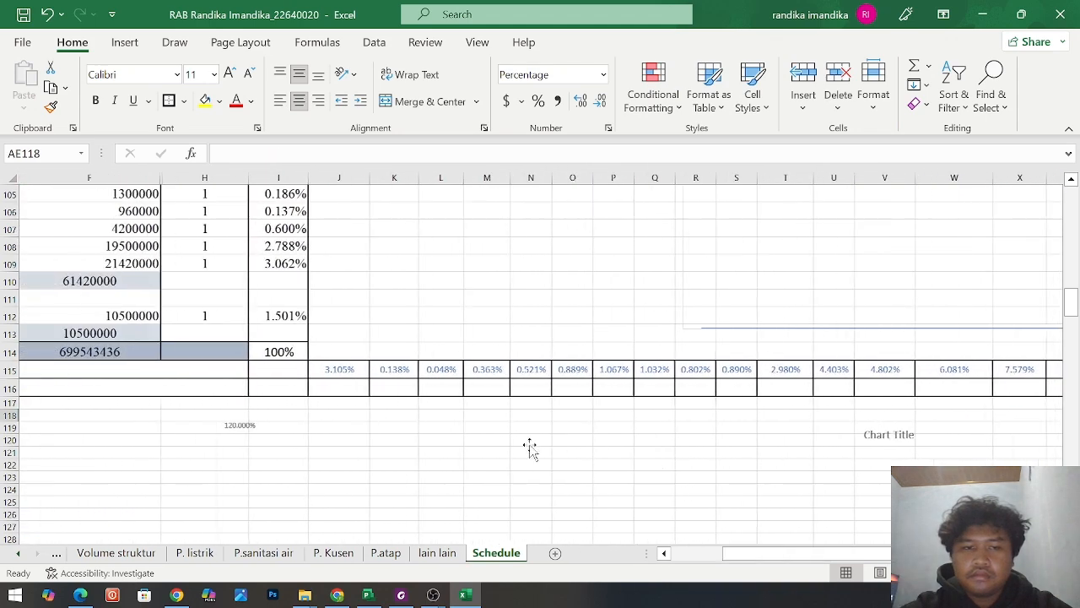
{"action": "left_click", "coordinate": [353, 383]}
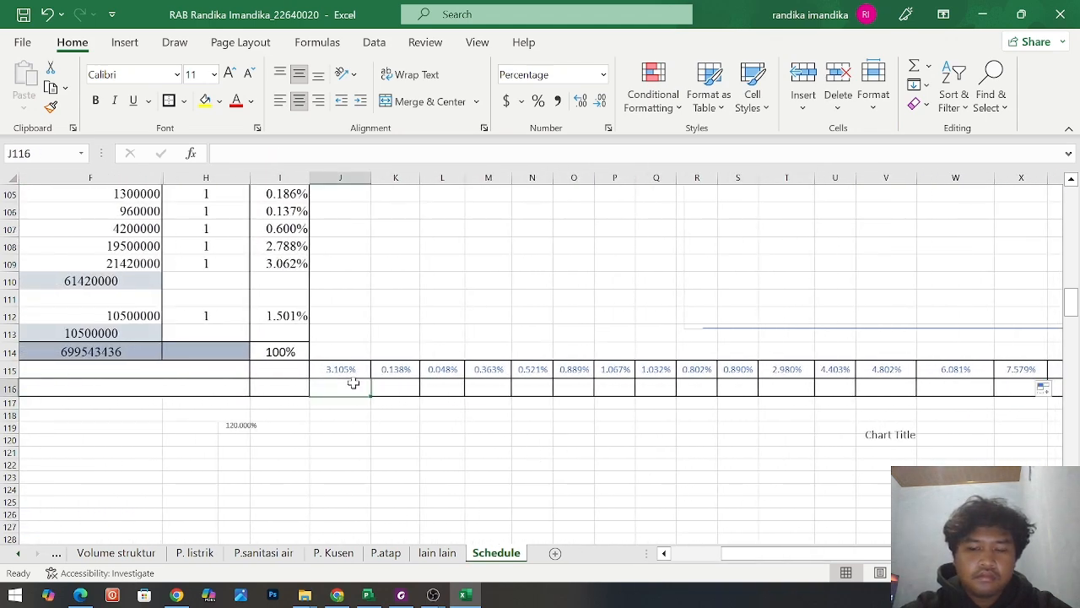
{"action": "type", "text": "="}
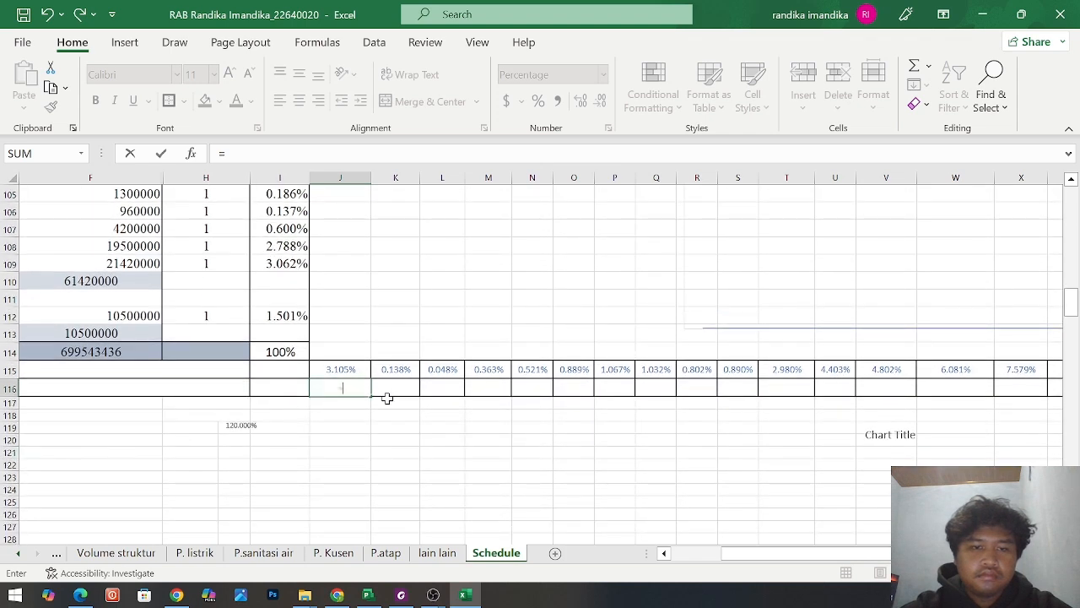
{"action": "left_click", "coordinate": [350, 369]}
{"action": "key", "text": "Return"}
Enter the week 2 cumulative progress formula =K115+J116 in cell K116
{"action": "left_click", "coordinate": [395, 392]}
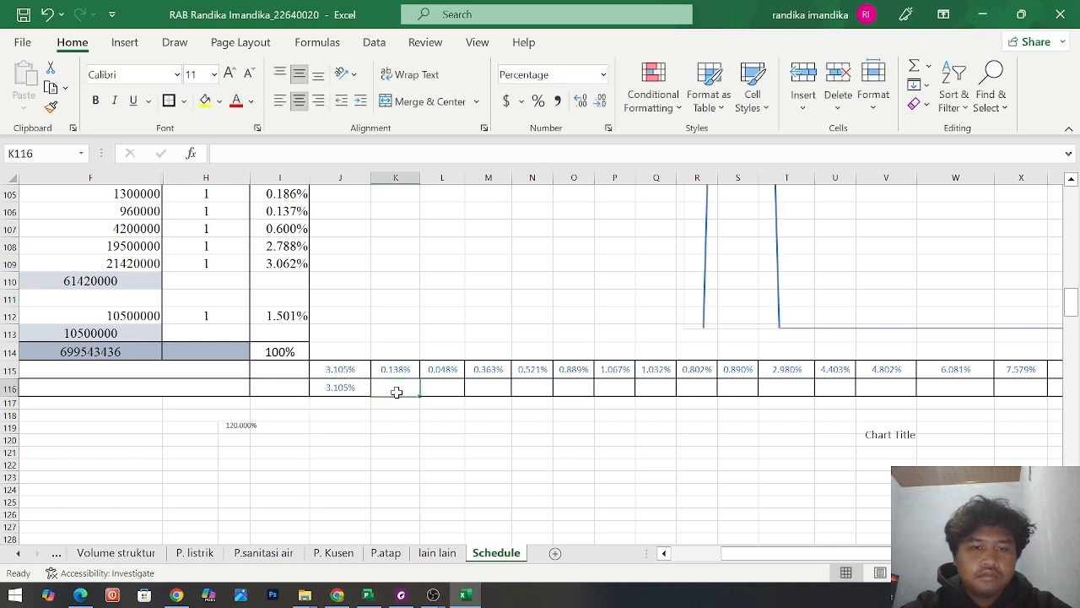
{"action": "type", "text": "="}
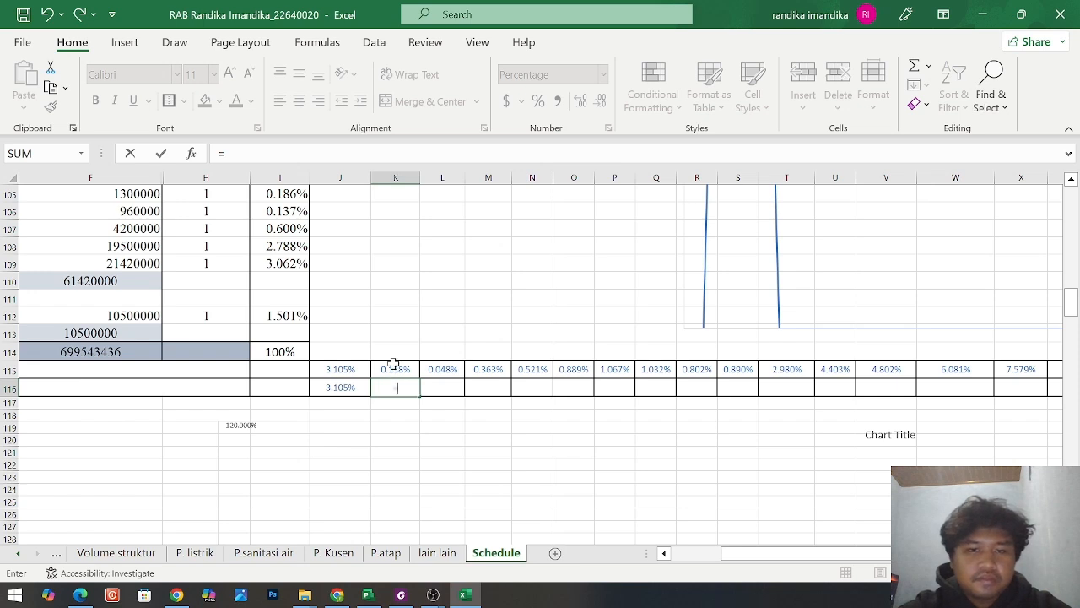
{"action": "left_click", "coordinate": [404, 372]}
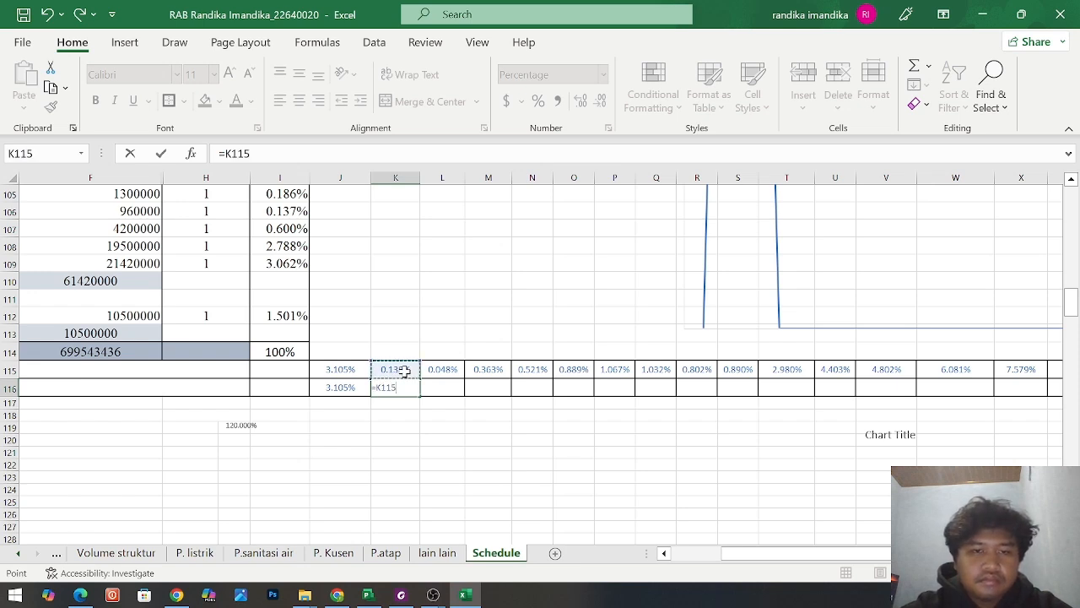
{"action": "type", "text": "+"}
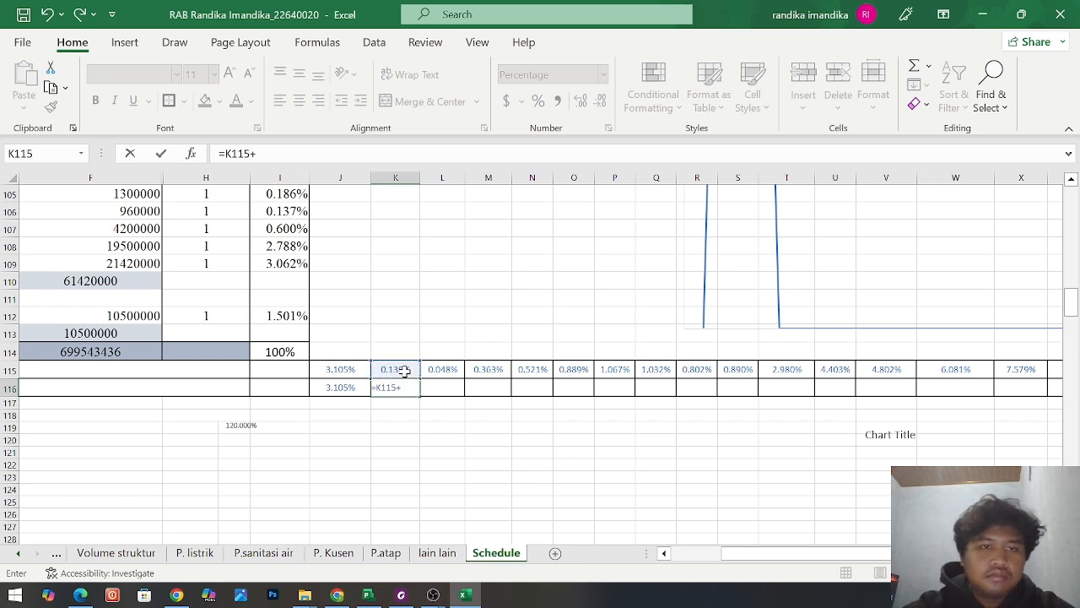
{"action": "left_click", "coordinate": [353, 388]}
{"action": "key", "text": "Return"}
Fill the cumulative formula from K116 across to AG116 and widen column AG to fit the last value
{"action": "left_click", "coordinate": [397, 383]}
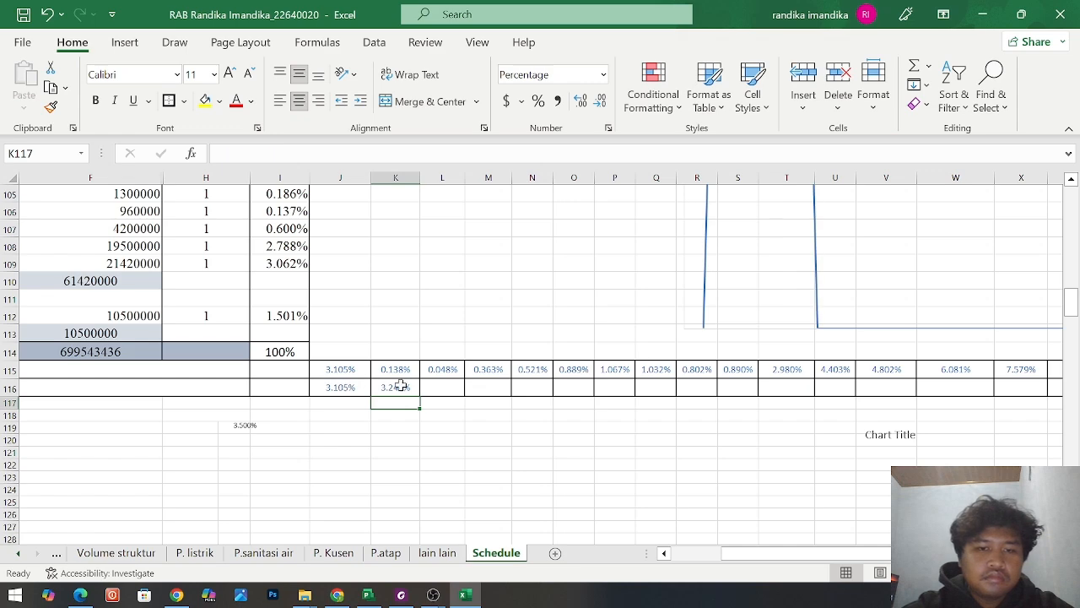
{"action": "left_click_drag", "start_coordinate": [420, 395], "coordinate": [1020, 386]}
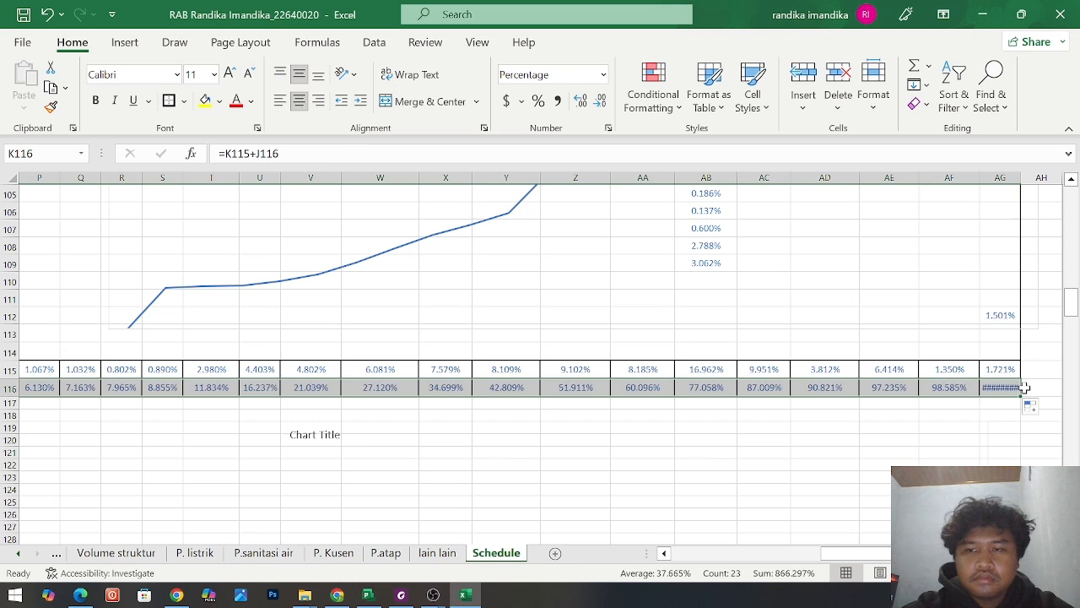
{"action": "left_click_drag", "start_coordinate": [1026, 173], "coordinate": [1037, 174]}
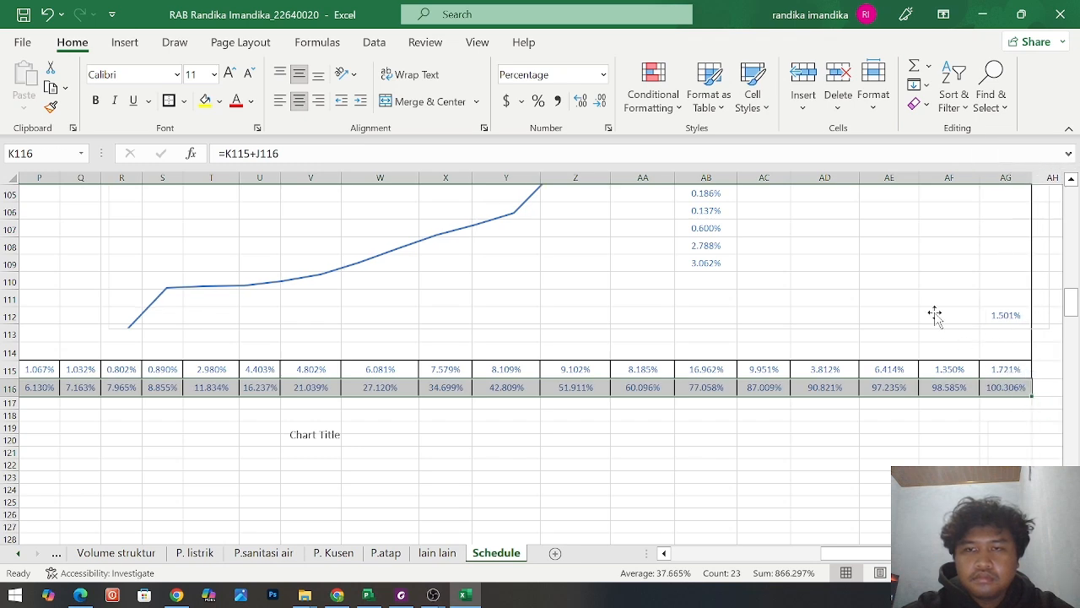
Reduce the decimals of the final cumulative percentage in AG116 to a whole number
{"action": "left_click", "coordinate": [1016, 391]}
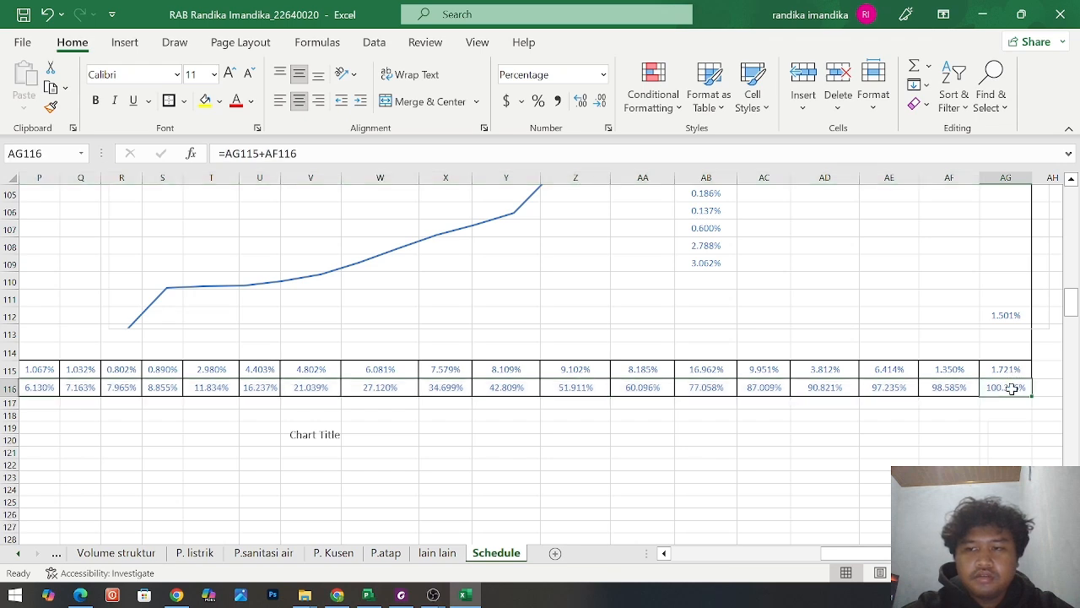
{"action": "left_click", "coordinate": [971, 404]}
{"action": "left_click", "coordinate": [1013, 387]}
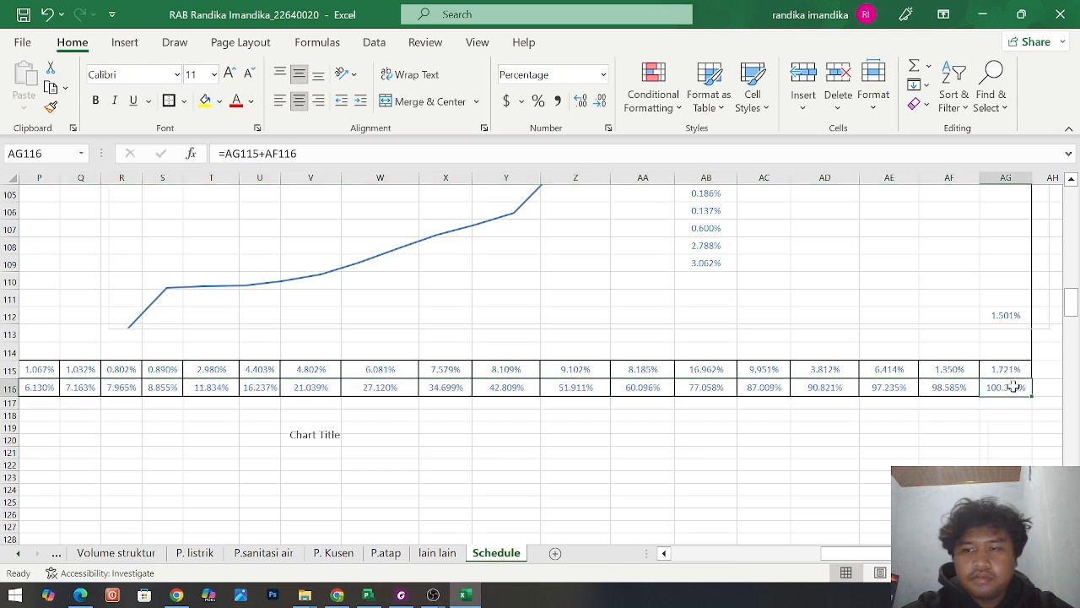
{"action": "left_click", "coordinate": [586, 102]}
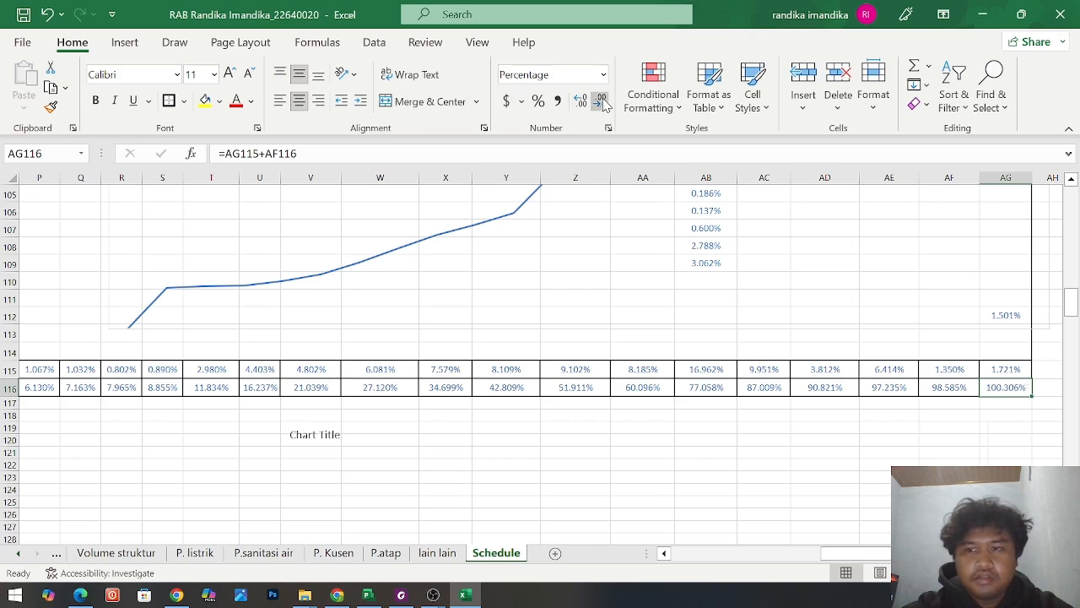
Select the existing S-curve chart over the schedule and adjust the lower-left corner of its plot area above the progress rows
{"action": "scroll", "coordinate": [604, 338], "scroll_direction": "down", "scroll_amount": 5, "text": "ctrl"}
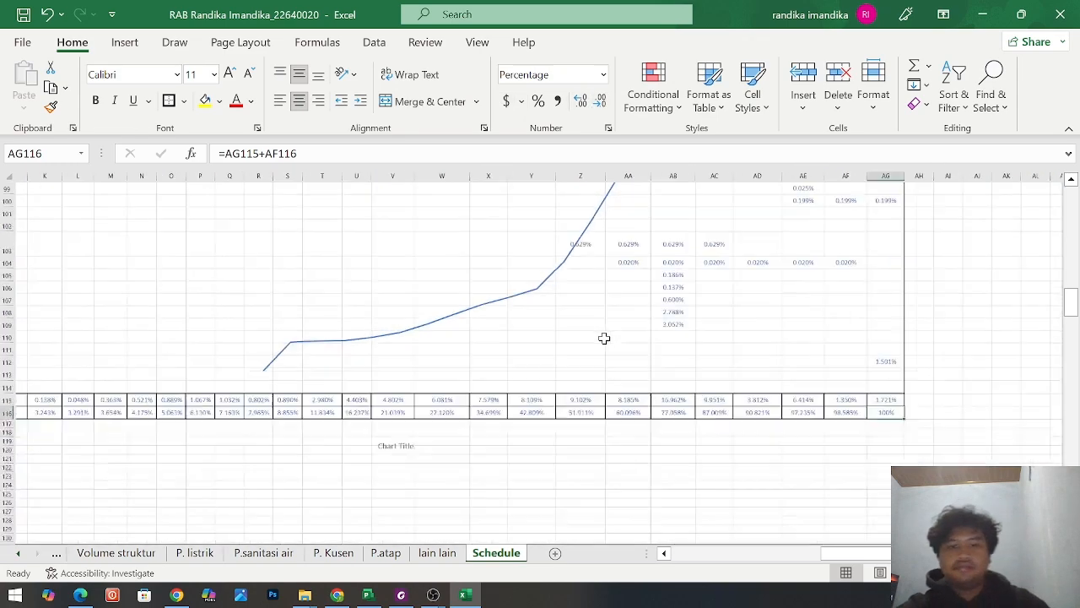
{"action": "scroll", "coordinate": [604, 337], "scroll_direction": "up", "scroll_amount": 3, "text": "ctrl"}
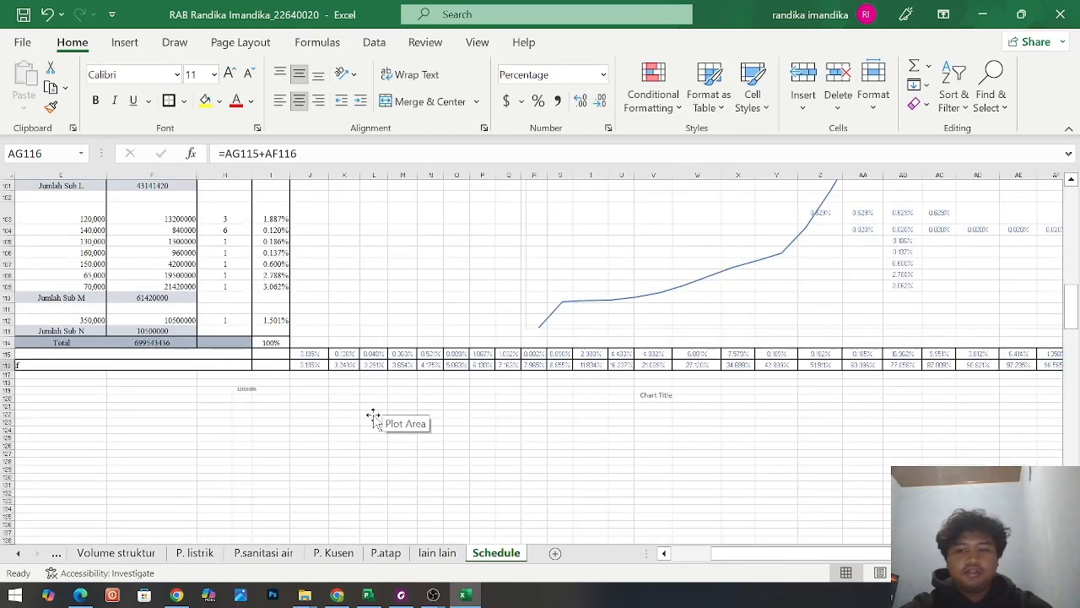
{"action": "left_click", "coordinate": [309, 365]}
{"action": "left_click", "coordinate": [611, 288]}
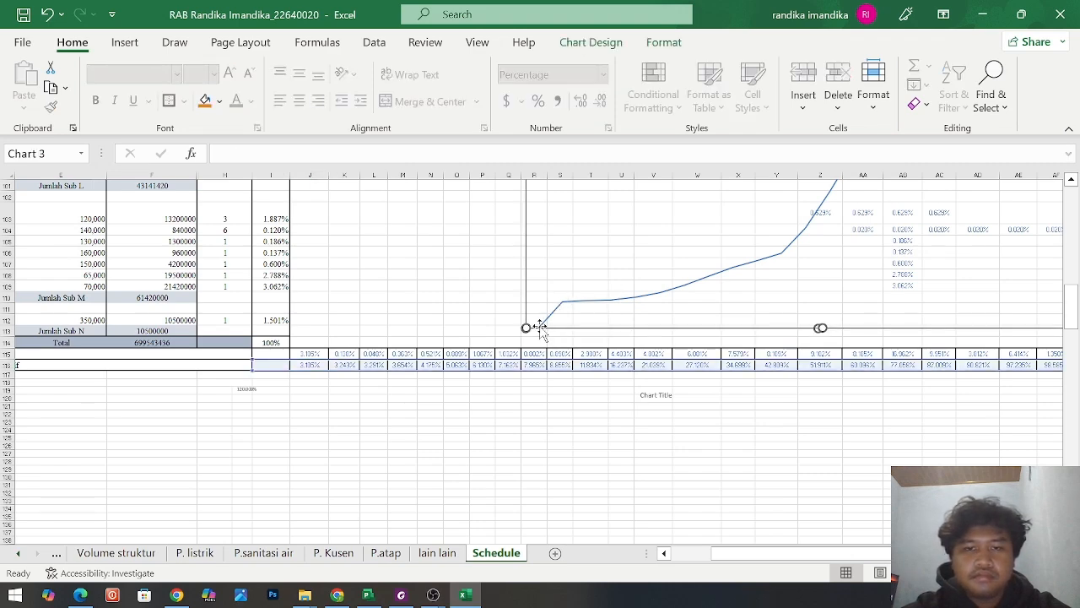
{"action": "scroll", "coordinate": [535, 319], "scroll_direction": "right", "scroll_amount": 3}
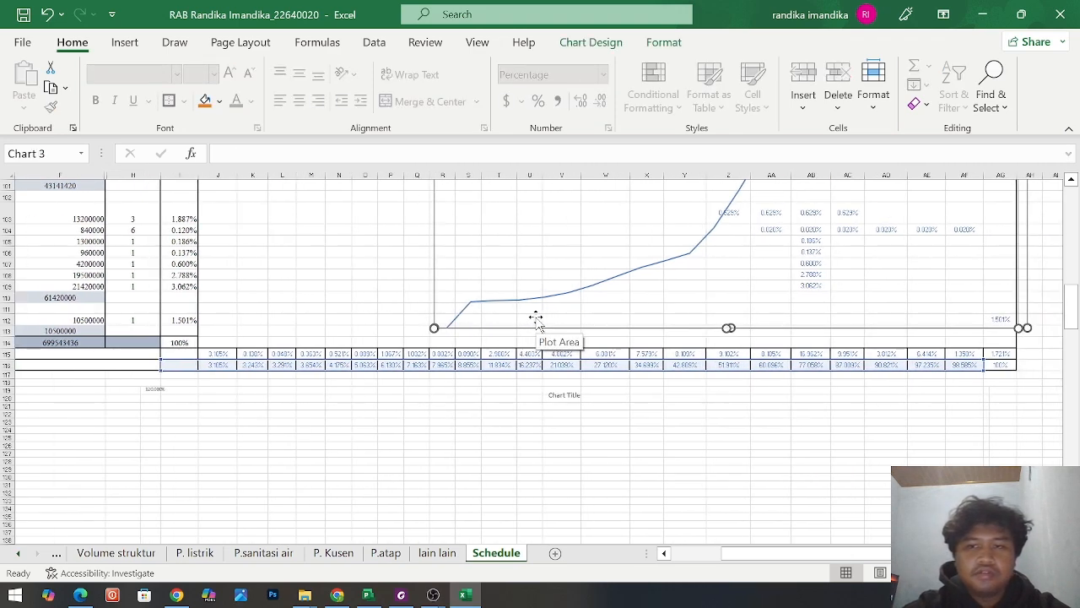
{"action": "left_click_drag", "start_coordinate": [436, 327], "coordinate": [438, 326]}
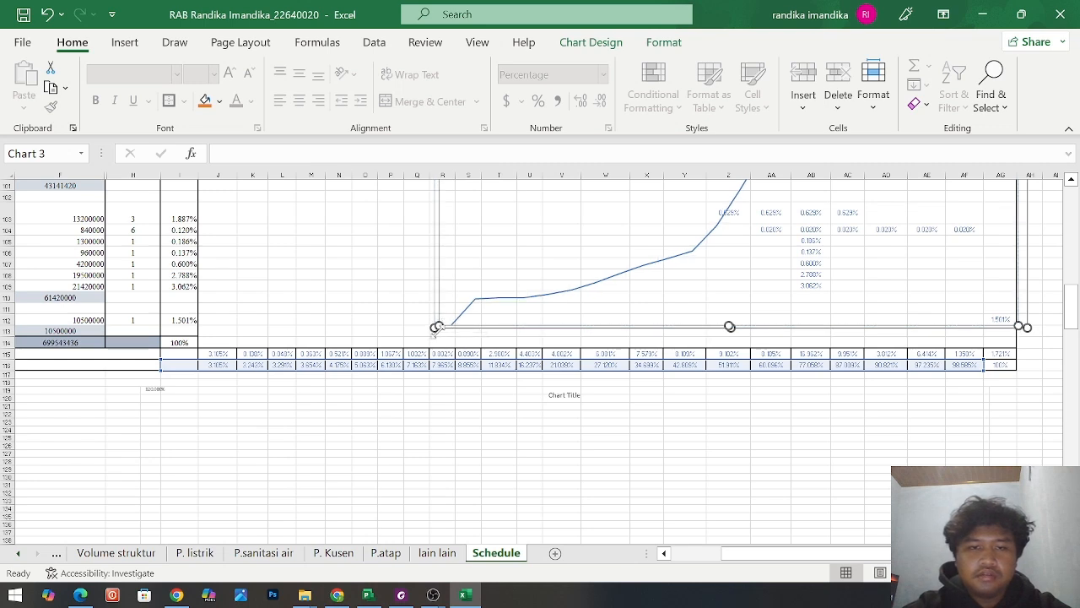
{"action": "left_click", "coordinate": [428, 330]}
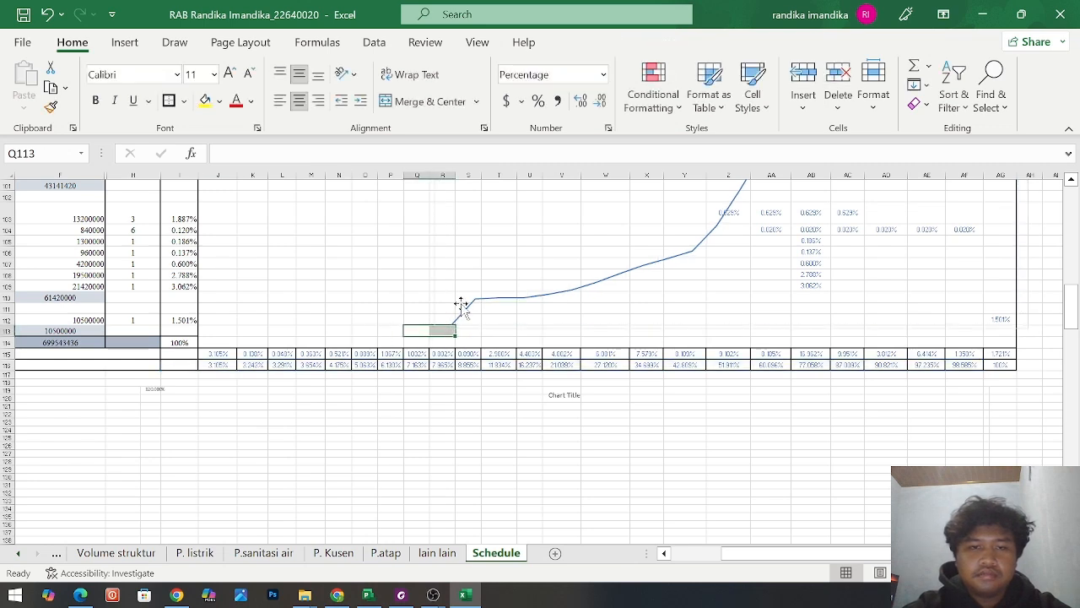
{"action": "left_click", "coordinate": [462, 325]}
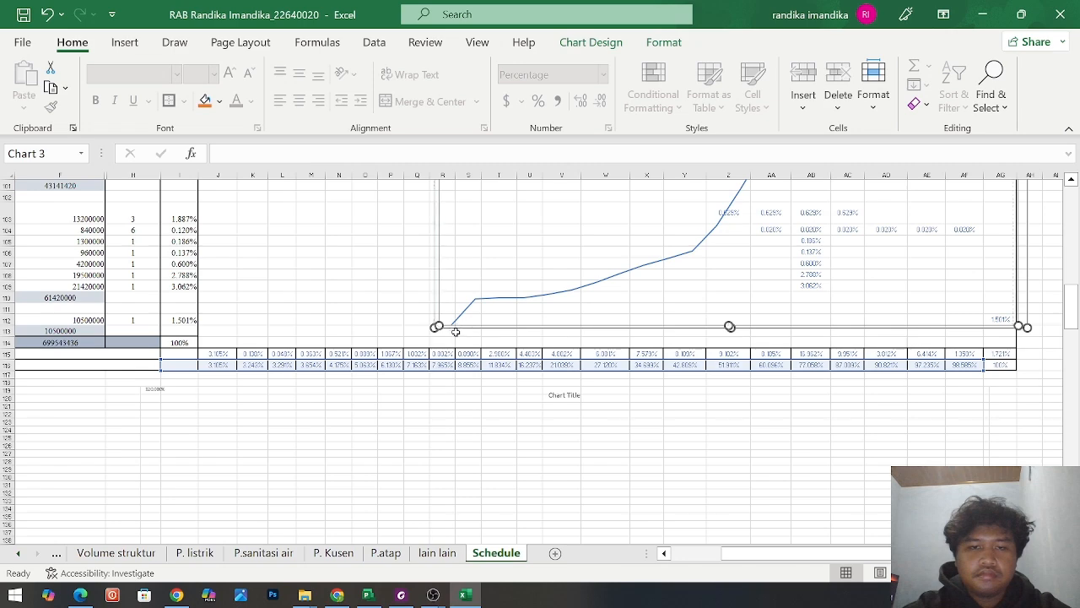
{"action": "left_click_drag", "start_coordinate": [455, 331], "coordinate": [455, 331]}
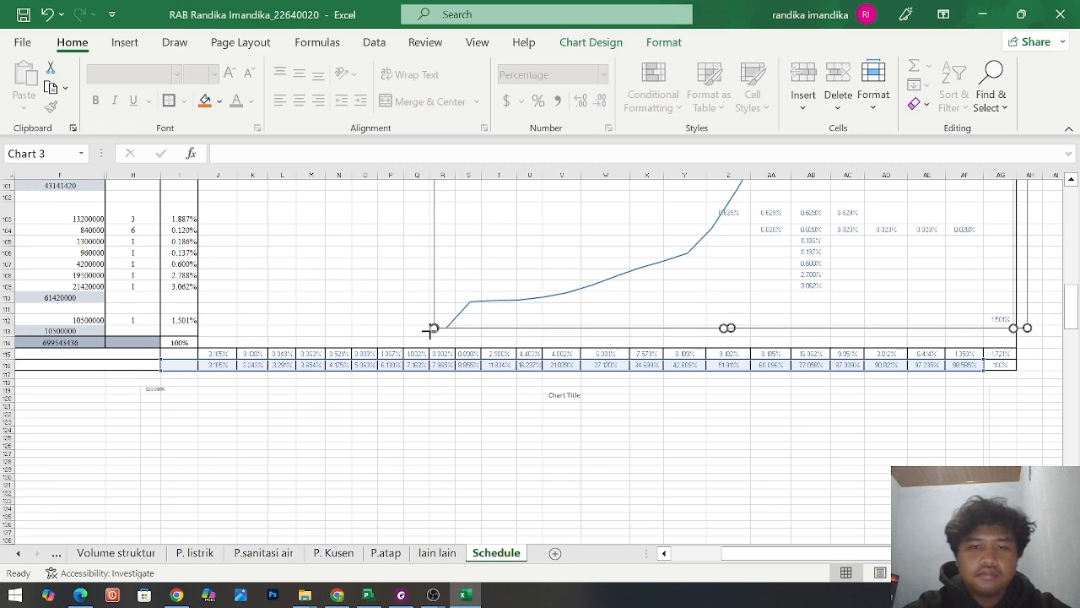
{"action": "left_click", "coordinate": [434, 328]}
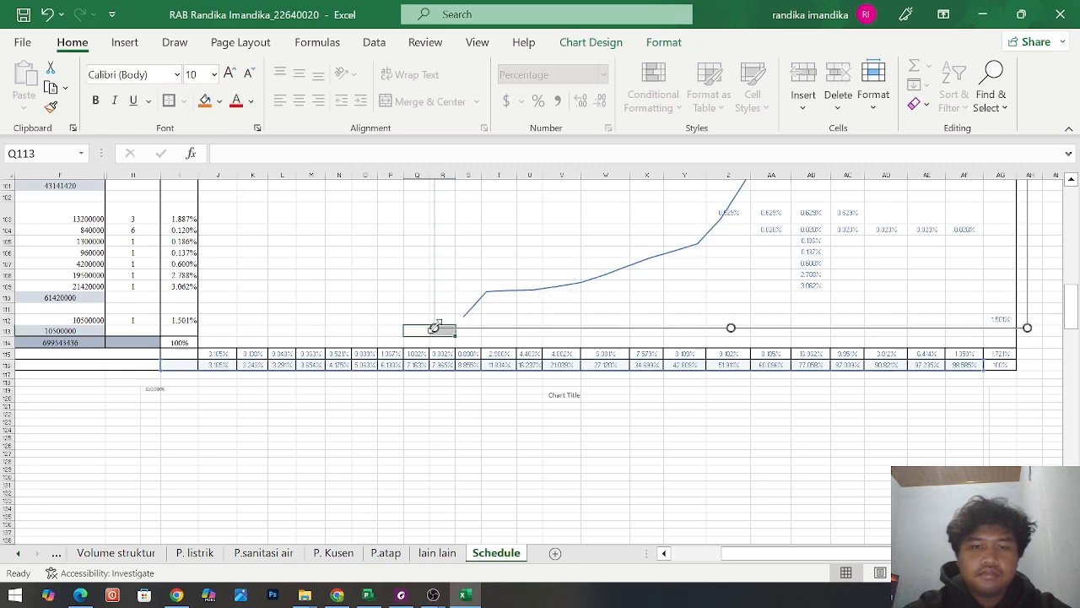
Select the cumulative progress cells J116 through AG116 as the data for inserting a new chart
{"action": "scroll", "coordinate": [435, 330], "scroll_direction": "down", "scroll_amount": 2}
{"action": "left_click", "coordinate": [229, 301]}
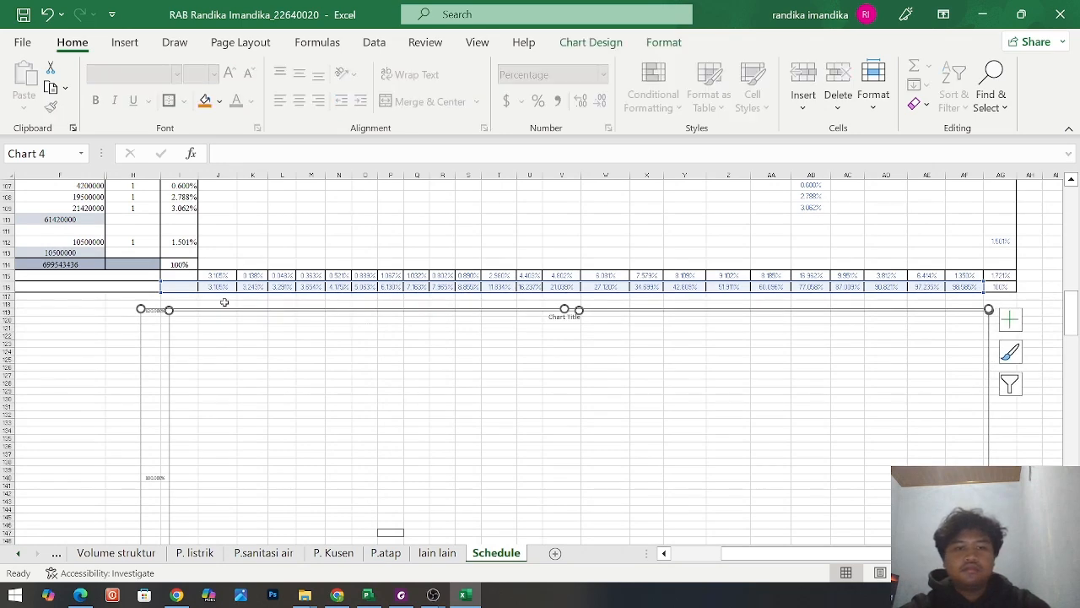
{"action": "left_click", "coordinate": [113, 322]}
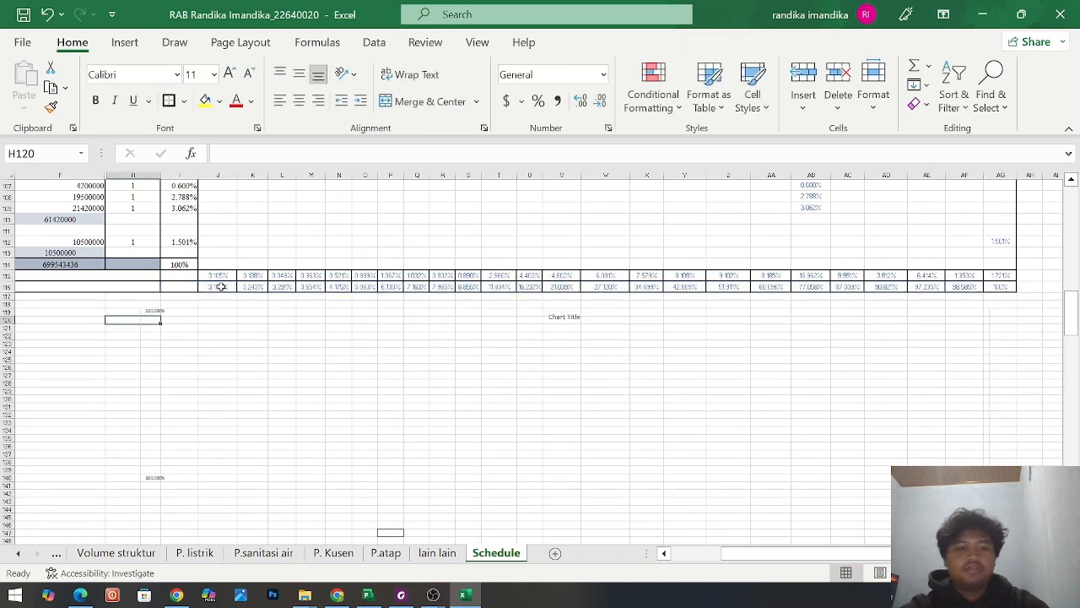
{"action": "scroll", "coordinate": [220, 287], "scroll_direction": "left", "scroll_amount": 3}
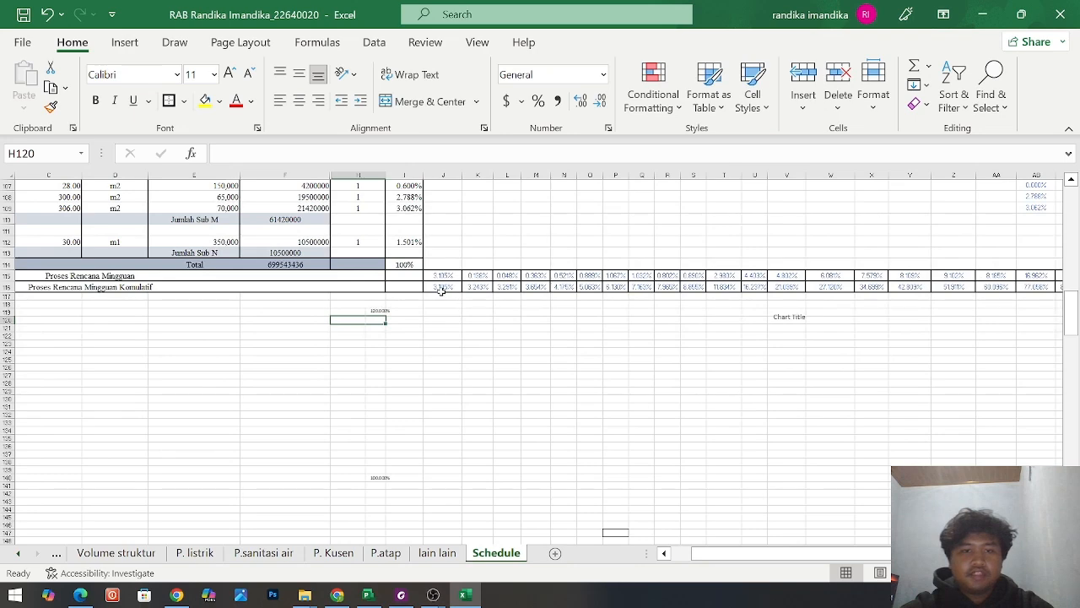
{"action": "left_click_drag", "start_coordinate": [438, 288], "coordinate": [994, 289]}
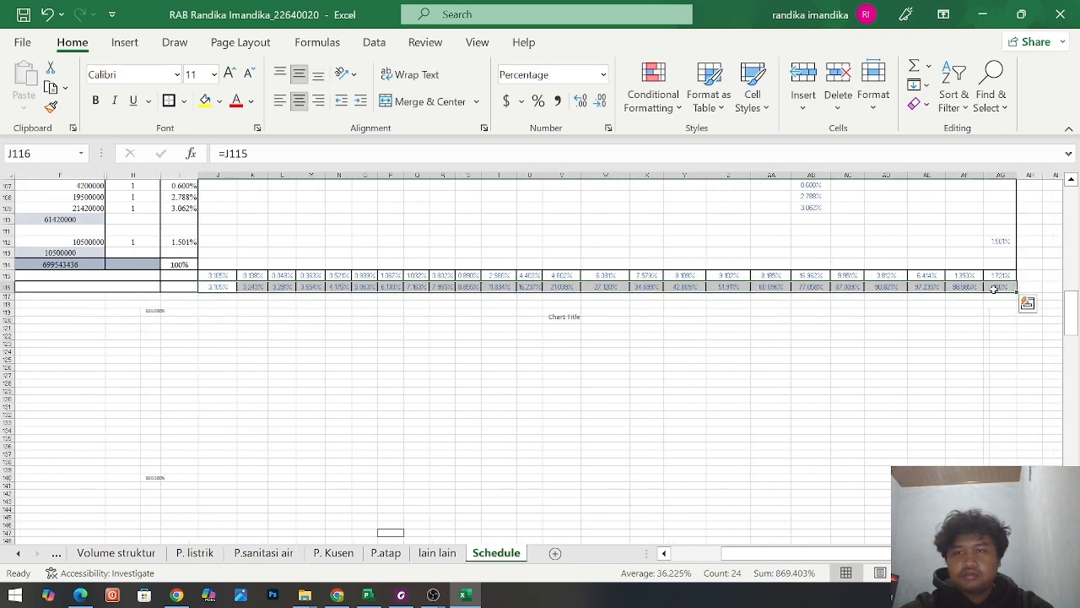
{"action": "left_click", "coordinate": [125, 42]}
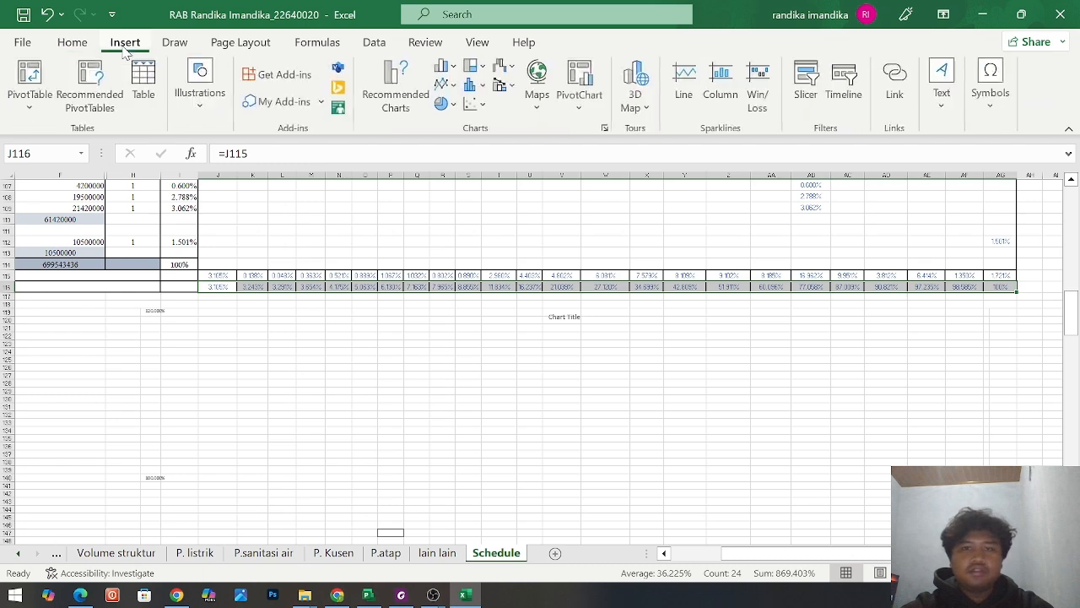
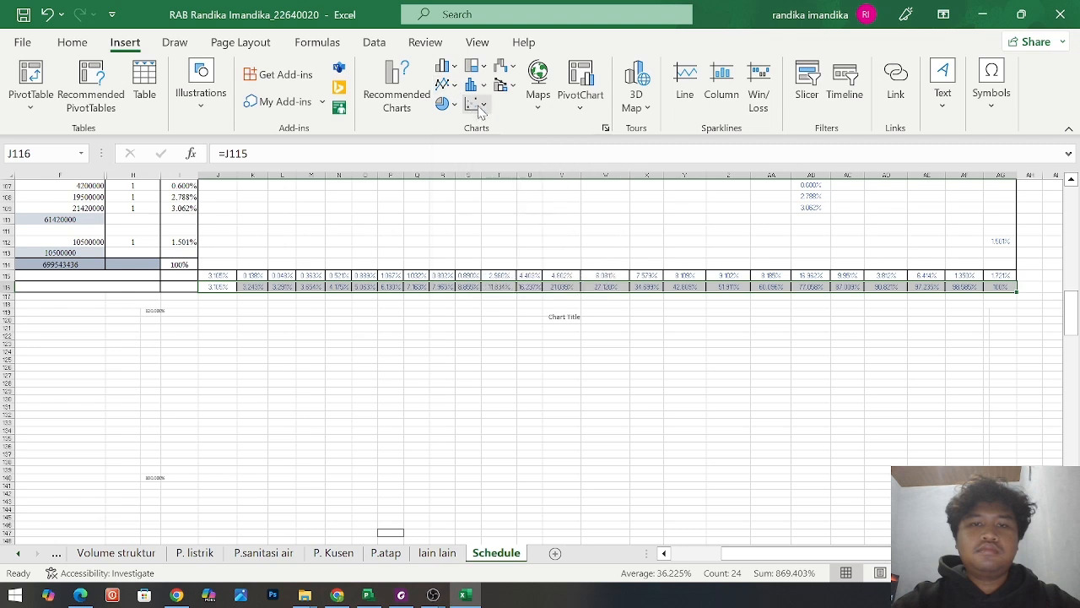
{"action": "left_click", "coordinate": [475, 104]}
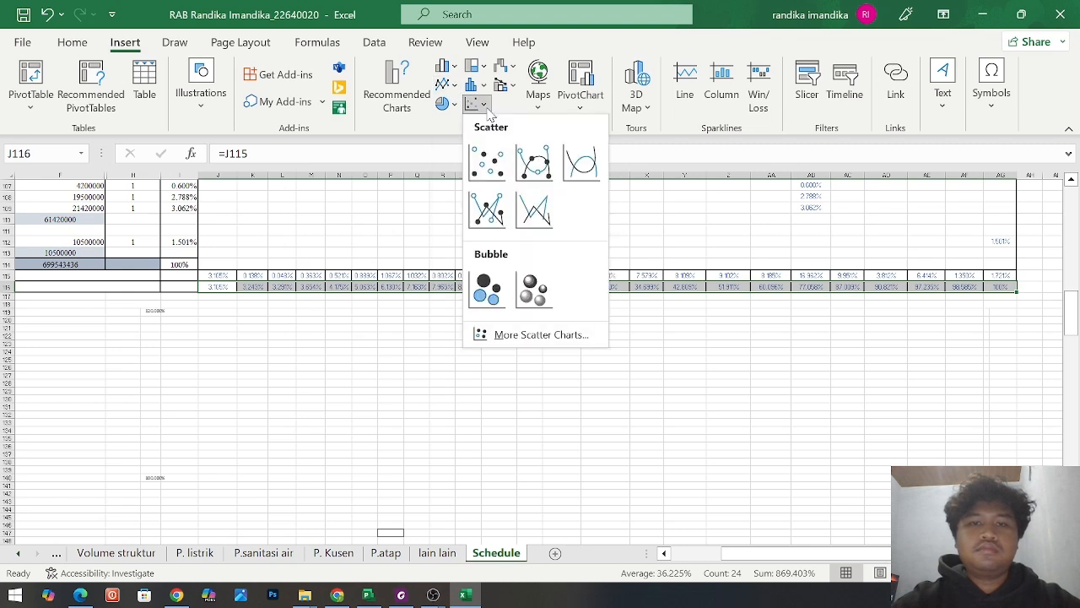
{"action": "left_click", "coordinate": [444, 86]}
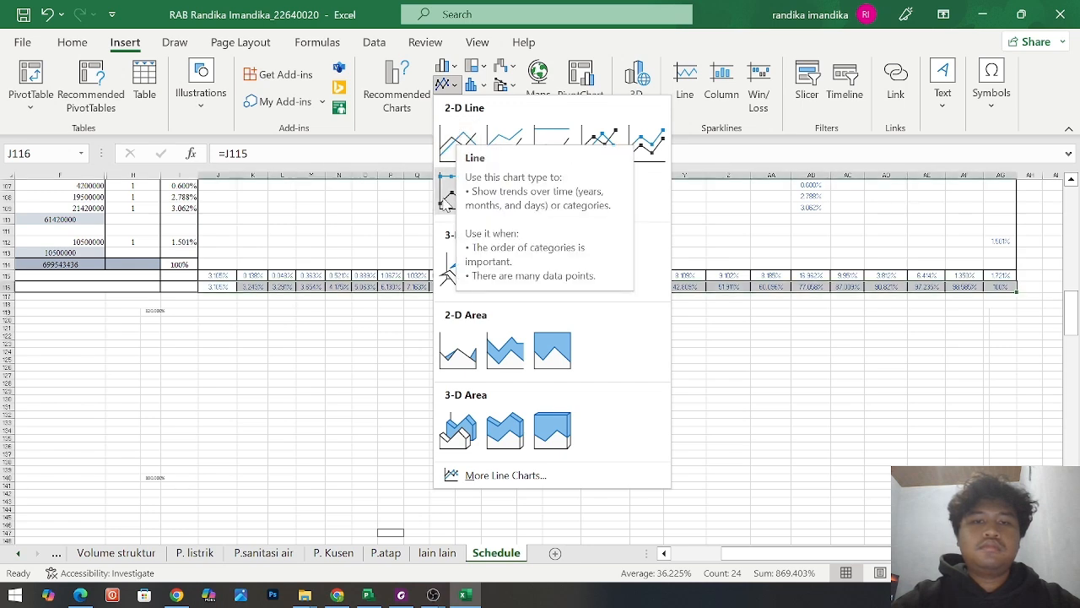
{"action": "left_click", "coordinate": [447, 199]}
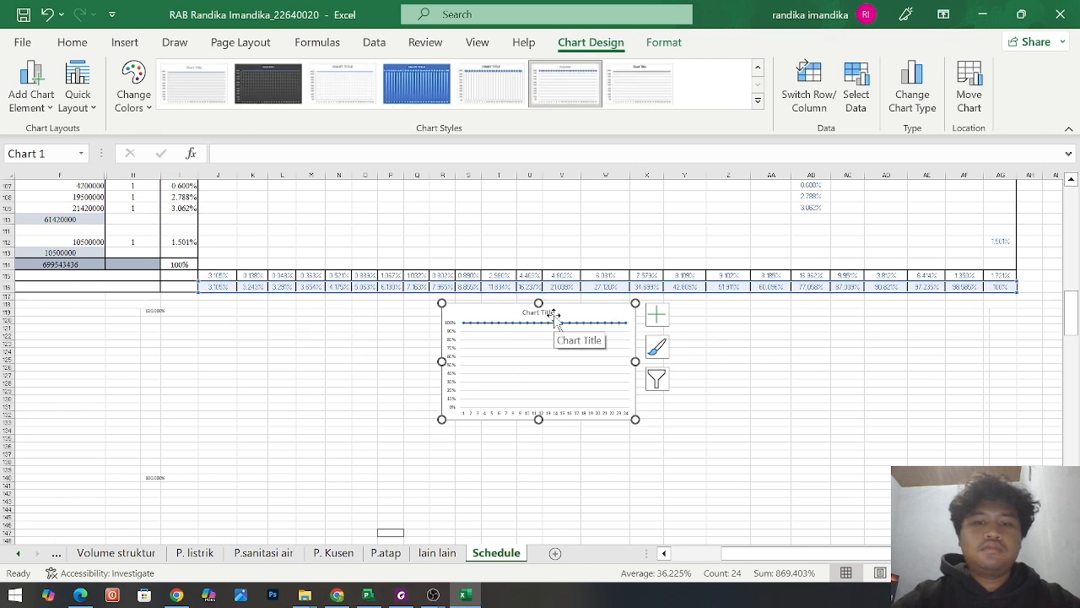
{"action": "key", "text": "Delete"}
{"action": "key", "text": "alt+F1"}
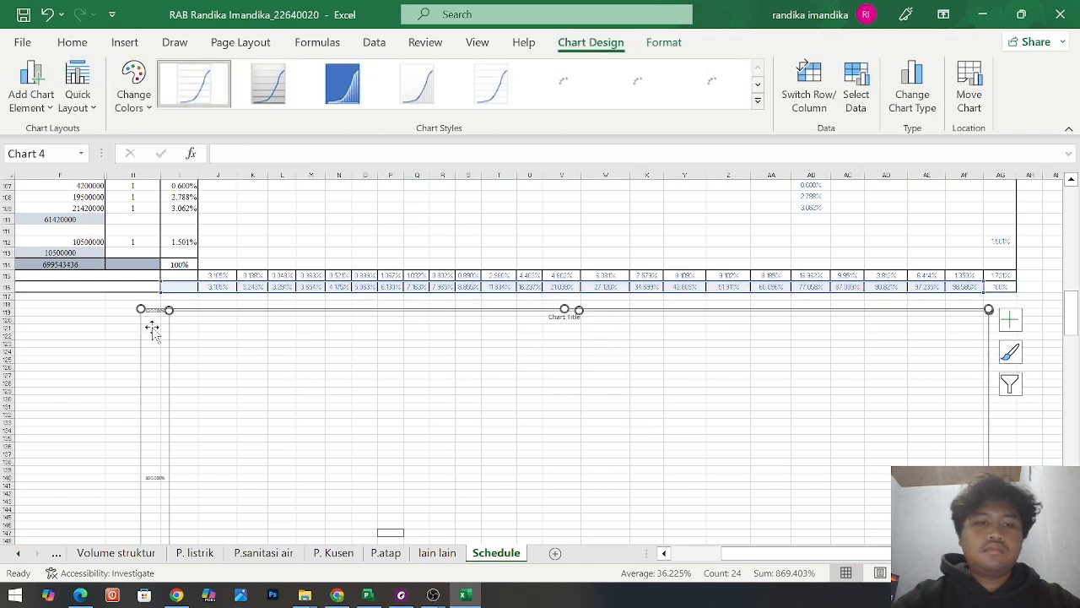
{"action": "left_click", "coordinate": [133, 296]}
Insert a 2-D stacked line chart of the cumulative percentages in J116:AG116 and shift its plot area slightly upward
{"action": "left_click", "coordinate": [213, 286]}
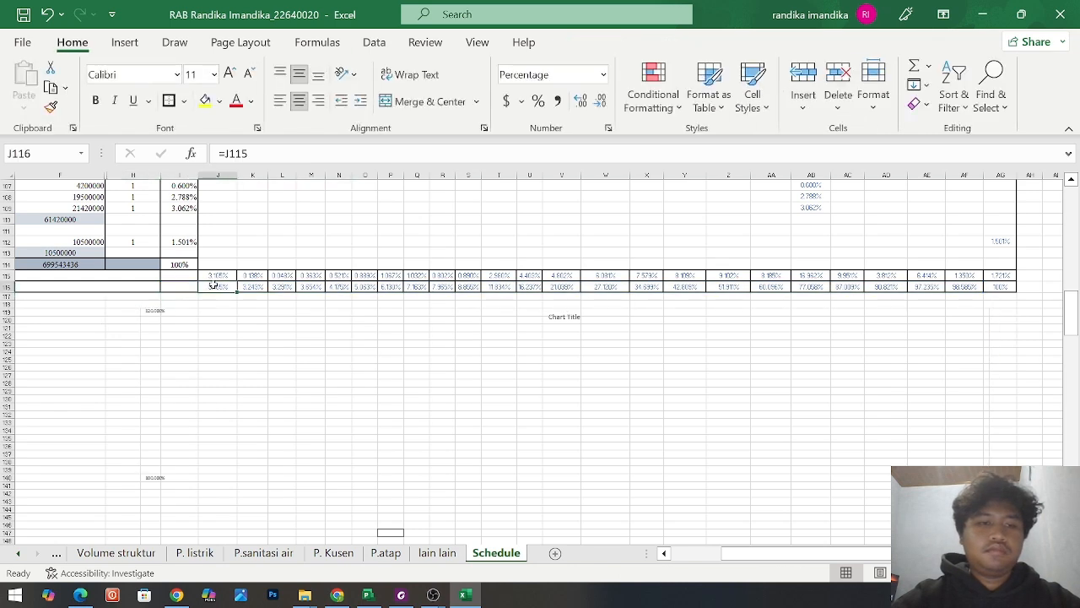
{"action": "left_click_drag", "start_coordinate": [213, 285], "coordinate": [1001, 288]}
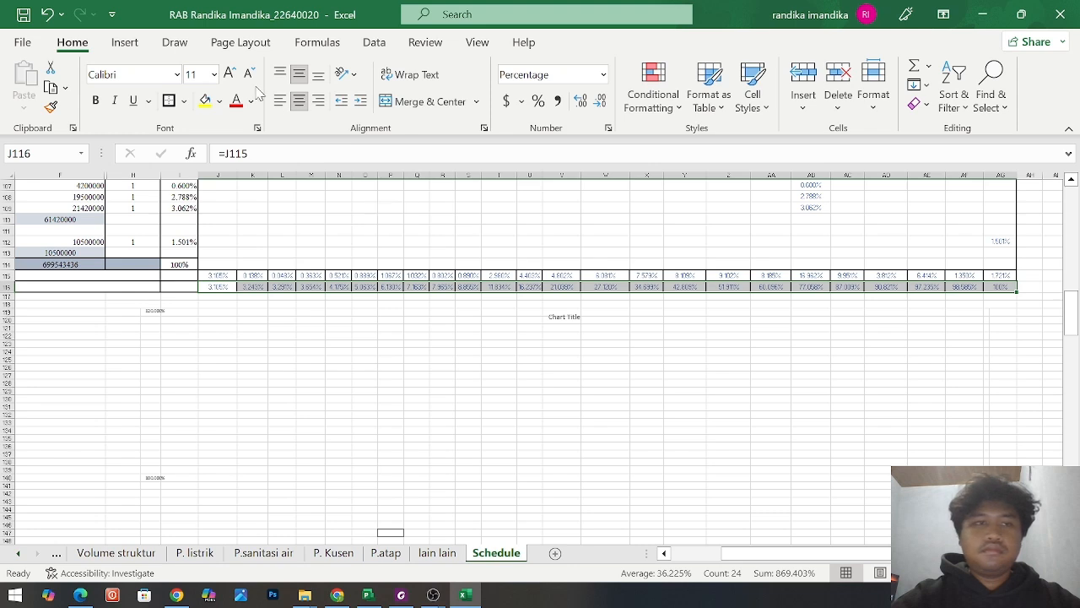
{"action": "left_click", "coordinate": [123, 44]}
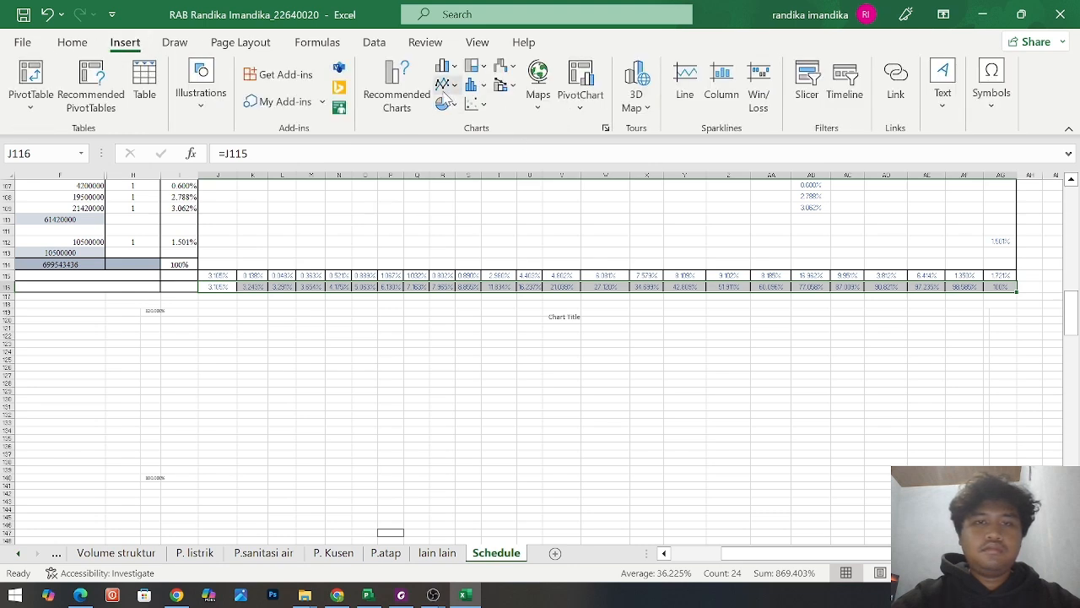
{"action": "left_click", "coordinate": [453, 87]}
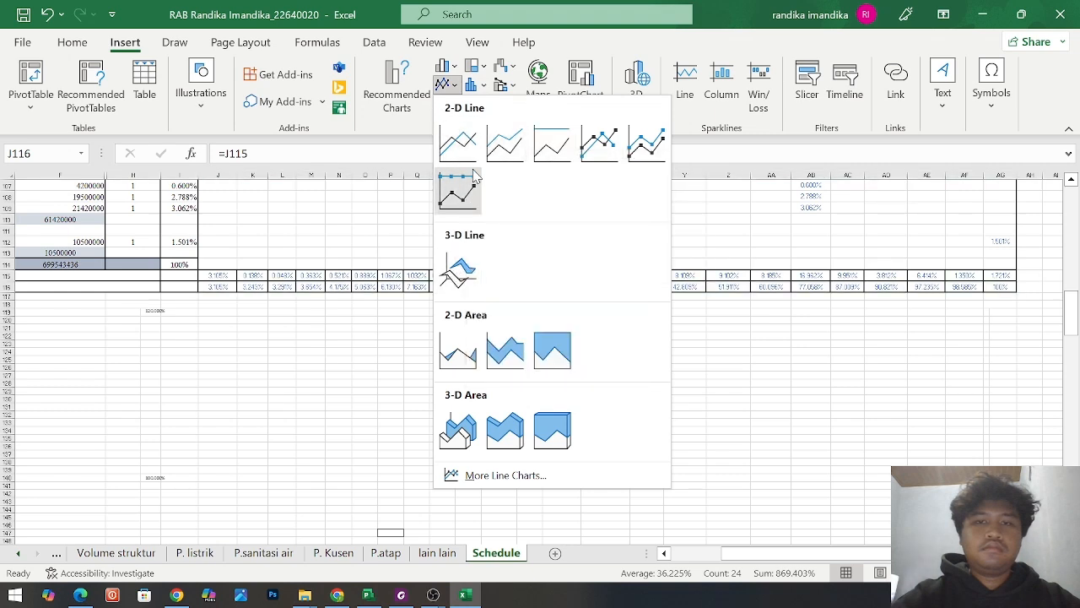
{"action": "left_click", "coordinate": [512, 140]}
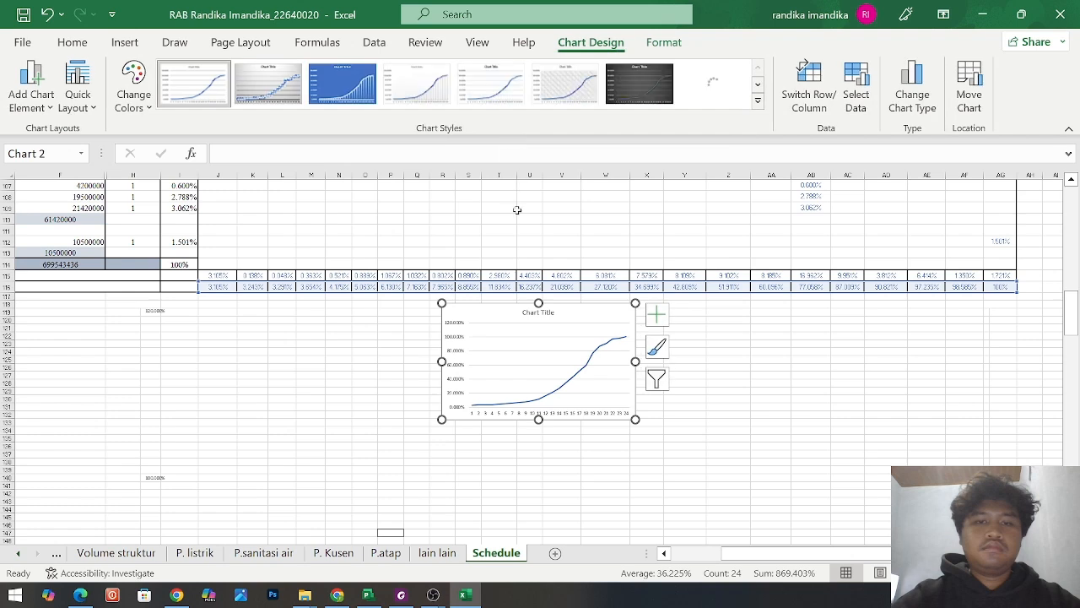
{"action": "left_click_drag", "start_coordinate": [535, 354], "coordinate": [547, 312]}
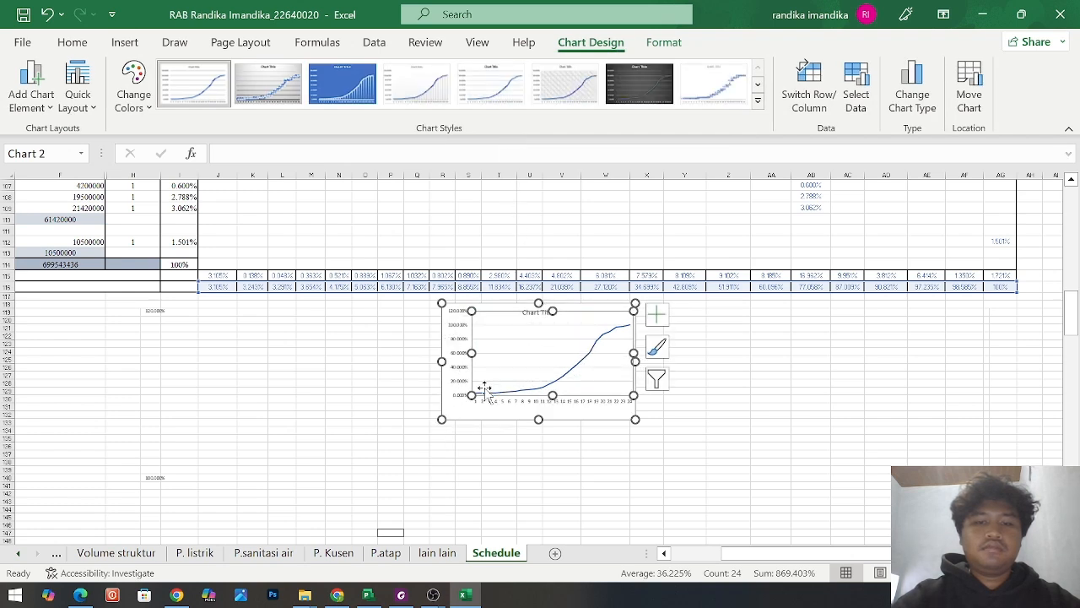
{"action": "left_click_drag", "start_coordinate": [481, 386], "coordinate": [483, 394]}
Remove the horizontal axis, the vertical axis and the title from the new line chart
{"action": "scroll", "coordinate": [509, 420], "scroll_direction": "up", "scroll_amount": 4}
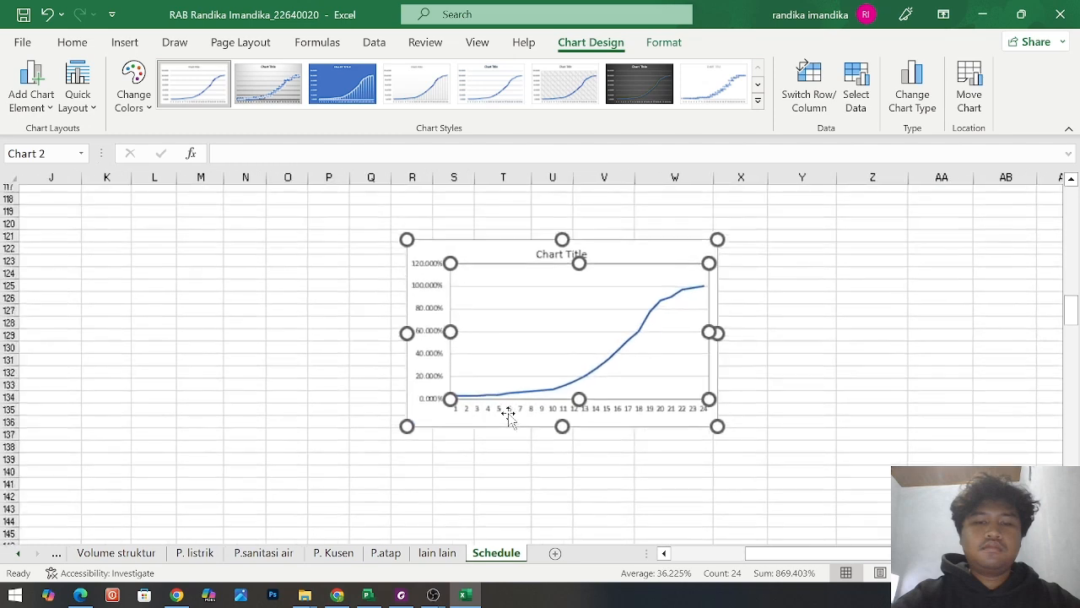
{"action": "left_click", "coordinate": [493, 406]}
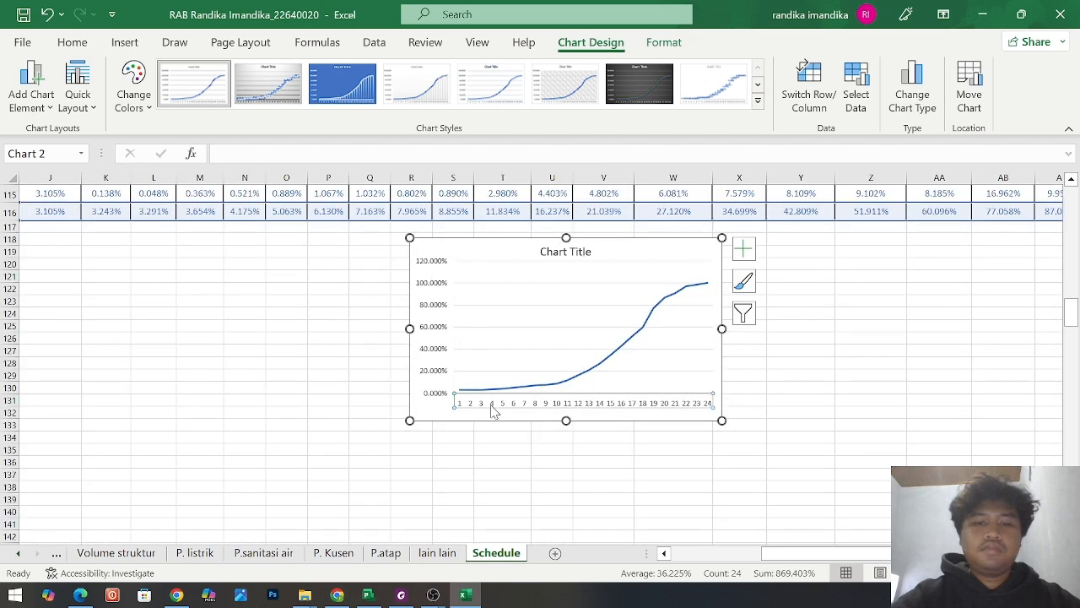
{"action": "key", "text": "Delete"}
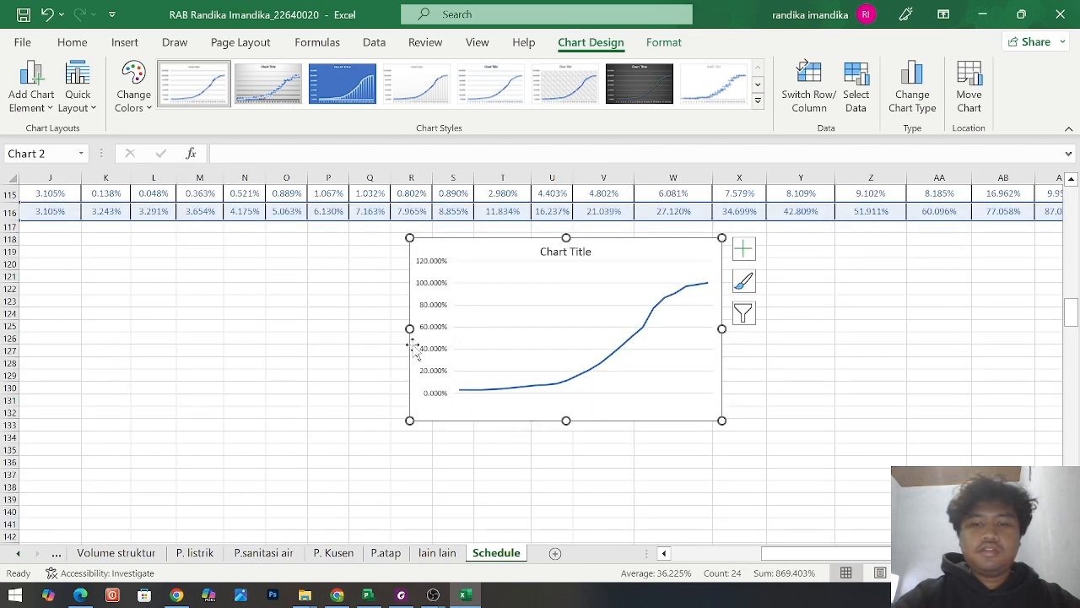
{"action": "left_click", "coordinate": [419, 285]}
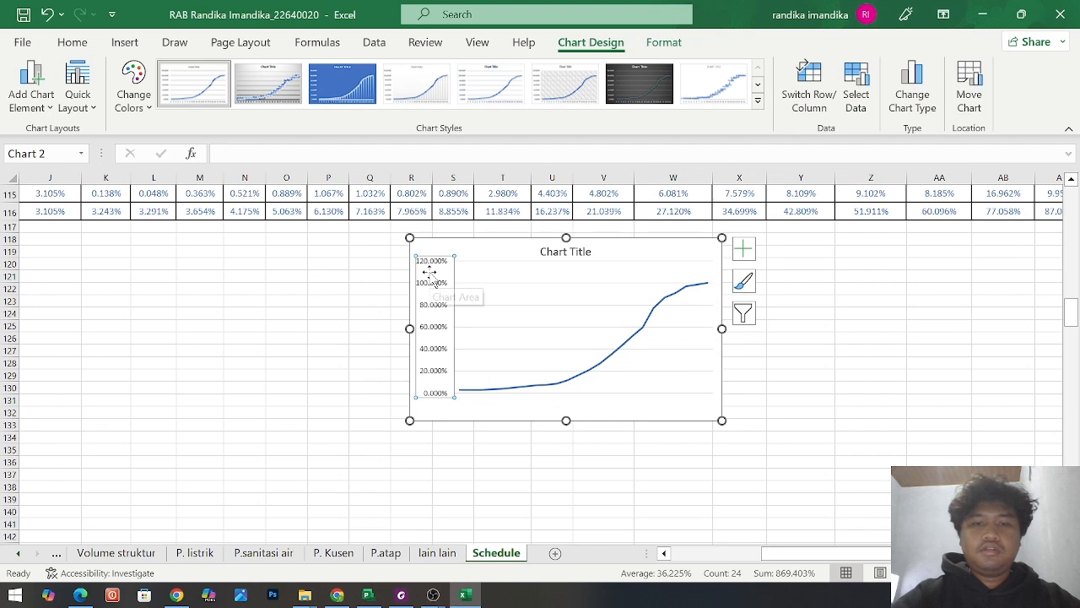
{"action": "key", "text": "Delete"}
{"action": "left_click", "coordinate": [552, 255]}
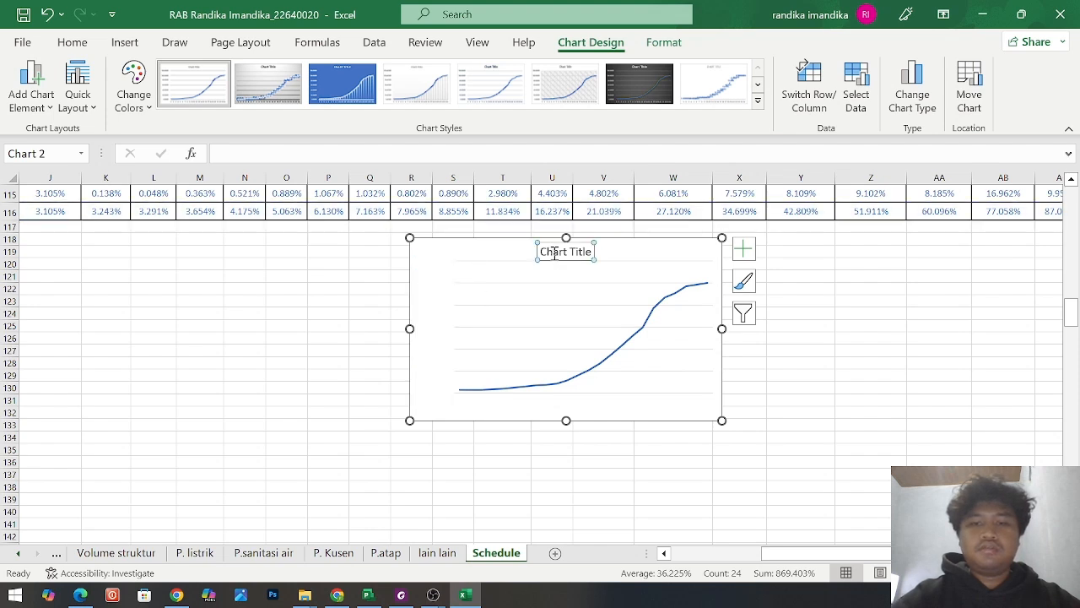
{"action": "key", "text": "Escape"}
{"action": "left_click", "coordinate": [544, 387]}
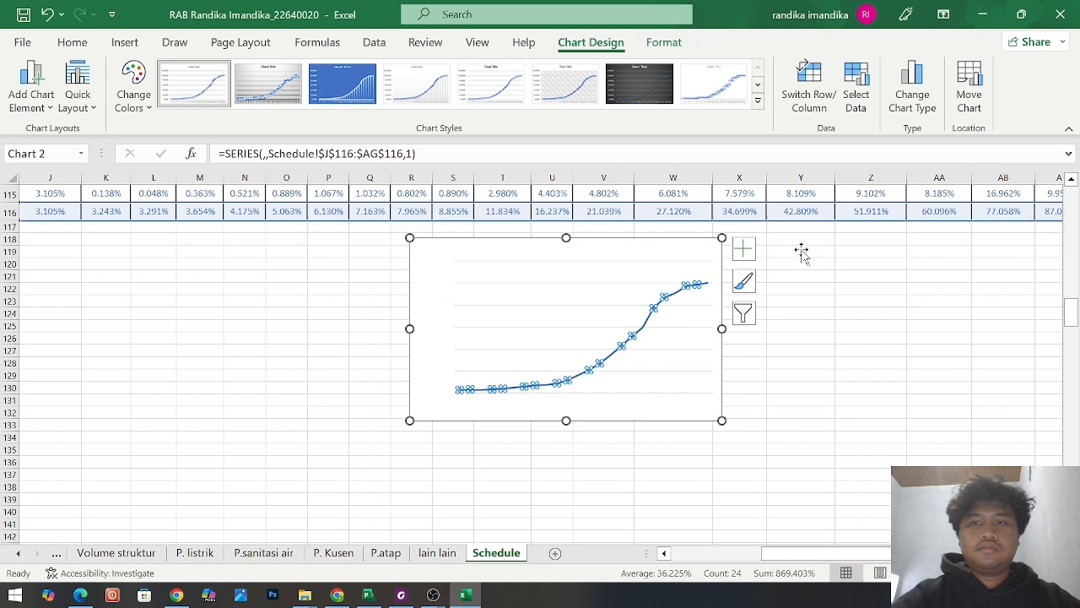
{"action": "key", "text": "ctrl+z"}
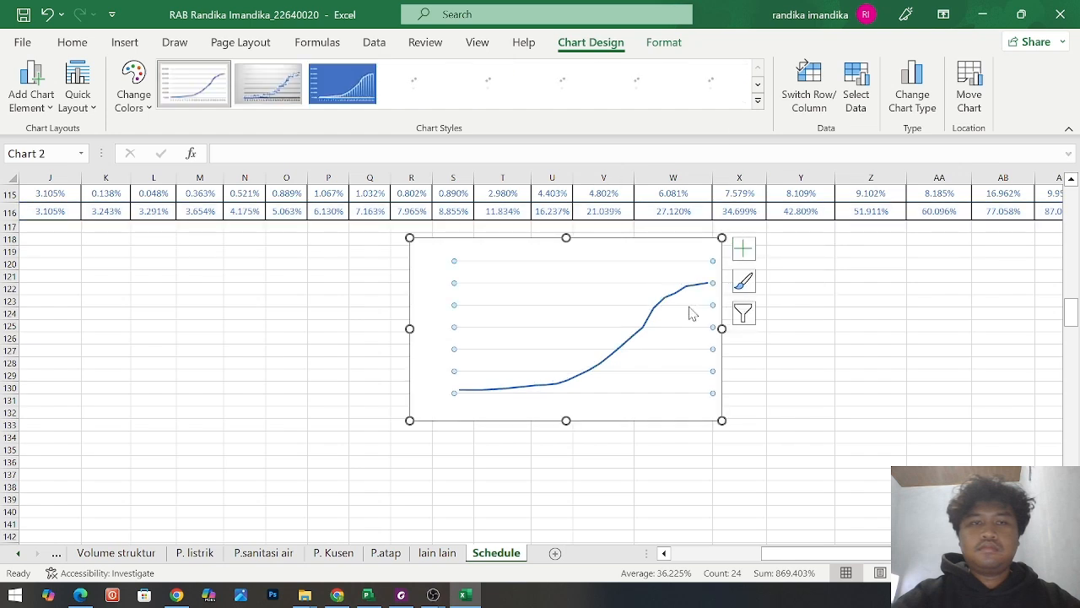
{"action": "left_click", "coordinate": [757, 95]}
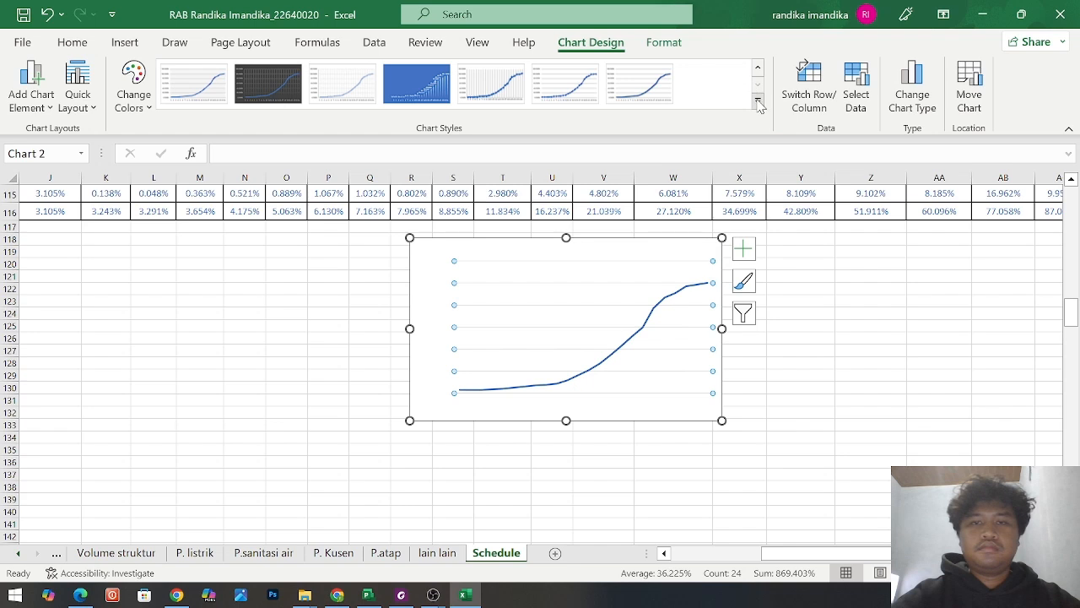
{"action": "left_click", "coordinate": [758, 102]}
{"action": "left_click", "coordinate": [840, 261]}
{"action": "left_click", "coordinate": [442, 268]}
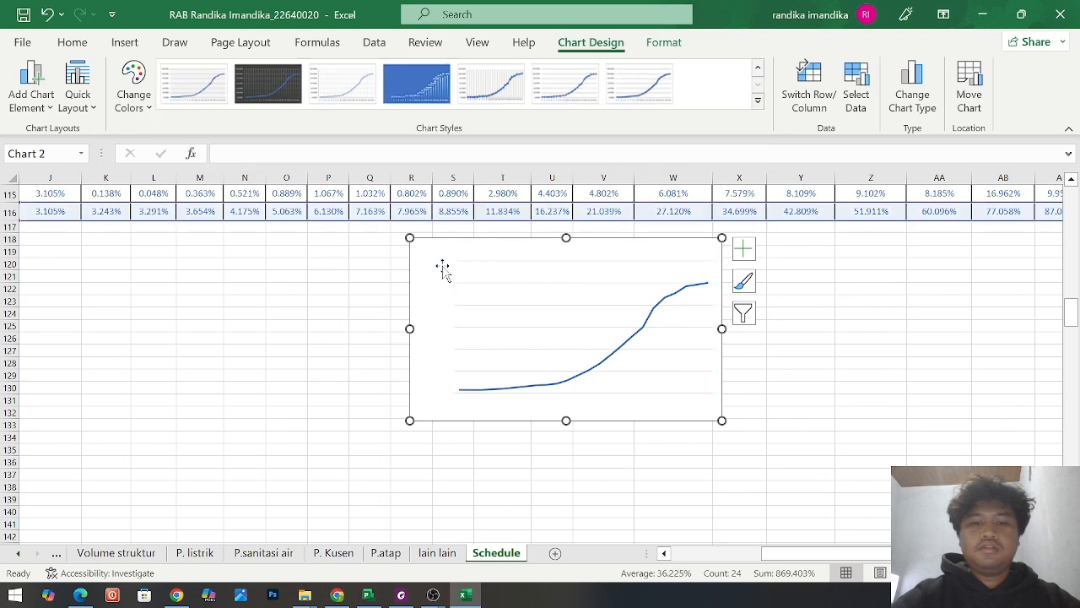
{"action": "left_click", "coordinate": [889, 341]}
Set the new line chart's chart area to no fill so the cells show through it
{"action": "left_click", "coordinate": [425, 383]}
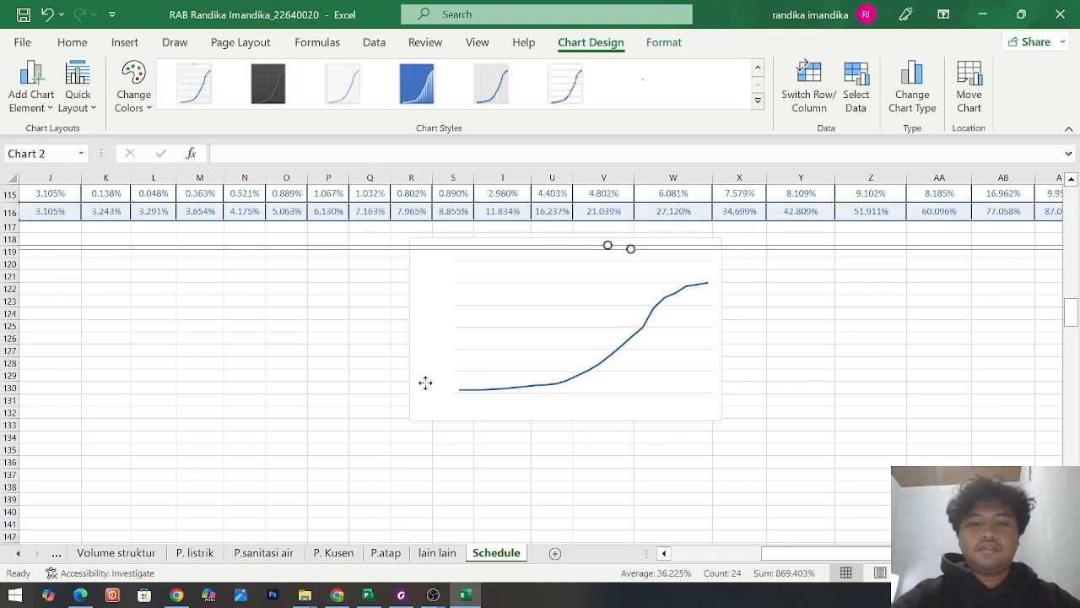
{"action": "right_click", "coordinate": [426, 390]}
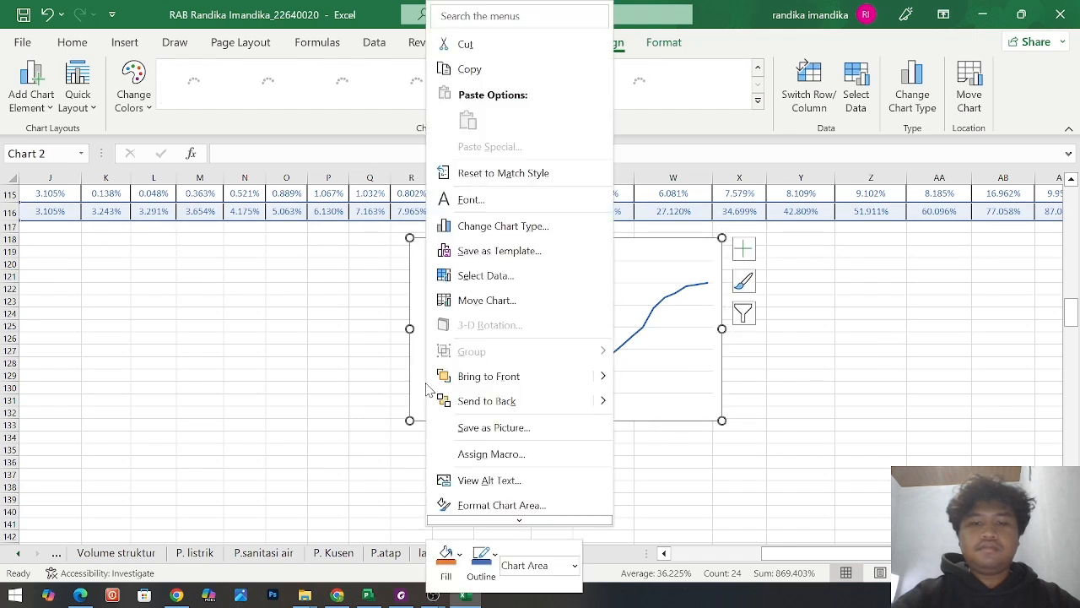
{"action": "left_click", "coordinate": [514, 506]}
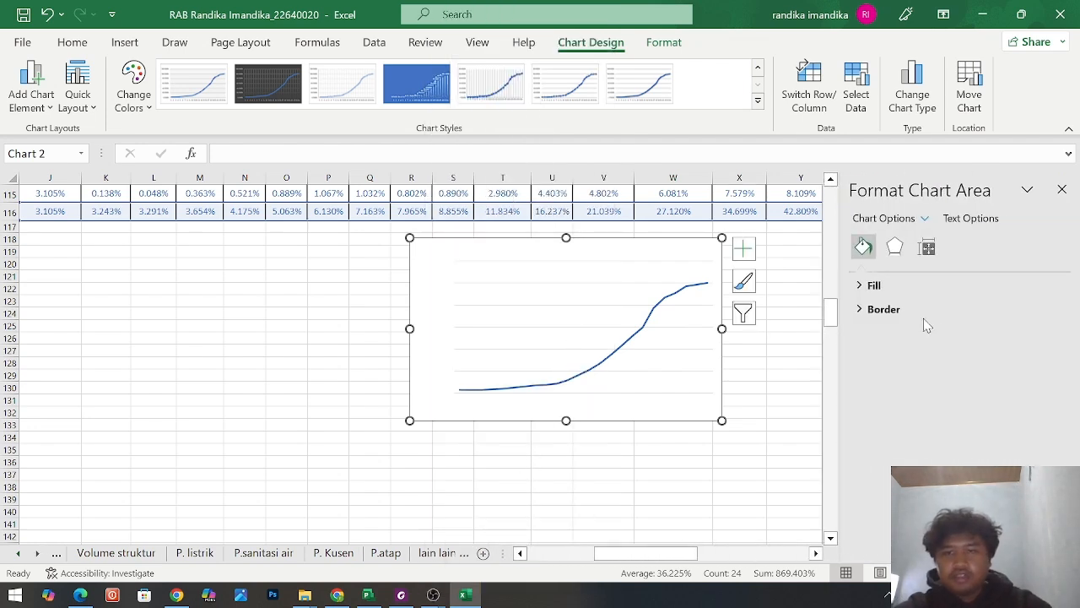
{"action": "left_click", "coordinate": [863, 289]}
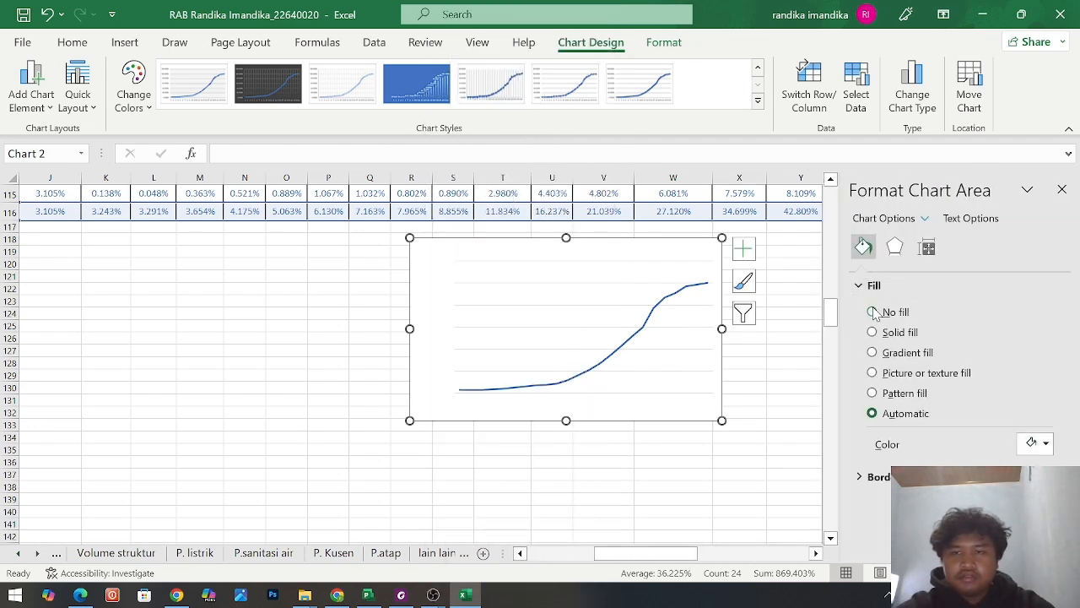
{"action": "left_click", "coordinate": [872, 312]}
{"action": "left_click", "coordinate": [644, 302]}
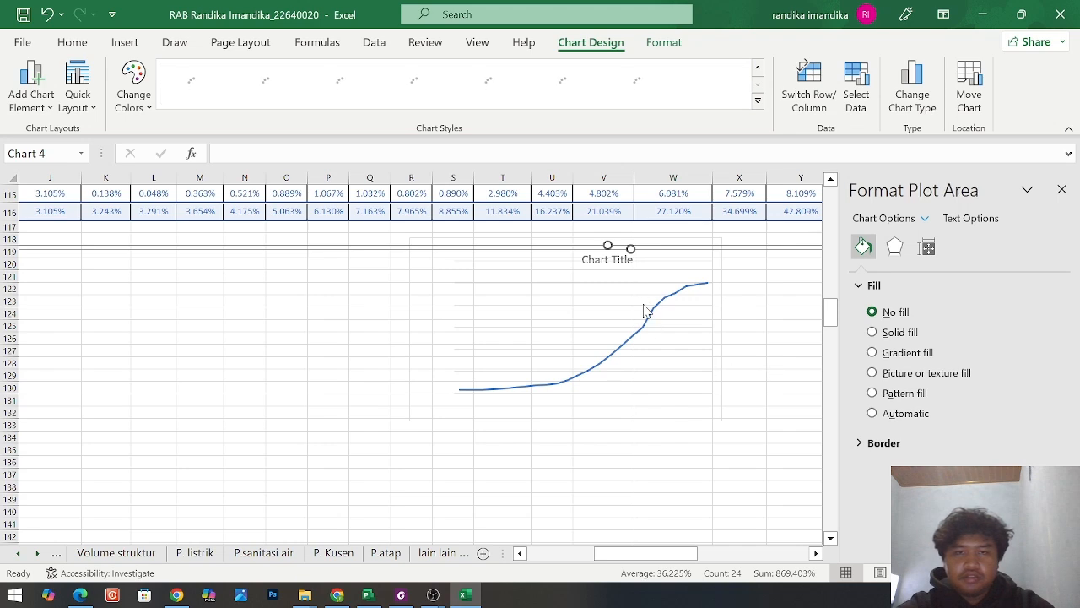
{"action": "left_click", "coordinate": [615, 258]}
{"action": "left_click", "coordinate": [616, 263]}
{"action": "left_click", "coordinate": [614, 260]}
{"action": "left_click", "coordinate": [621, 254]}
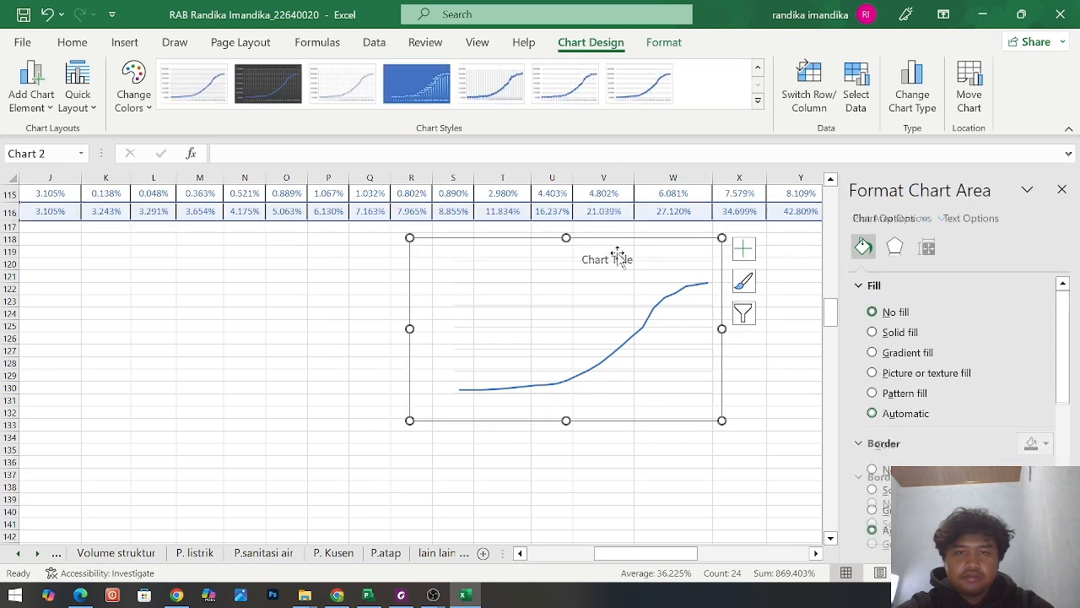
{"action": "left_click", "coordinate": [435, 430]}
{"action": "left_click", "coordinate": [405, 298]}
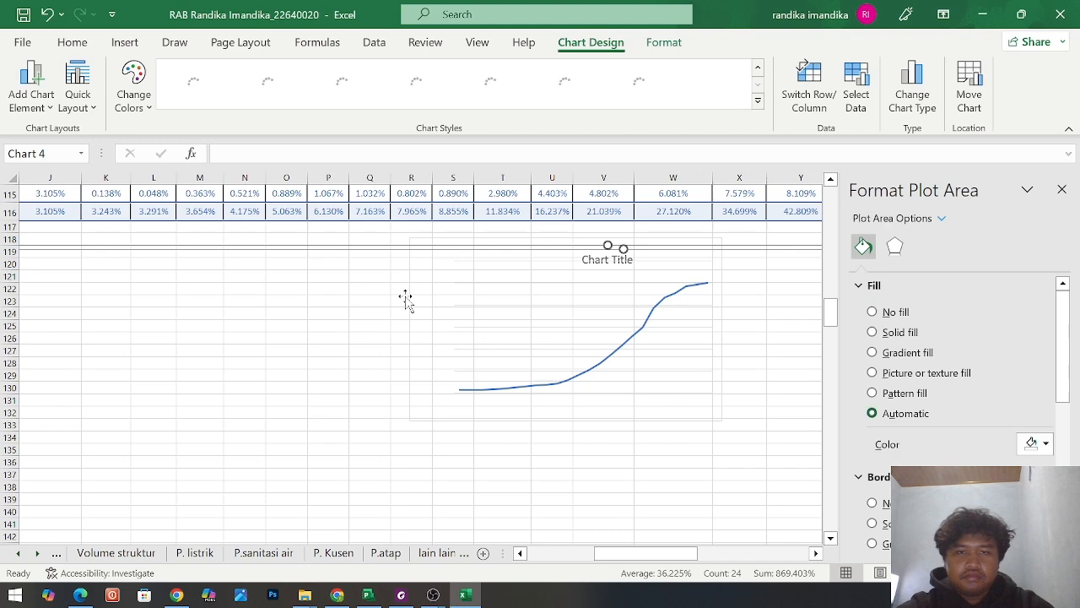
Move the transparent line chart onto the schedule grid, fitting its lower-left corner to column J just above row 115
{"action": "left_click_drag", "start_coordinate": [394, 350], "coordinate": [232, 233]}
{"action": "scroll", "coordinate": [232, 234], "scroll_direction": "up", "scroll_amount": 5, "text": "ctrl"}
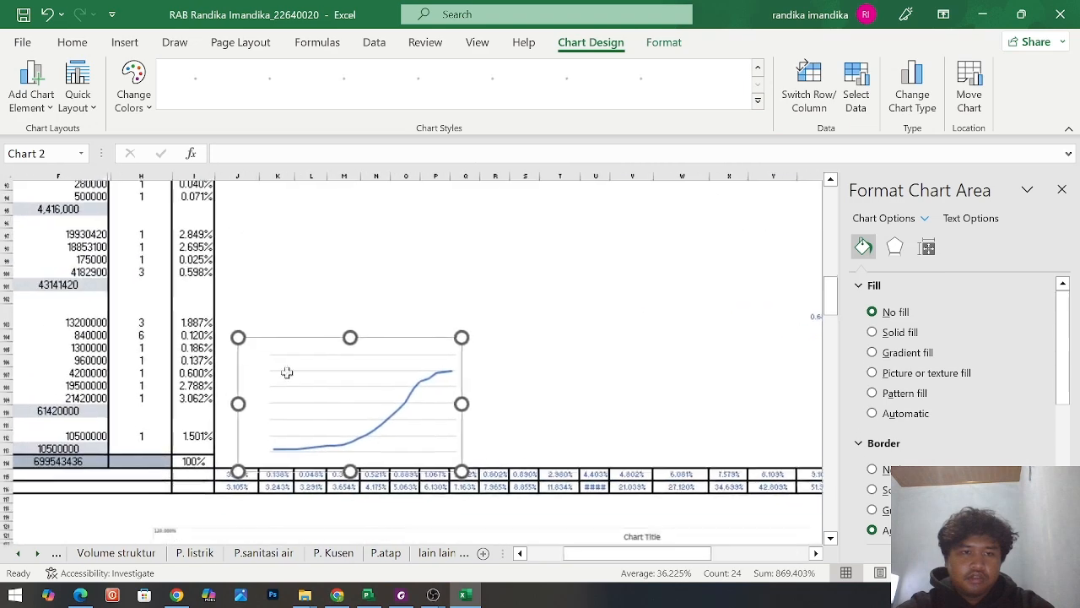
{"action": "scroll", "coordinate": [297, 411], "scroll_direction": "up", "scroll_amount": 5, "text": "ctrl"}
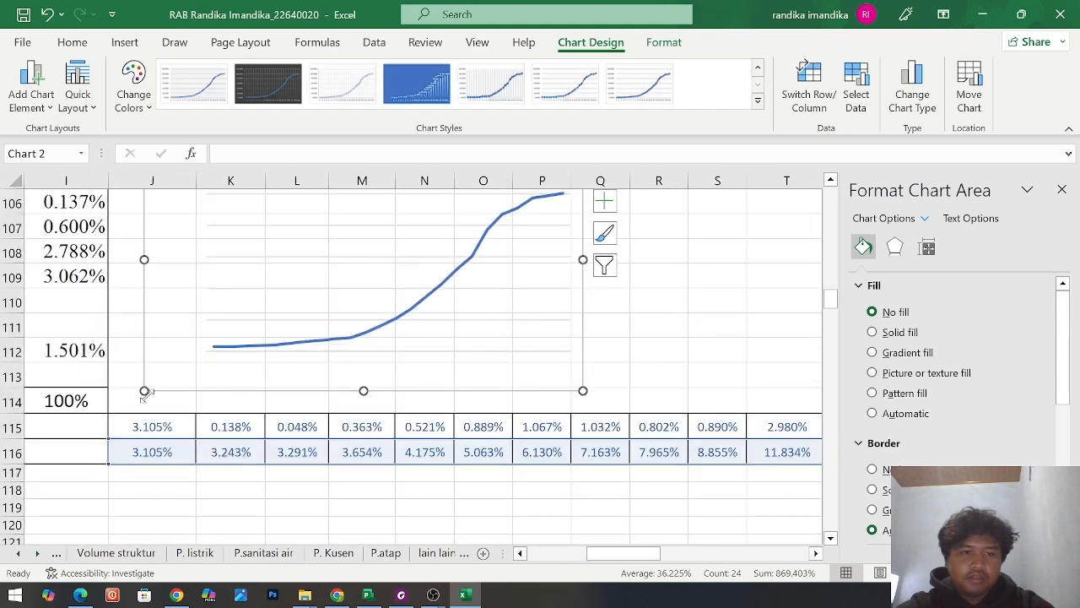
{"action": "left_click_drag", "start_coordinate": [162, 384], "coordinate": [140, 397]}
Enlarge the line chart upward and across the schedule grid, extending its upper-right corner to about column AB
{"action": "scroll", "coordinate": [354, 336], "scroll_direction": "down", "scroll_amount": 7, "text": "ctrl"}
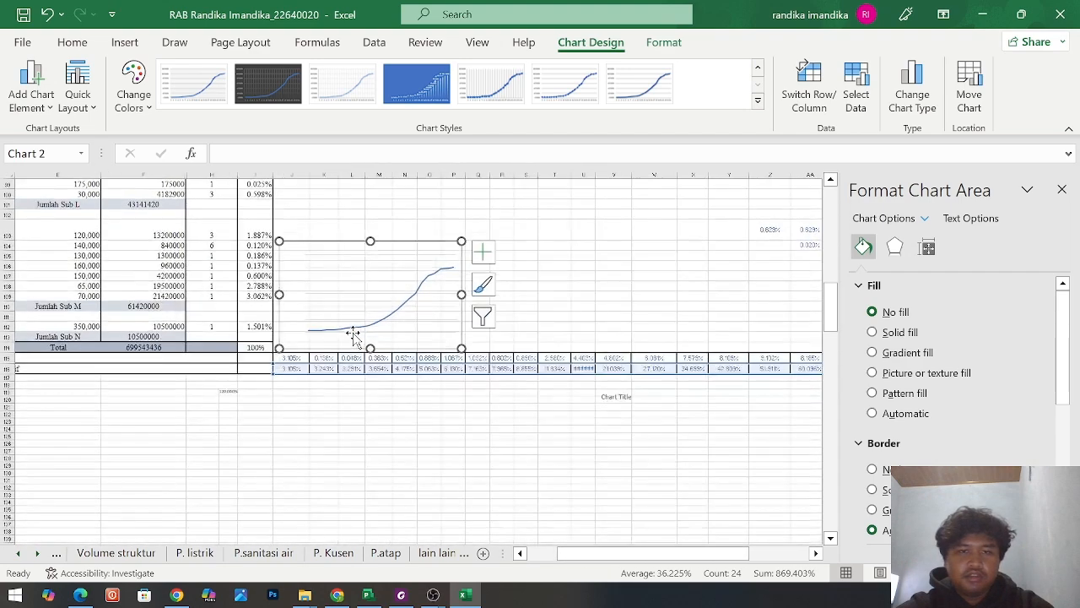
{"action": "scroll", "coordinate": [397, 313], "scroll_direction": "up", "scroll_amount": 4, "text": "ctrl"}
{"action": "scroll", "coordinate": [454, 327], "scroll_direction": "down", "scroll_amount": 5, "text": "ctrl"}
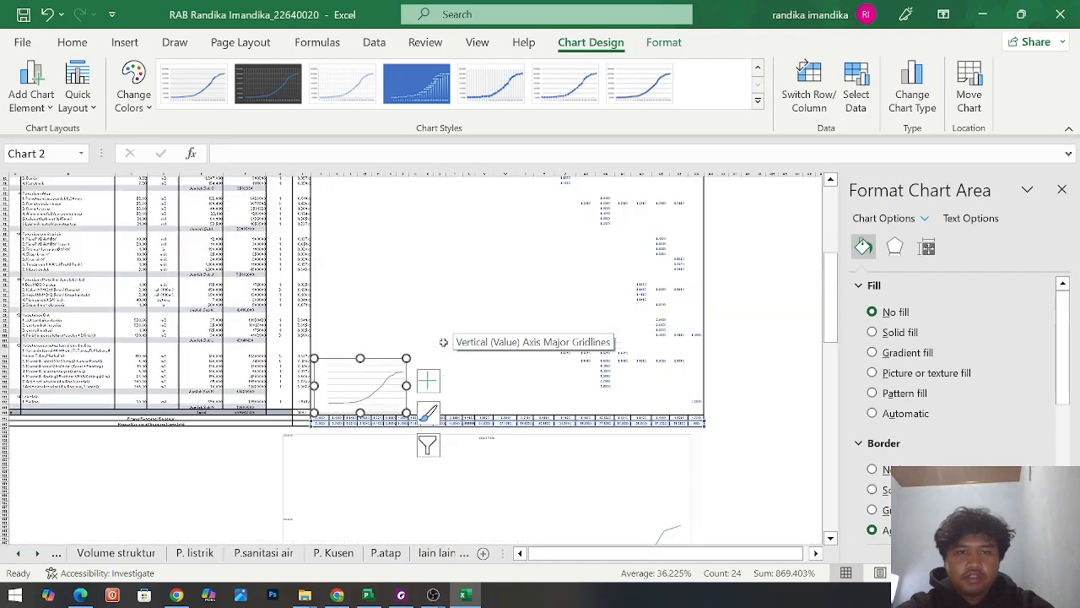
{"action": "left_click", "coordinate": [397, 380]}
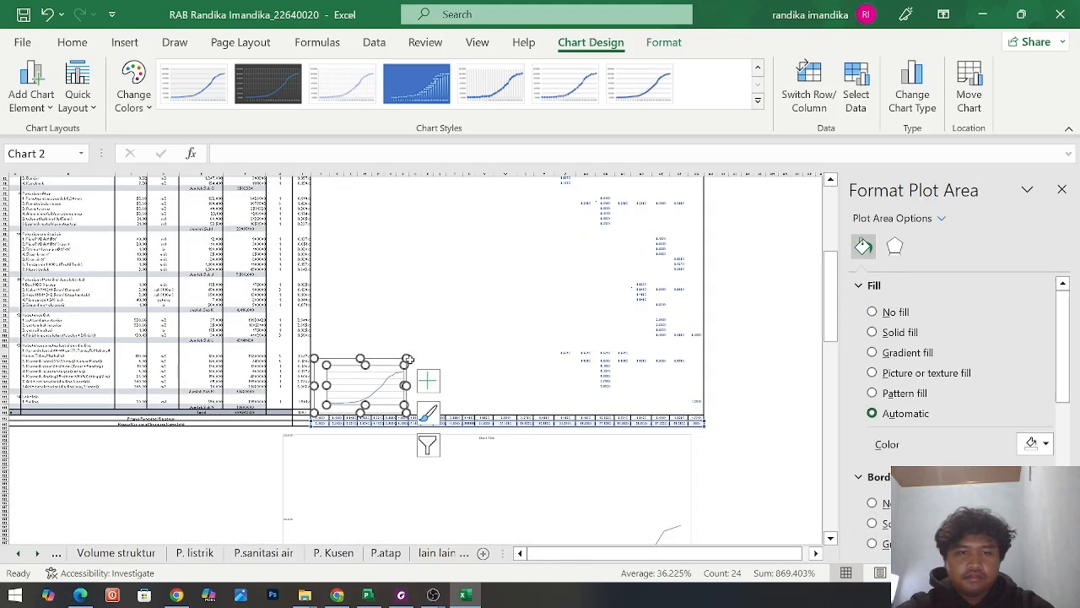
{"action": "scroll", "coordinate": [406, 356], "scroll_direction": "up", "scroll_amount": 3, "text": "ctrl"}
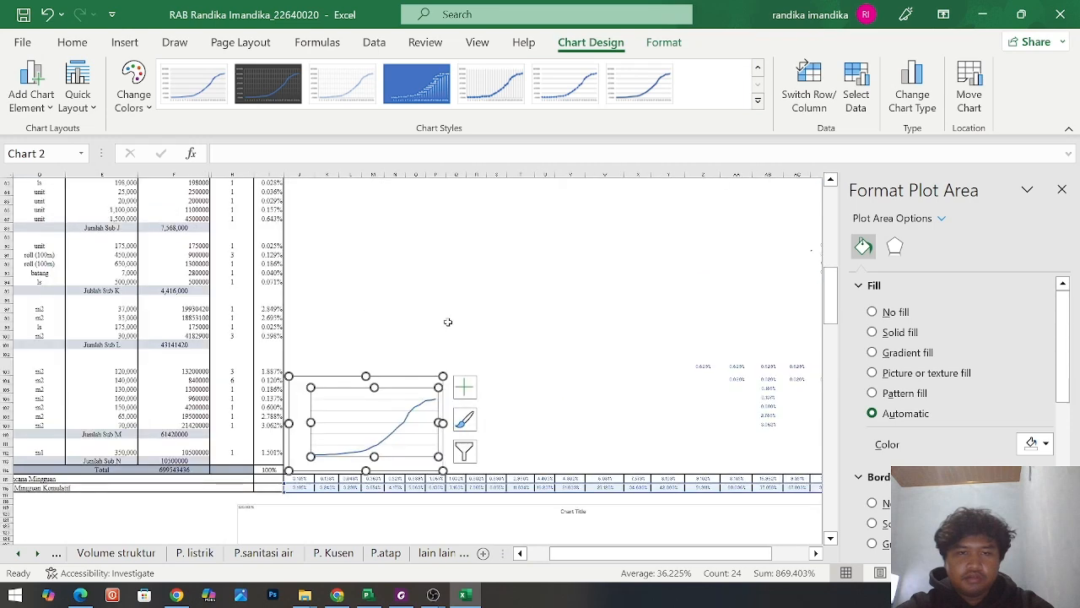
{"action": "left_click", "coordinate": [388, 412]}
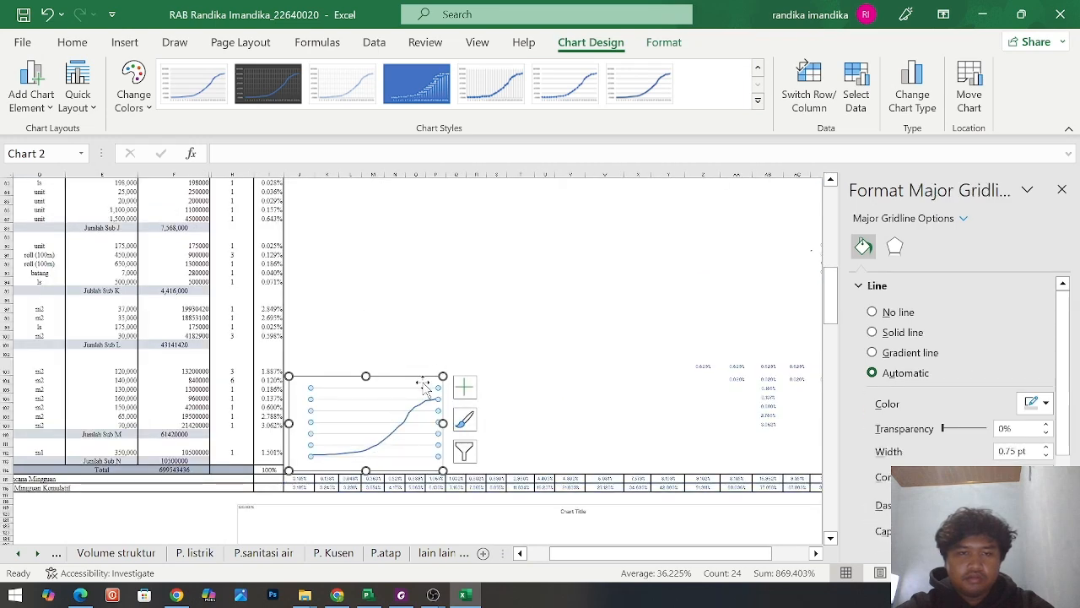
{"action": "left_click_drag", "start_coordinate": [442, 378], "coordinate": [780, 101]}
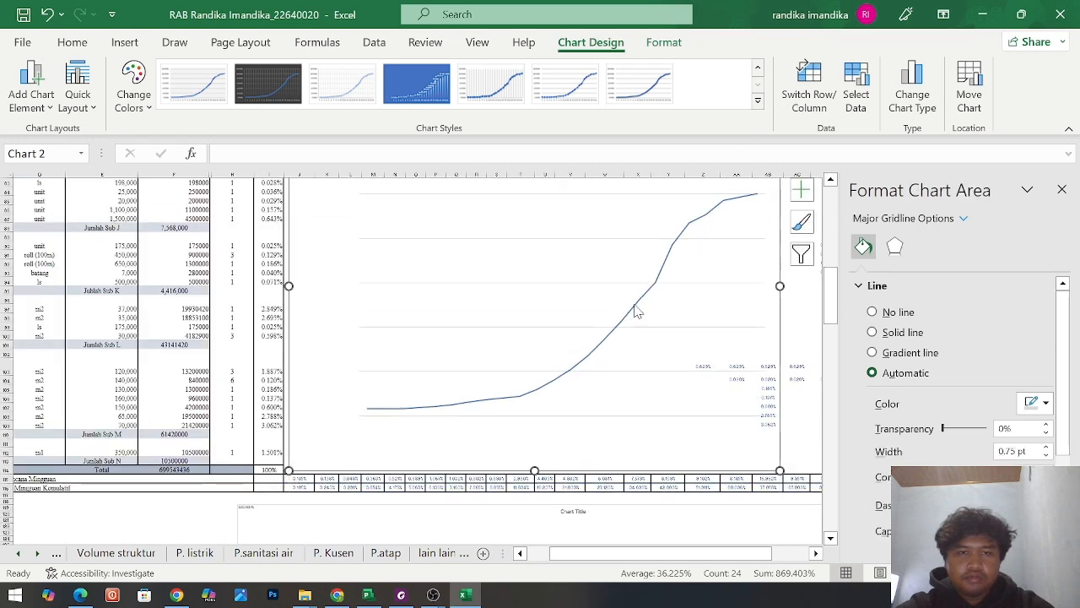
Enlarge the line chart upward to the sheet's first row and across to the schedule's last week column AG
{"action": "scroll", "coordinate": [612, 332], "scroll_direction": "up", "scroll_amount": 12}
{"action": "scroll", "coordinate": [612, 332], "scroll_direction": "right", "scroll_amount": 3}
{"action": "scroll", "coordinate": [612, 335], "scroll_direction": "right", "scroll_amount": 1}
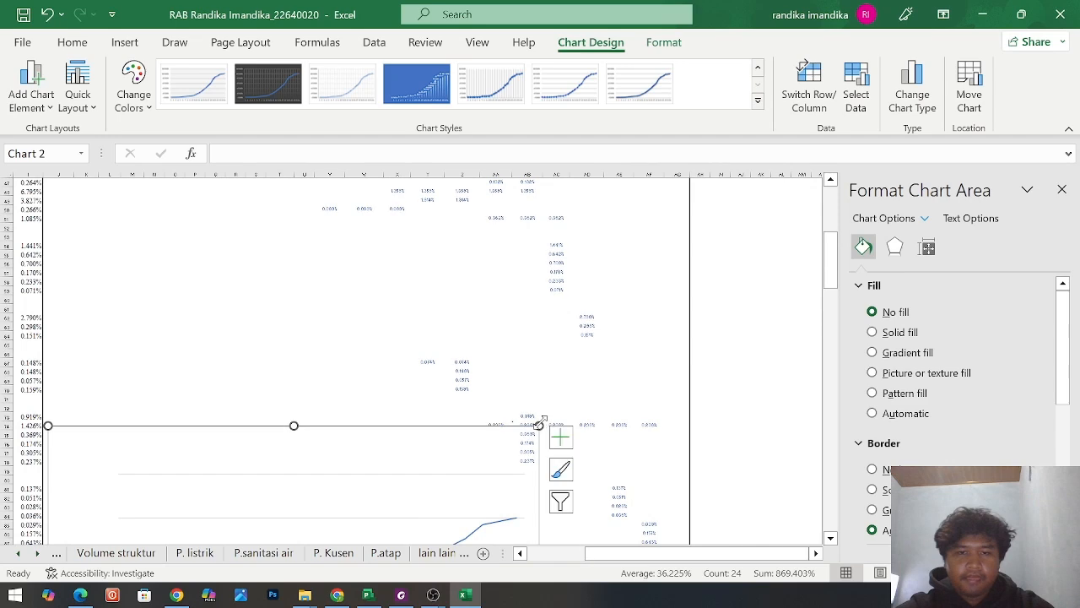
{"action": "left_click_drag", "start_coordinate": [538, 423], "coordinate": [630, 173]}
{"action": "scroll", "coordinate": [605, 389], "scroll_direction": "up", "scroll_amount": 10}
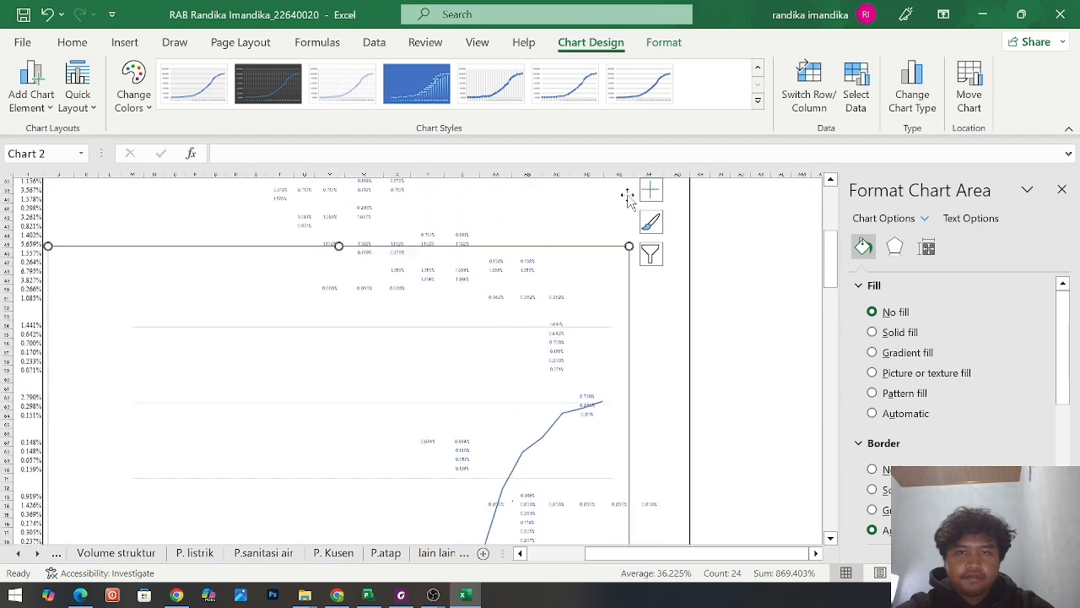
{"action": "scroll", "coordinate": [605, 388], "scroll_direction": "up", "scroll_amount": 2}
{"action": "left_click_drag", "start_coordinate": [629, 446], "coordinate": [670, 224]}
{"action": "scroll", "coordinate": [669, 270], "scroll_direction": "up", "scroll_amount": 8}
{"action": "scroll", "coordinate": [670, 337], "scroll_direction": "down", "scroll_amount": 2}
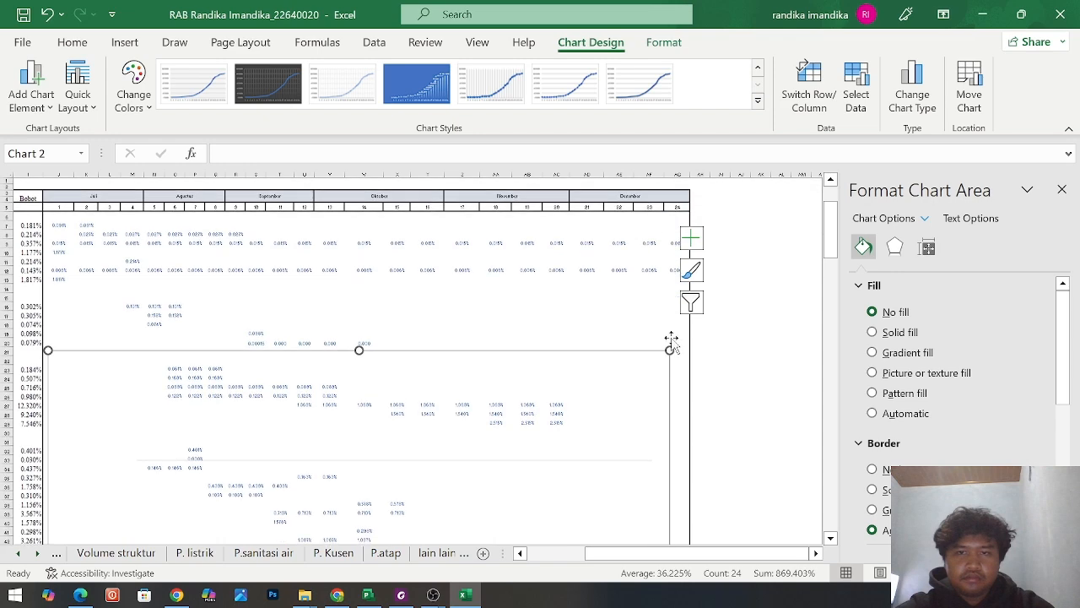
{"action": "left_click_drag", "start_coordinate": [667, 349], "coordinate": [692, 180]}
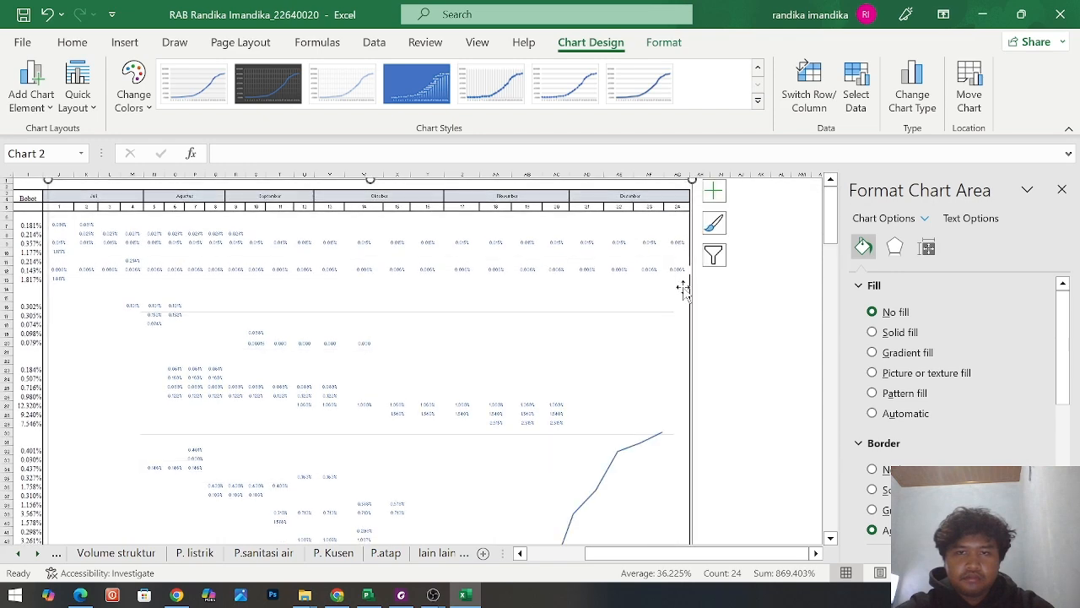
Stretch the plot area up to the week-number header and widen the chart slightly past column AG
{"action": "left_click", "coordinate": [663, 403]}
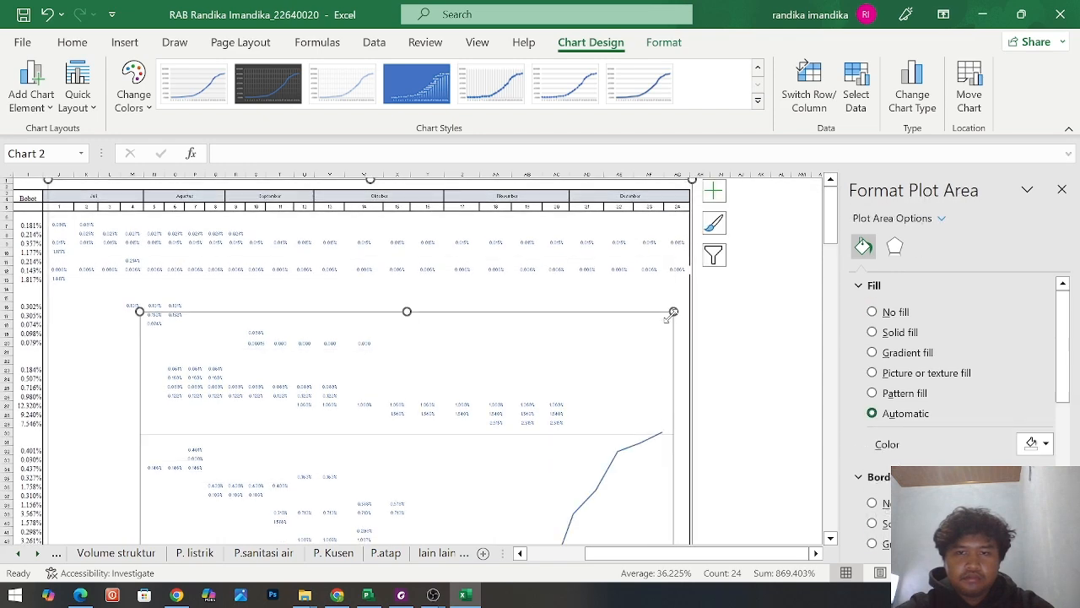
{"action": "left_click_drag", "start_coordinate": [673, 311], "coordinate": [679, 204]}
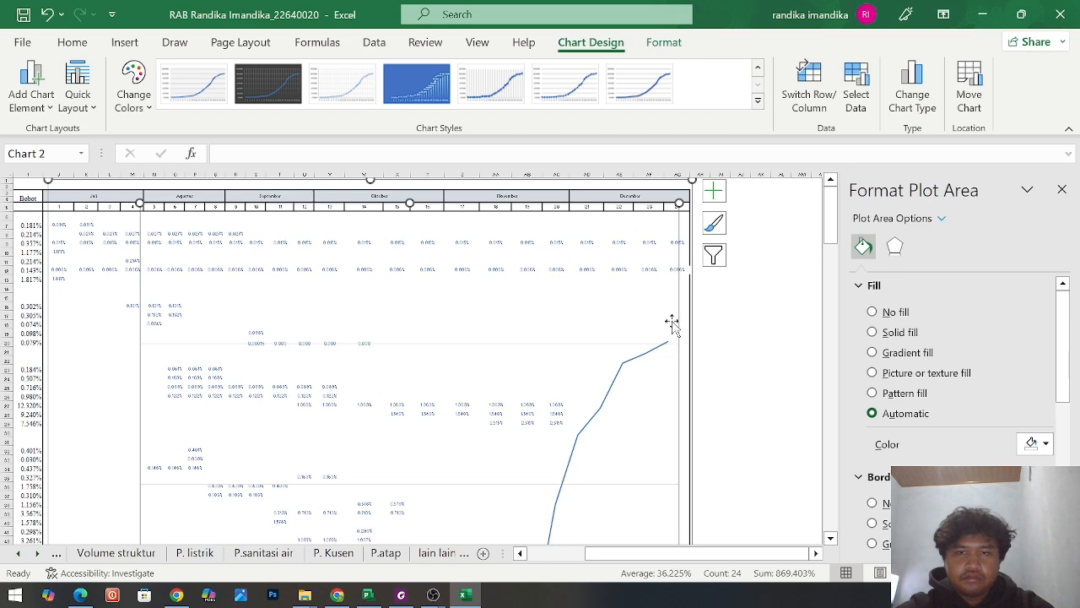
{"action": "scroll", "coordinate": [677, 200], "scroll_direction": "up", "scroll_amount": 2}
{"action": "scroll", "coordinate": [678, 202], "scroll_direction": "down", "scroll_amount": 2}
{"action": "left_click_drag", "start_coordinate": [692, 180], "coordinate": [717, 178]}
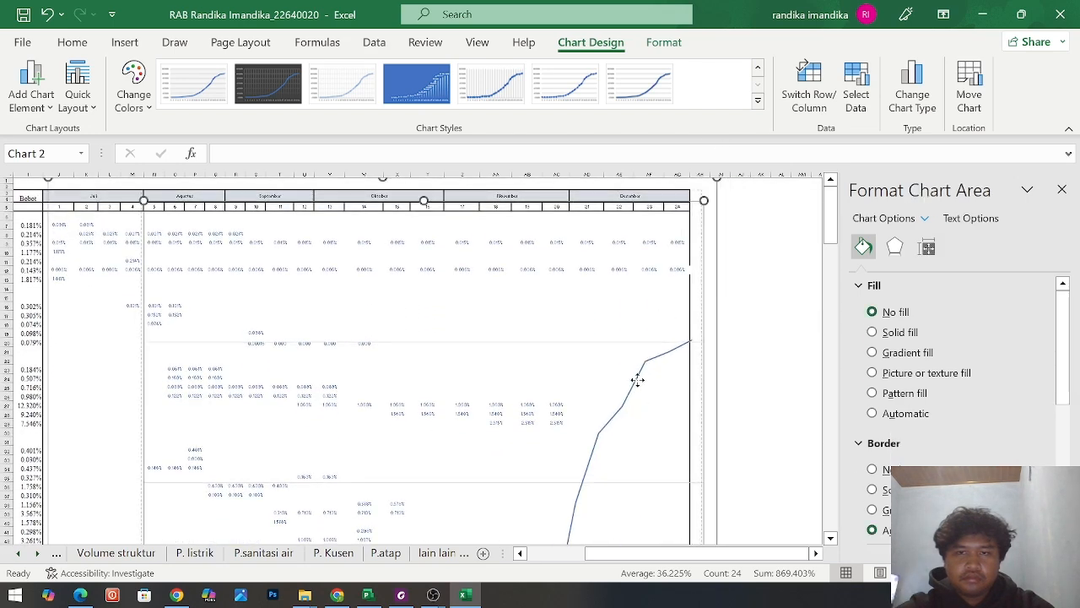
Move and resize the plot area so its upper-right corner sits above the week 24 column
{"action": "left_click_drag", "start_coordinate": [635, 375], "coordinate": [630, 355]}
{"action": "left_click_drag", "start_coordinate": [698, 181], "coordinate": [672, 145]}
{"action": "left_click_drag", "start_coordinate": [627, 413], "coordinate": [655, 318]}
{"action": "left_click_drag", "start_coordinate": [662, 281], "coordinate": [662, 281]}
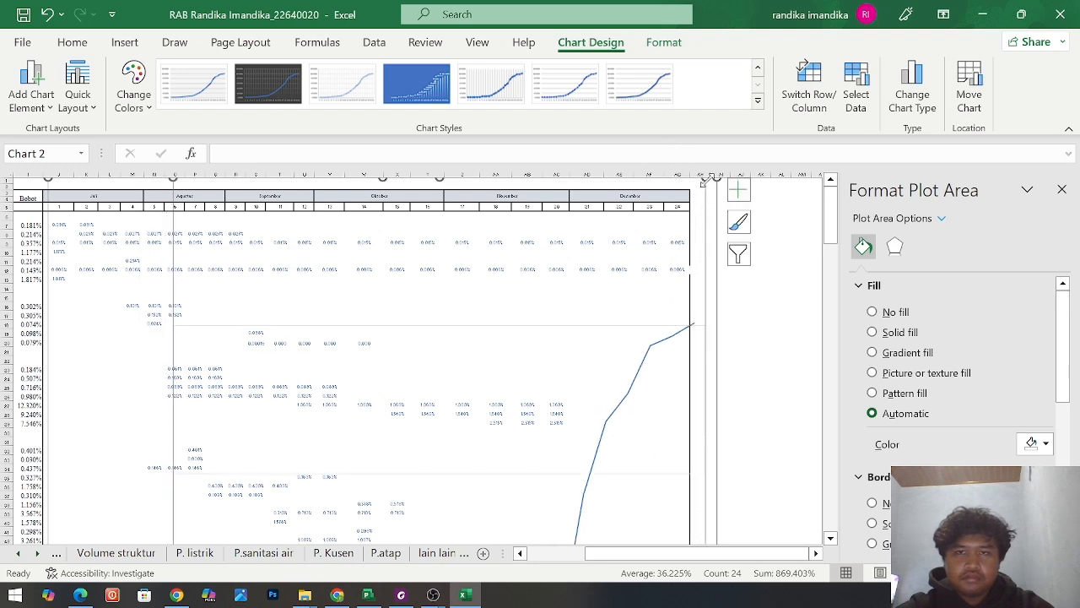
{"action": "left_click_drag", "start_coordinate": [707, 181], "coordinate": [780, 20]}
{"action": "left_click_drag", "start_coordinate": [636, 385], "coordinate": [648, 349]}
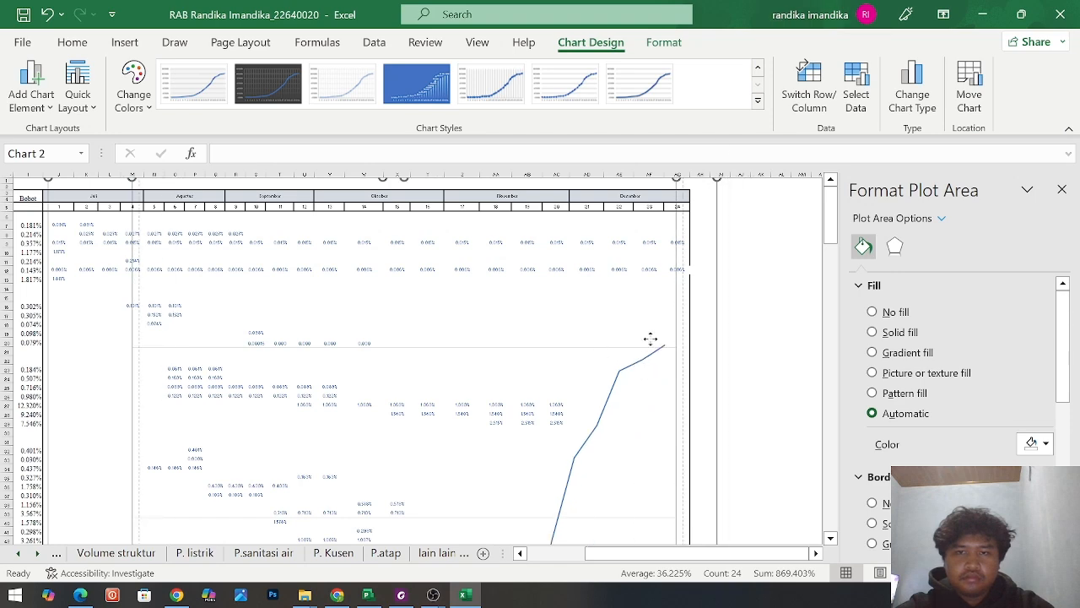
{"action": "left_click_drag", "start_coordinate": [662, 232], "coordinate": [663, 232]}
{"action": "scroll", "coordinate": [665, 269], "scroll_direction": "up", "scroll_amount": 2}
{"action": "scroll", "coordinate": [668, 287], "scroll_direction": "down", "scroll_amount": 2}
{"action": "left_click_drag", "start_coordinate": [693, 181], "coordinate": [679, 186]}
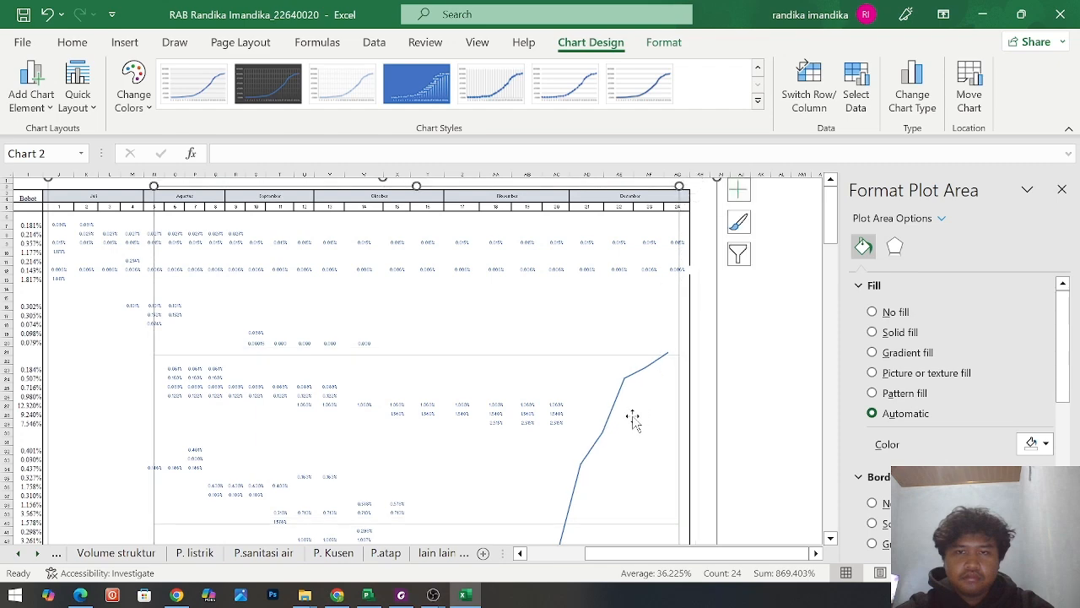
Shrink the chart and its plot area from the lower-left corner, pulling them inward from column J and row 114
{"action": "scroll", "coordinate": [639, 393], "scroll_direction": "down", "scroll_amount": 5}
{"action": "scroll", "coordinate": [639, 393], "scroll_direction": "down", "scroll_amount": 6}
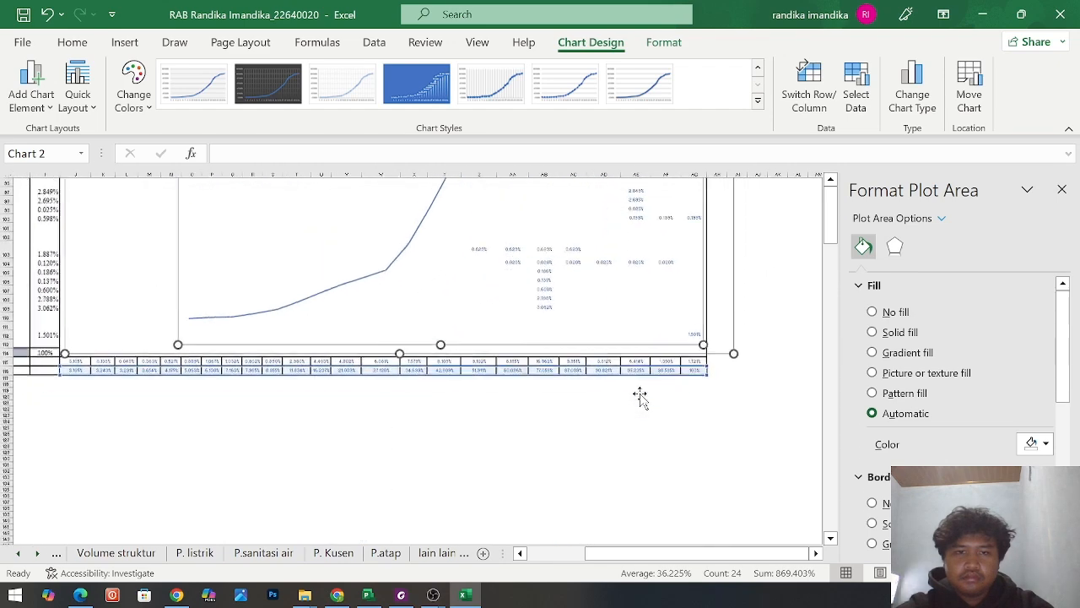
{"action": "left_click_drag", "start_coordinate": [289, 338], "coordinate": [313, 275]}
{"action": "left_click", "coordinate": [252, 369]}
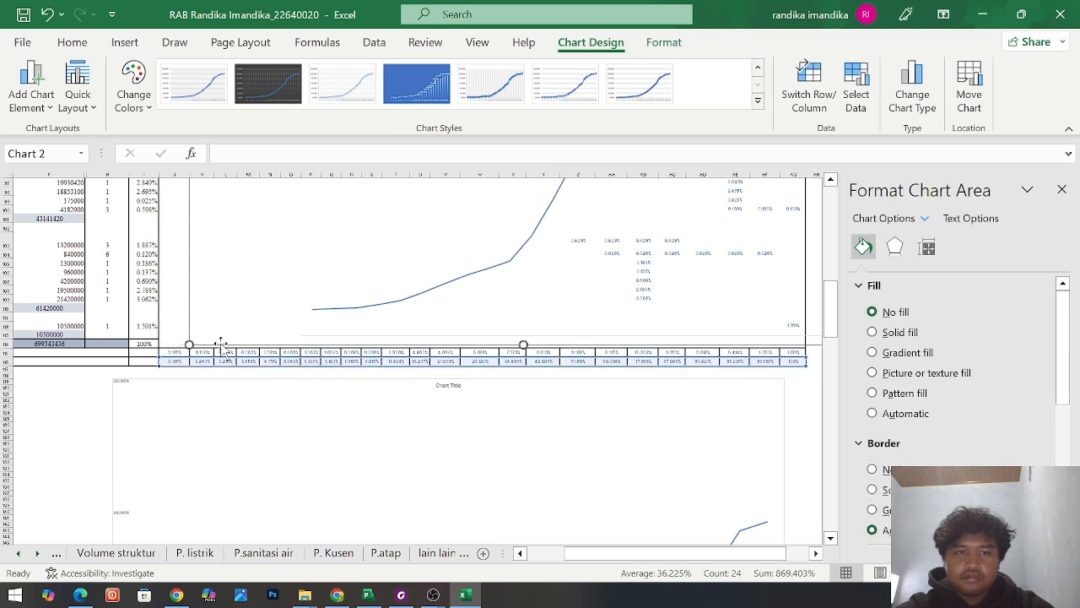
{"action": "left_click_drag", "start_coordinate": [189, 344], "coordinate": [197, 327]}
{"action": "scroll", "coordinate": [293, 317], "scroll_direction": "up", "scroll_amount": 10}
{"action": "scroll", "coordinate": [293, 317], "scroll_direction": "right", "scroll_amount": 6}
{"action": "scroll", "coordinate": [293, 317], "scroll_direction": "down", "scroll_amount": 4}
{"action": "scroll", "coordinate": [293, 317], "scroll_direction": "left", "scroll_amount": 2}
{"action": "scroll", "coordinate": [293, 317], "scroll_direction": "down", "scroll_amount": 3}
{"action": "scroll", "coordinate": [293, 318], "scroll_direction": "up", "scroll_amount": 1}
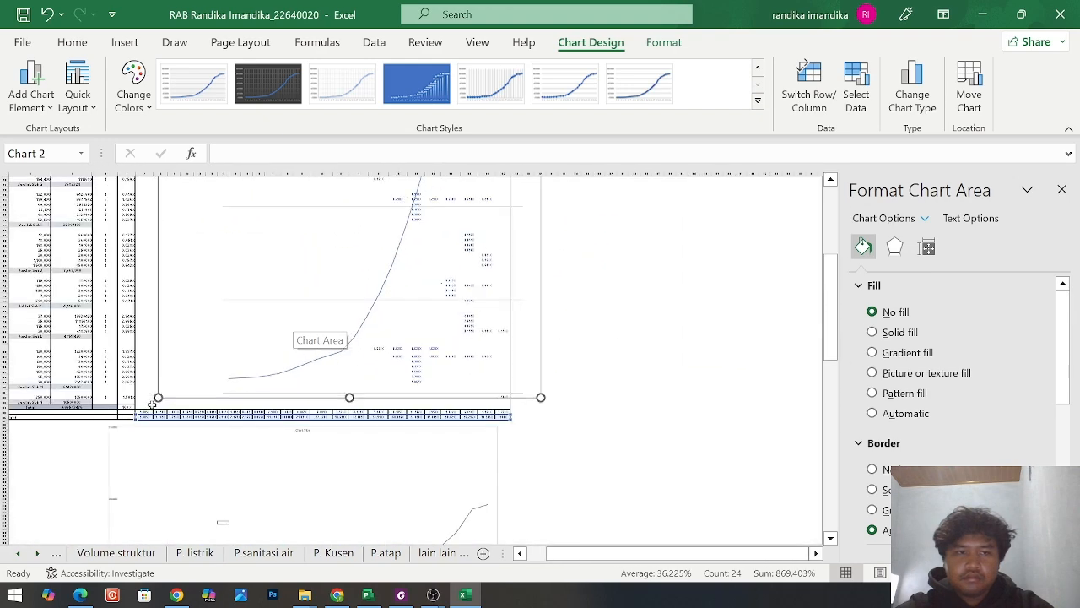
{"action": "left_click_drag", "start_coordinate": [158, 397], "coordinate": [193, 325]}
{"action": "scroll", "coordinate": [301, 301], "scroll_direction": "up", "scroll_amount": 3}
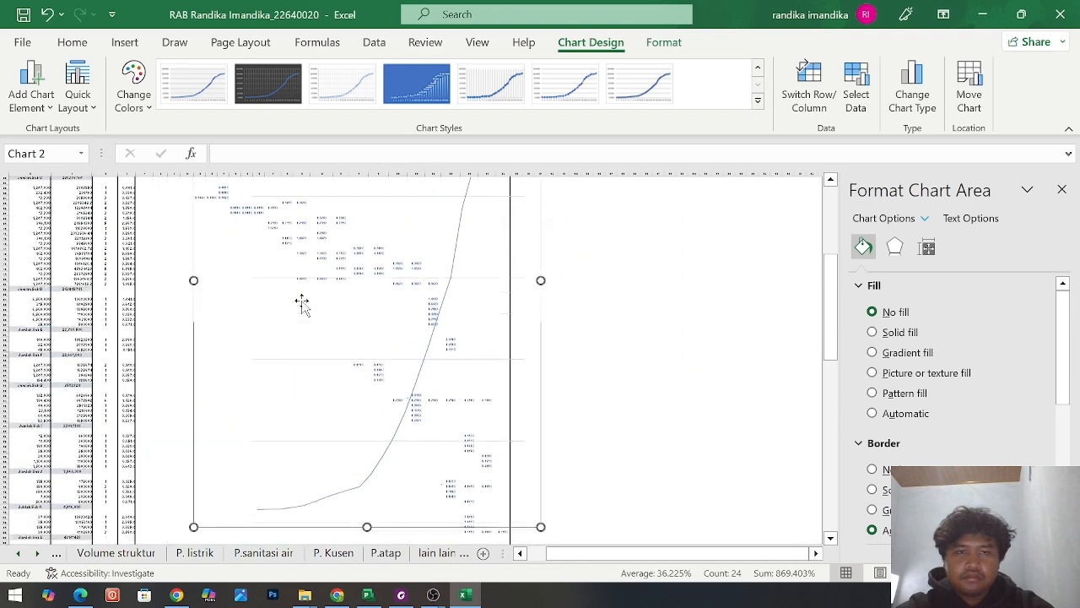
{"action": "scroll", "coordinate": [301, 301], "scroll_direction": "up", "scroll_amount": 1}
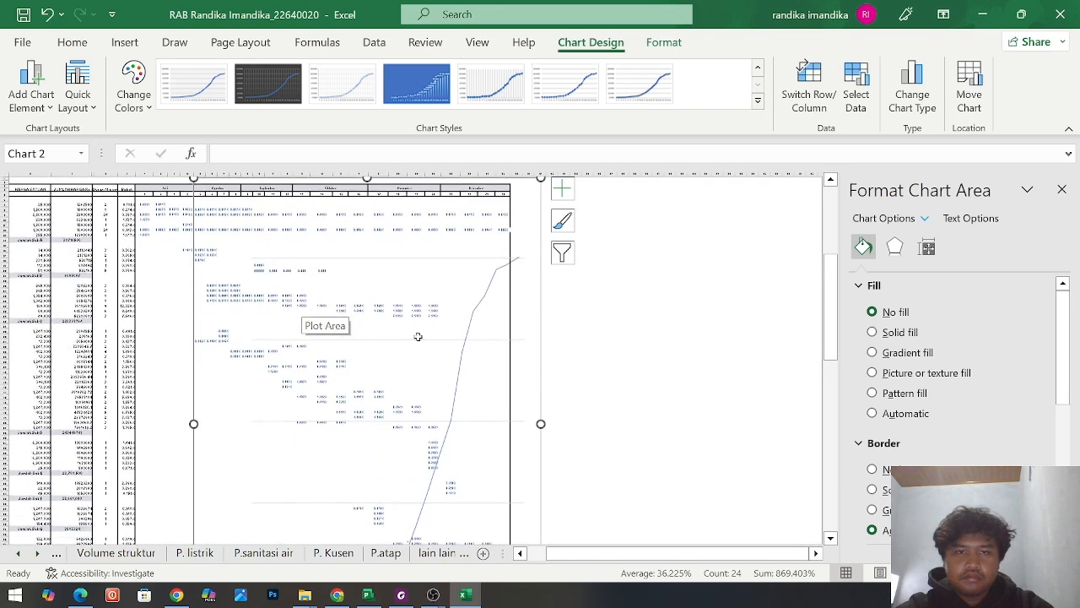
Fit the plot area's upper-right corner to the week 24 column and pull its lower-left corner inward within the chart
{"action": "left_click", "coordinate": [484, 226]}
{"action": "left_click_drag", "start_coordinate": [523, 179], "coordinate": [495, 187]}
{"action": "left_click_drag", "start_coordinate": [436, 332], "coordinate": [445, 287]}
{"action": "scroll", "coordinate": [417, 357], "scroll_direction": "down", "scroll_amount": 12}
{"action": "left_click_drag", "start_coordinate": [261, 385], "coordinate": [301, 256]}
{"action": "scroll", "coordinate": [316, 472], "scroll_direction": "up", "scroll_amount": 12}
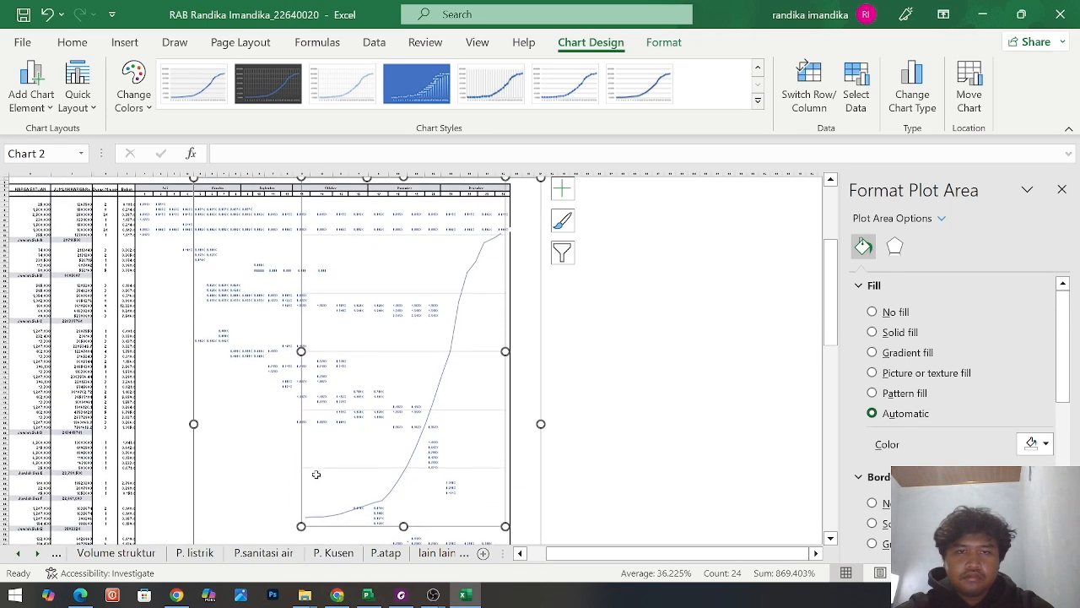
{"action": "left_click_drag", "start_coordinate": [493, 265], "coordinate": [488, 265]}
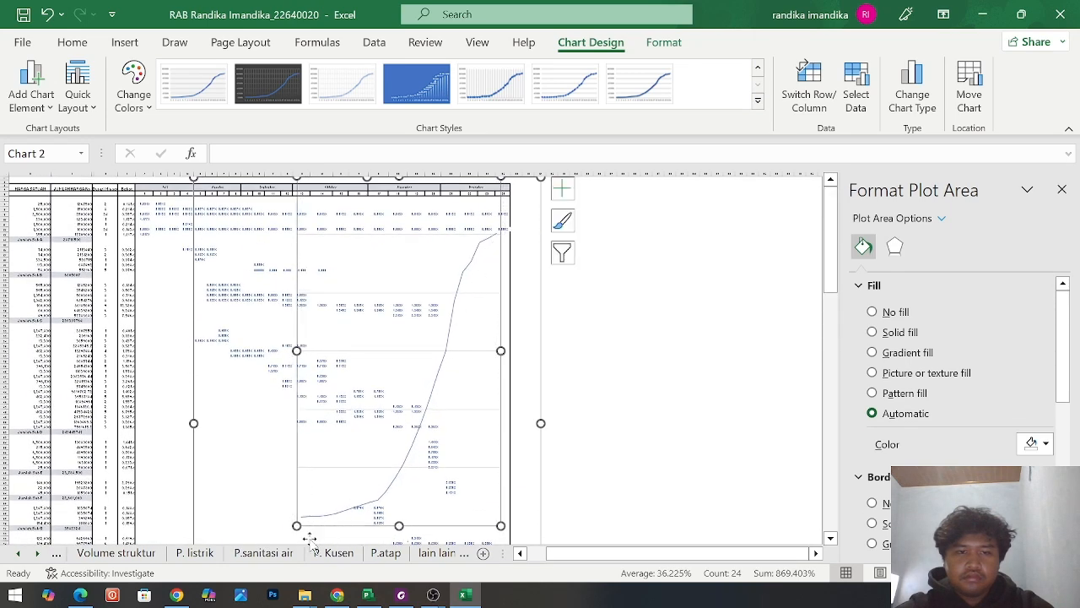
{"action": "left_click_drag", "start_coordinate": [296, 526], "coordinate": [315, 444]}
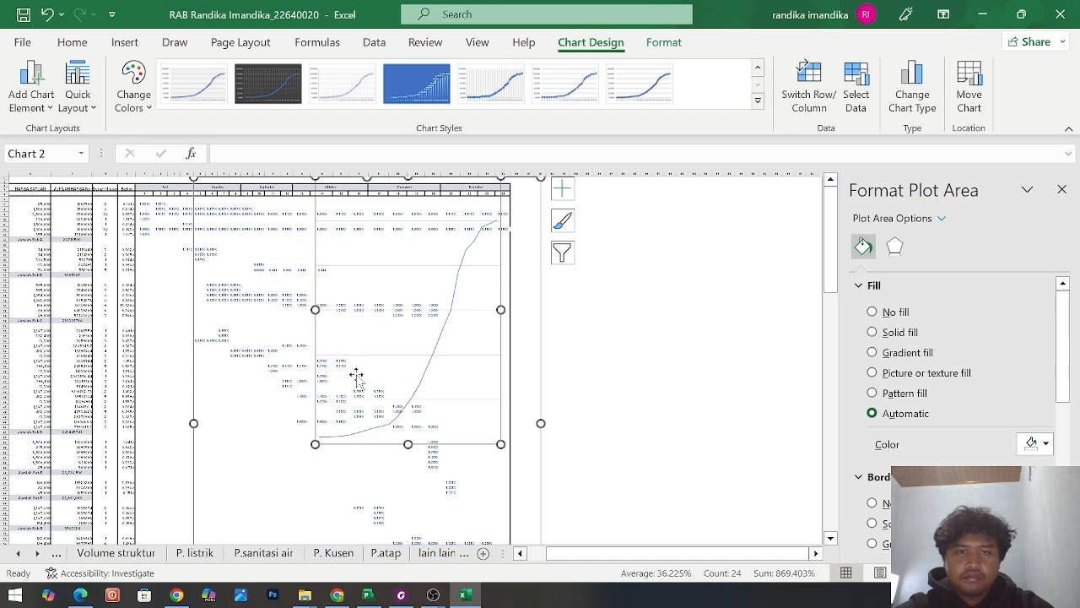
Extend the chart's lower-left corner down to the start of column J at row 116
{"action": "scroll", "coordinate": [362, 367], "scroll_direction": "down", "scroll_amount": 5}
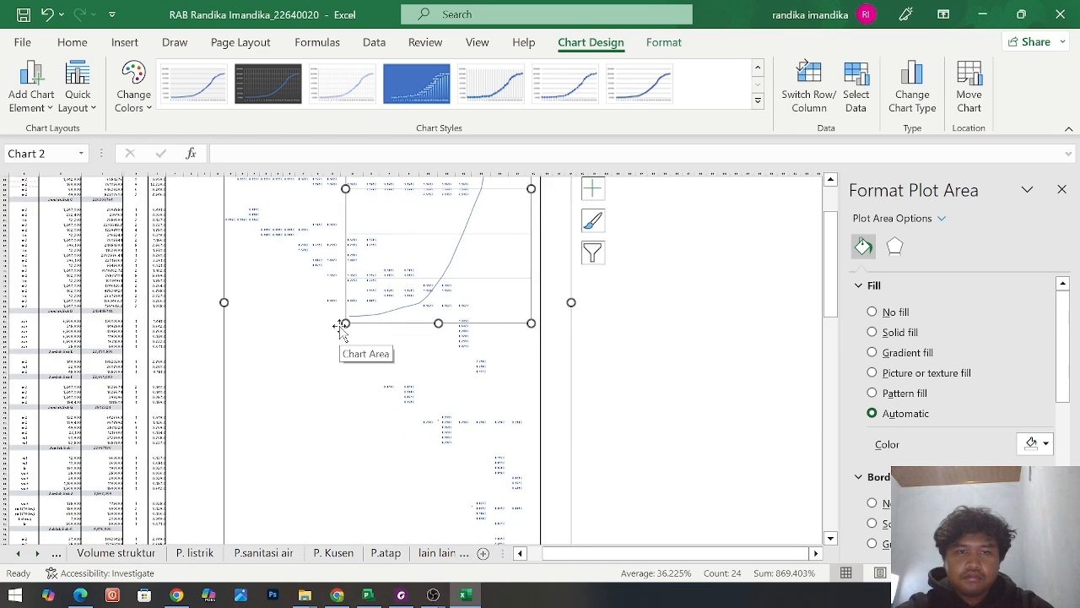
{"action": "left_click_drag", "start_coordinate": [345, 323], "coordinate": [230, 443]}
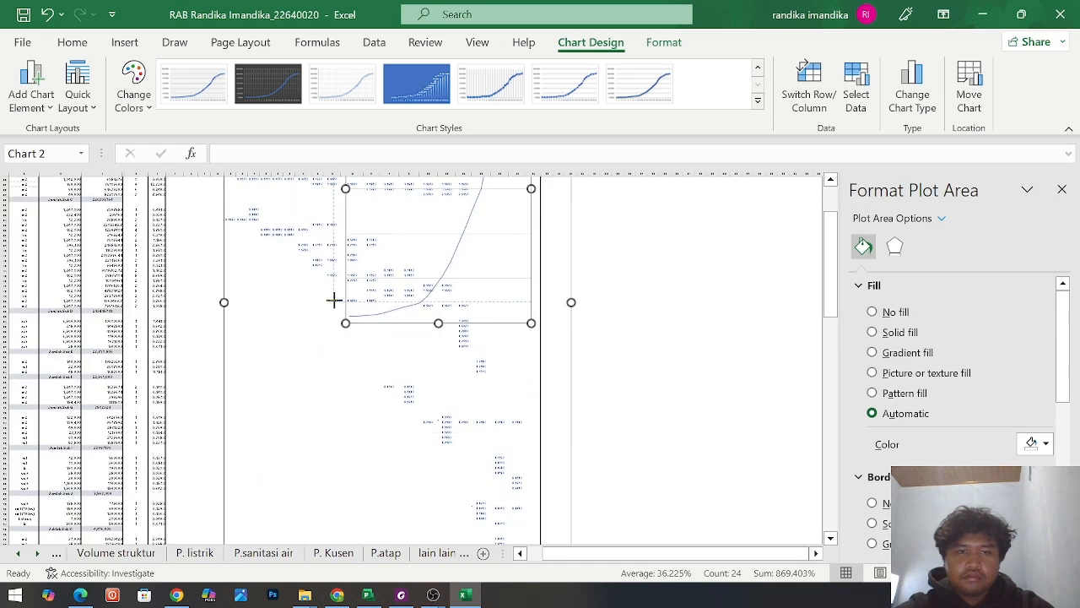
{"action": "scroll", "coordinate": [343, 324], "scroll_direction": "down", "scroll_amount": 15}
{"action": "scroll", "coordinate": [253, 267], "scroll_direction": "up", "scroll_amount": 5}
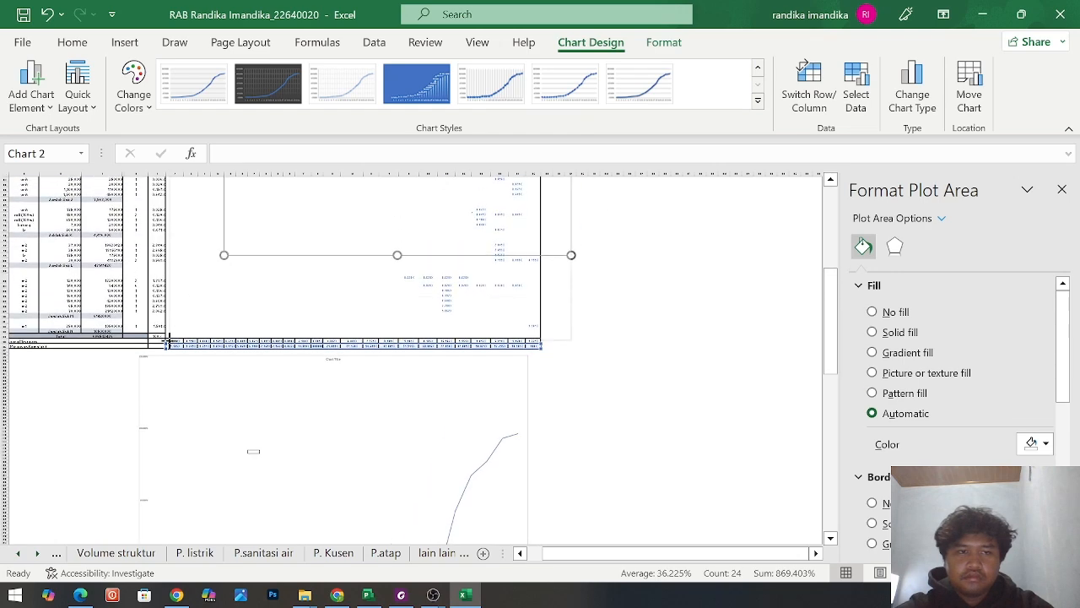
{"action": "left_click", "coordinate": [165, 348]}
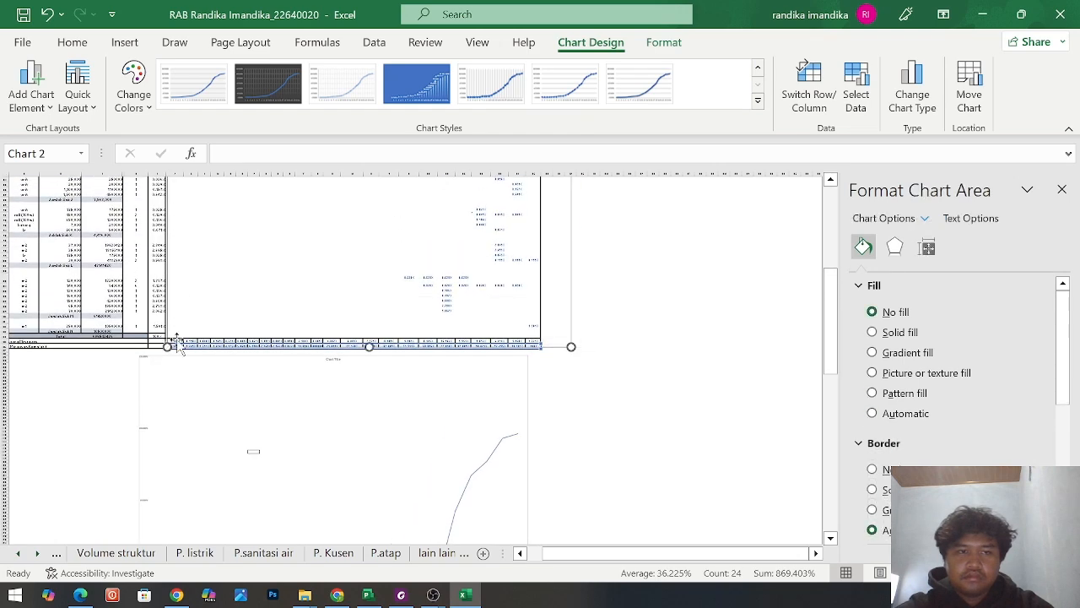
Stretch the plot area's lower-left corner down and outward toward column J at the bottom of the schedule
{"action": "scroll", "coordinate": [265, 282], "scroll_direction": "up", "scroll_amount": 10}
{"action": "scroll", "coordinate": [301, 374], "scroll_direction": "down", "scroll_amount": 10}
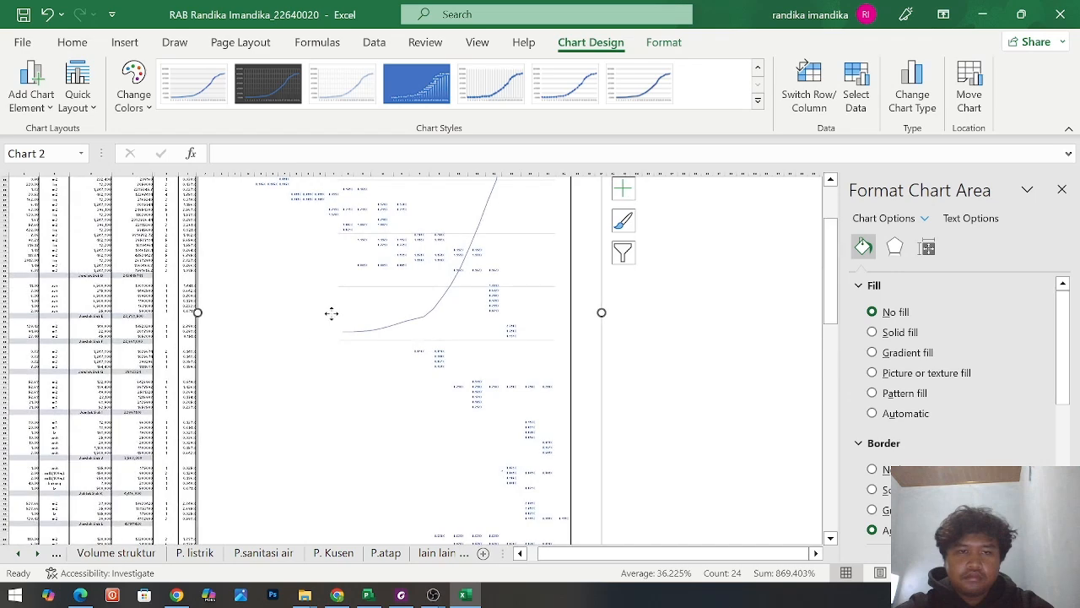
{"action": "left_click", "coordinate": [355, 327]}
{"action": "left_click_drag", "start_coordinate": [337, 340], "coordinate": [300, 466]}
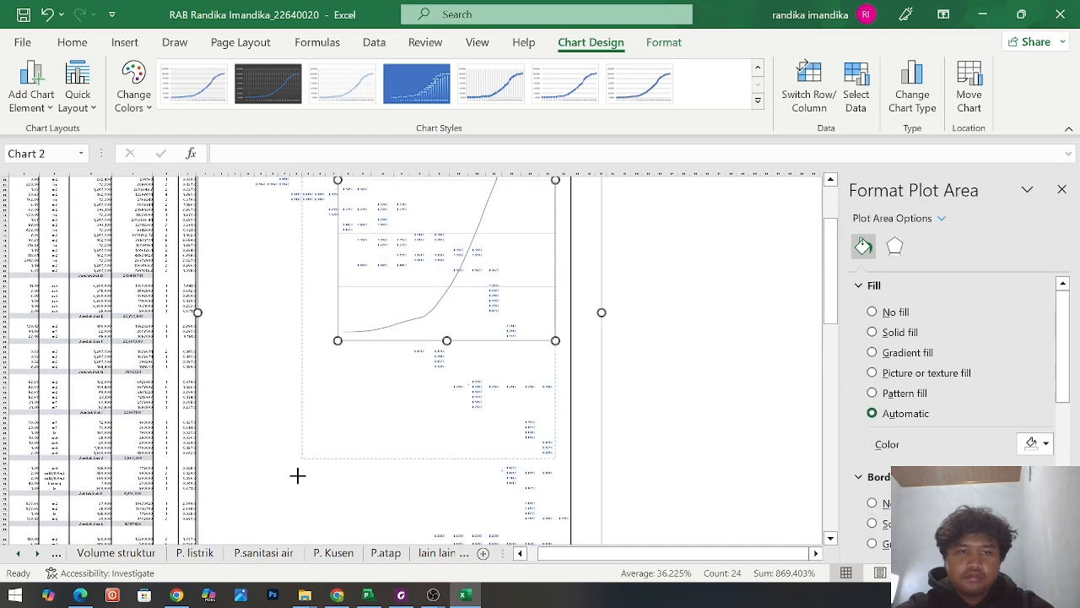
{"action": "left_click_drag", "start_coordinate": [282, 555], "coordinate": [281, 553]}
{"action": "scroll", "coordinate": [295, 431], "scroll_direction": "down", "scroll_amount": 16}
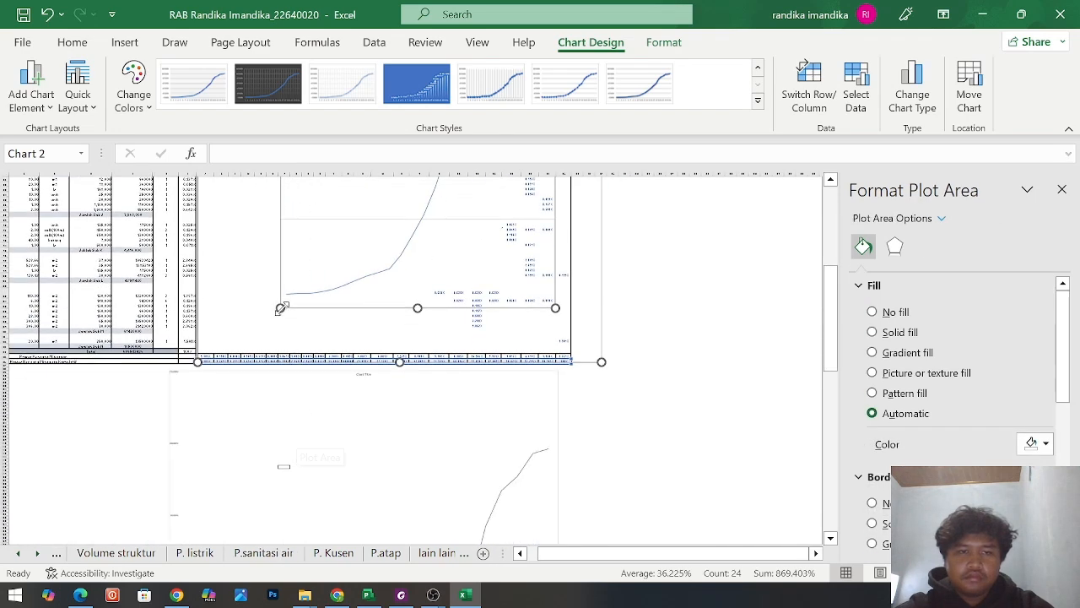
{"action": "left_click_drag", "start_coordinate": [224, 342], "coordinate": [212, 345]}
Align the chart's lower-left corner with column J at row 116 and fit the plot area's corner to column J at row 115
{"action": "scroll", "coordinate": [212, 345], "scroll_direction": "up", "scroll_amount": 4}
{"action": "scroll", "coordinate": [243, 350], "scroll_direction": "up", "scroll_amount": 1}
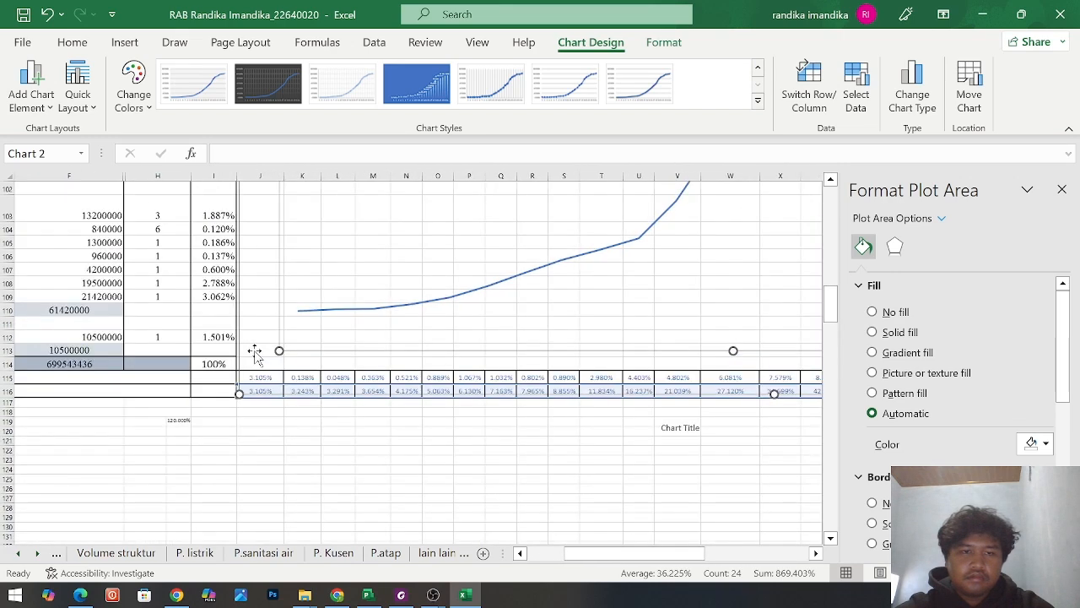
{"action": "left_click_drag", "start_coordinate": [273, 353], "coordinate": [271, 360]}
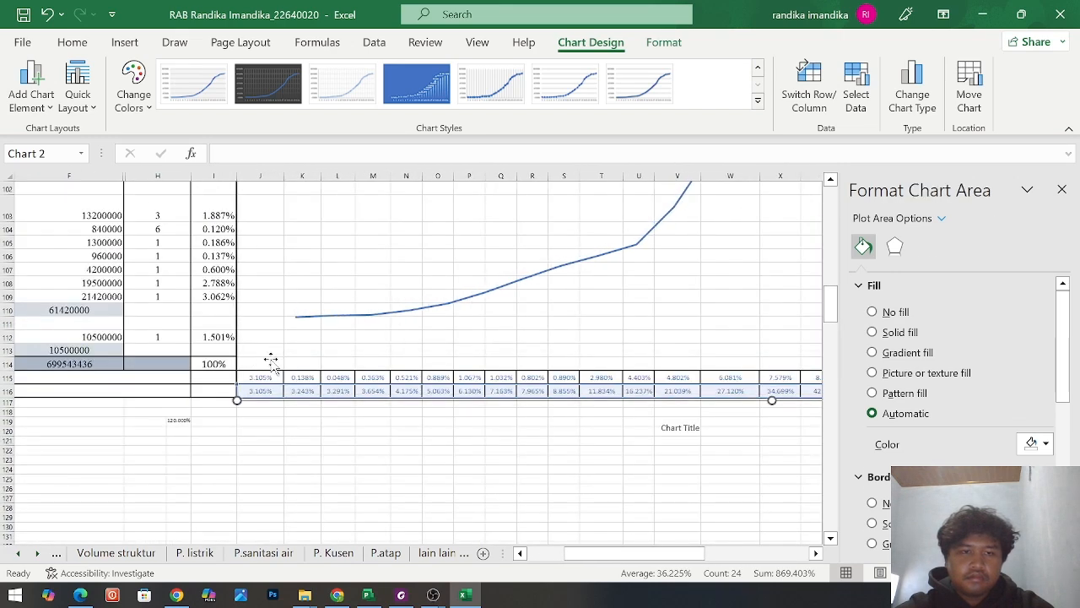
{"action": "left_click_drag", "start_coordinate": [235, 399], "coordinate": [237, 392]}
{"action": "left_click", "coordinate": [303, 286]}
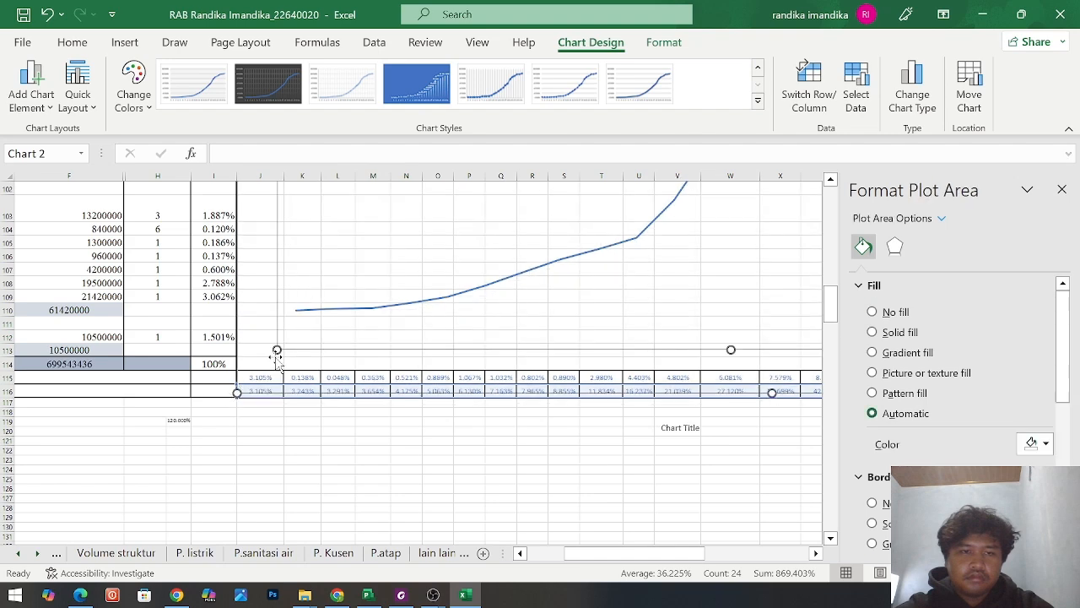
{"action": "left_click_drag", "start_coordinate": [253, 379], "coordinate": [254, 375]}
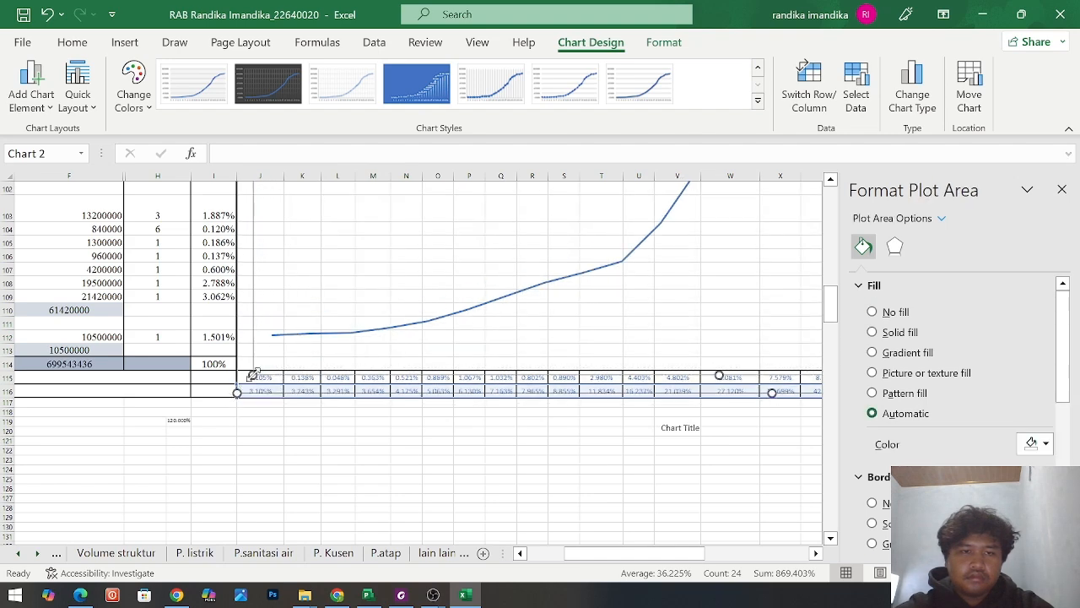
Insert a new blank row above the first row of the schedule sheet
{"action": "scroll", "coordinate": [299, 364], "scroll_direction": "down", "scroll_amount": 6}
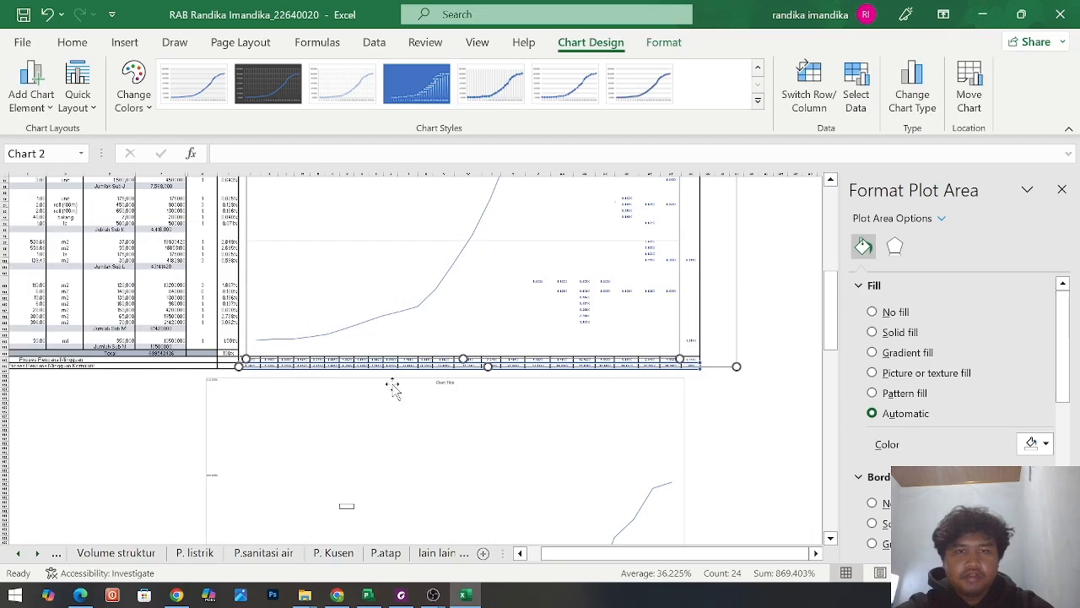
{"action": "scroll", "coordinate": [393, 386], "scroll_direction": "up", "scroll_amount": 5}
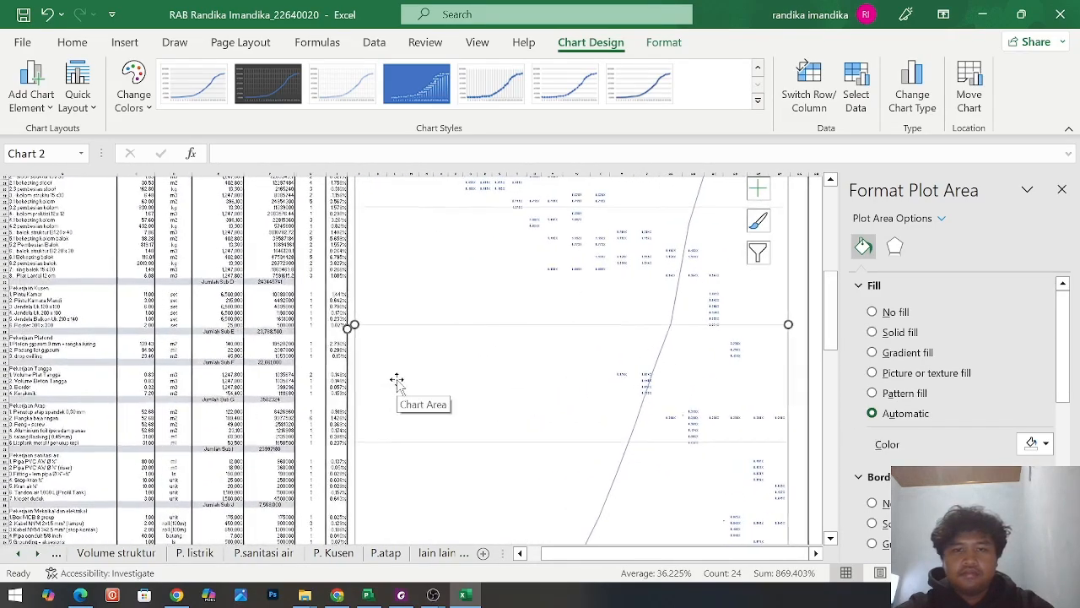
{"action": "scroll", "coordinate": [666, 358], "scroll_direction": "up", "scroll_amount": 4}
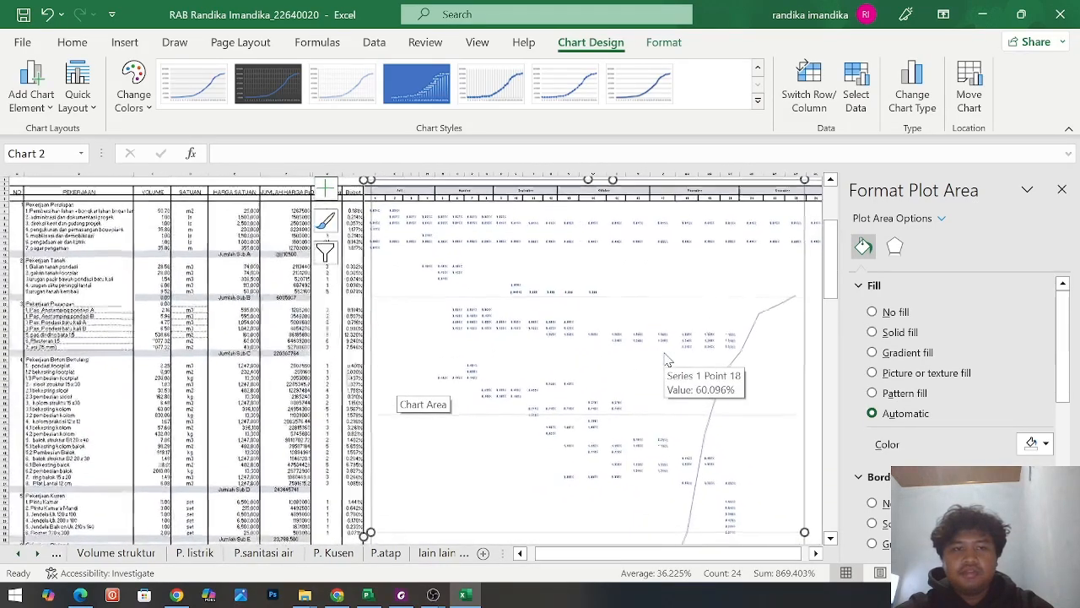
{"action": "right_click", "coordinate": [5, 180]}
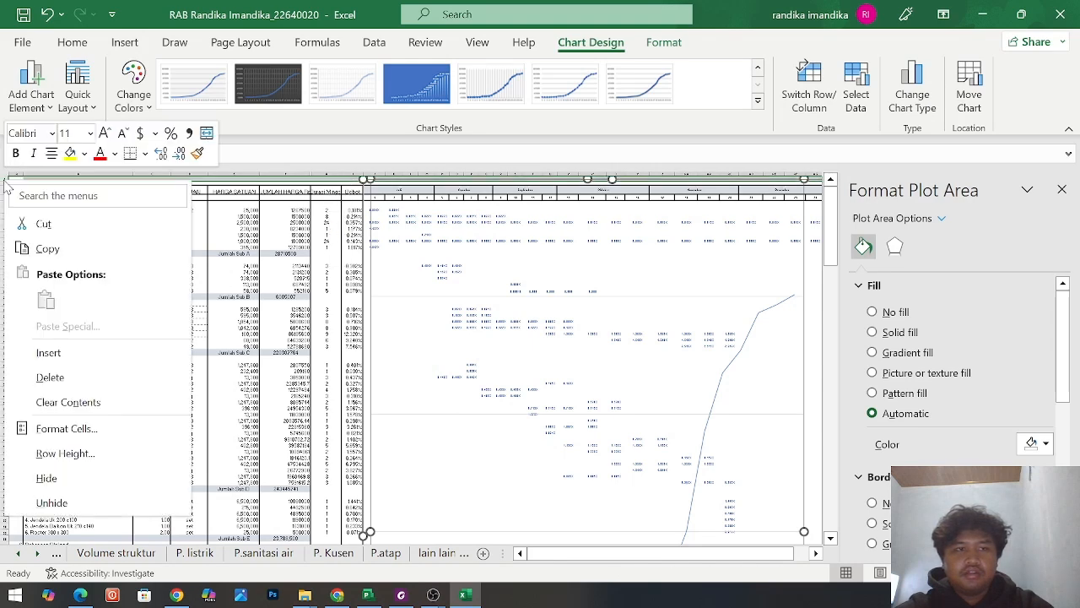
{"action": "left_click", "coordinate": [66, 354]}
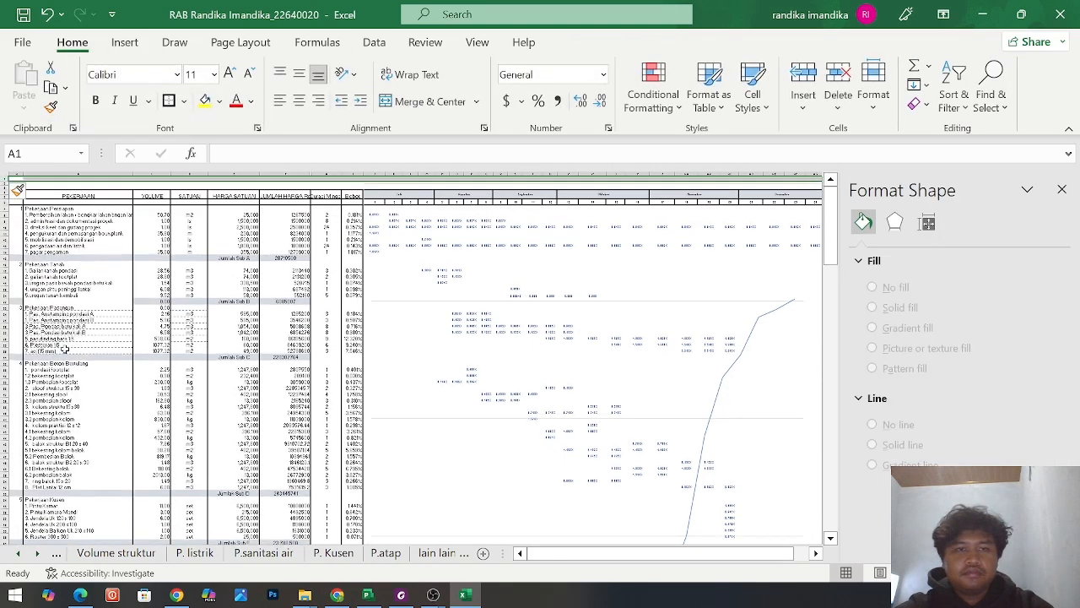
{"action": "scroll", "coordinate": [17, 191], "scroll_direction": "up", "scroll_amount": 5}
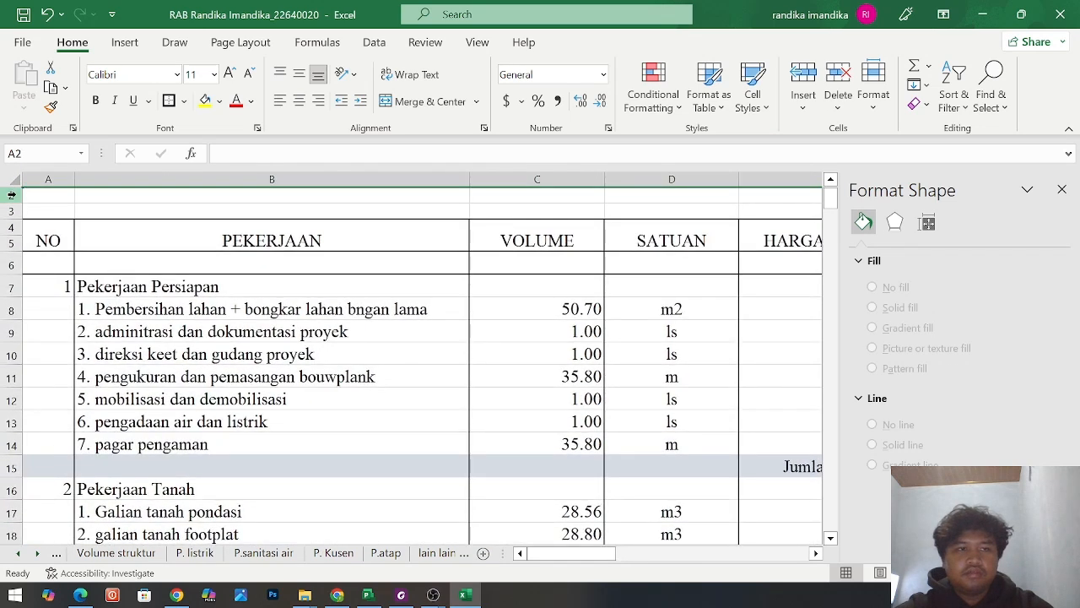
Insert five more blank rows at row 2, above the schedule's header
{"action": "right_click", "coordinate": [12, 194]}
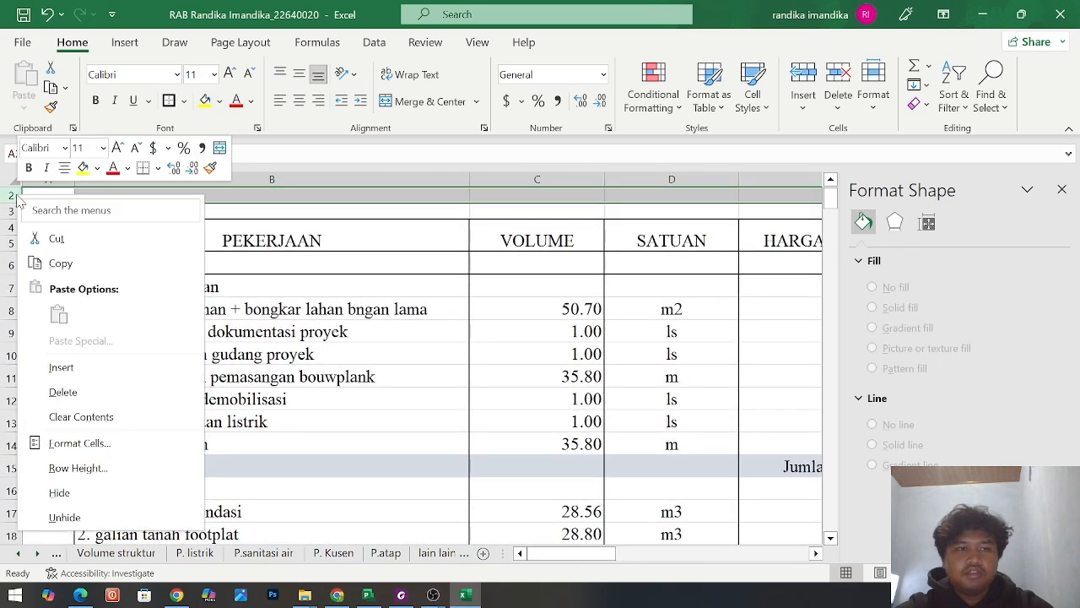
{"action": "left_click", "coordinate": [61, 369]}
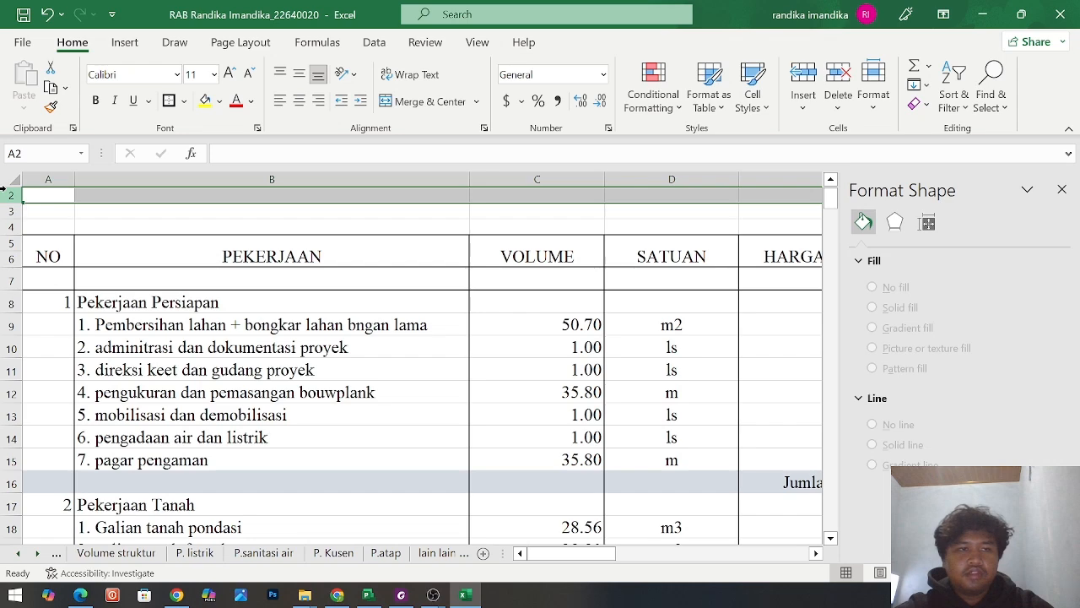
{"action": "right_click", "coordinate": [3, 191]}
{"action": "left_click", "coordinate": [61, 371]}
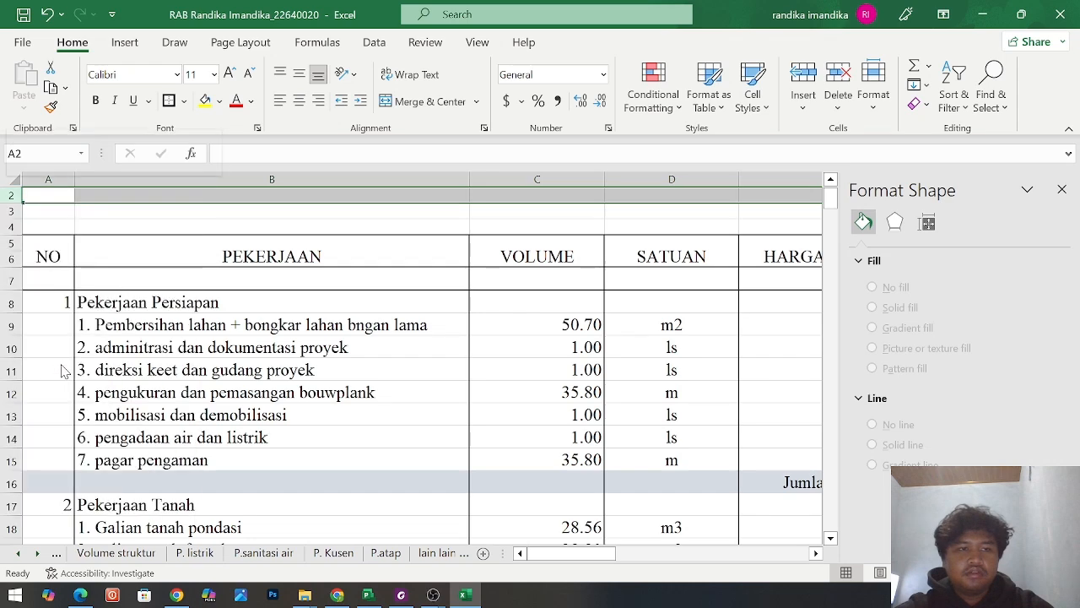
{"action": "right_click", "coordinate": [7, 193]}
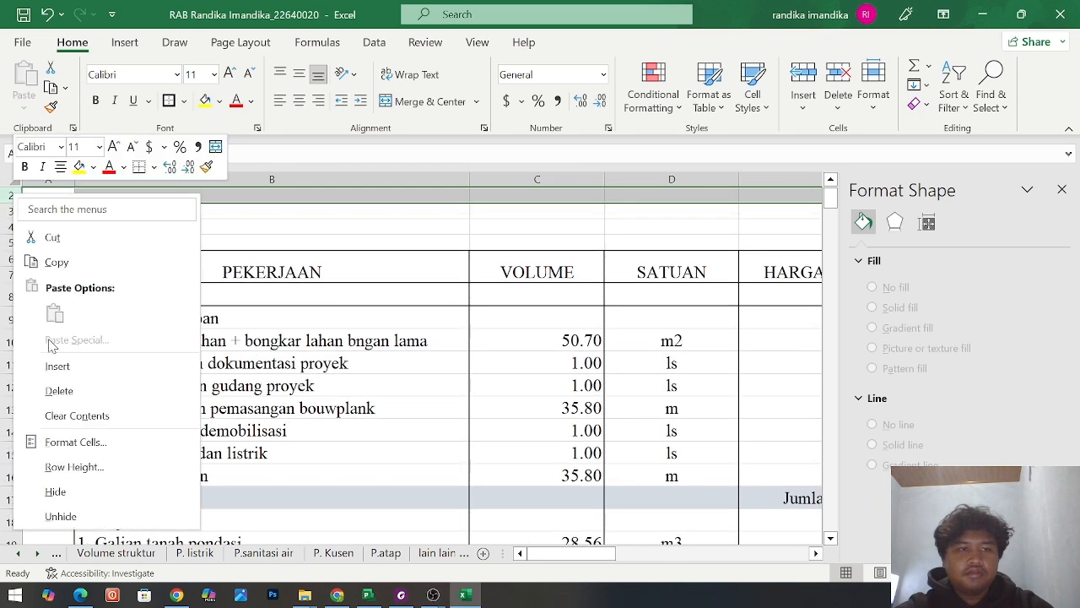
{"action": "left_click", "coordinate": [56, 367]}
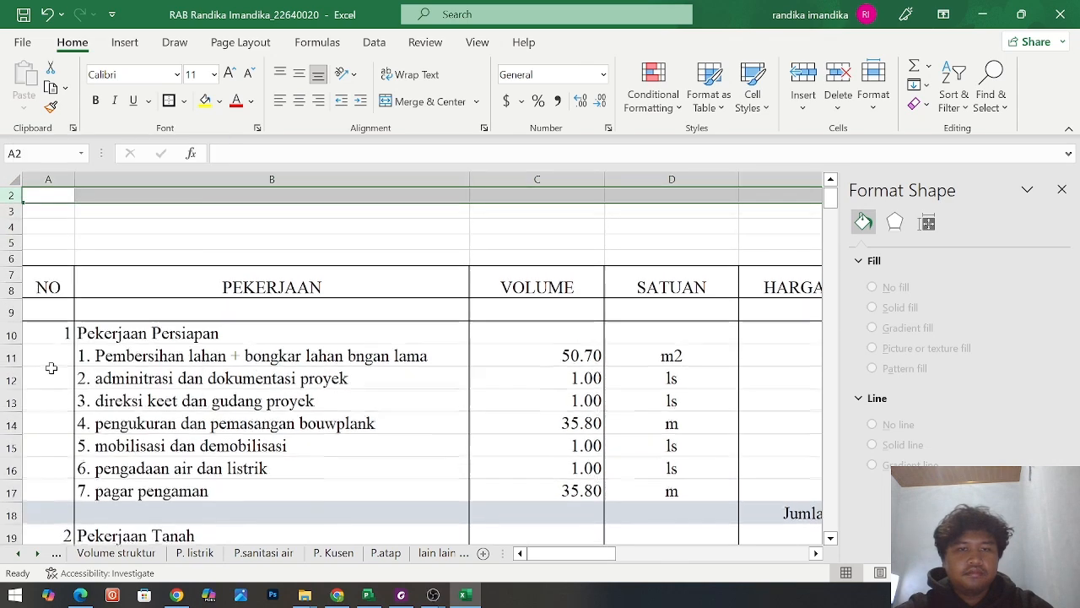
{"action": "right_click", "coordinate": [7, 195]}
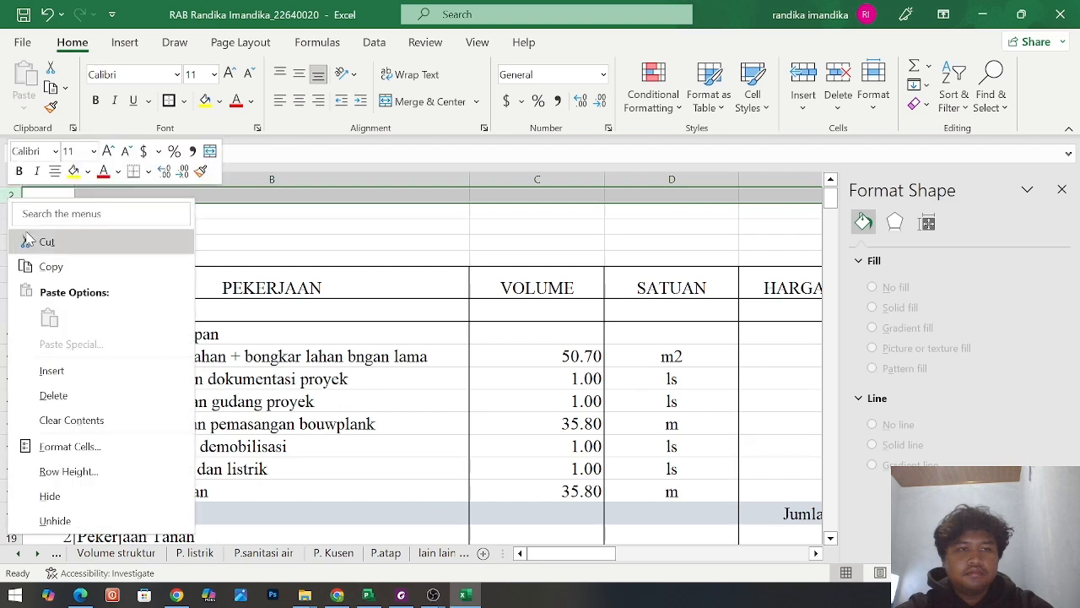
{"action": "left_click", "coordinate": [53, 368]}
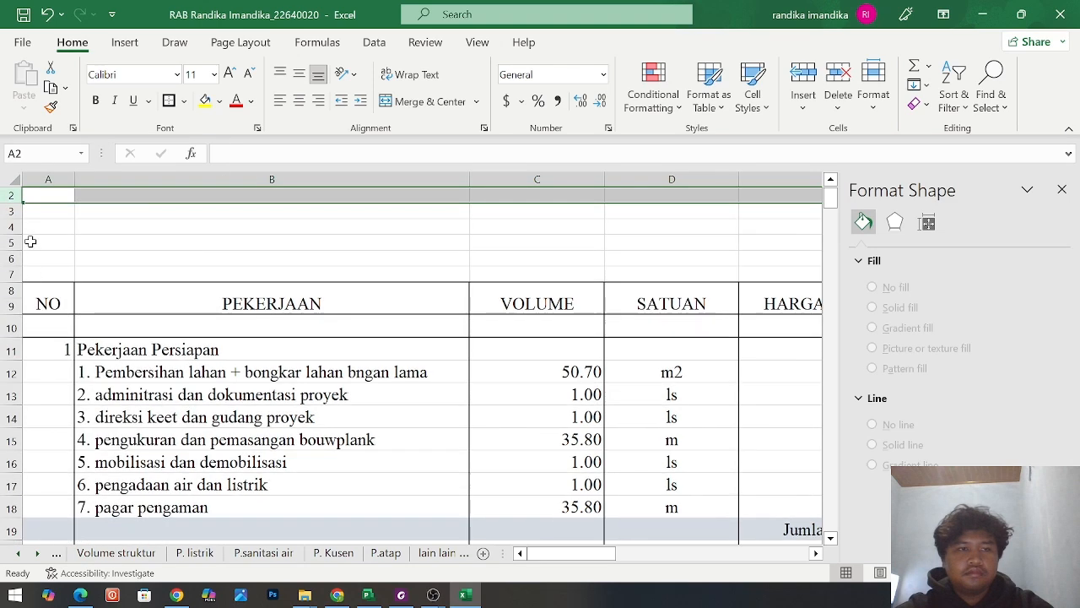
{"action": "right_click", "coordinate": [8, 194]}
{"action": "left_click", "coordinate": [56, 375]}
Extend the S-curve chart's upper-right corner upward into the blank rows above the schedule header
{"action": "scroll", "coordinate": [53, 379], "scroll_direction": "down", "scroll_amount": 5}
{"action": "scroll", "coordinate": [53, 379], "scroll_direction": "down", "scroll_amount": 7}
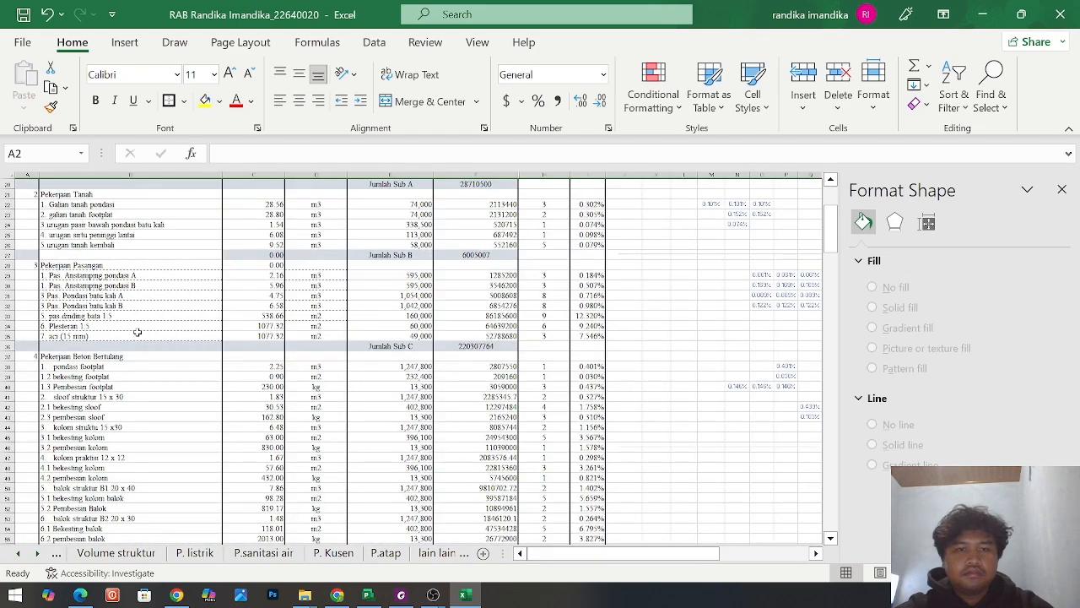
{"action": "scroll", "coordinate": [137, 331], "scroll_direction": "down", "scroll_amount": 4}
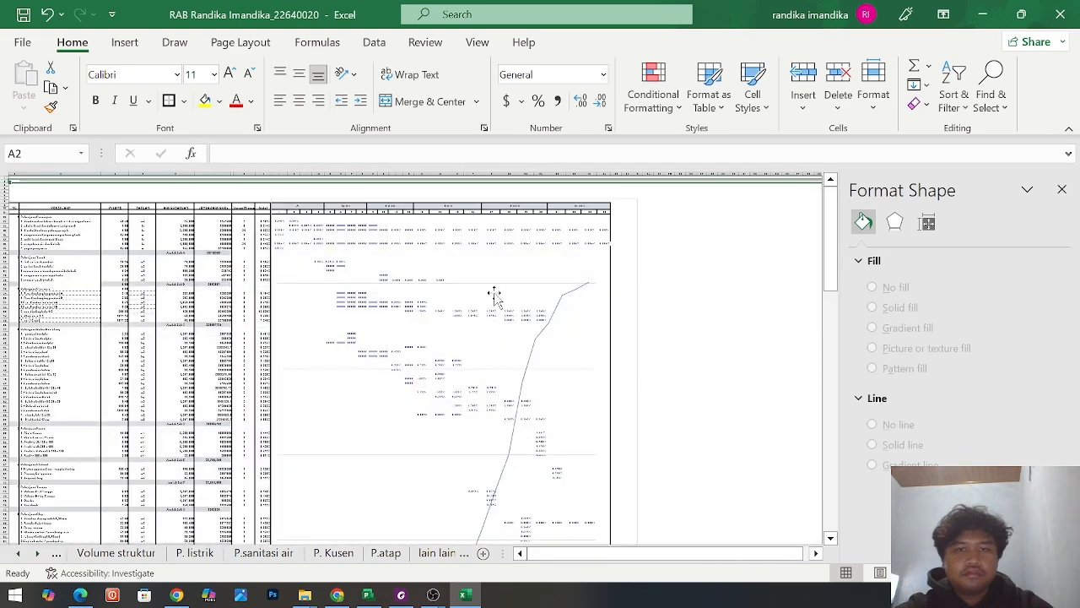
{"action": "left_click", "coordinate": [496, 295]}
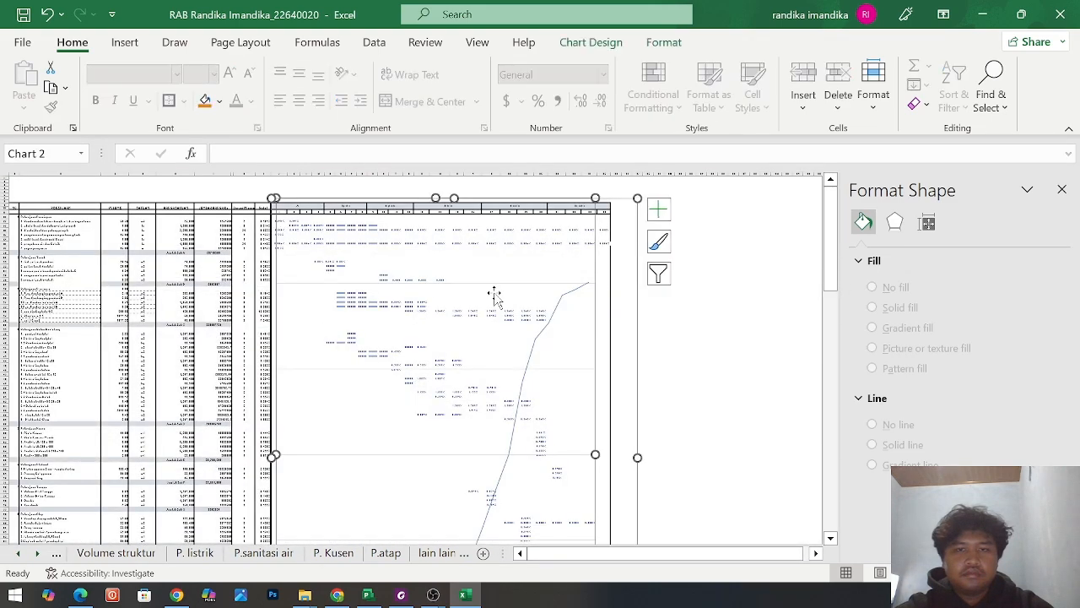
{"action": "left_click_drag", "start_coordinate": [639, 200], "coordinate": [643, 175]}
Fit the plot area's upper-right corner to the end of week 24 at the schedule's week-number row
{"action": "left_click", "coordinate": [574, 280]}
{"action": "left_click", "coordinate": [574, 280]}
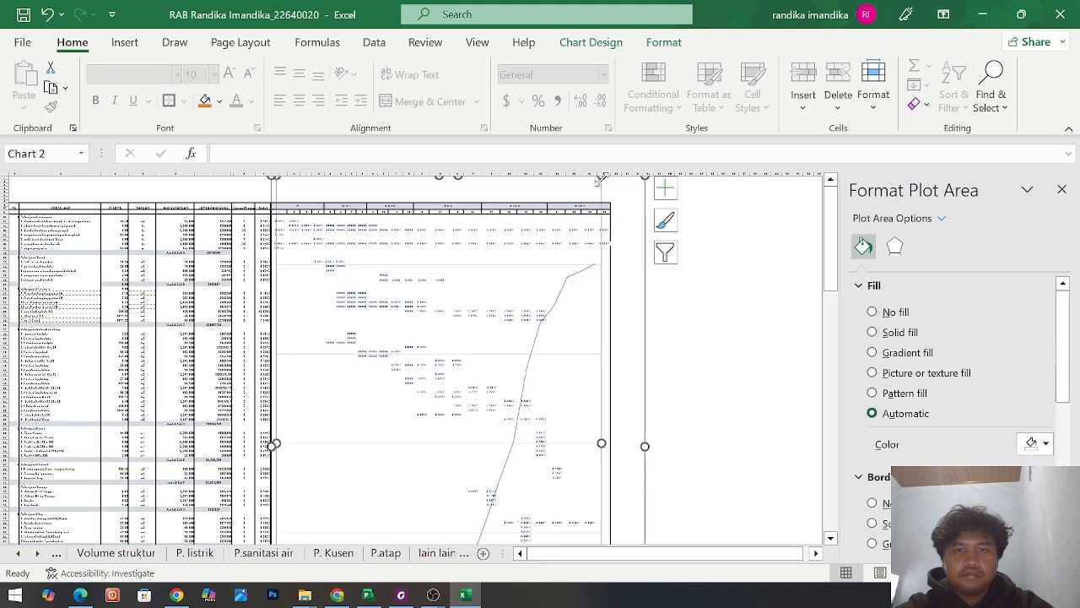
{"action": "mouse_move", "coordinate": [604, 188]}
{"action": "left_mouse_down"}
{"action": "mouse_move", "coordinate": [615, 158]}
{"action": "mouse_move", "coordinate": [611, 211]}
{"action": "left_mouse_up"}
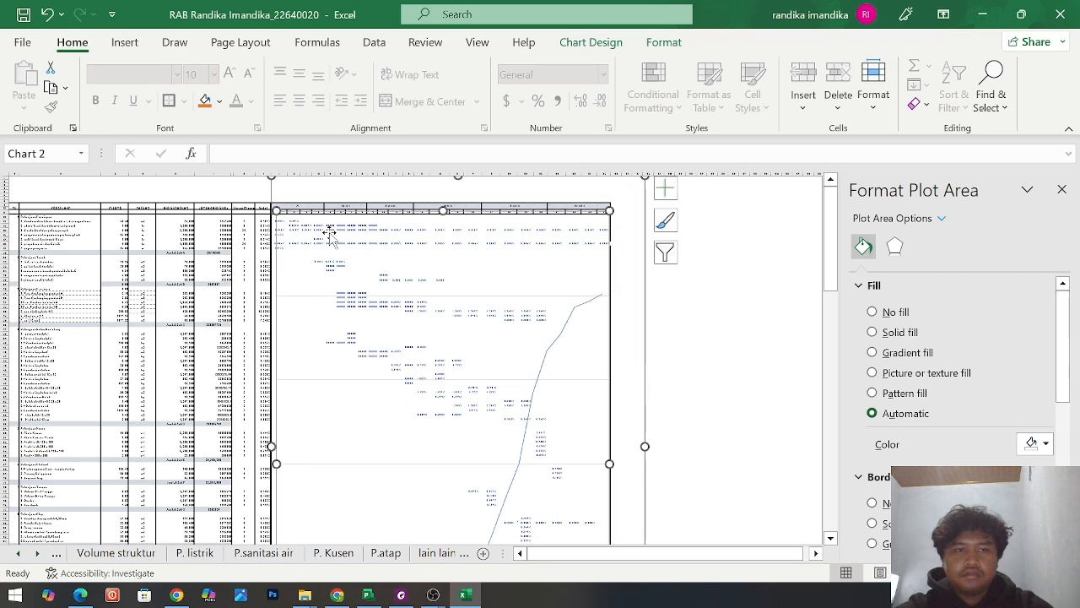
Insert six more blank rows at row 1, above the schedule's month headers
{"action": "scroll", "coordinate": [7, 177], "scroll_direction": "up", "scroll_amount": 6}
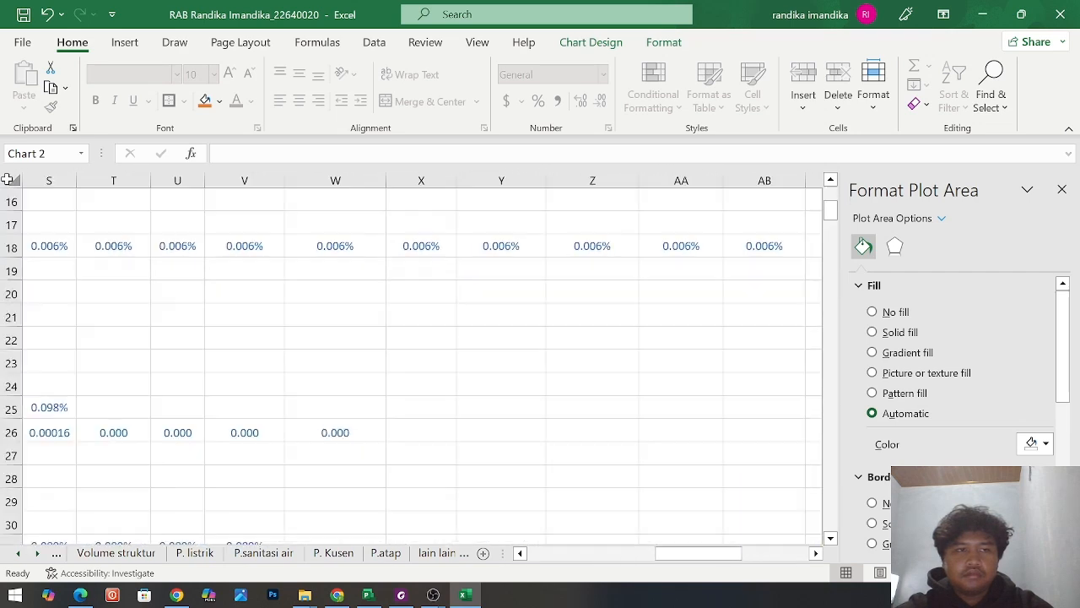
{"action": "scroll", "coordinate": [28, 199], "scroll_direction": "up", "scroll_amount": 5}
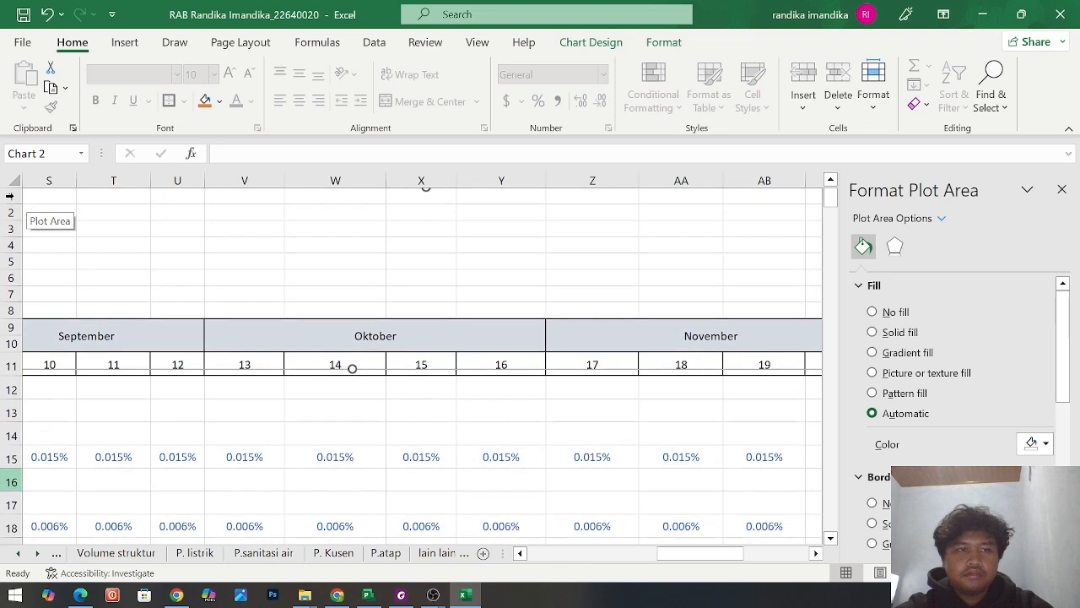
{"action": "right_click", "coordinate": [19, 199]}
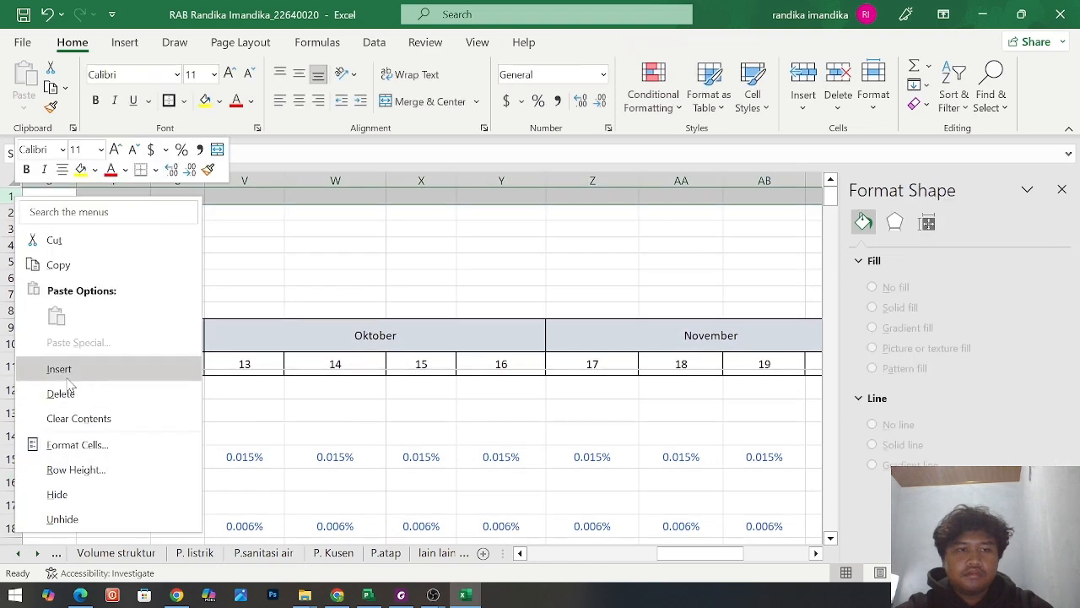
{"action": "left_click", "coordinate": [60, 369]}
{"action": "right_click", "coordinate": [13, 199]}
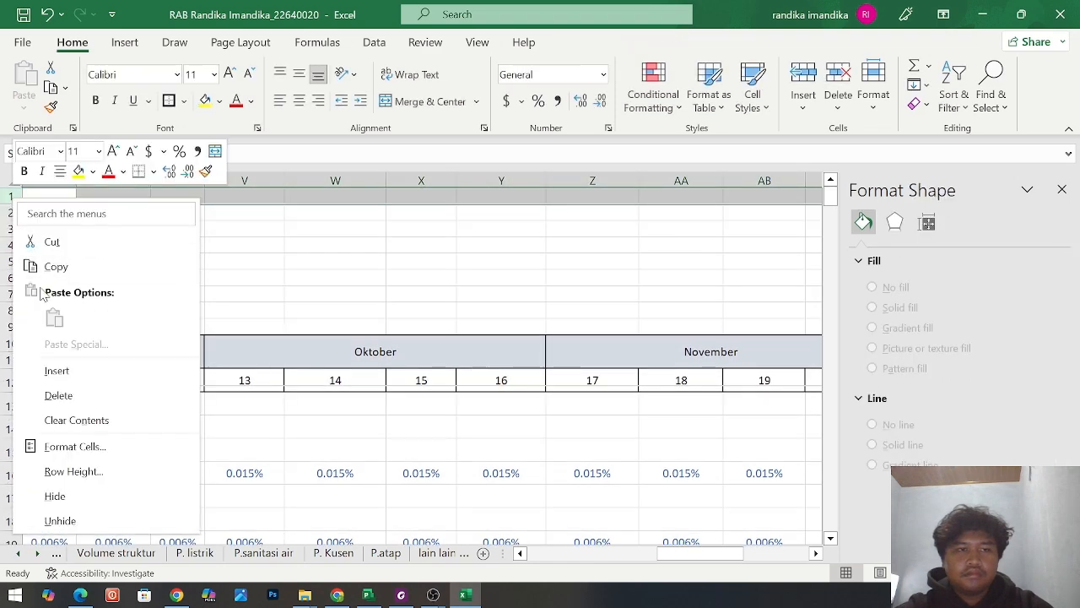
{"action": "left_click", "coordinate": [55, 370]}
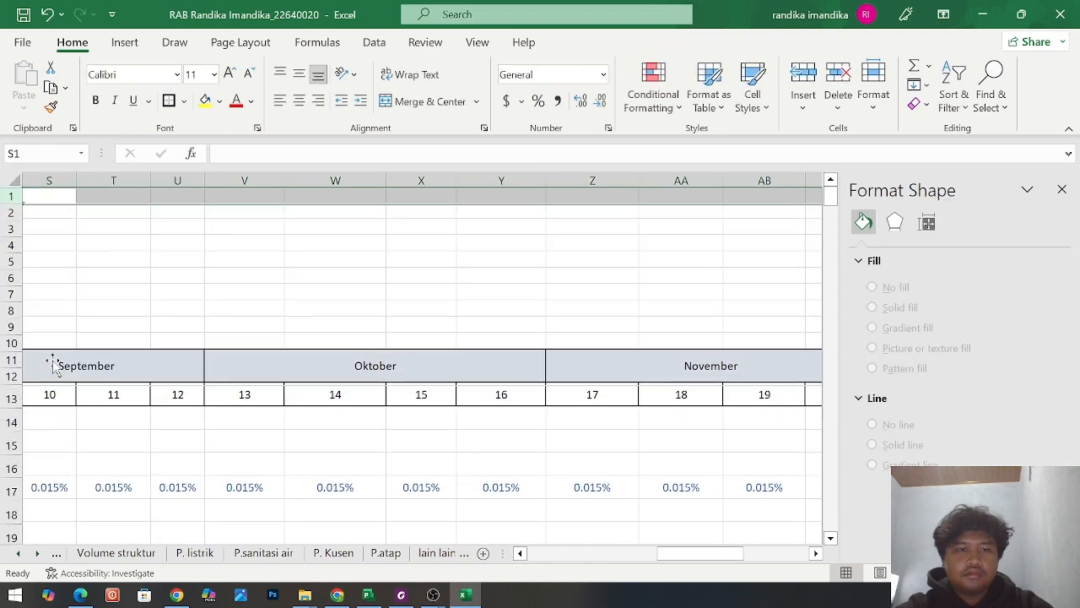
{"action": "right_click", "coordinate": [8, 196]}
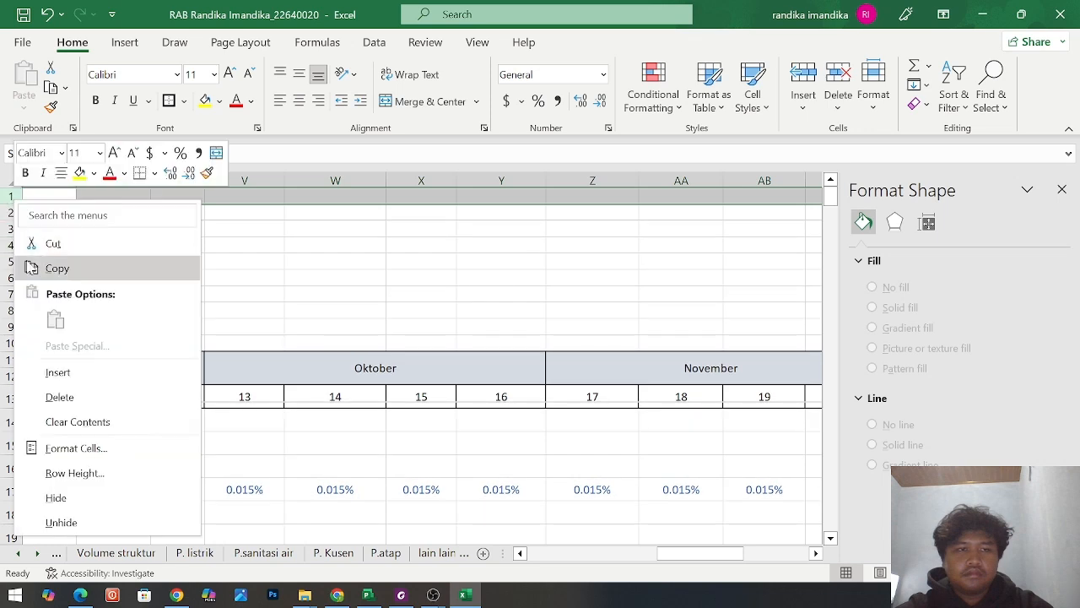
{"action": "left_click", "coordinate": [55, 371]}
{"action": "right_click", "coordinate": [8, 194]}
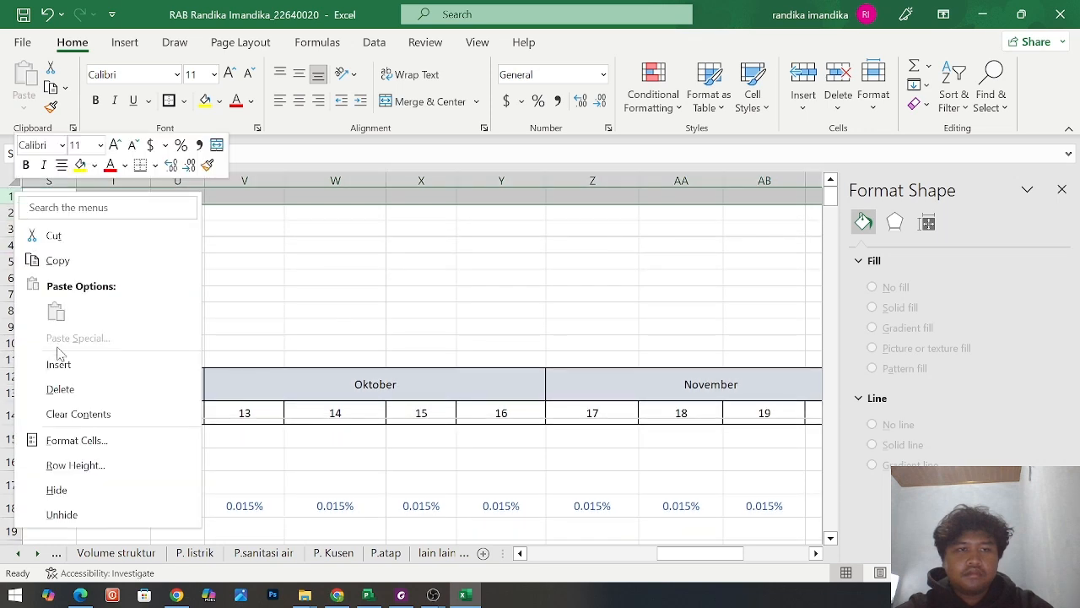
{"action": "left_click", "coordinate": [54, 363]}
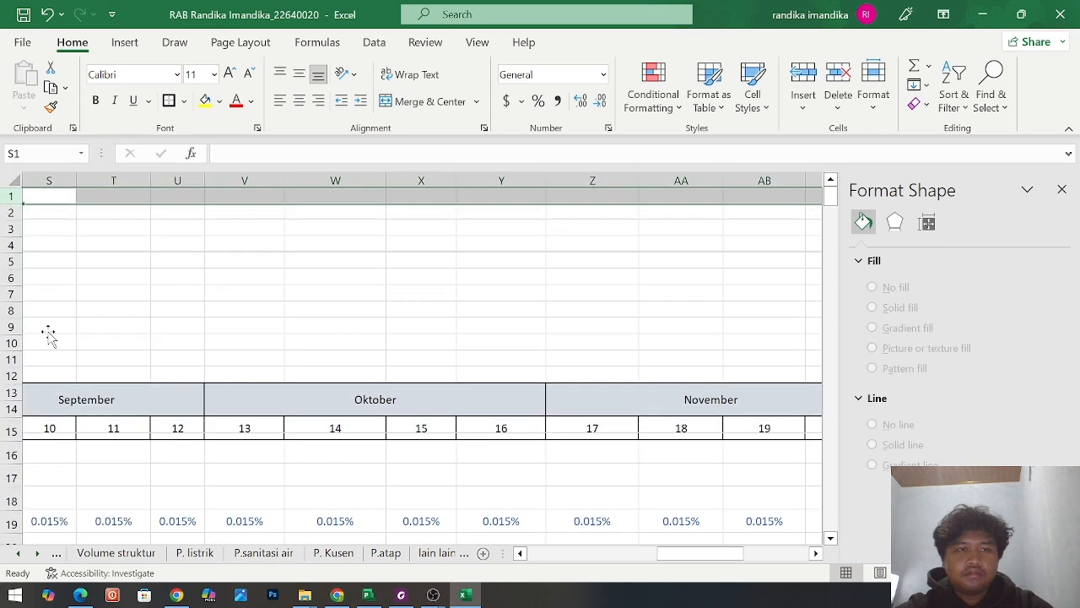
{"action": "right_click", "coordinate": [12, 196]}
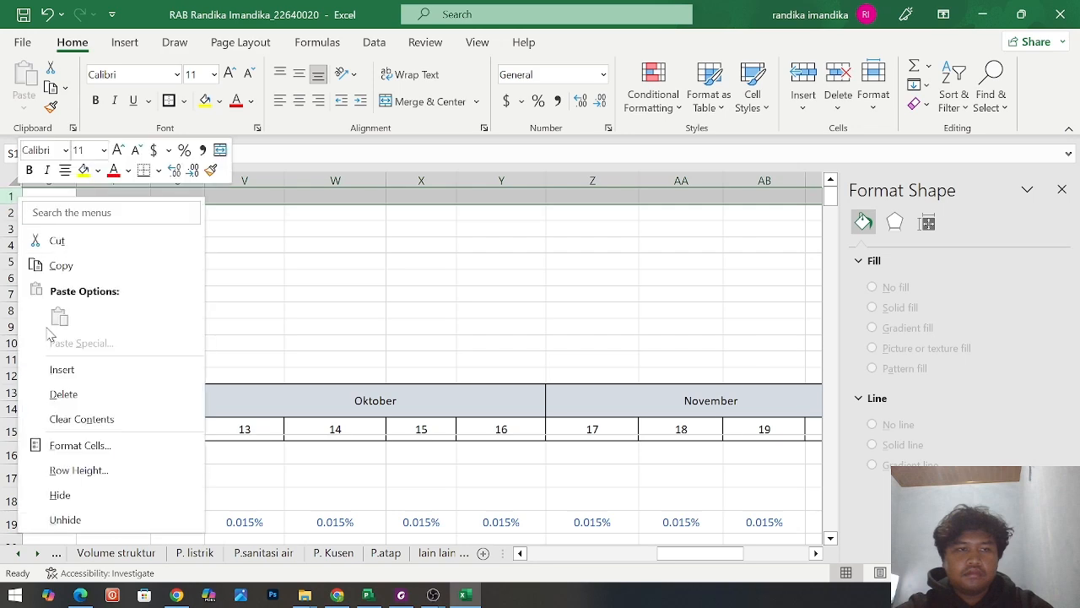
{"action": "left_click", "coordinate": [59, 370]}
{"action": "right_click", "coordinate": [10, 196]}
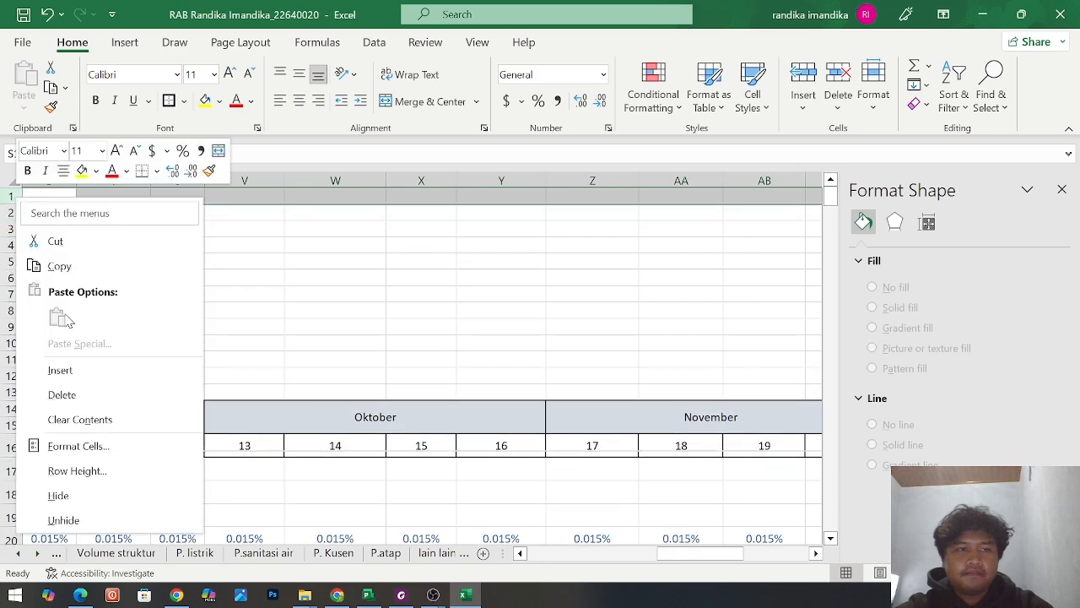
{"action": "left_click", "coordinate": [72, 372]}
Stretch the plot area's upper-right corner upward from the week-number row into the blank rows above the month headers
{"action": "scroll", "coordinate": [73, 375], "scroll_direction": "down", "scroll_amount": 4, "text": "ctrl"}
{"action": "scroll", "coordinate": [219, 340], "scroll_direction": "down", "scroll_amount": 7}
{"action": "left_click", "coordinate": [304, 328]}
{"action": "left_click", "coordinate": [387, 310]}
{"action": "scroll", "coordinate": [387, 311], "scroll_direction": "up", "scroll_amount": 5}
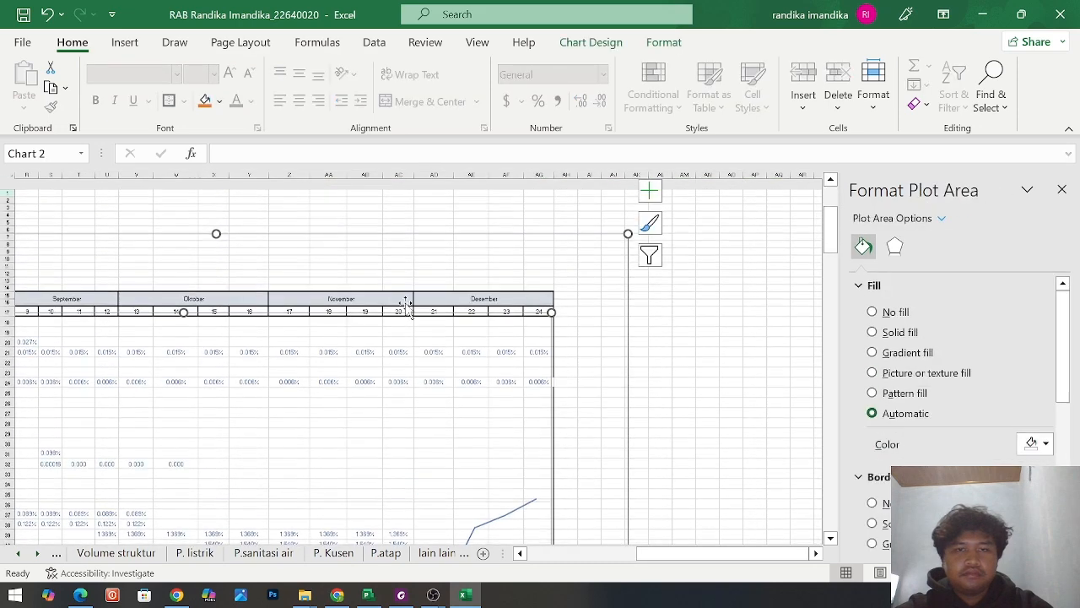
{"action": "left_click_drag", "start_coordinate": [554, 302], "coordinate": [542, 219]}
Raise the chart's upper-right corner to row 1 and stretch the plot area's corner to the top at the end of week 24
{"action": "left_click_drag", "start_coordinate": [628, 224], "coordinate": [638, 180]}
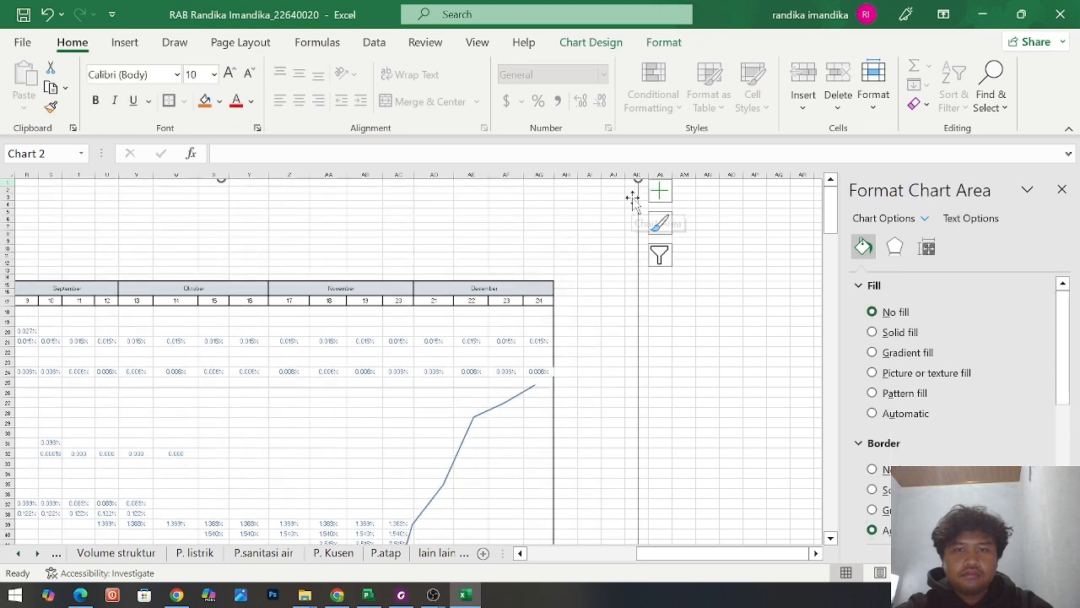
{"action": "double_click", "coordinate": [639, 179]}
{"action": "scroll", "coordinate": [616, 245], "scroll_direction": "up", "scroll_amount": 3}
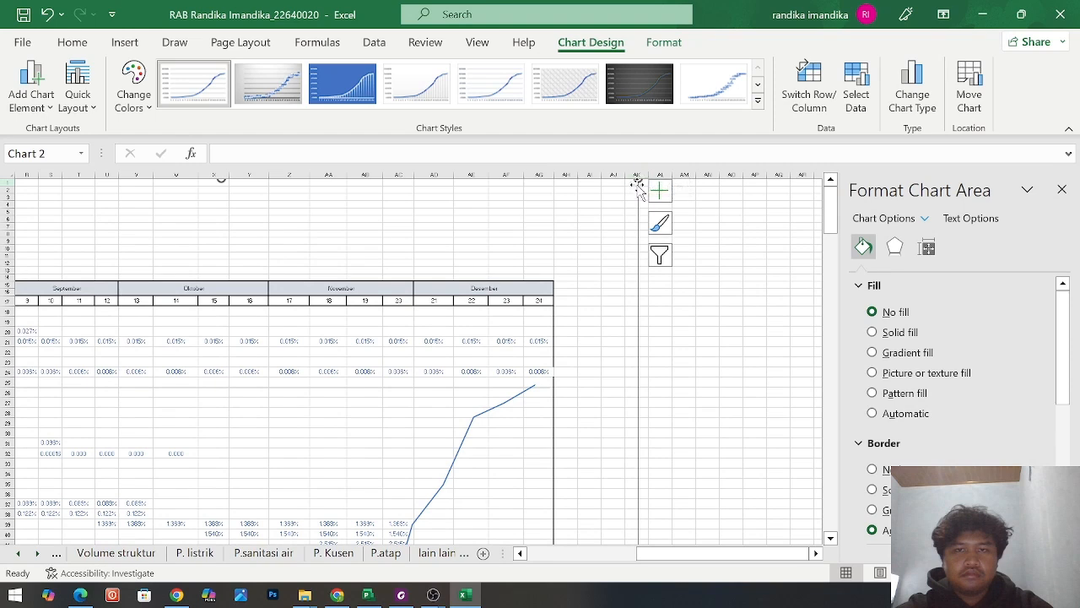
{"action": "left_click", "coordinate": [496, 439]}
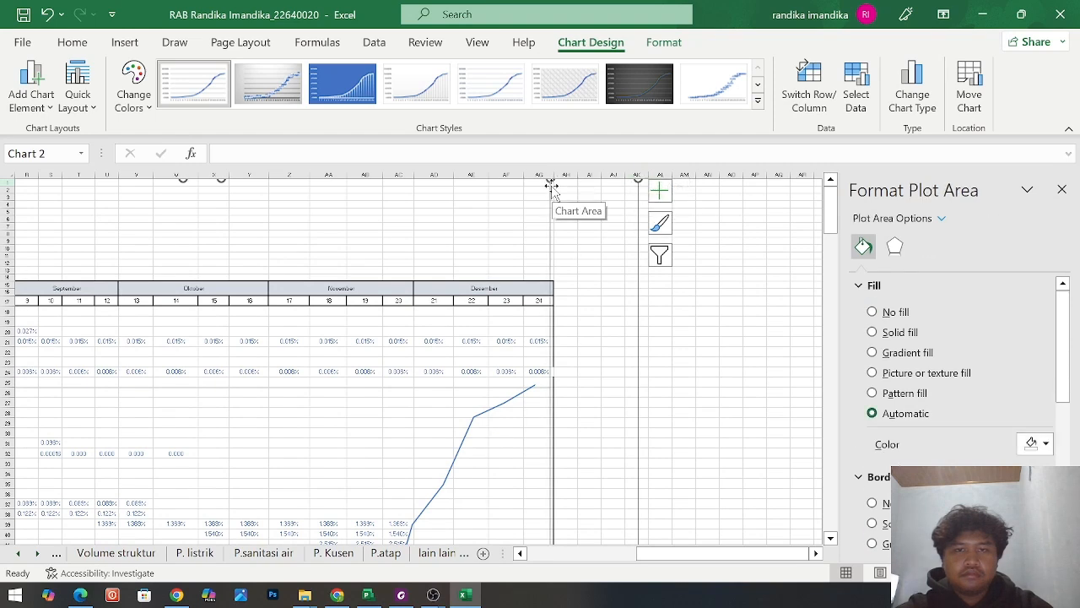
{"action": "left_click_drag", "start_coordinate": [549, 181], "coordinate": [565, 146]}
Deselect the chart and examine how the S-curve lines up with the weekly columns and the cumulative percentage rows
{"action": "scroll", "coordinate": [477, 329], "scroll_direction": "down", "scroll_amount": 5}
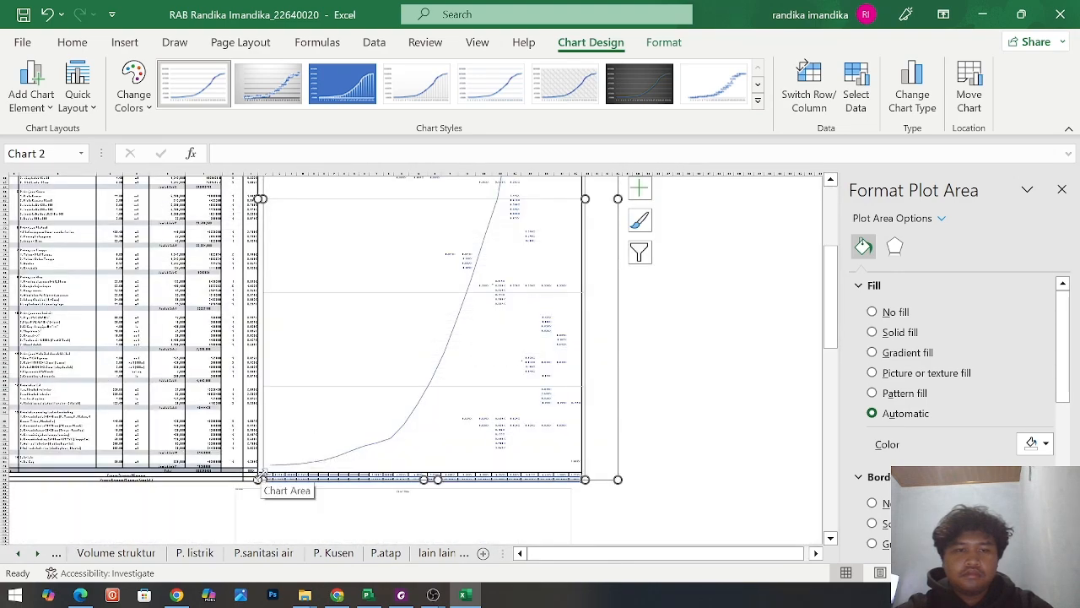
{"action": "scroll", "coordinate": [531, 408], "scroll_direction": "up", "scroll_amount": 5}
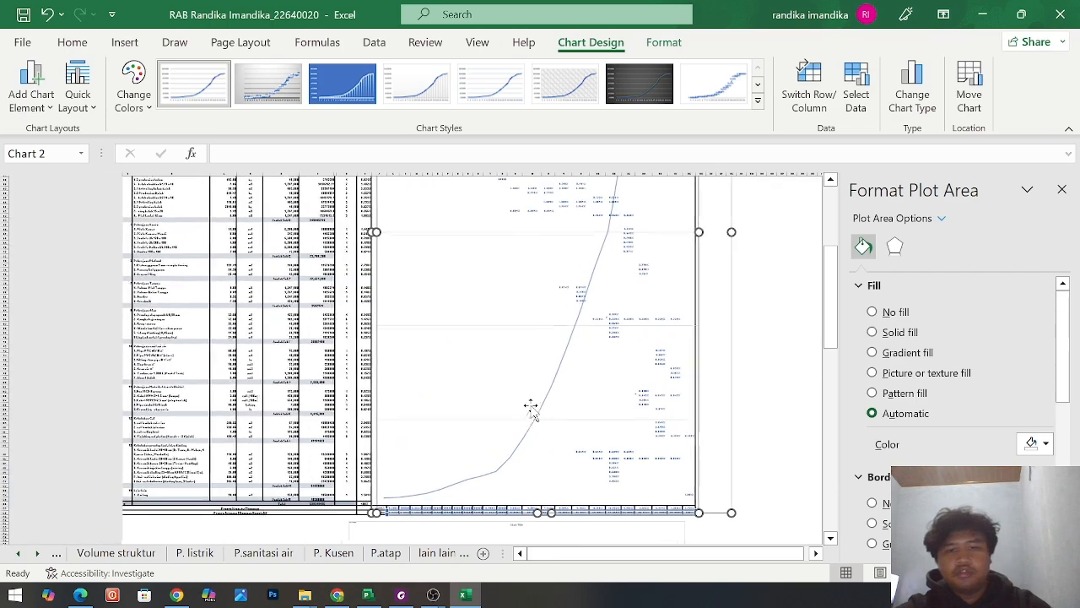
{"action": "scroll", "coordinate": [531, 408], "scroll_direction": "down", "scroll_amount": 5}
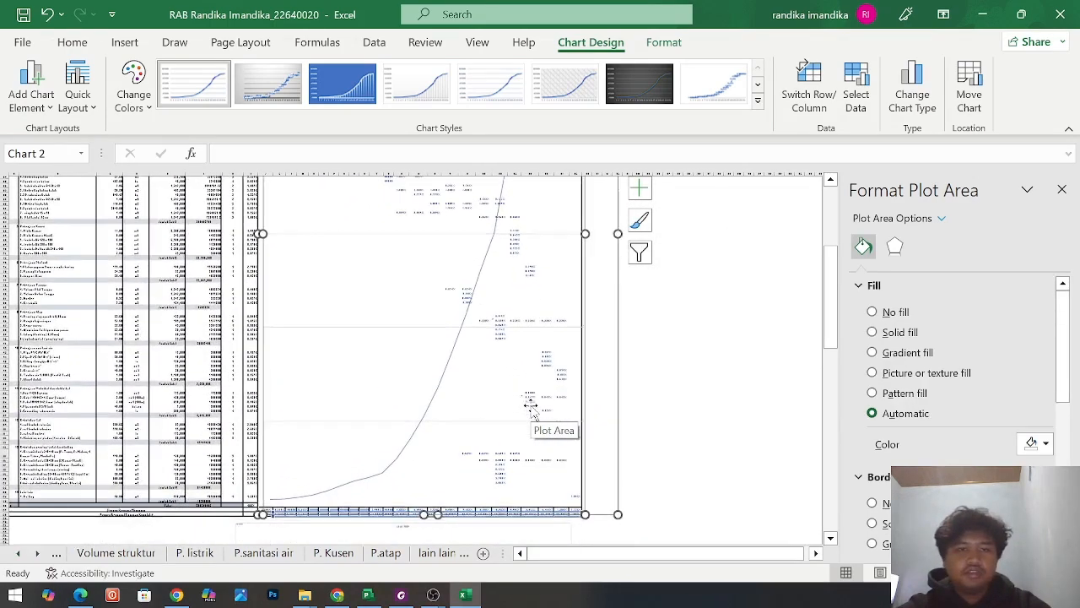
{"action": "left_click", "coordinate": [664, 437]}
{"action": "scroll", "coordinate": [666, 436], "scroll_direction": "down", "scroll_amount": 3}
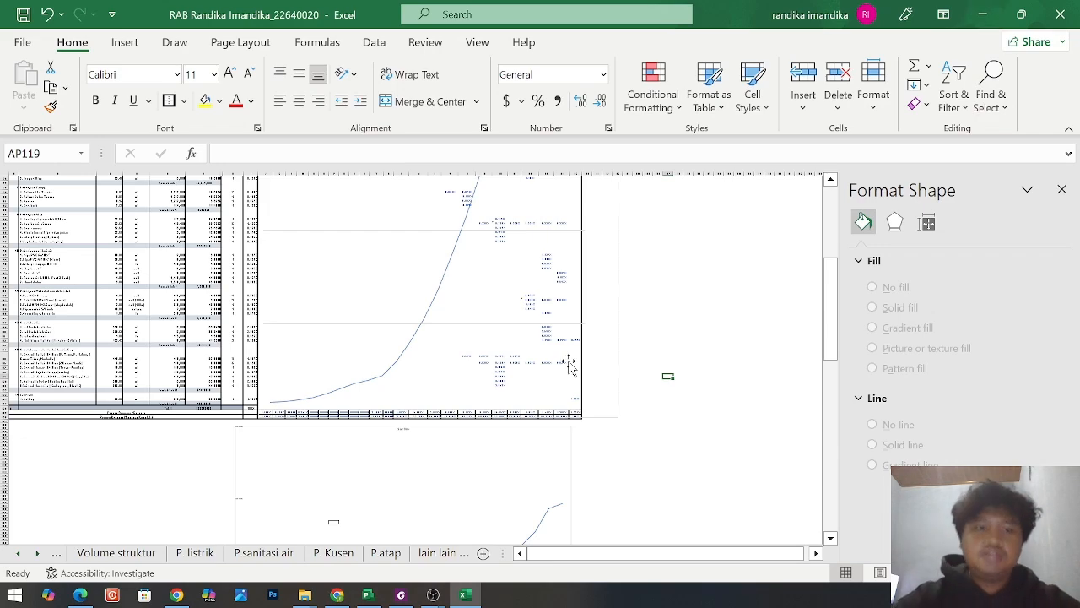
{"action": "scroll", "coordinate": [568, 363], "scroll_direction": "up", "scroll_amount": 4, "text": "ctrl"}
{"action": "scroll", "coordinate": [568, 363], "scroll_direction": "down", "scroll_amount": 4, "text": "ctrl"}
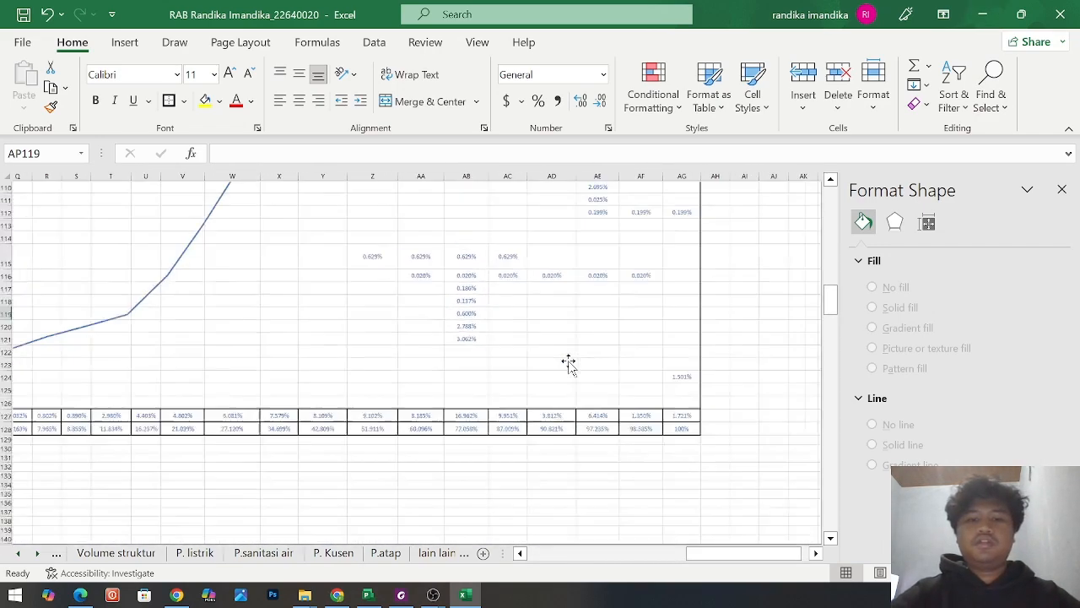
{"action": "scroll", "coordinate": [568, 363], "scroll_direction": "up", "scroll_amount": 4, "text": "ctrl"}
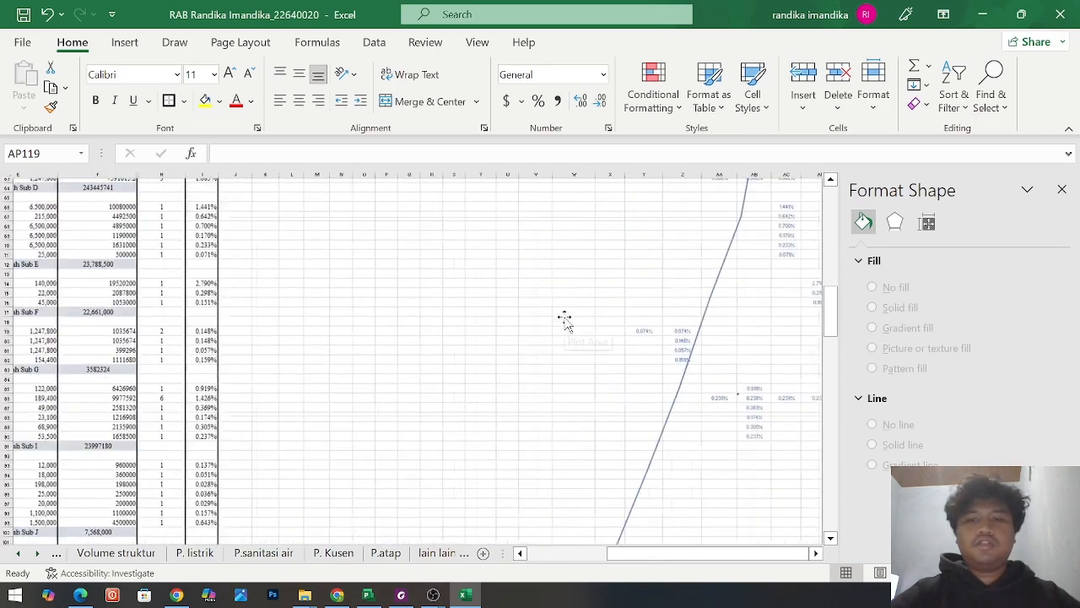
Minimize the workbook and open the RAB Ms Project file from the Downloads folder in Microsoft Project
{"action": "left_click", "coordinate": [987, 17]}
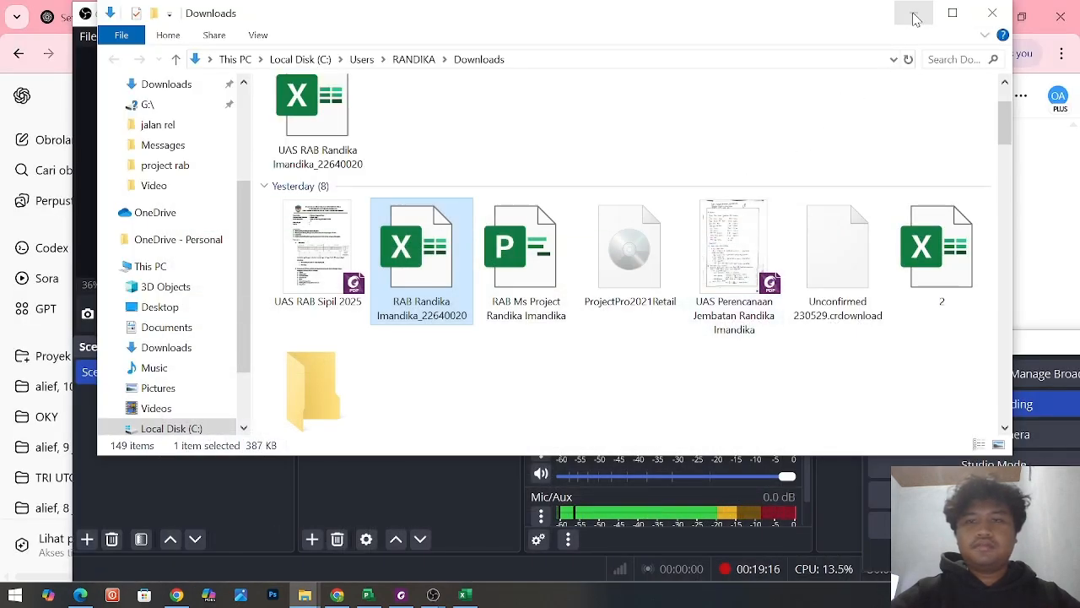
{"action": "scroll", "coordinate": [520, 285], "scroll_direction": "up", "scroll_amount": 1}
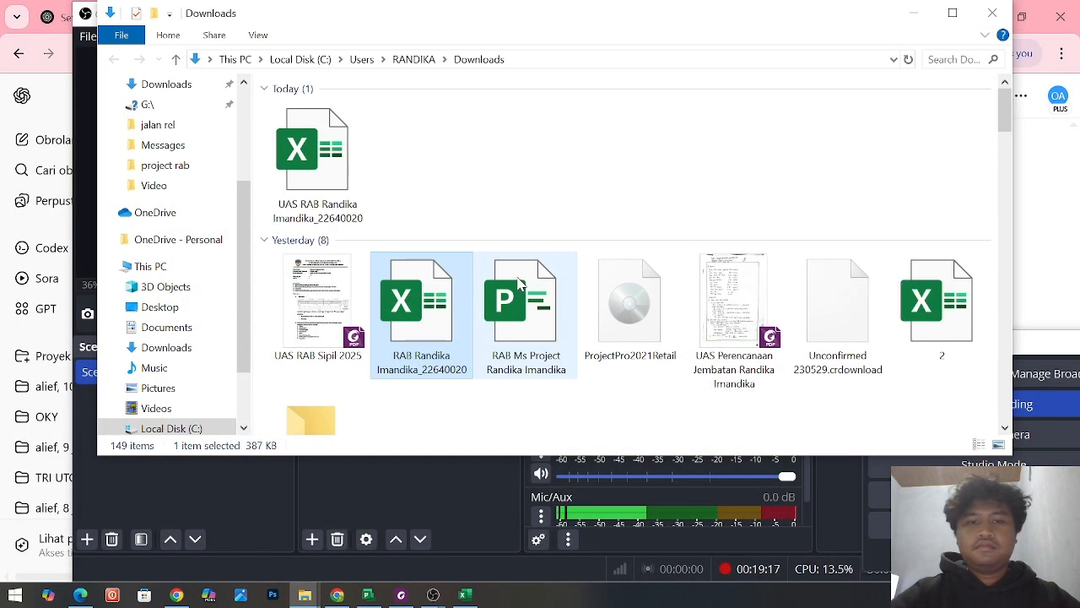
{"action": "left_click", "coordinate": [527, 338]}
{"action": "double_click", "coordinate": [525, 337]}
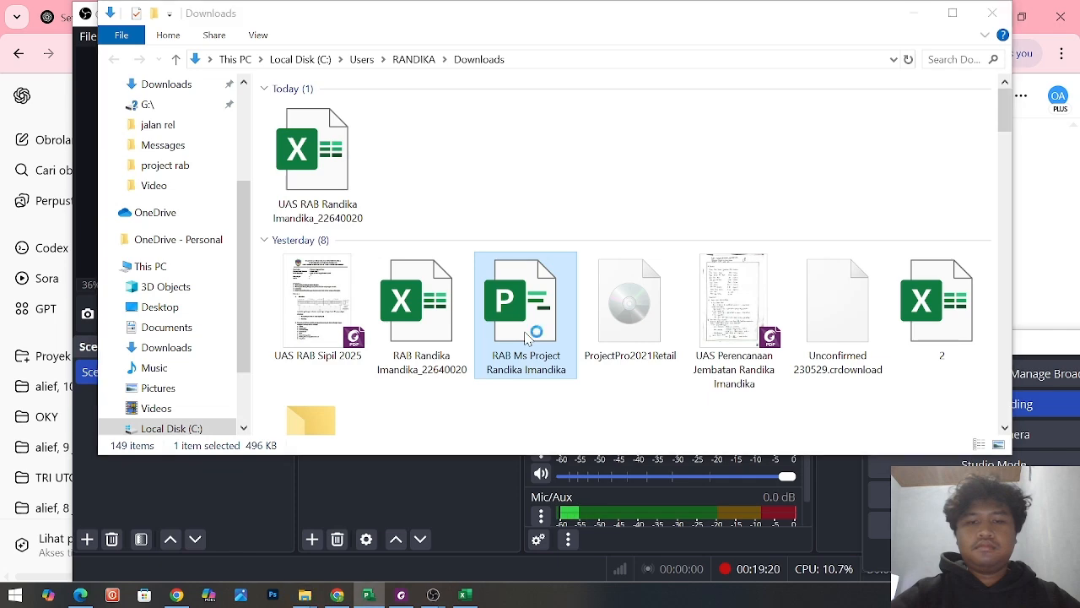
{"action": "scroll", "coordinate": [524, 331], "scroll_direction": "up", "scroll_amount": 6}
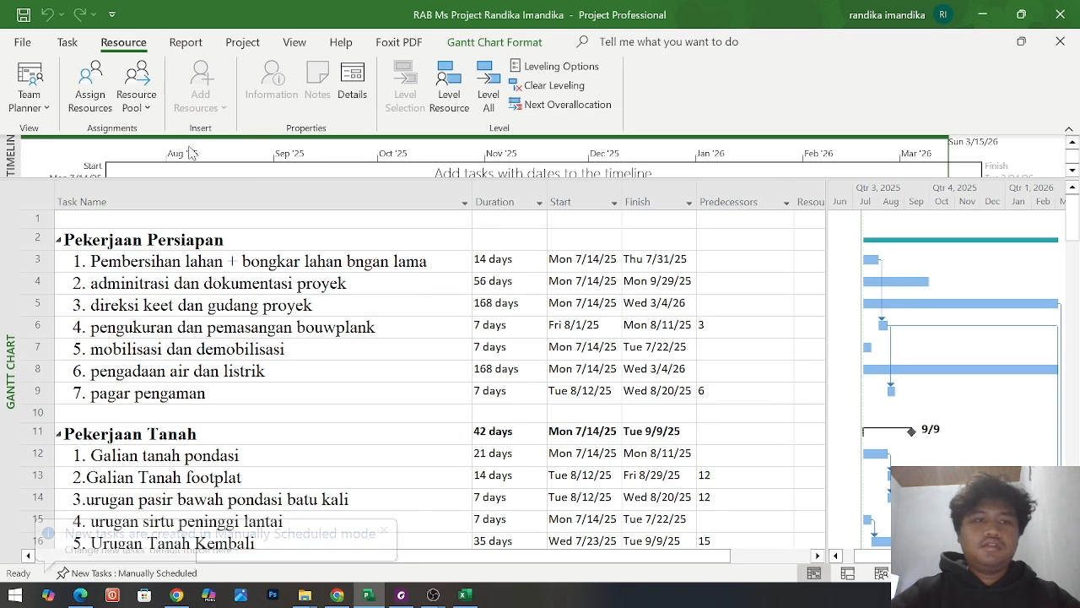
{"action": "left_click", "coordinate": [35, 42]}
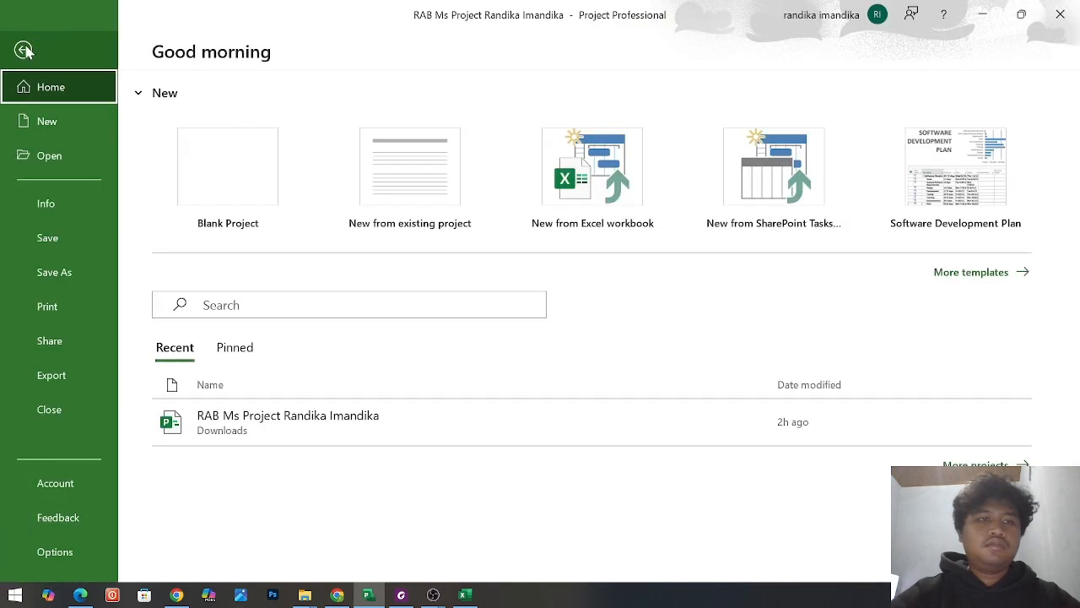
{"action": "left_click", "coordinate": [26, 51]}
{"action": "left_click", "coordinate": [80, 46]}
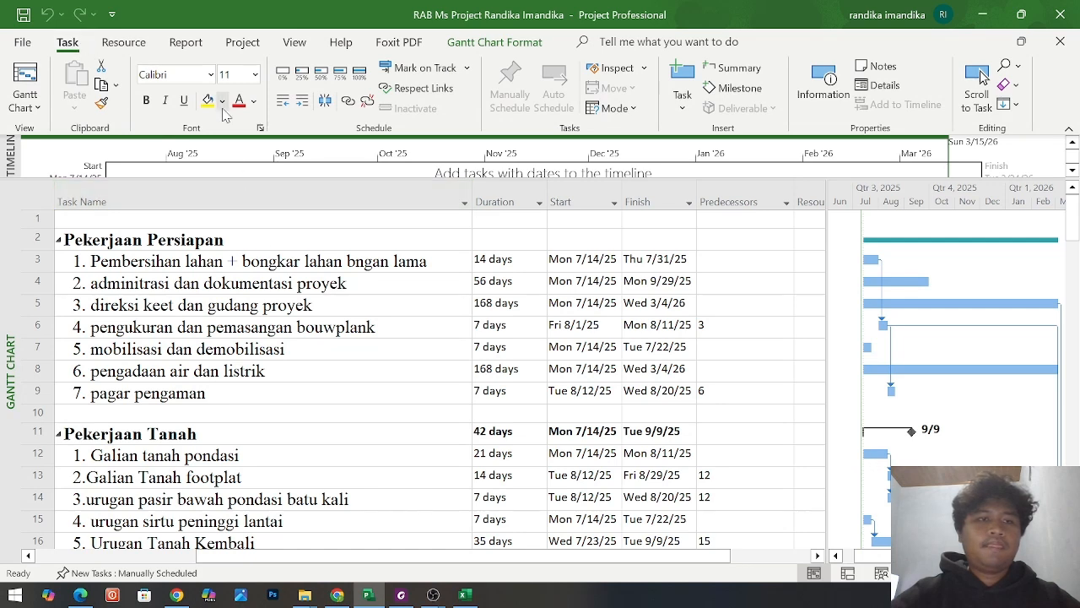
Open the project information, check the start date's calendar, and close the dialog with the existing settings
{"action": "left_click", "coordinate": [243, 44]}
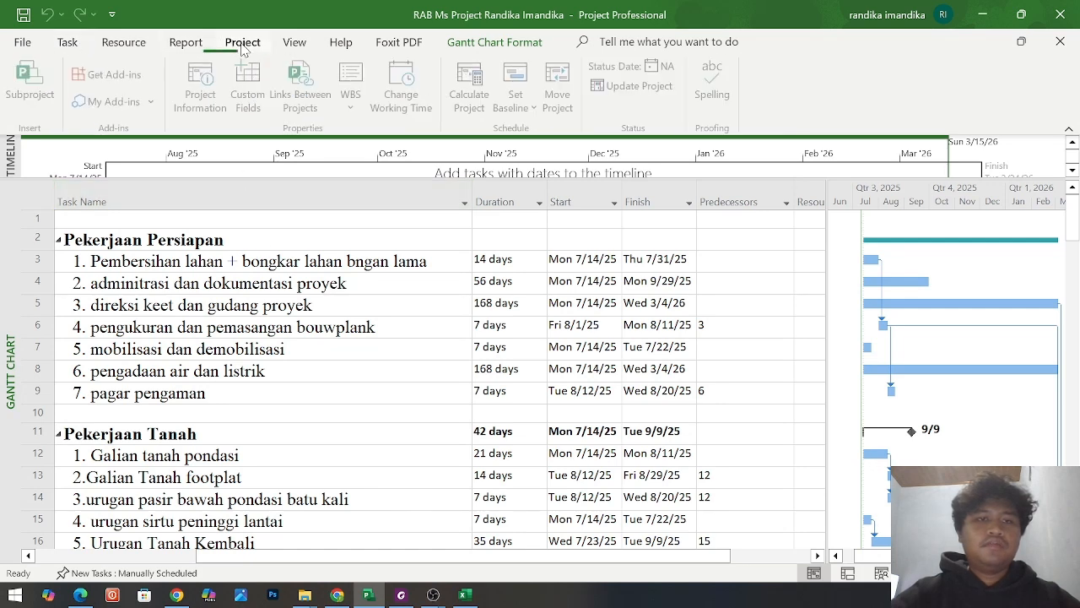
{"action": "left_click", "coordinate": [211, 107]}
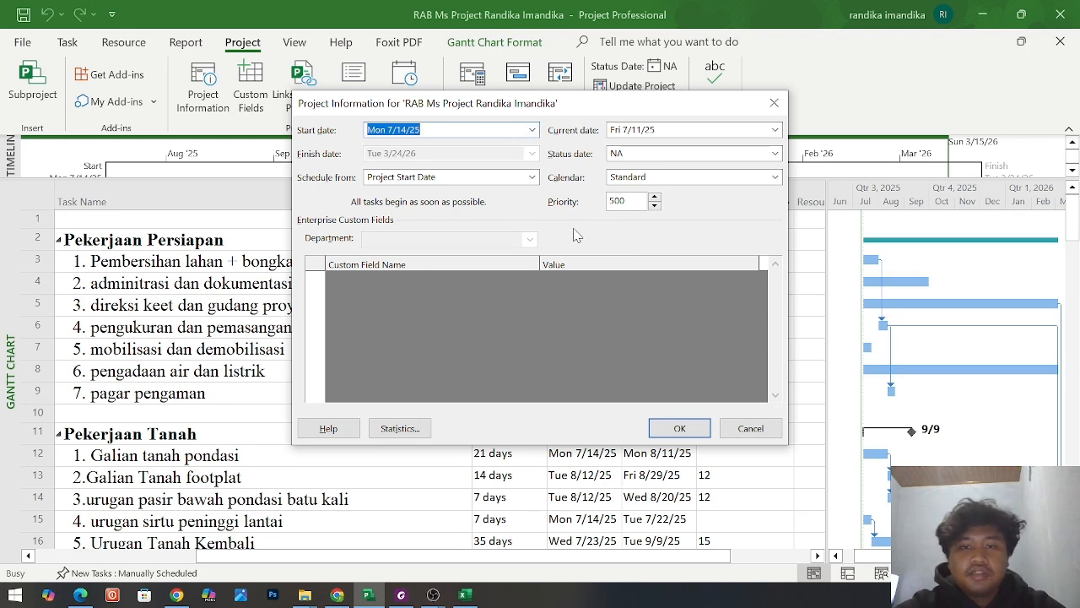
{"action": "left_click", "coordinate": [533, 130]}
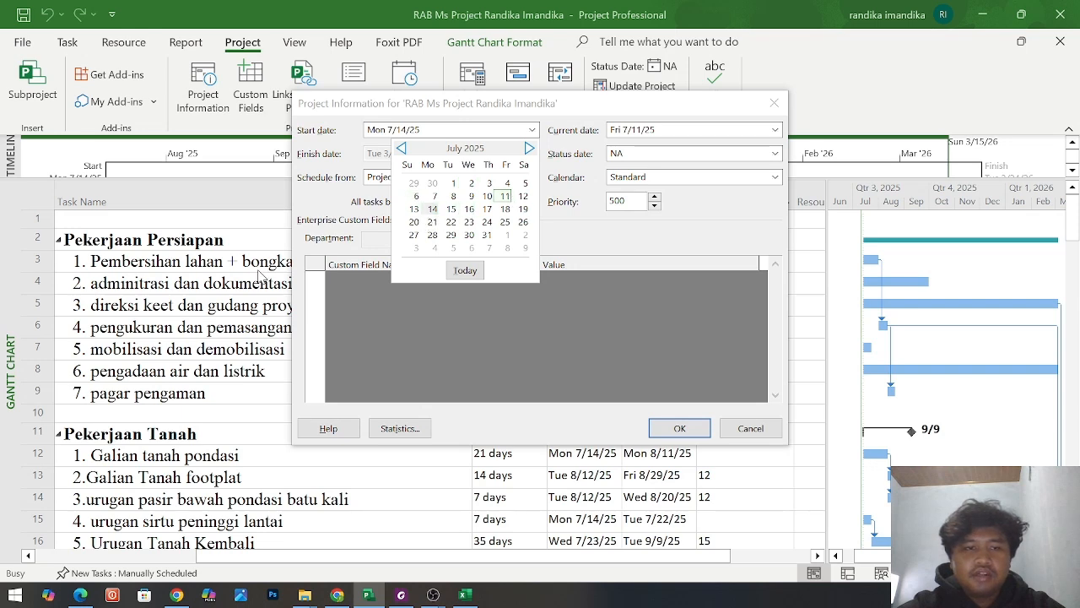
{"action": "left_click", "coordinate": [257, 270]}
{"action": "left_click", "coordinate": [688, 427]}
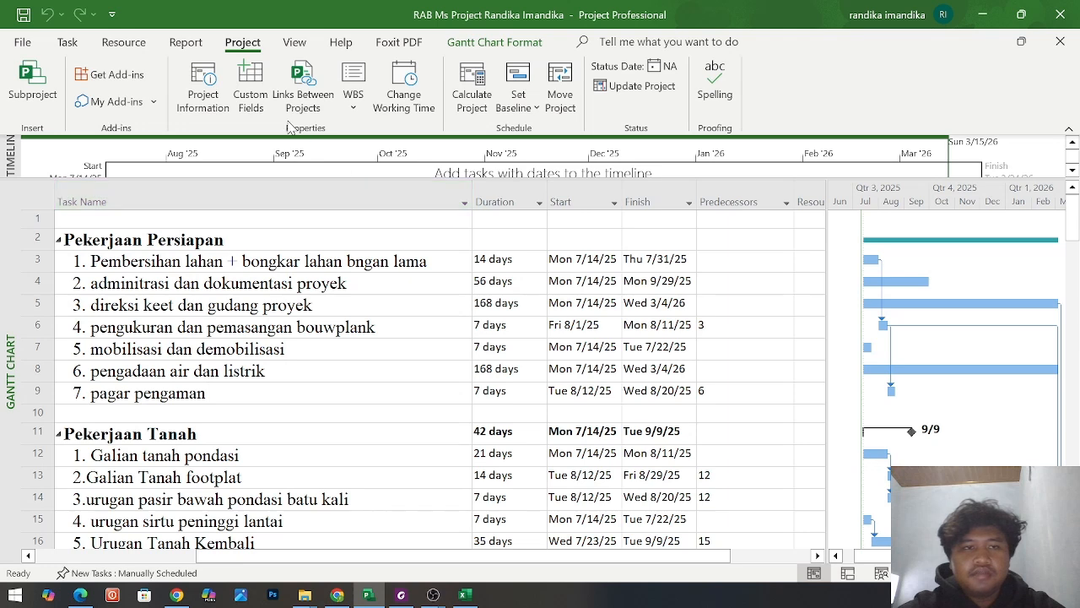
Set the project start date to Monday 7/14/2025 in the project information and apply it
{"action": "left_click", "coordinate": [202, 89]}
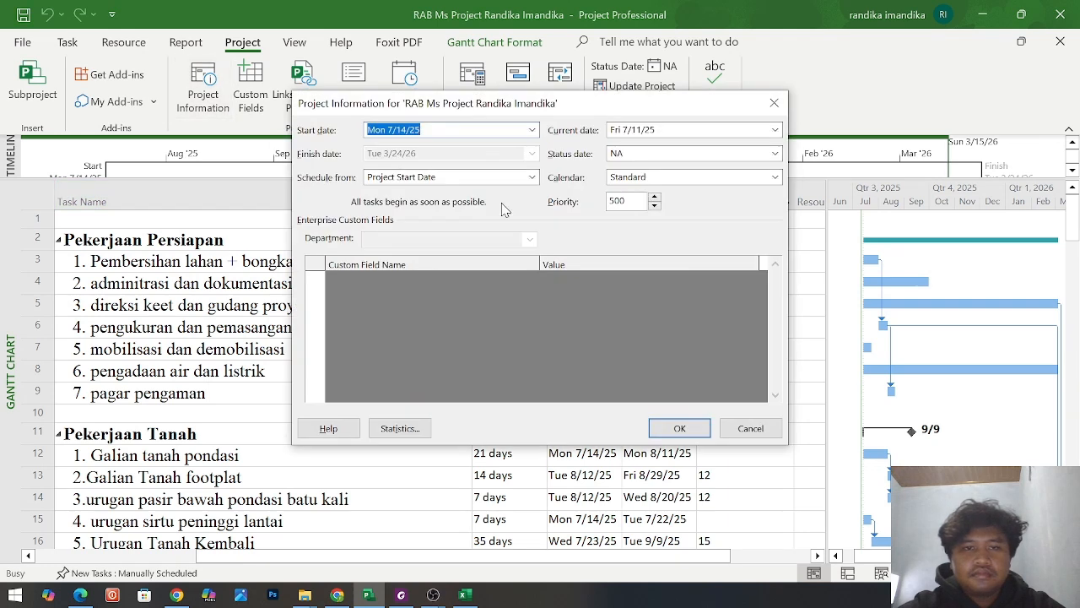
{"action": "left_click", "coordinate": [532, 130]}
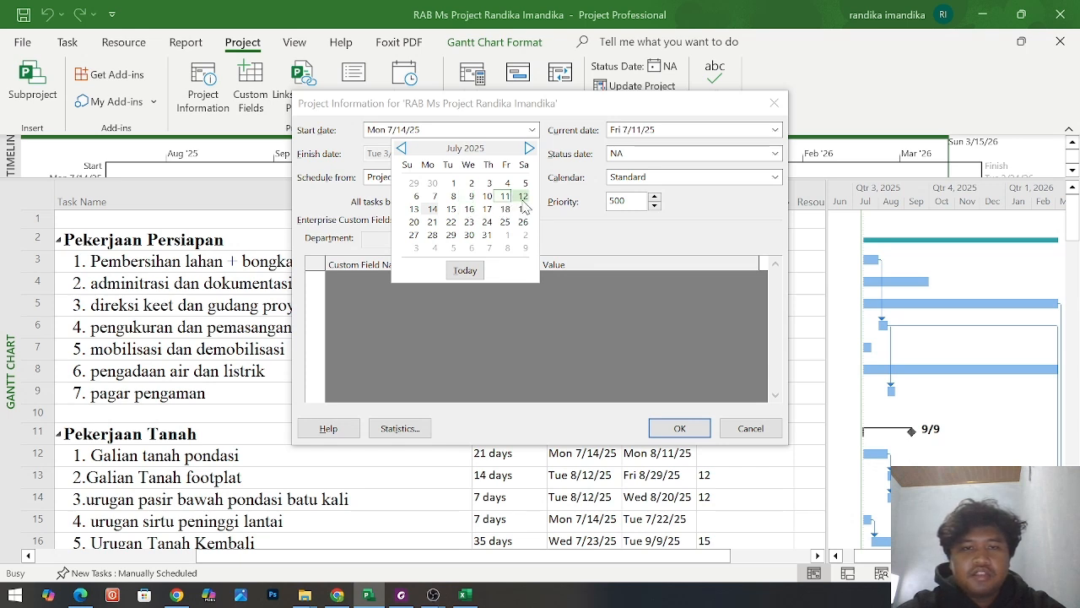
{"action": "left_click", "coordinate": [432, 212]}
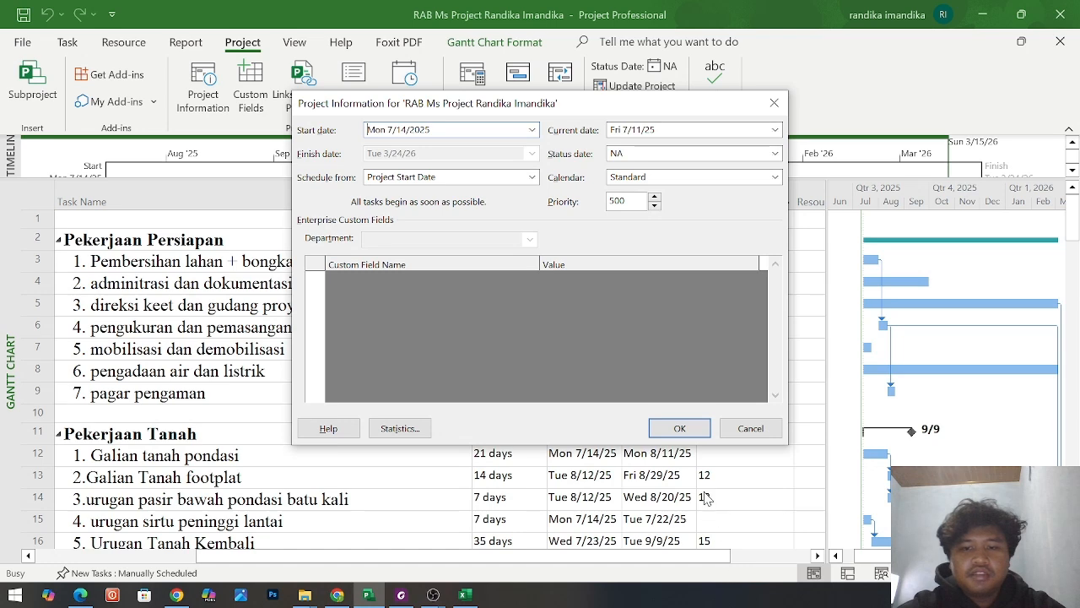
{"action": "left_click", "coordinate": [680, 428]}
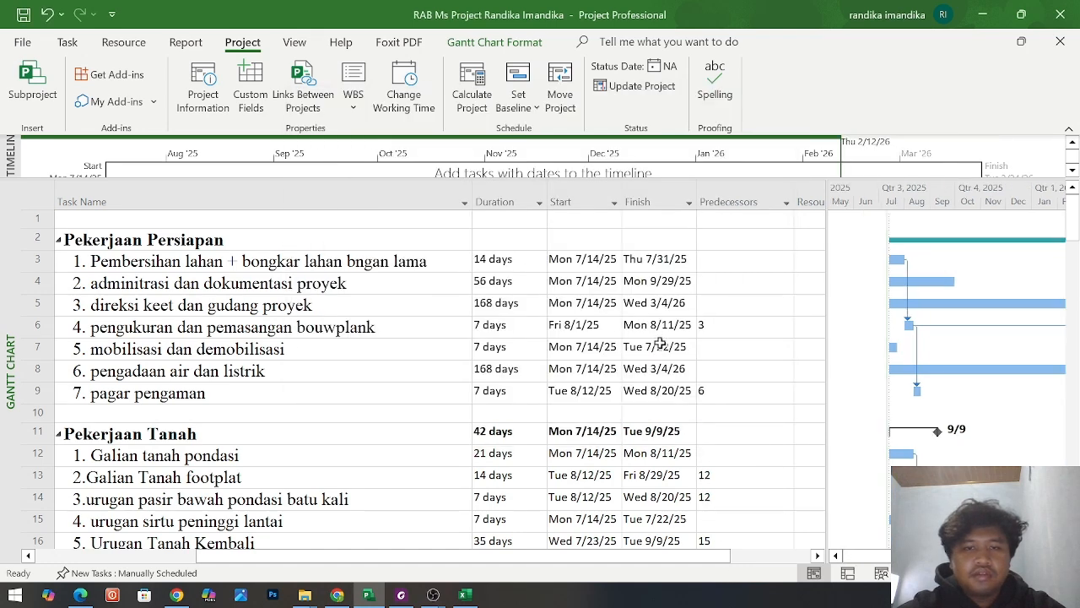
Examine the start and finish dates from Pekerjaan Persiapan down to Railing under Lain-lain and back up
{"action": "left_click", "coordinate": [606, 261]}
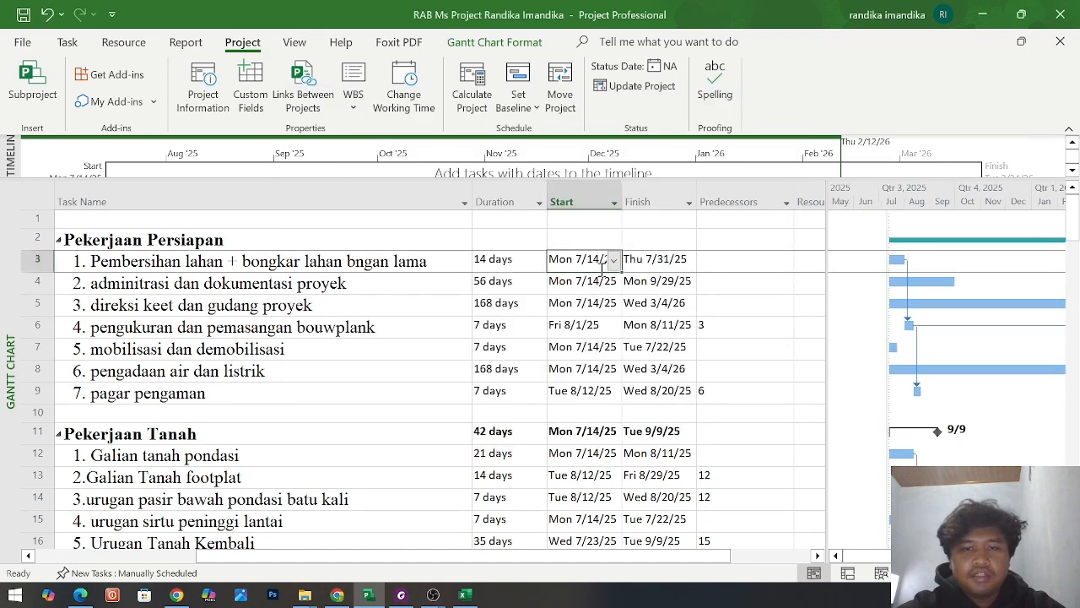
{"action": "scroll", "coordinate": [509, 362], "scroll_direction": "down", "scroll_amount": 5}
{"action": "scroll", "coordinate": [510, 362], "scroll_direction": "down", "scroll_amount": 15}
{"action": "scroll", "coordinate": [511, 362], "scroll_direction": "down", "scroll_amount": 12}
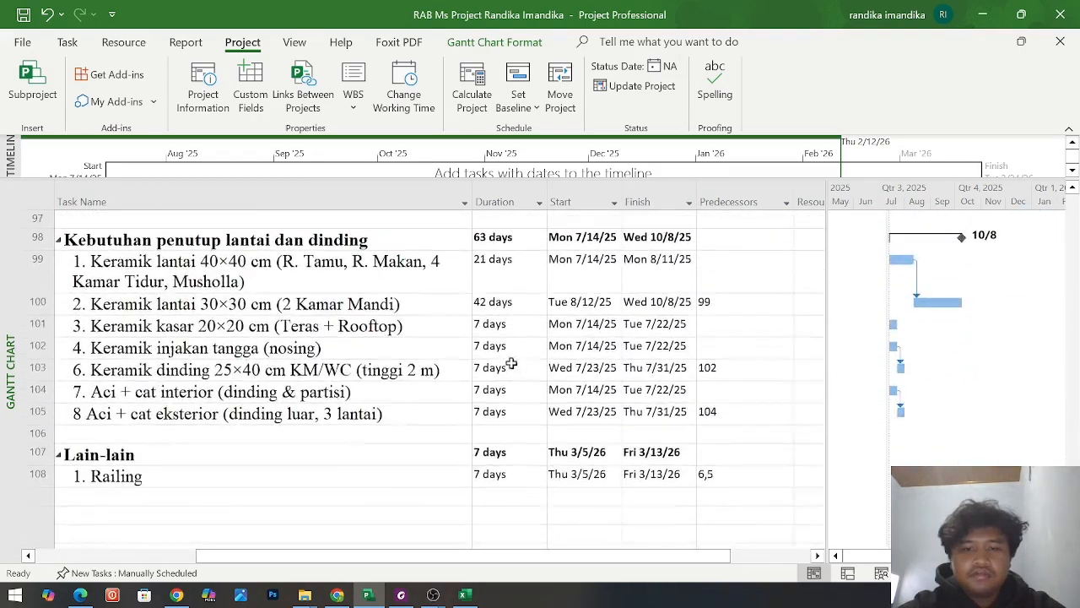
{"action": "scroll", "coordinate": [510, 362], "scroll_direction": "down", "scroll_amount": 1}
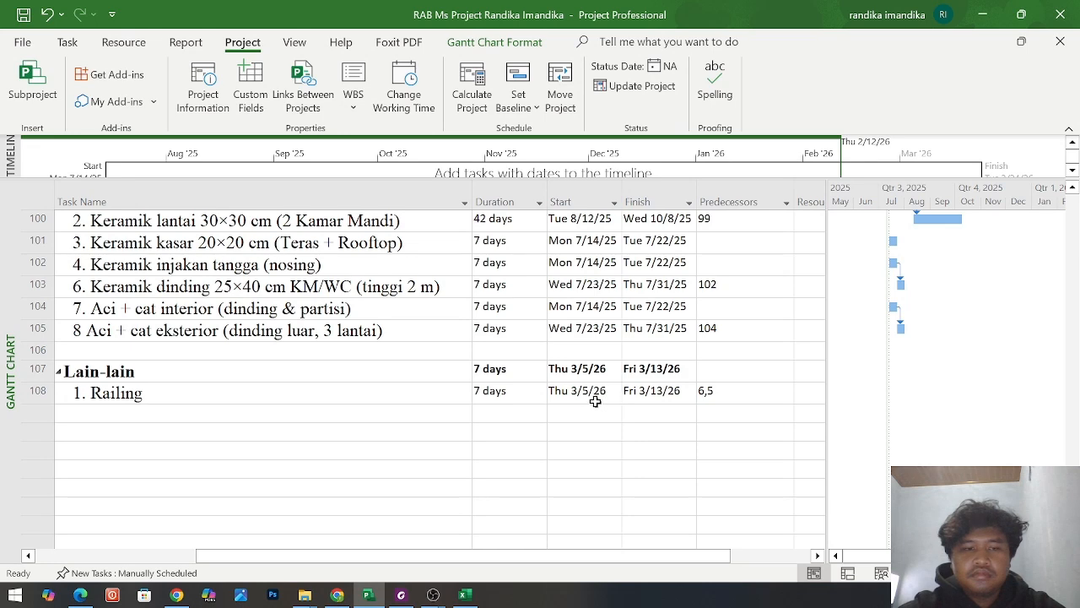
{"action": "scroll", "coordinate": [595, 401], "scroll_direction": "up", "scroll_amount": 1}
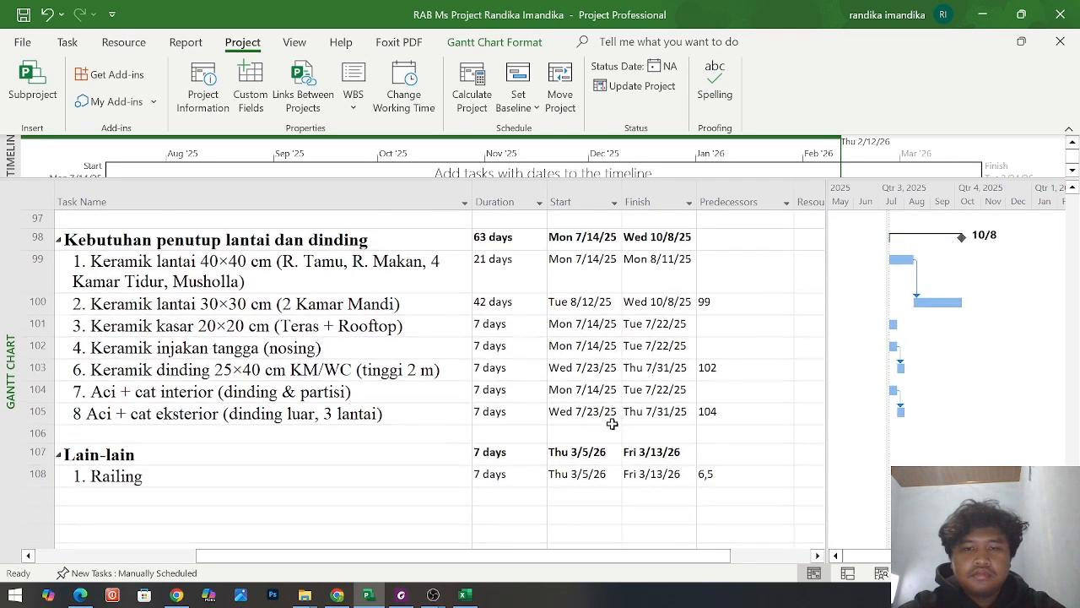
{"action": "left_click", "coordinate": [603, 416]}
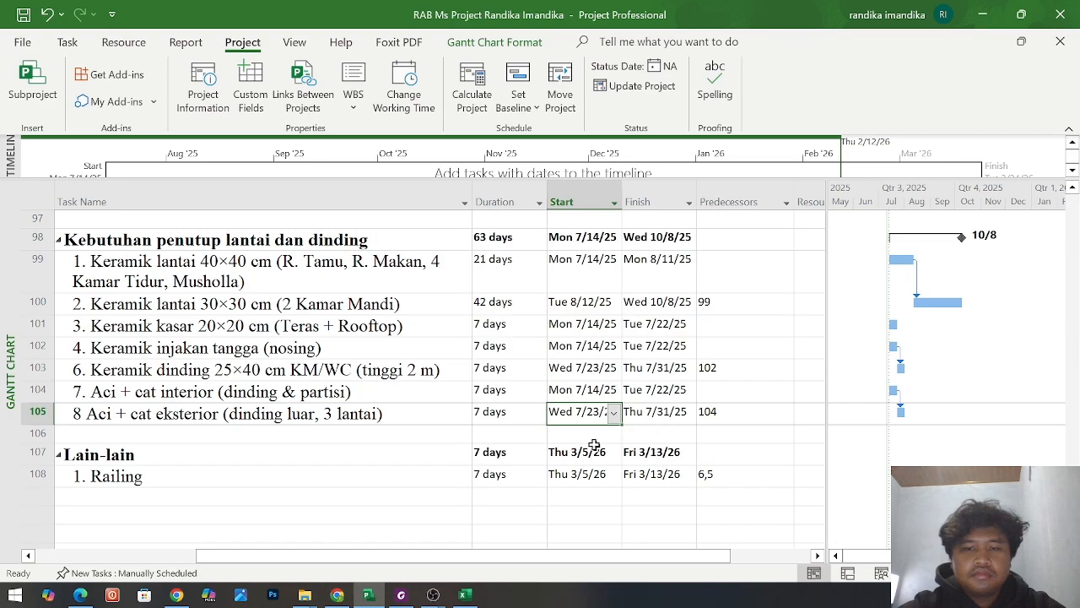
{"action": "scroll", "coordinate": [702, 431], "scroll_direction": "up", "scroll_amount": 15}
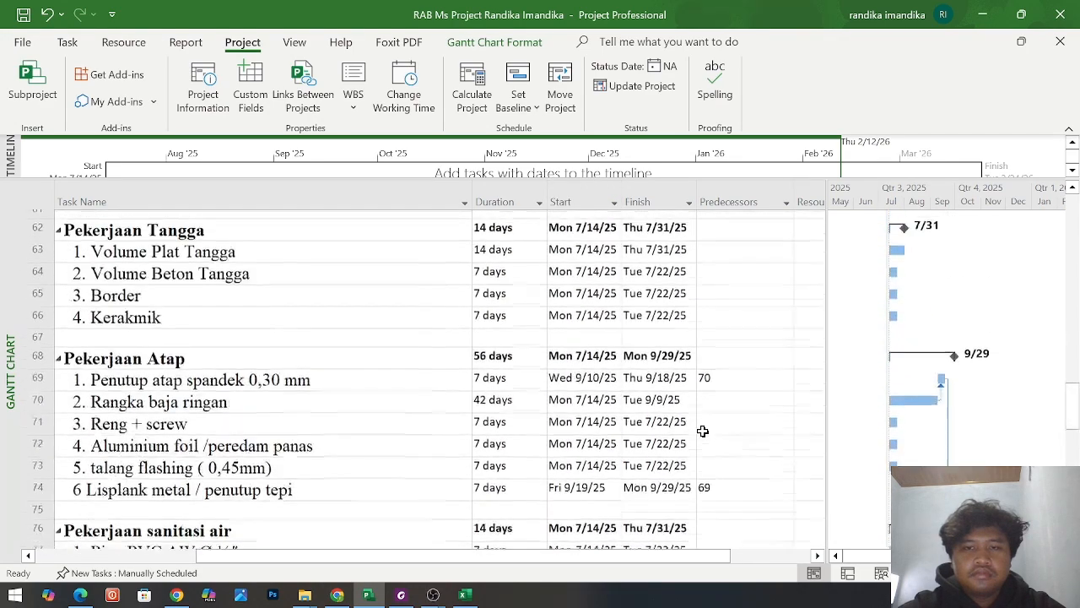
{"action": "scroll", "coordinate": [702, 432], "scroll_direction": "up", "scroll_amount": 15}
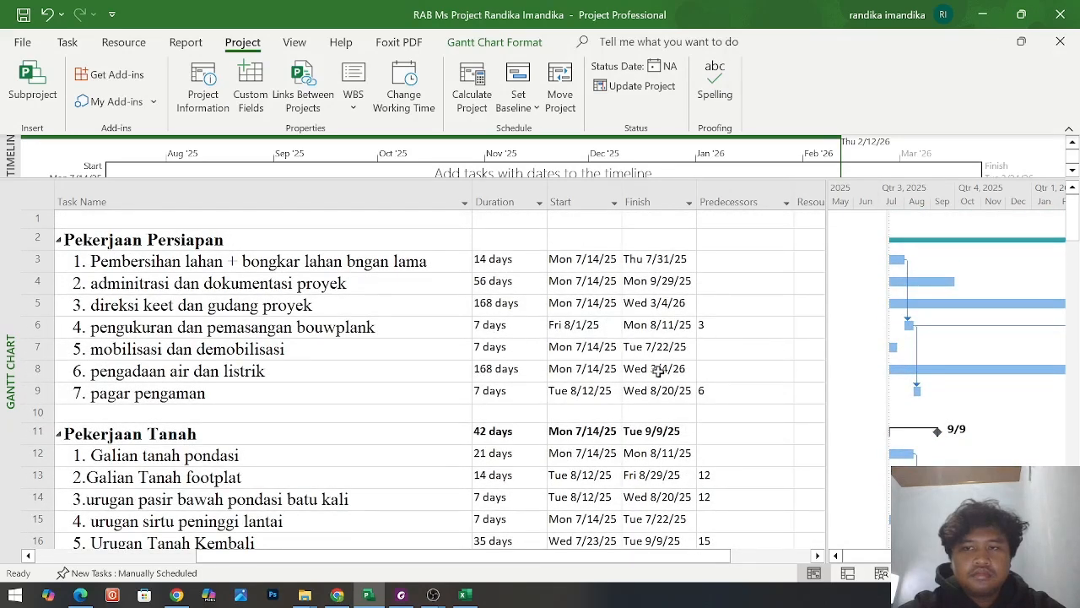
Examine the predecessors of the Pekerjaan Pasangan and Pekerjaan Beton Bertulang tasks and their linked Gantt bars through March 2026
{"action": "left_click", "coordinate": [599, 392]}
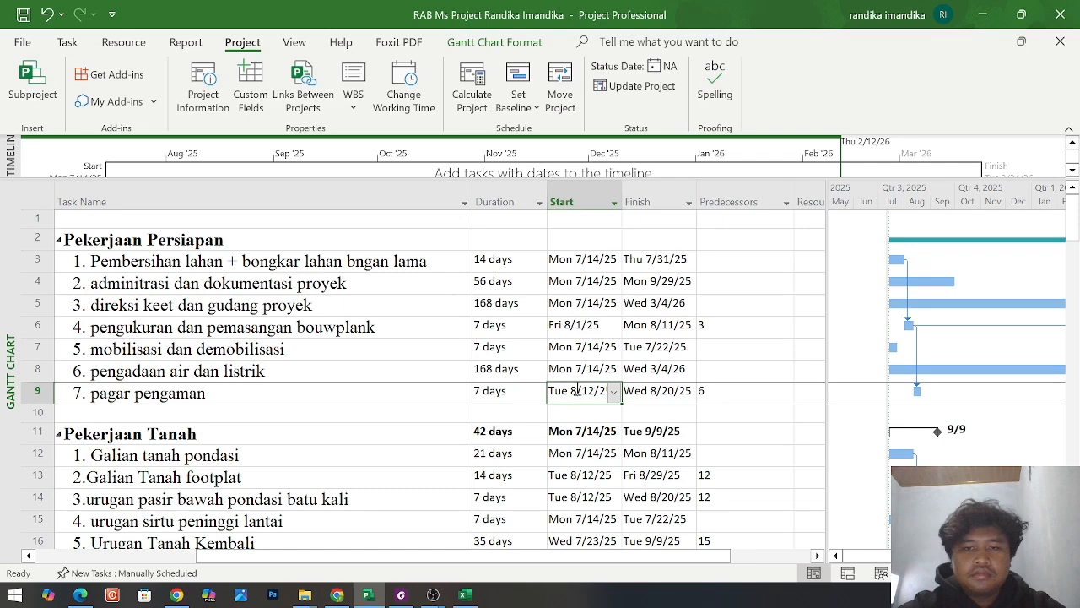
{"action": "scroll", "coordinate": [760, 334], "scroll_direction": "down", "scroll_amount": 5}
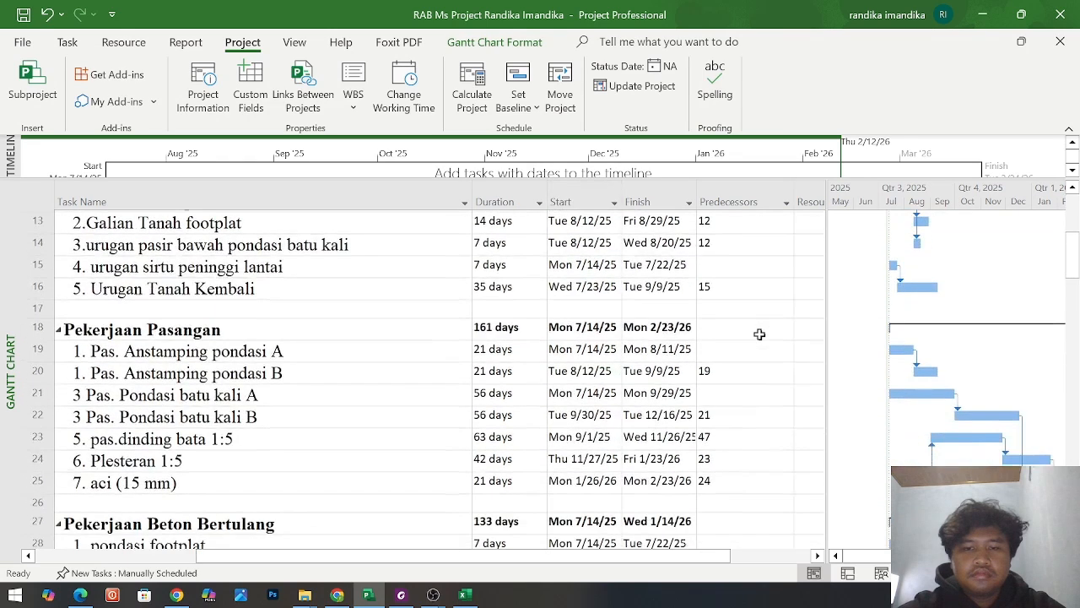
{"action": "scroll", "coordinate": [760, 332], "scroll_direction": "down", "scroll_amount": 2}
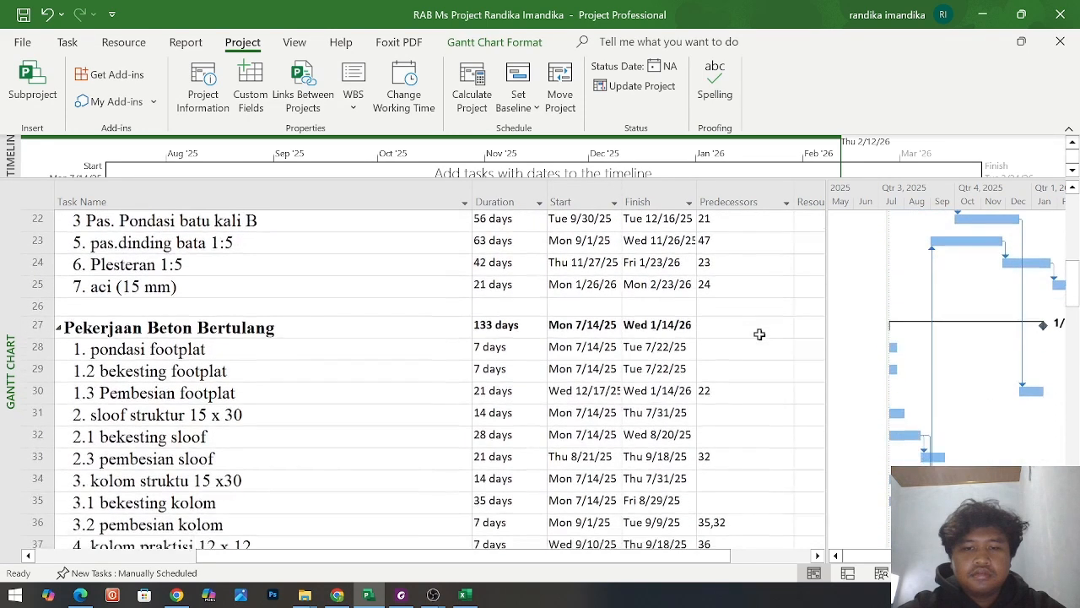
{"action": "left_click", "coordinate": [787, 394]}
{"action": "scroll", "coordinate": [796, 256], "scroll_direction": "right", "scroll_amount": 3}
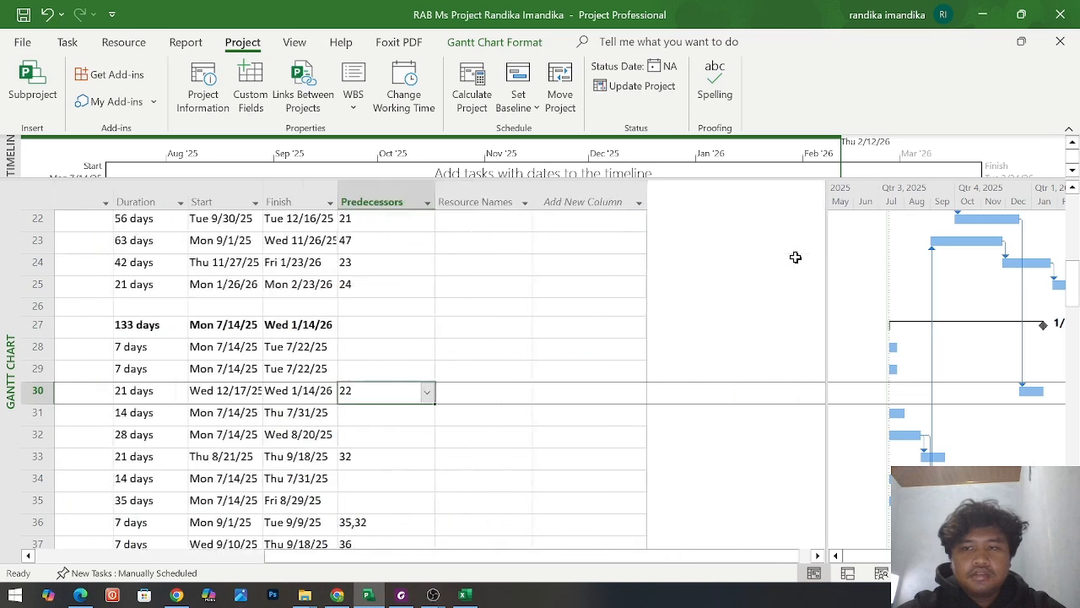
{"action": "scroll", "coordinate": [987, 316], "scroll_direction": "right", "scroll_amount": 2}
{"action": "scroll", "coordinate": [988, 318], "scroll_direction": "right", "scroll_amount": 2}
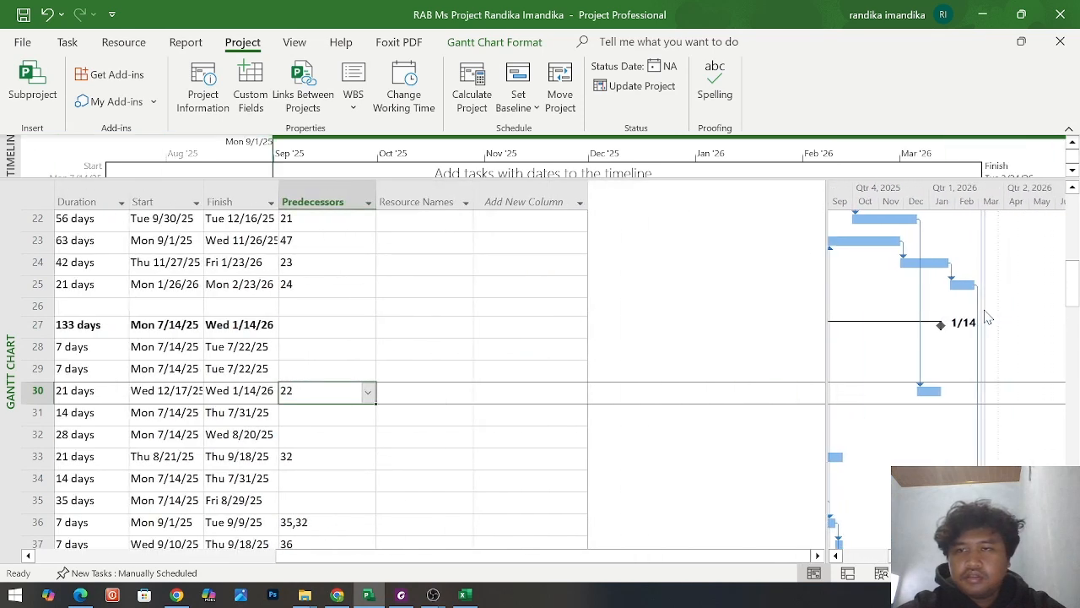
{"action": "scroll", "coordinate": [987, 318], "scroll_direction": "right", "scroll_amount": 1}
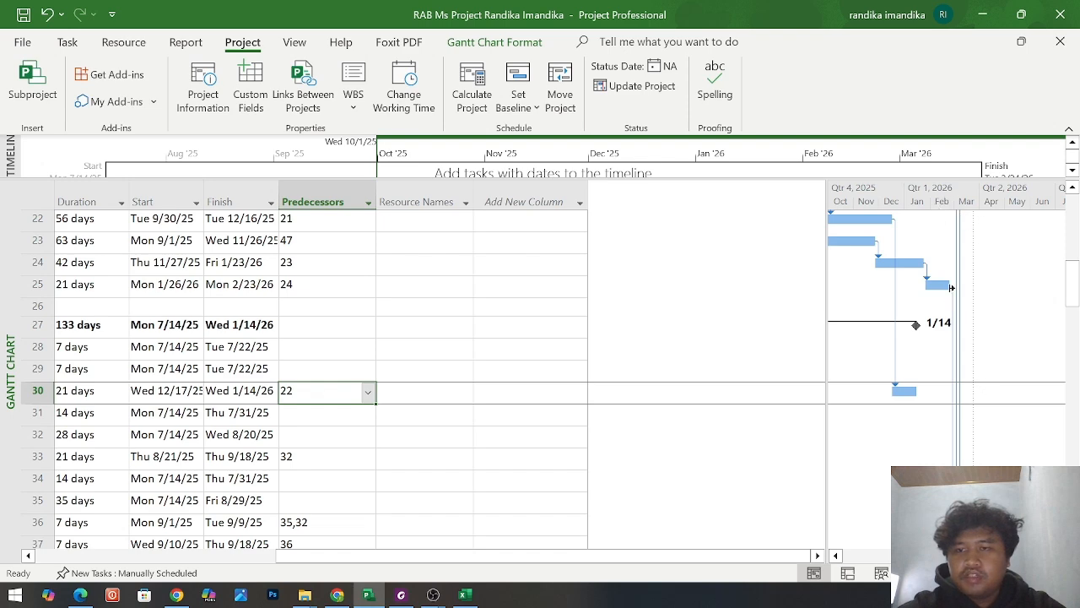
Show the Gantt timescale in weeks within months and select the duration of Pembersihan lahan in row 3
{"action": "scroll", "coordinate": [952, 291], "scroll_direction": "up", "scroll_amount": 3}
{"action": "scroll", "coordinate": [952, 294], "scroll_direction": "down", "scroll_amount": 1}
{"action": "scroll", "coordinate": [948, 287], "scroll_direction": "down", "scroll_amount": 2}
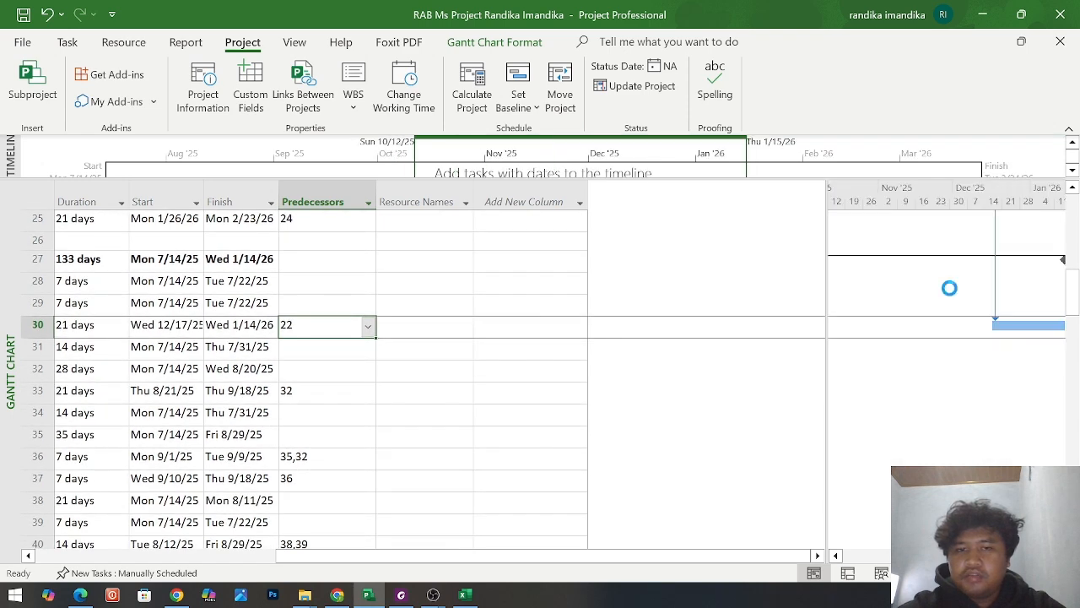
{"action": "scroll", "coordinate": [601, 321], "scroll_direction": "left", "scroll_amount": 5}
{"action": "scroll", "coordinate": [600, 321], "scroll_direction": "up", "scroll_amount": 8}
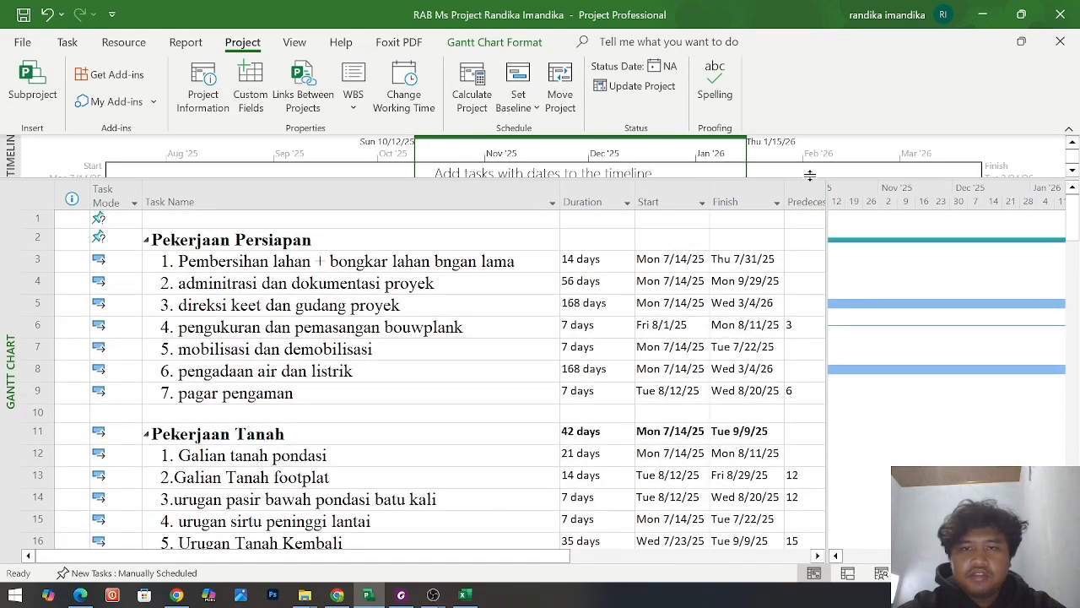
{"action": "left_click", "coordinate": [604, 265]}
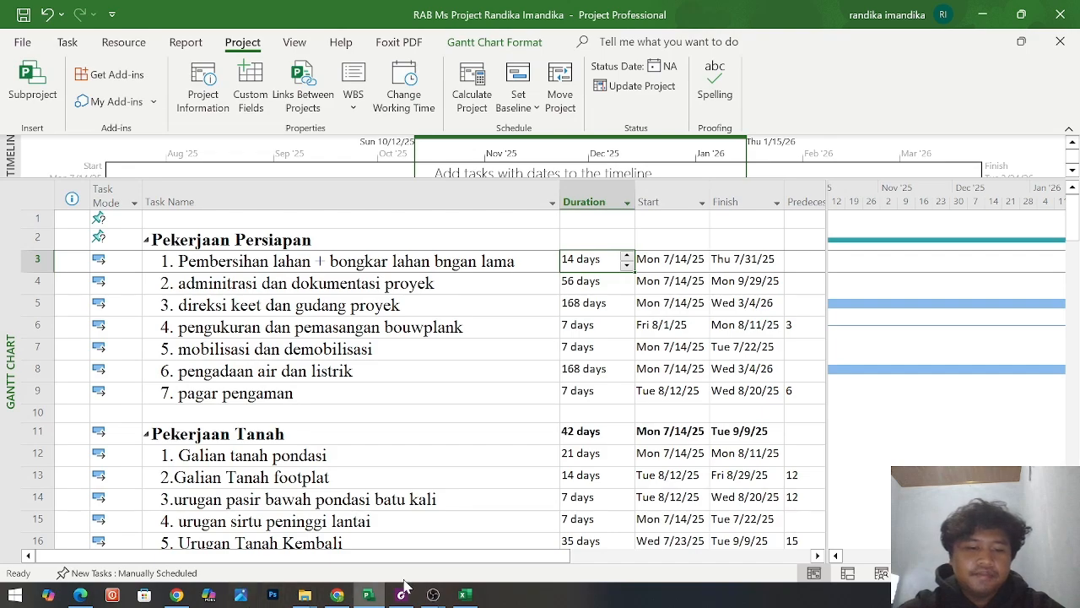
Switch to the RAB workbook in Excel and unhide the Durasi Hari column G beside Durasi Minggu
{"action": "key", "text": "alt+Tab"}
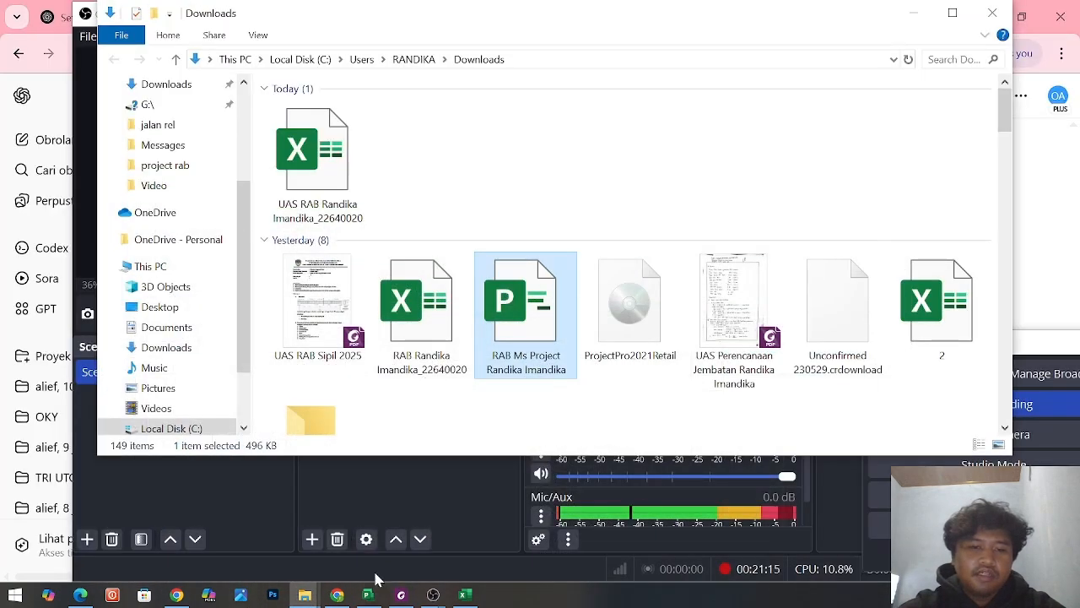
{"action": "left_click", "coordinate": [463, 595]}
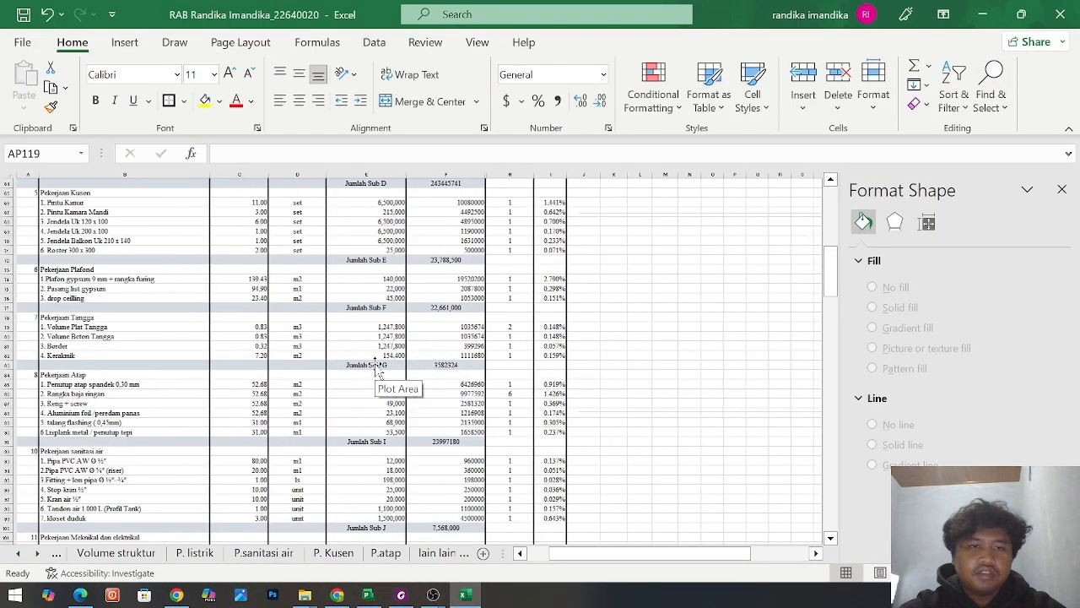
{"action": "scroll", "coordinate": [377, 371], "scroll_direction": "up", "scroll_amount": 15}
{"action": "scroll", "coordinate": [376, 365], "scroll_direction": "up", "scroll_amount": 3, "text": "ctrl"}
{"action": "scroll", "coordinate": [374, 361], "scroll_direction": "down", "scroll_amount": 1}
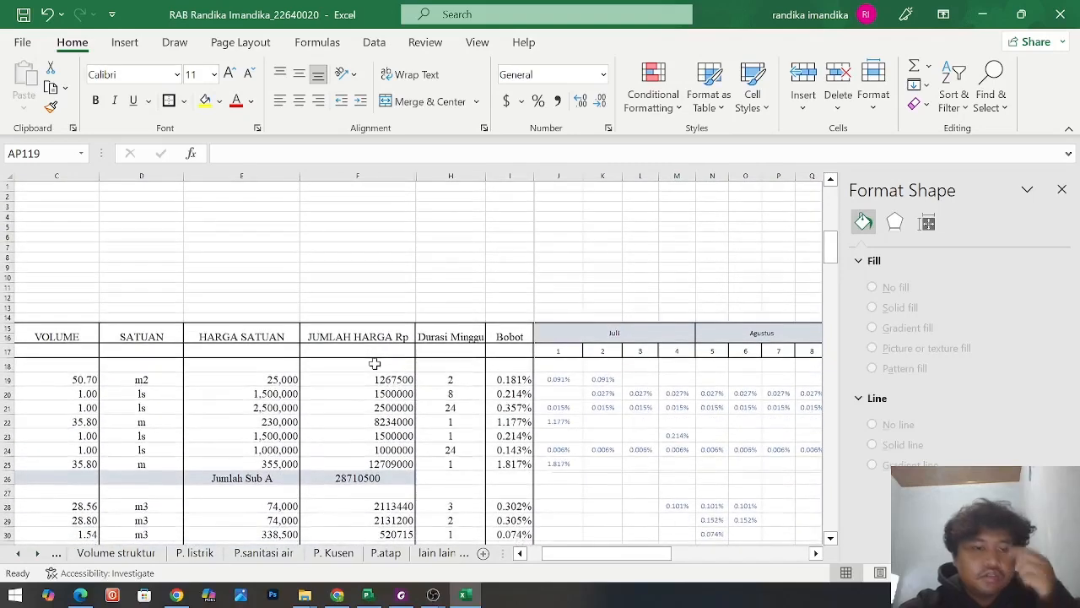
{"action": "left_click_drag", "start_coordinate": [415, 178], "coordinate": [488, 183]}
{"action": "left_click", "coordinate": [484, 334]}
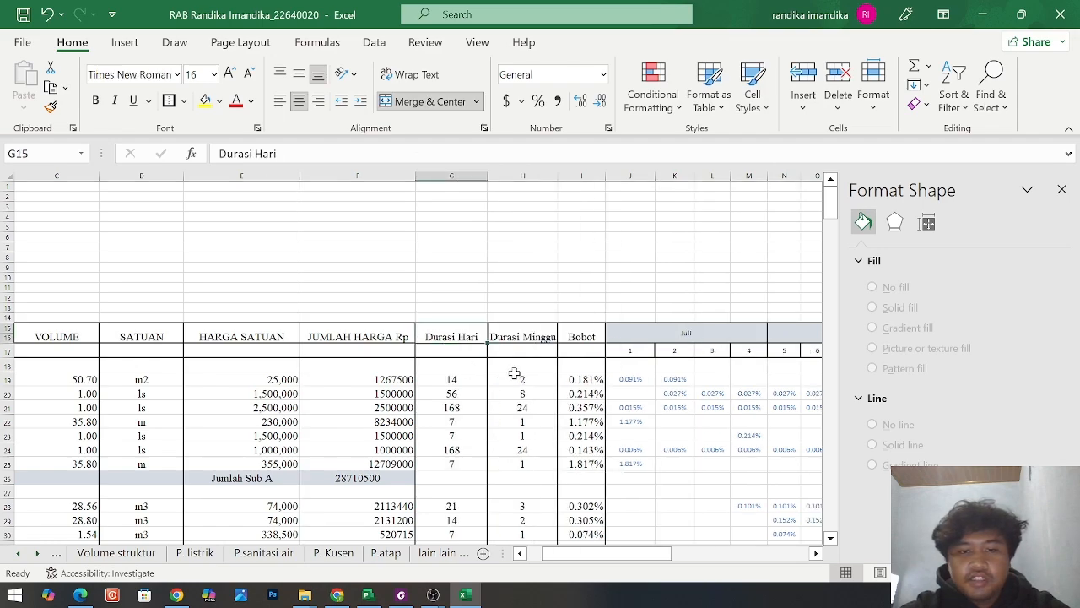
Review the Durasi Hari values down to the Total row and switch back to the schedule in Microsoft Project
{"action": "scroll", "coordinate": [451, 393], "scroll_direction": "down", "scroll_amount": 20}
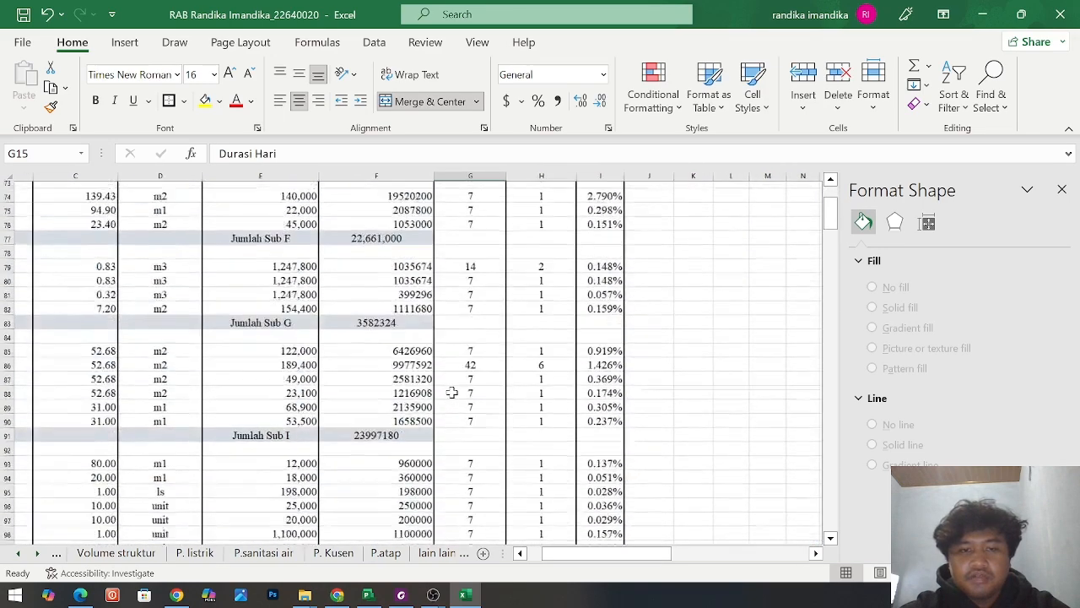
{"action": "scroll", "coordinate": [451, 392], "scroll_direction": "down", "scroll_amount": 10}
{"action": "scroll", "coordinate": [450, 391], "scroll_direction": "up", "scroll_amount": 9}
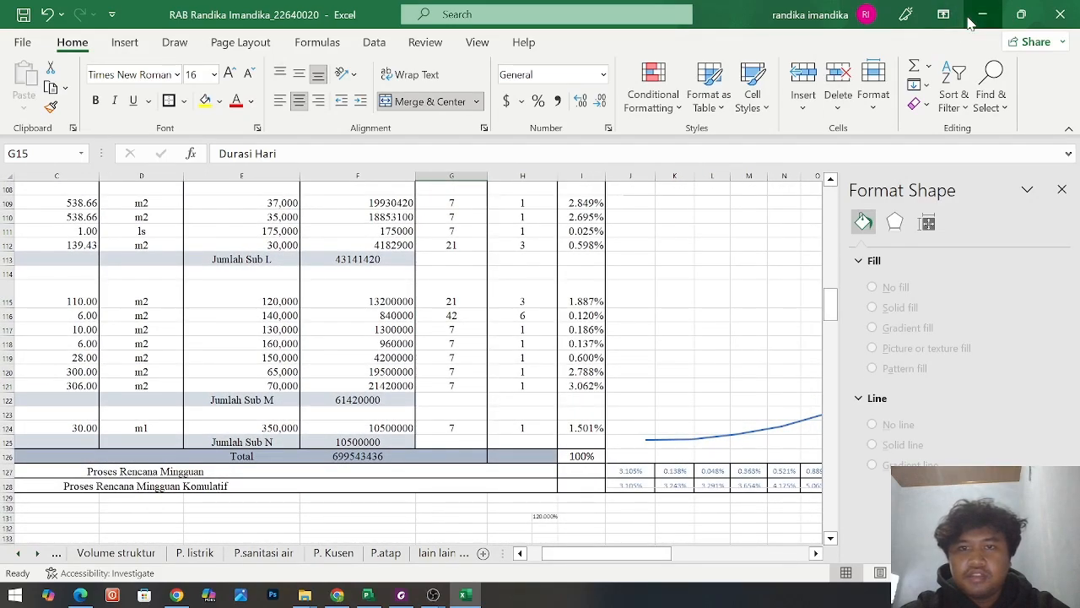
{"action": "left_click", "coordinate": [981, 15]}
{"action": "left_click", "coordinate": [467, 594]}
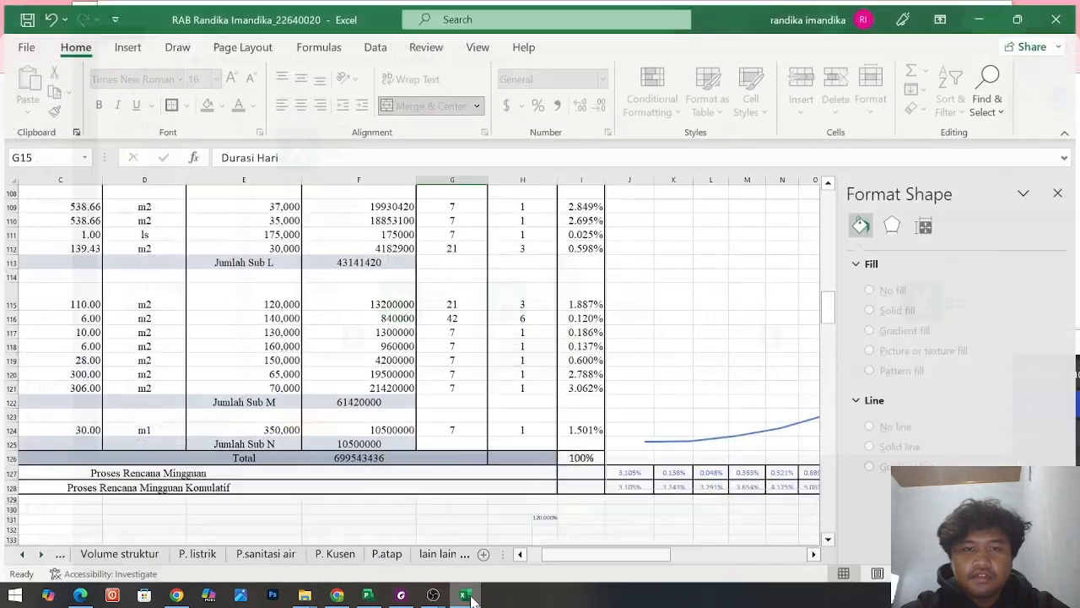
{"action": "left_click", "coordinate": [368, 594]}
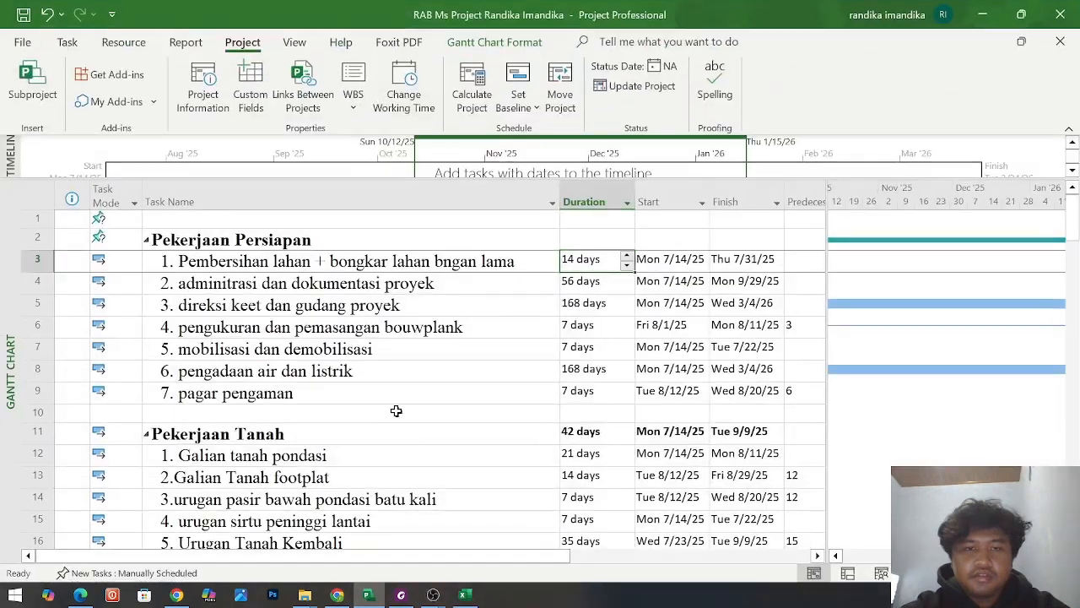
Review the durations of the Pekerjaan Persiapan tasks in rows 4 and 5 and of the task groups down to Pekerjaan Beton Bertulang
{"action": "left_click", "coordinate": [608, 290]}
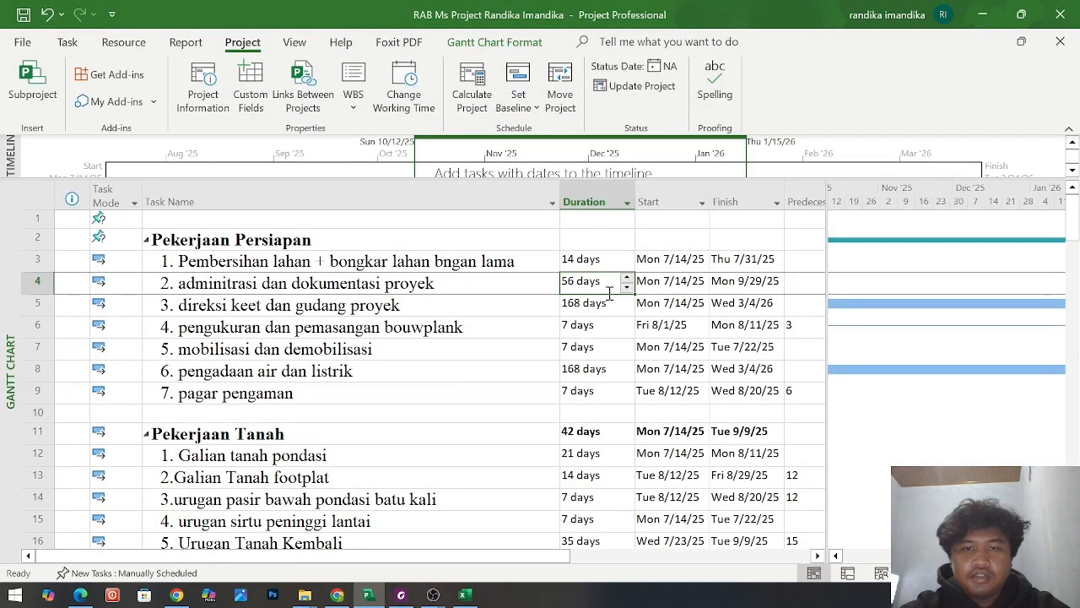
{"action": "scroll", "coordinate": [607, 292], "scroll_direction": "down", "scroll_amount": 1}
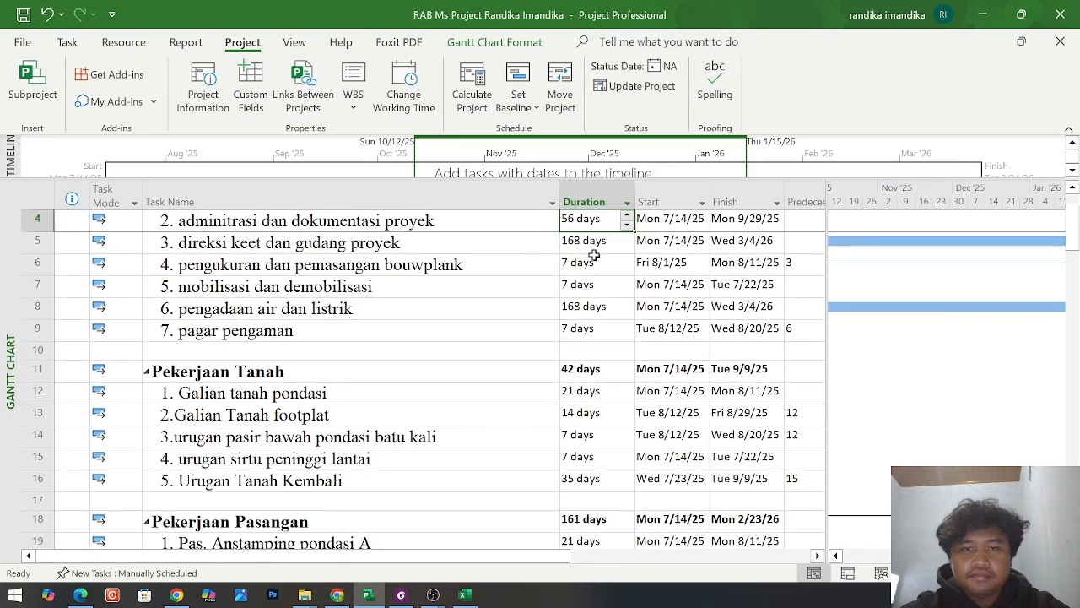
{"action": "scroll", "coordinate": [594, 255], "scroll_direction": "up", "scroll_amount": 1}
{"action": "left_click", "coordinate": [590, 305]}
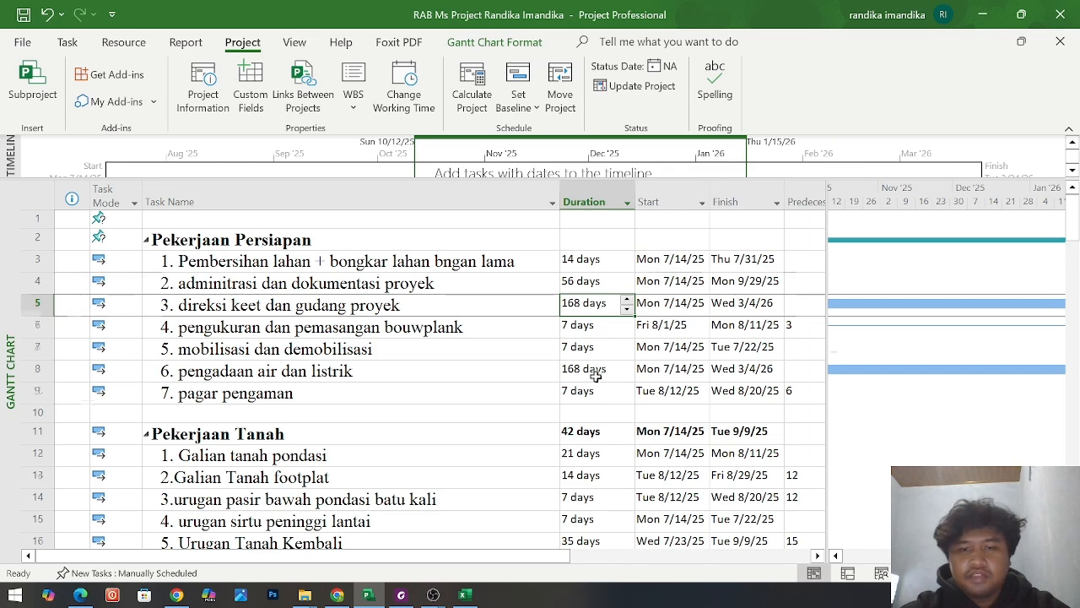
{"action": "scroll", "coordinate": [596, 376], "scroll_direction": "down", "scroll_amount": 4}
{"action": "scroll", "coordinate": [596, 377], "scroll_direction": "up", "scroll_amount": 4}
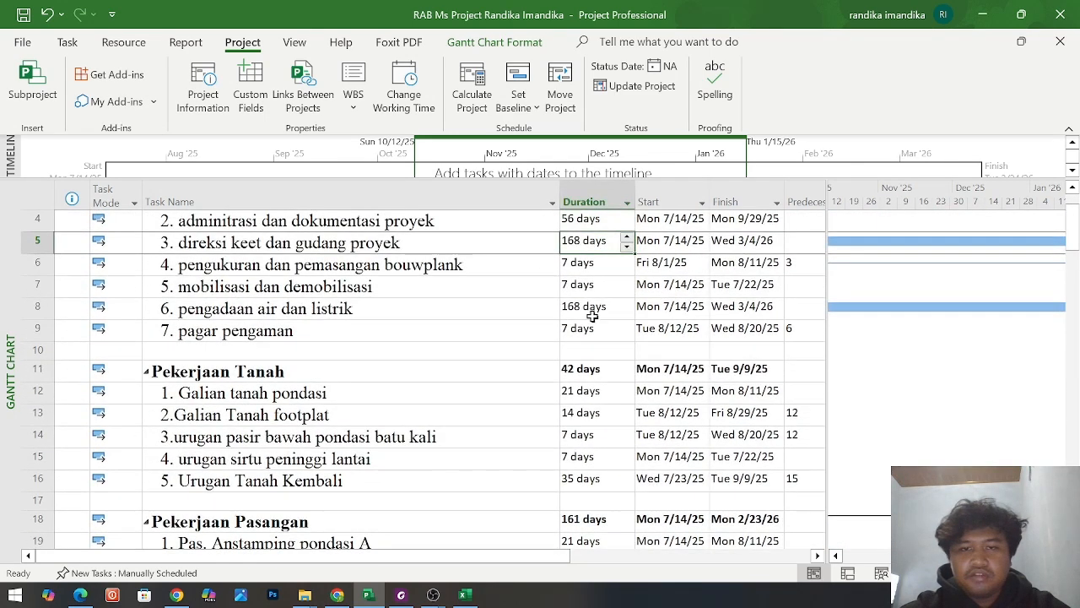
{"action": "scroll", "coordinate": [593, 317], "scroll_direction": "right", "scroll_amount": 2}
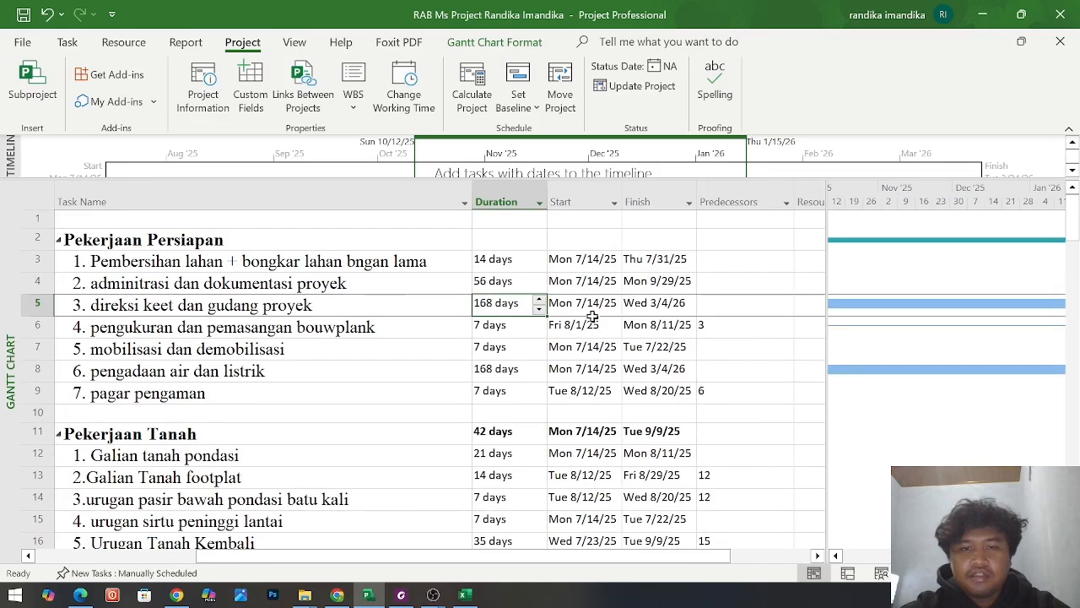
{"action": "scroll", "coordinate": [622, 429], "scroll_direction": "down", "scroll_amount": 11}
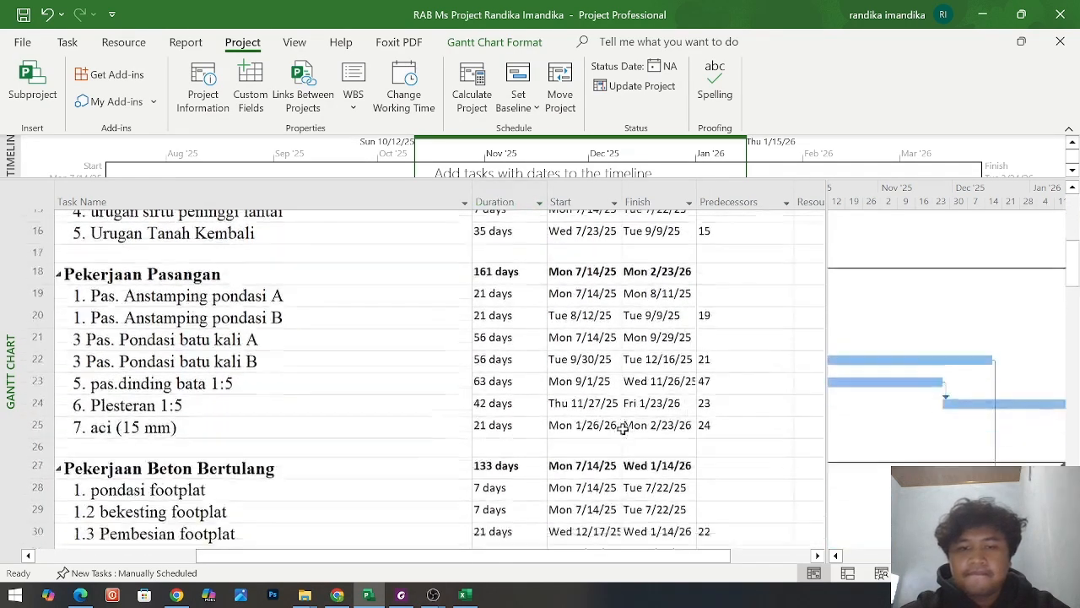
{"action": "scroll", "coordinate": [622, 430], "scroll_direction": "down", "scroll_amount": 6}
{"action": "scroll", "coordinate": [622, 429], "scroll_direction": "up", "scroll_amount": 11}
{"action": "scroll", "coordinate": [621, 430], "scroll_direction": "up", "scroll_amount": 6}
{"action": "left_click", "coordinate": [524, 303]}
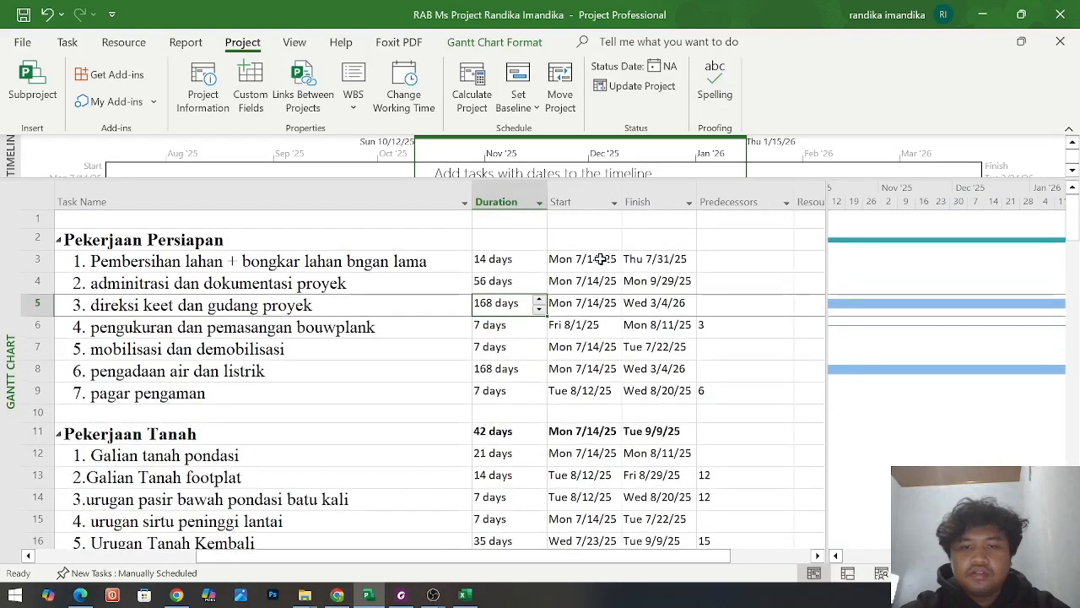
Review the start dates, finish dates and predecessors from Pembersihan lahan in row 3 down to Railing in row 108
{"action": "left_click", "coordinate": [590, 260]}
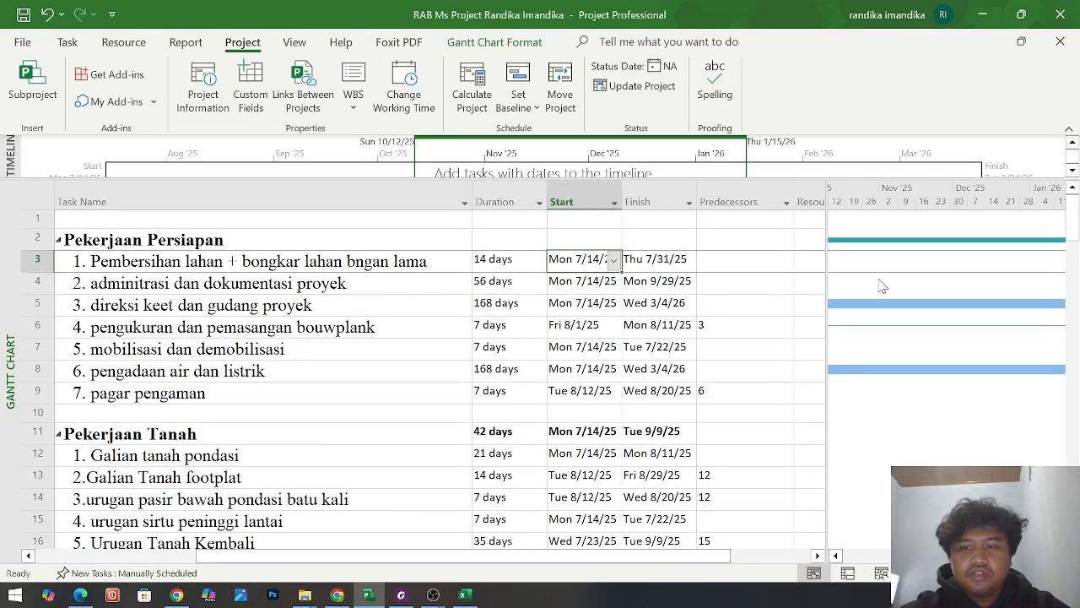
{"action": "scroll", "coordinate": [715, 502], "scroll_direction": "down", "scroll_amount": 13}
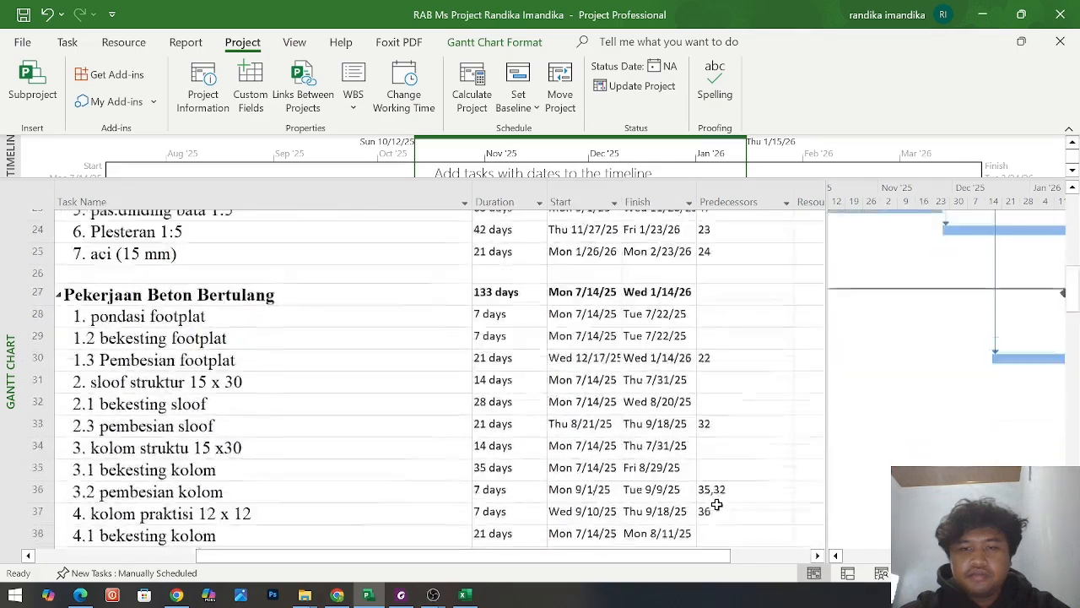
{"action": "scroll", "coordinate": [715, 502], "scroll_direction": "down", "scroll_amount": 9}
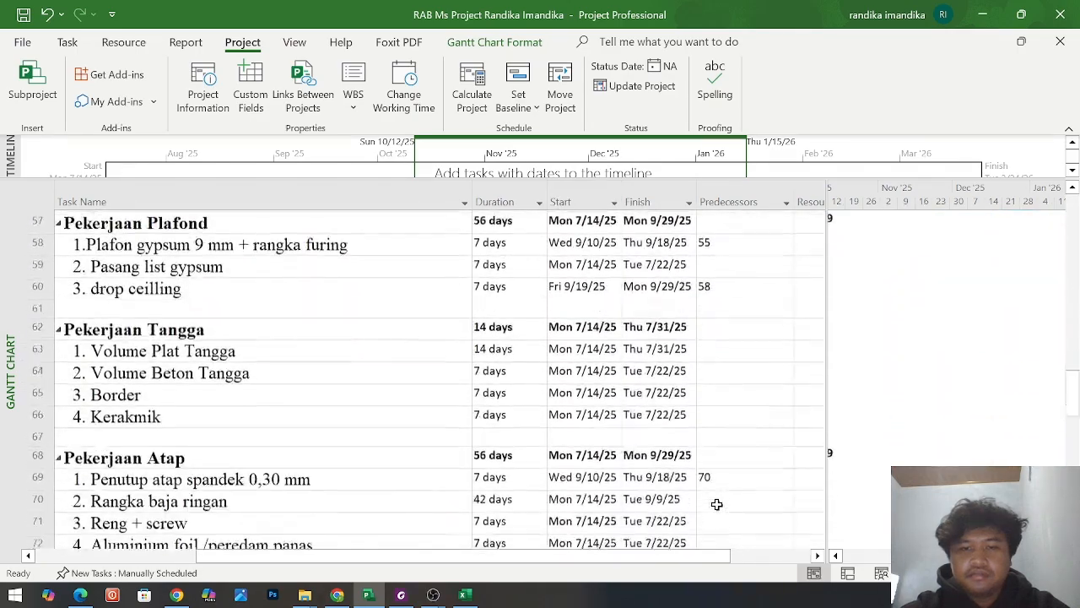
{"action": "scroll", "coordinate": [716, 504], "scroll_direction": "down", "scroll_amount": 8}
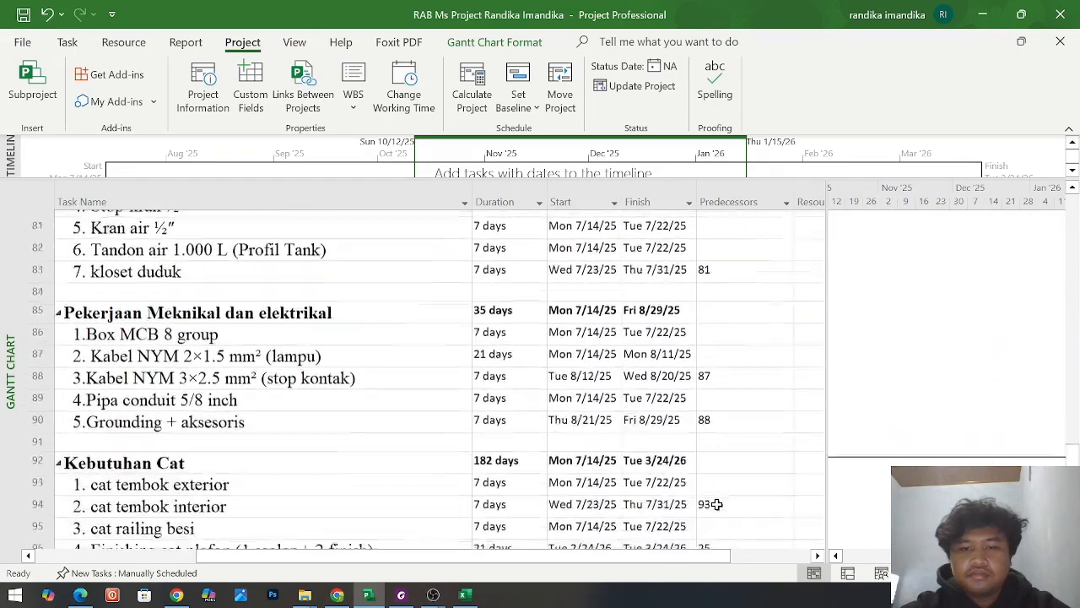
{"action": "scroll", "coordinate": [716, 504], "scroll_direction": "down", "scroll_amount": 4}
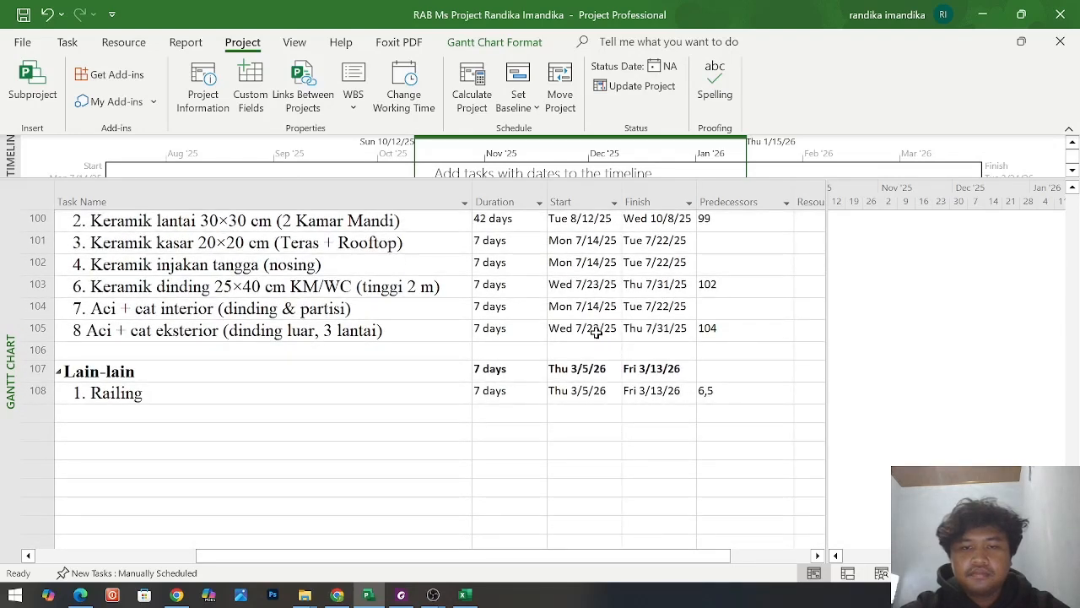
{"action": "scroll", "coordinate": [725, 344], "scroll_direction": "up", "scroll_amount": 12}
{"action": "scroll", "coordinate": [725, 345], "scroll_direction": "up", "scroll_amount": 16}
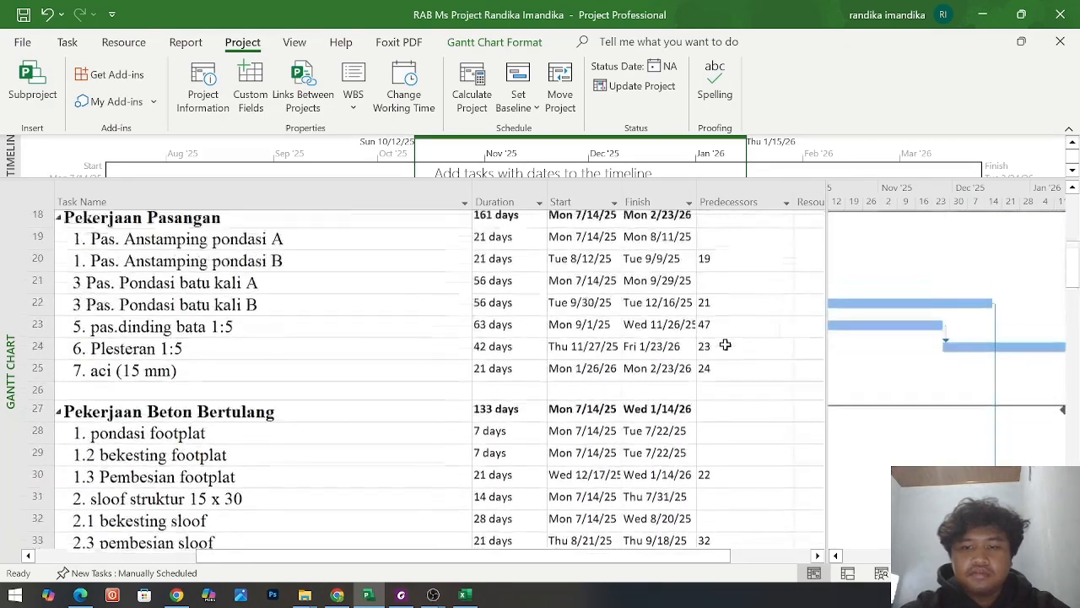
{"action": "scroll", "coordinate": [725, 345], "scroll_direction": "up", "scroll_amount": 6}
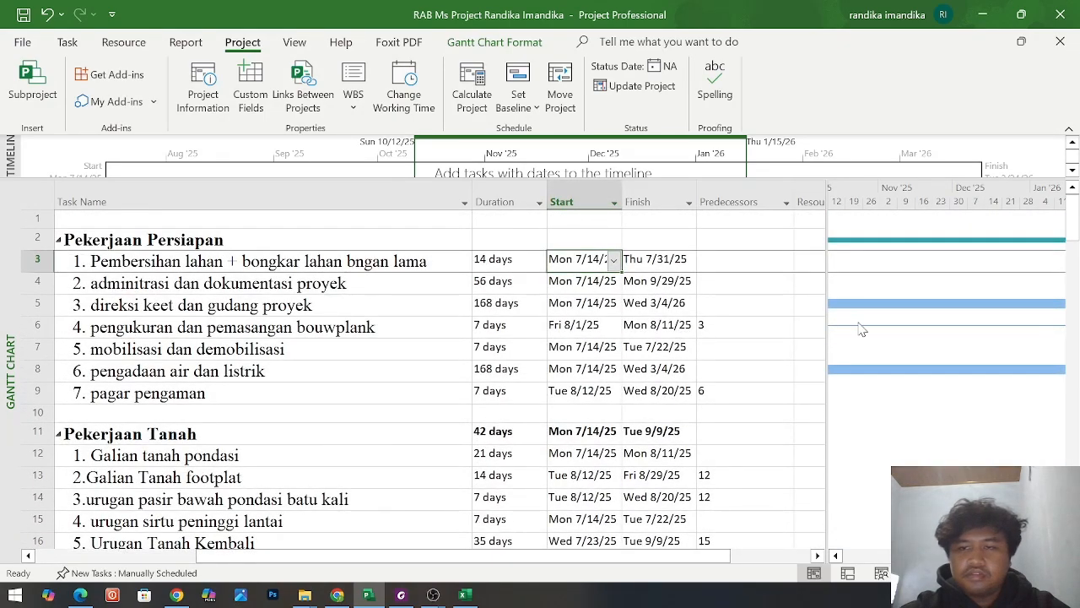
Examine the predecessor of pengukuran dan pemasangan bouwplank in row 6 against the other Pekerjaan Persiapan tasks
{"action": "scroll", "coordinate": [860, 330], "scroll_direction": "down", "scroll_amount": 1}
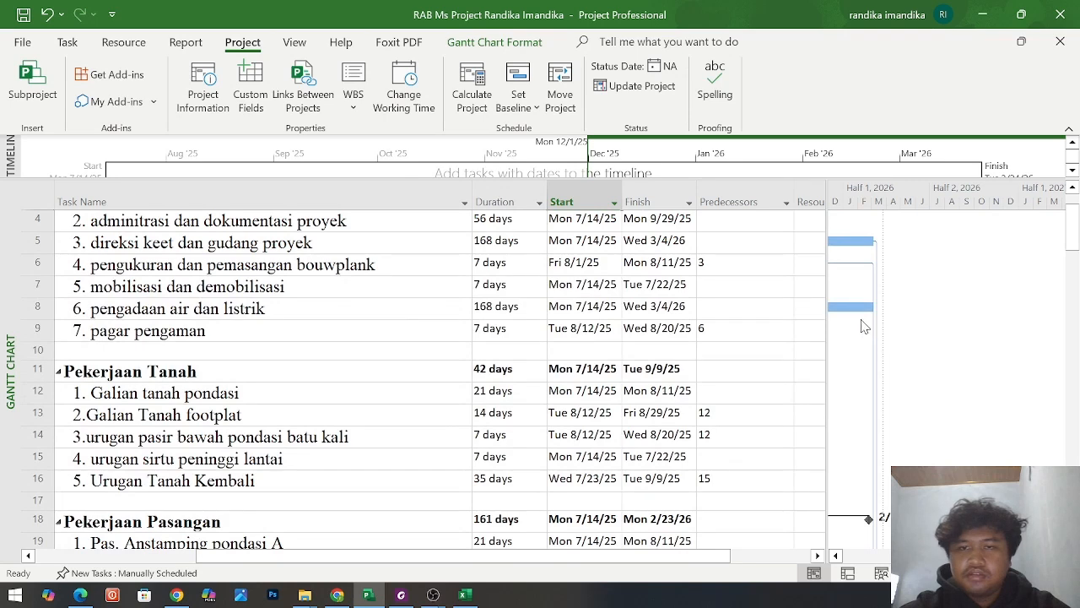
{"action": "left_click", "coordinate": [736, 261]}
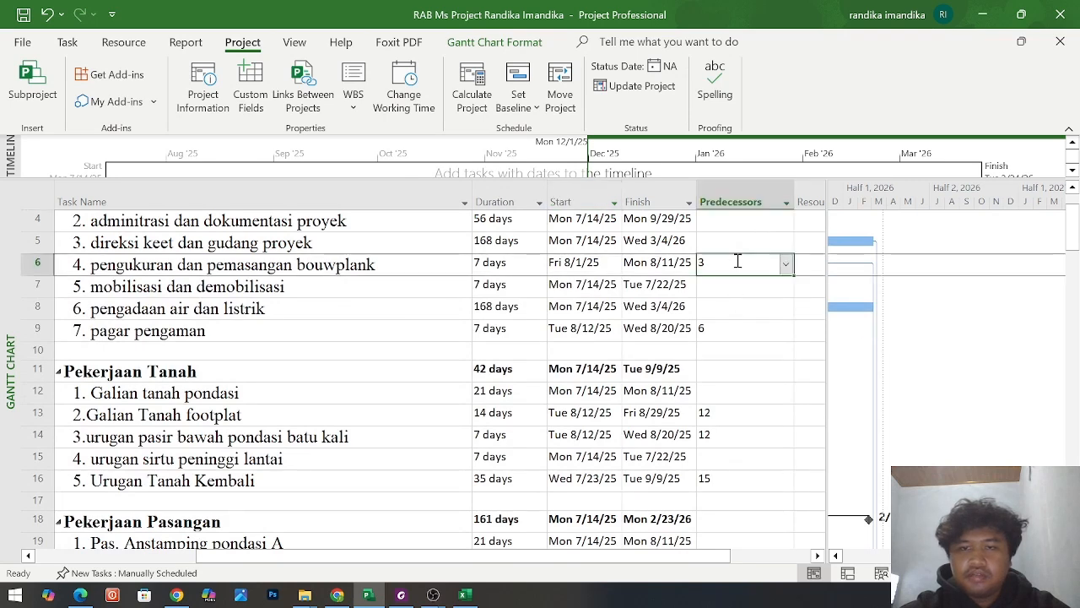
{"action": "scroll", "coordinate": [737, 262], "scroll_direction": "up", "scroll_amount": 1}
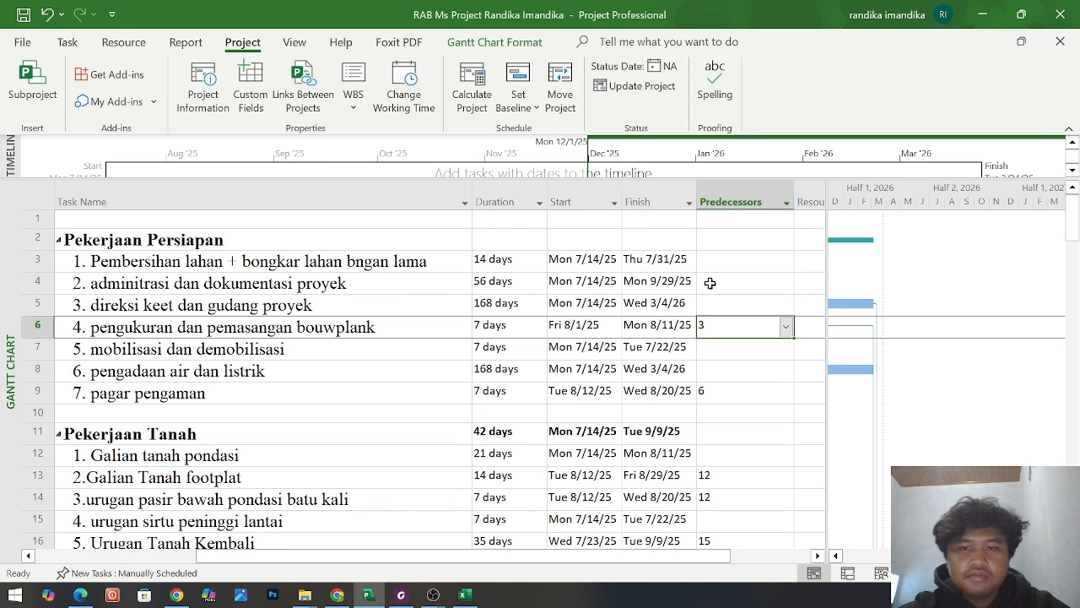
{"action": "left_click", "coordinate": [367, 379]}
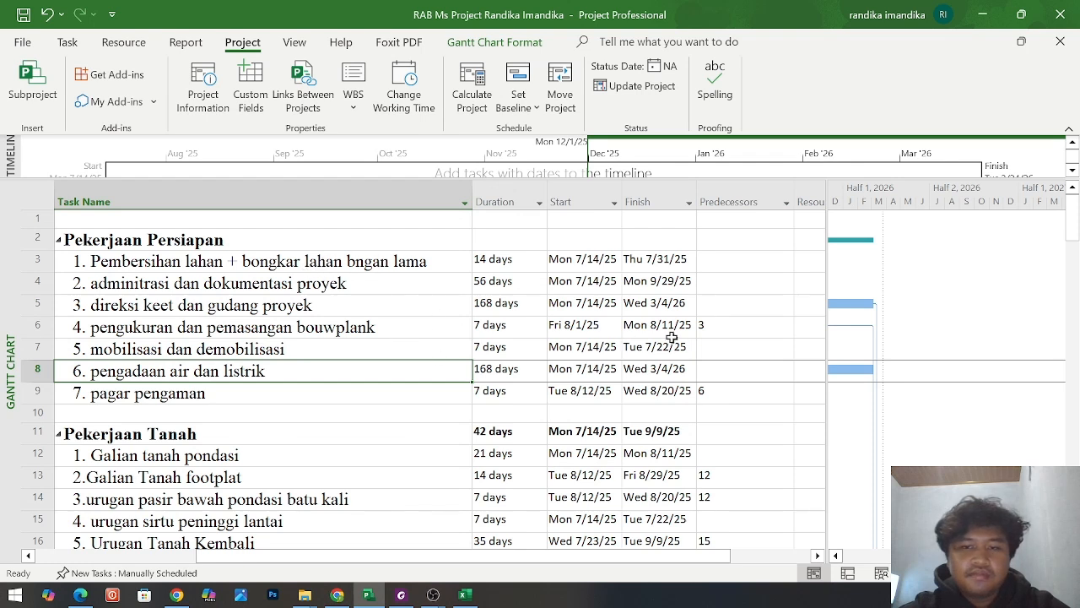
{"action": "left_click", "coordinate": [717, 330]}
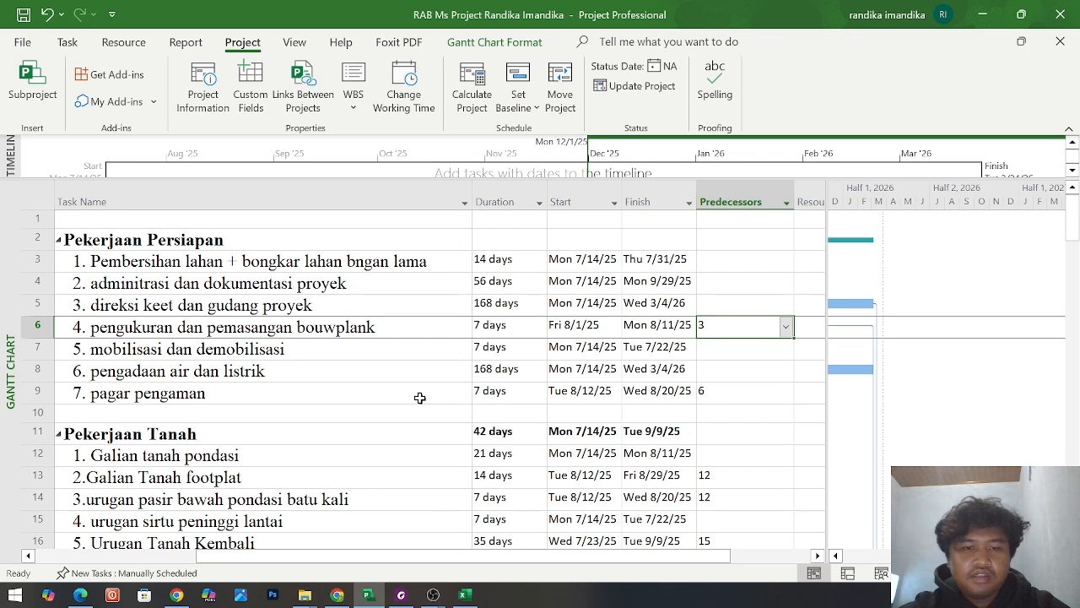
Clear the predecessor of pagar pengaman in row 9 and enter it again as 6
{"action": "left_click", "coordinate": [731, 394]}
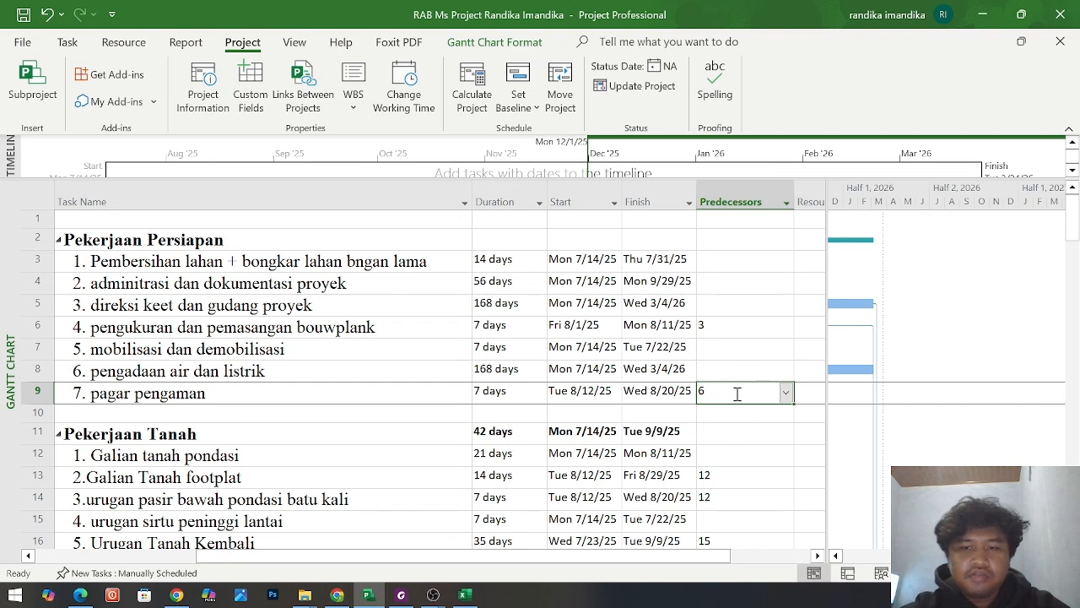
{"action": "key", "text": "BackSpace"}
{"action": "key", "text": "Return"}
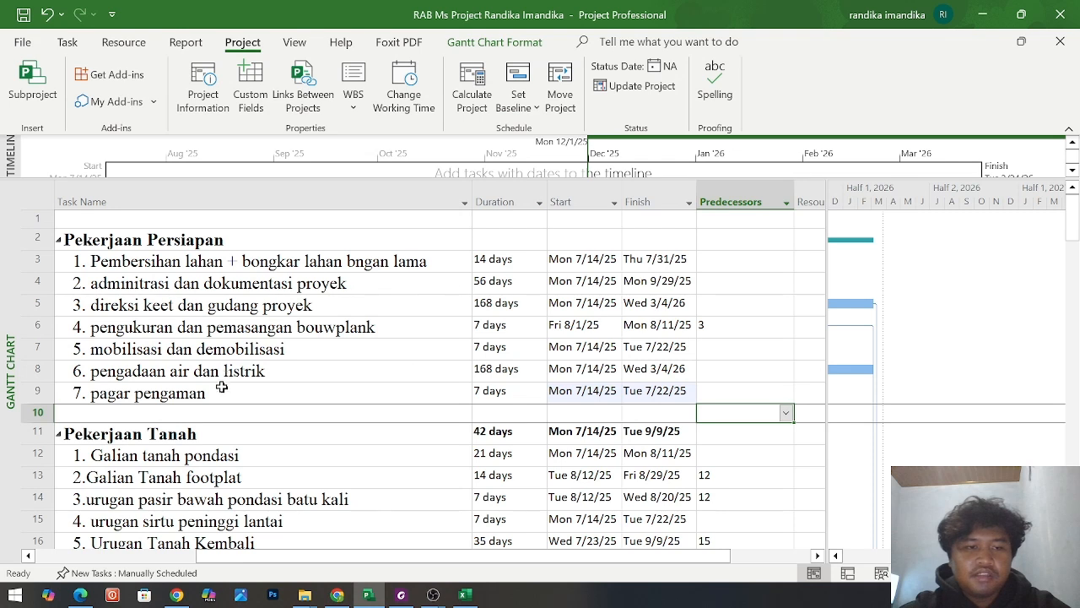
{"action": "left_click", "coordinate": [728, 389]}
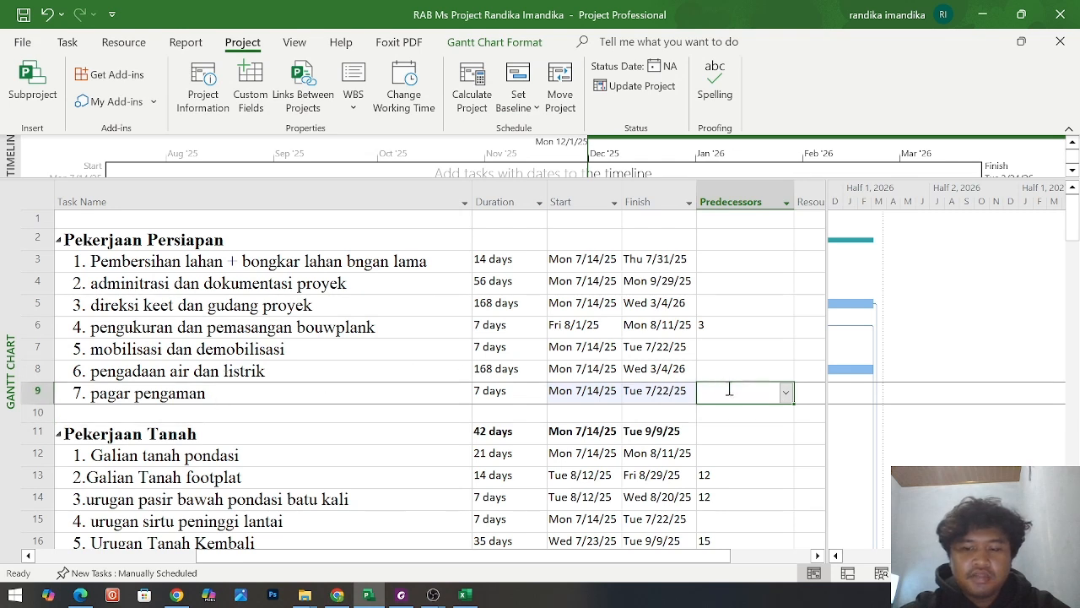
{"action": "left_click", "coordinate": [729, 389]}
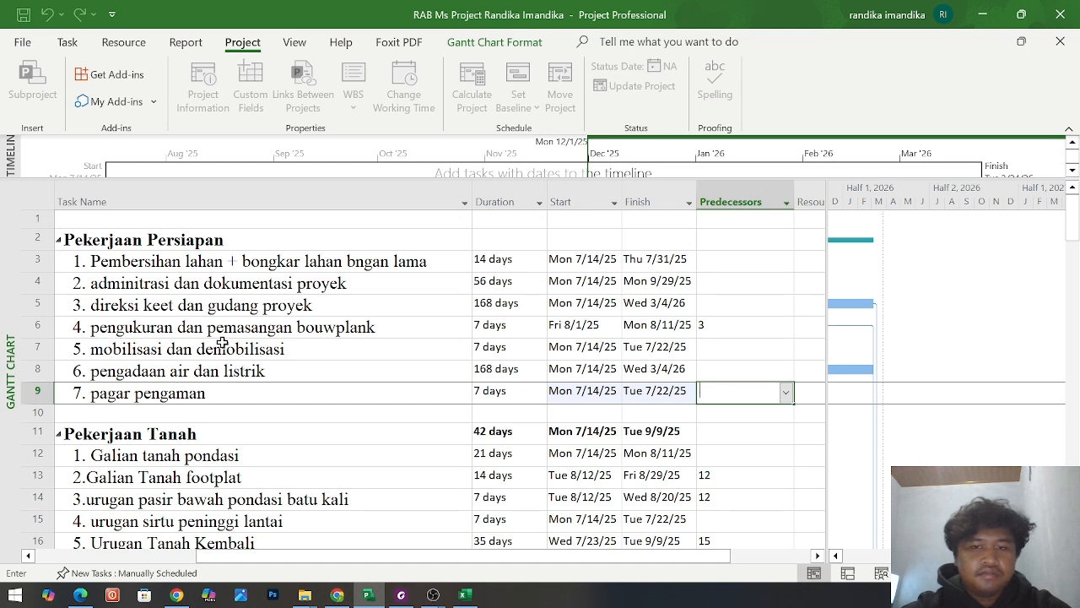
{"action": "type", "text": "6"}
{"action": "key", "text": "Return"}
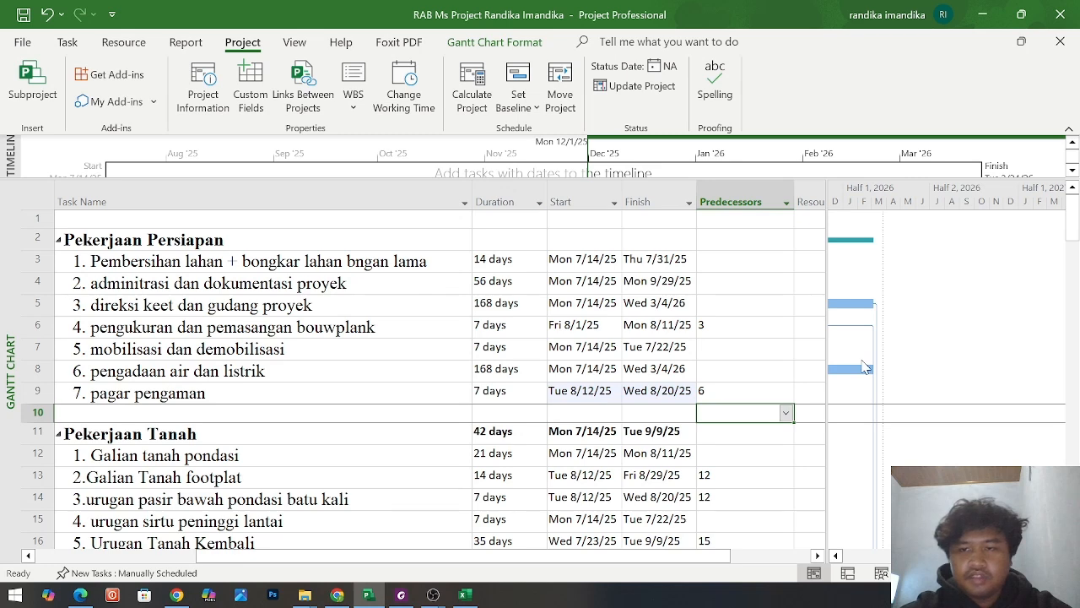
Show the Gantt timescale in months within quarters and examine the task bars down to Pekerjaan Pasangan
{"action": "scroll", "coordinate": [864, 366], "scroll_direction": "up", "scroll_amount": 3}
{"action": "scroll", "coordinate": [863, 363], "scroll_direction": "down", "scroll_amount": 3}
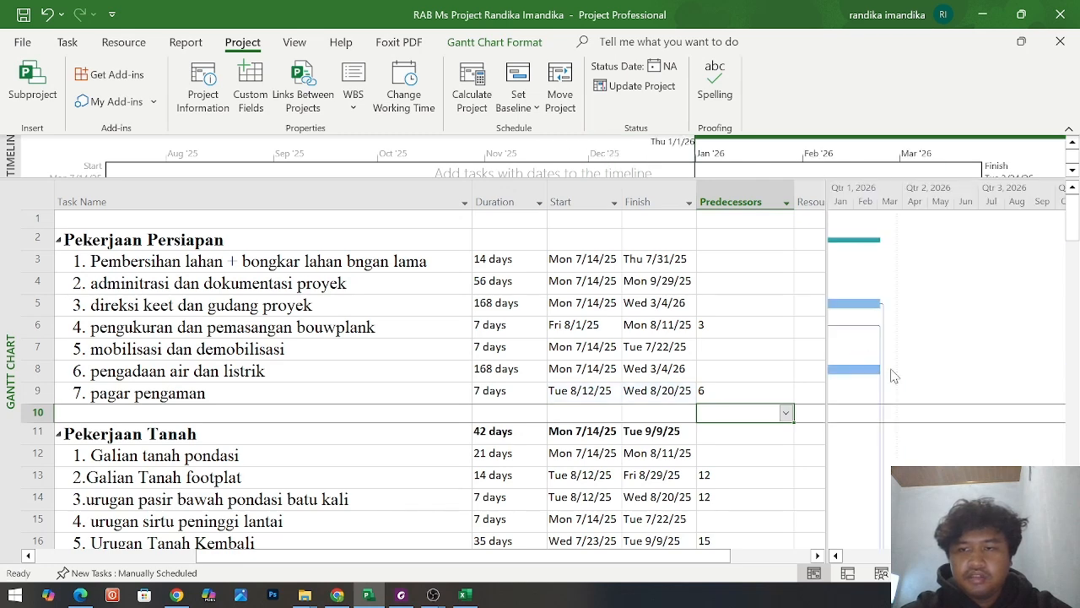
{"action": "scroll", "coordinate": [899, 379], "scroll_direction": "down", "scroll_amount": 2}
{"action": "scroll", "coordinate": [899, 380], "scroll_direction": "down", "scroll_amount": 2}
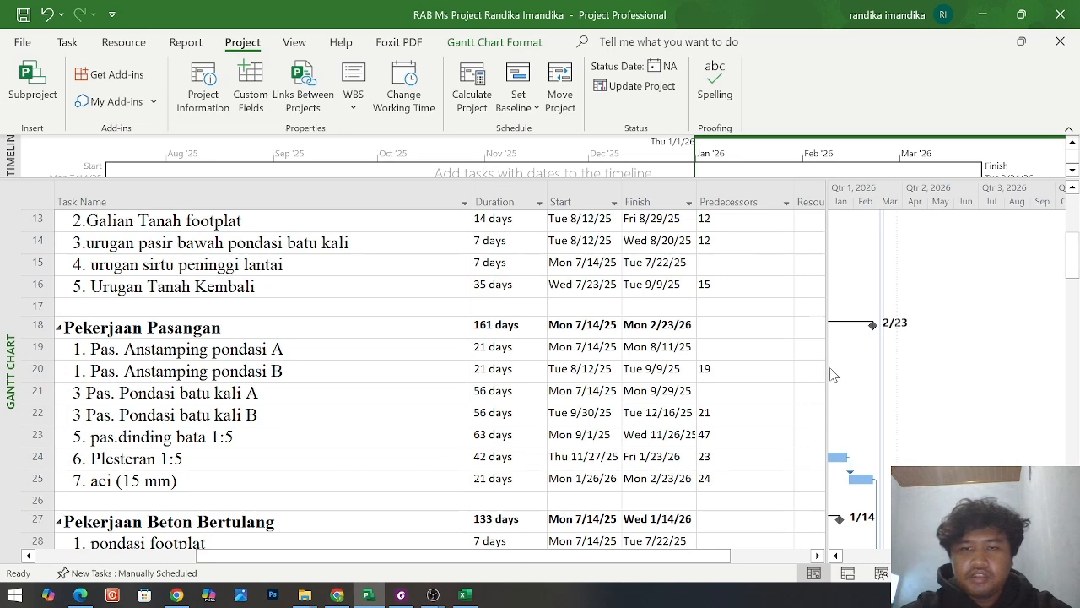
{"action": "scroll", "coordinate": [833, 375], "scroll_direction": "up", "scroll_amount": 2}
{"action": "scroll", "coordinate": [833, 374], "scroll_direction": "up", "scroll_amount": 1}
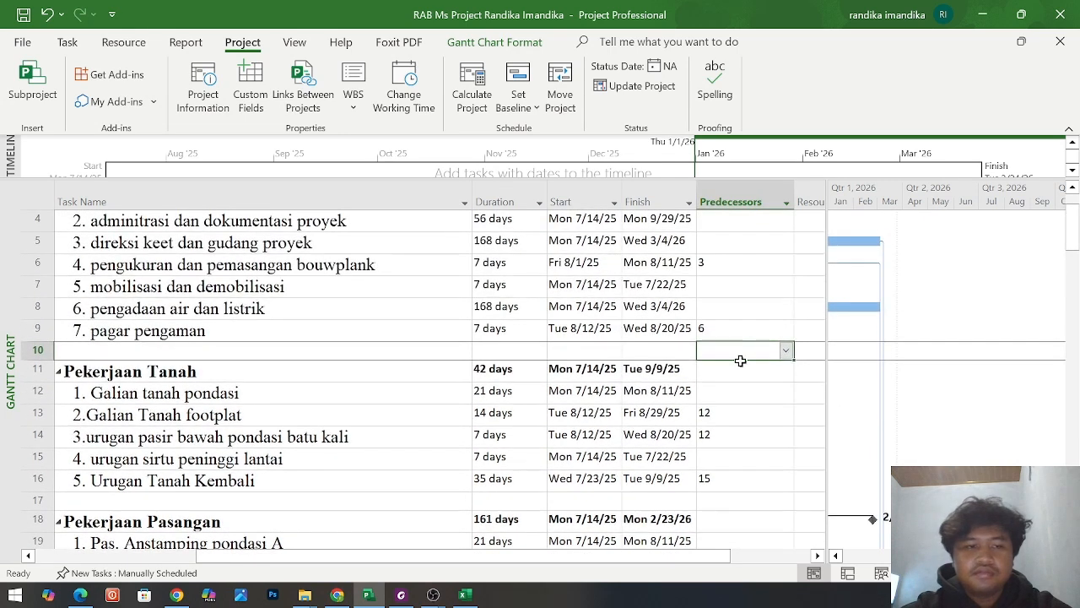
Examine the predecessors of the Pekerjaan Tanah tasks Galian tanah pondasi and urugan pasir bawah pondasi batu kali
{"action": "scroll", "coordinate": [551, 410], "scroll_direction": "down", "scroll_amount": 1}
{"action": "left_click", "coordinate": [725, 307]}
{"action": "left_click", "coordinate": [729, 331]}
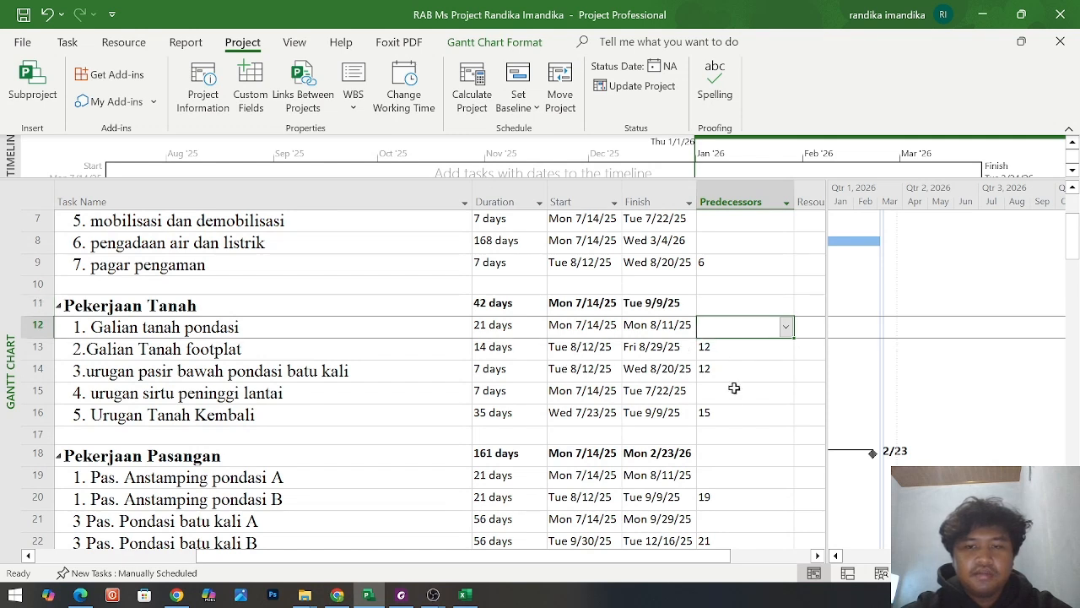
{"action": "left_click", "coordinate": [734, 371]}
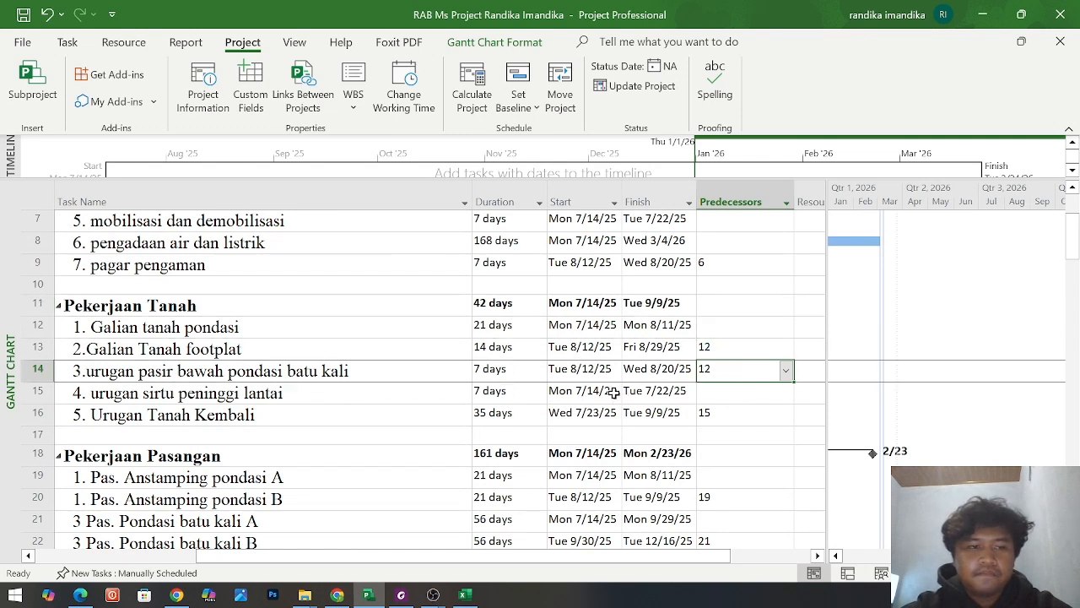
Set the predecessor of Galian tanah pondasi in row 12 to 9, linking it to pagar pengaman
{"action": "left_click", "coordinate": [742, 321]}
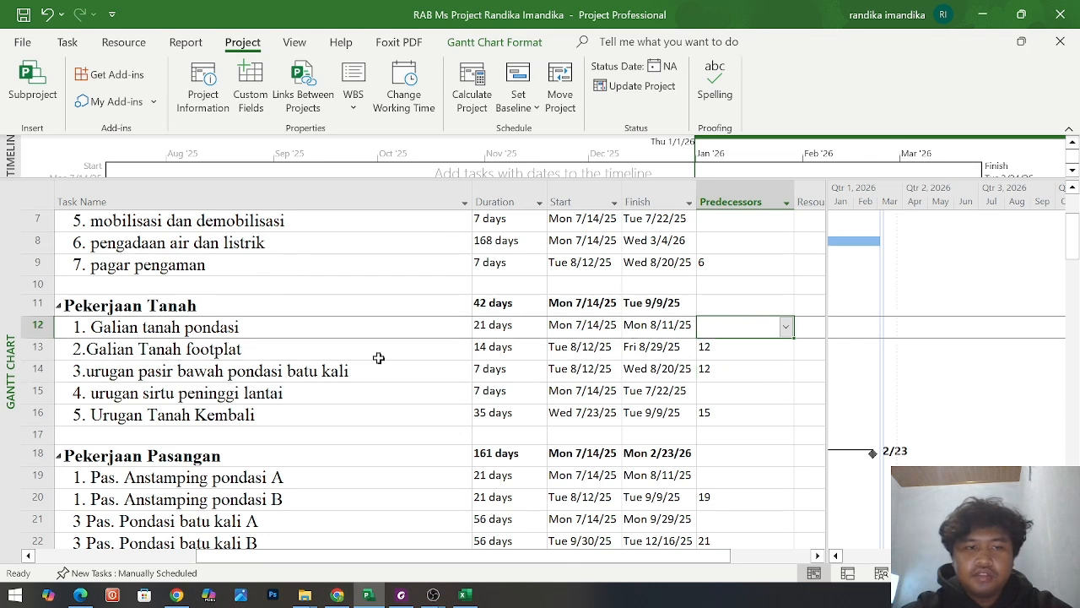
{"action": "left_click", "coordinate": [725, 325]}
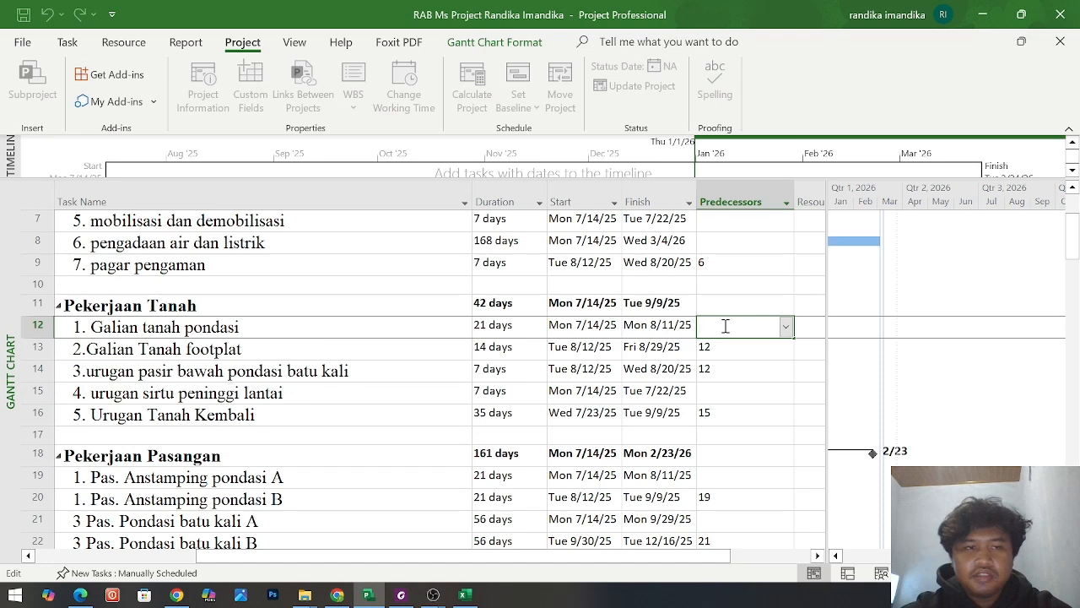
{"action": "scroll", "coordinate": [677, 301], "scroll_direction": "up", "scroll_amount": 2}
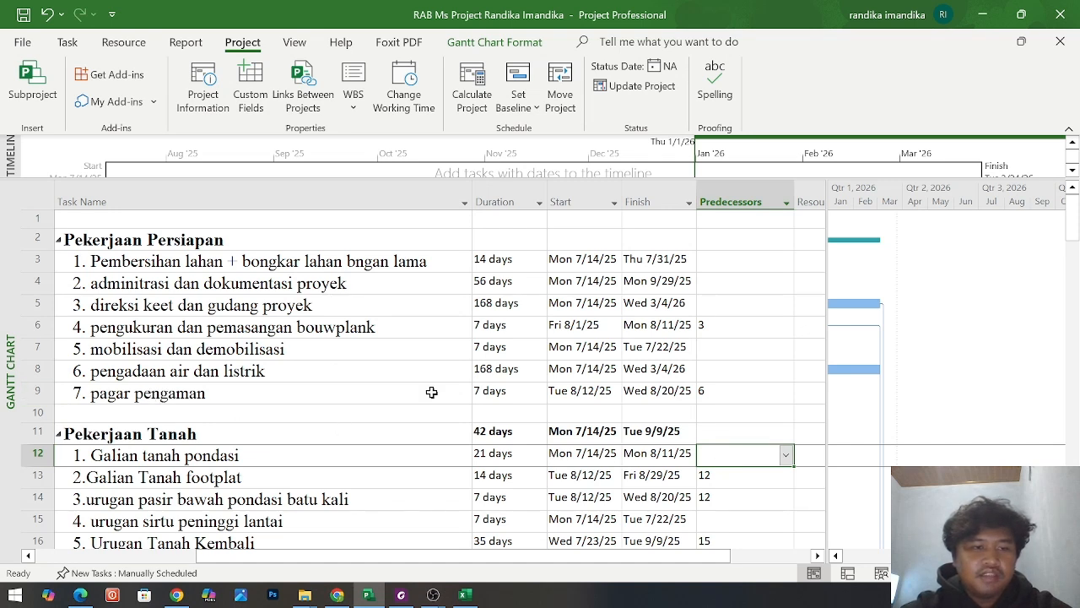
{"action": "type", "text": "9"}
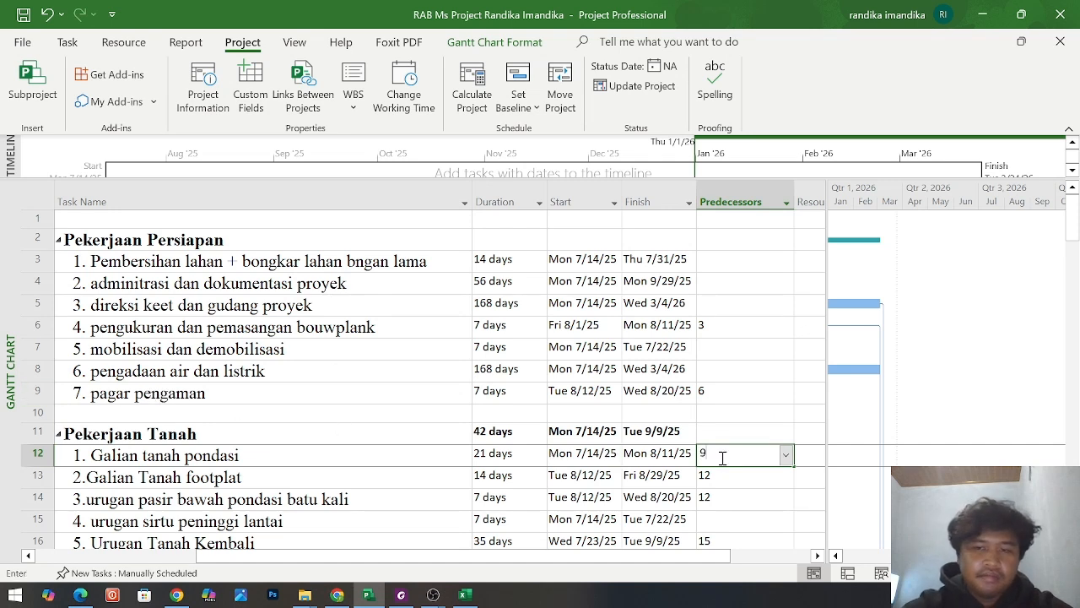
{"action": "key", "text": "Return"}
{"action": "left_click", "coordinate": [795, 453]}
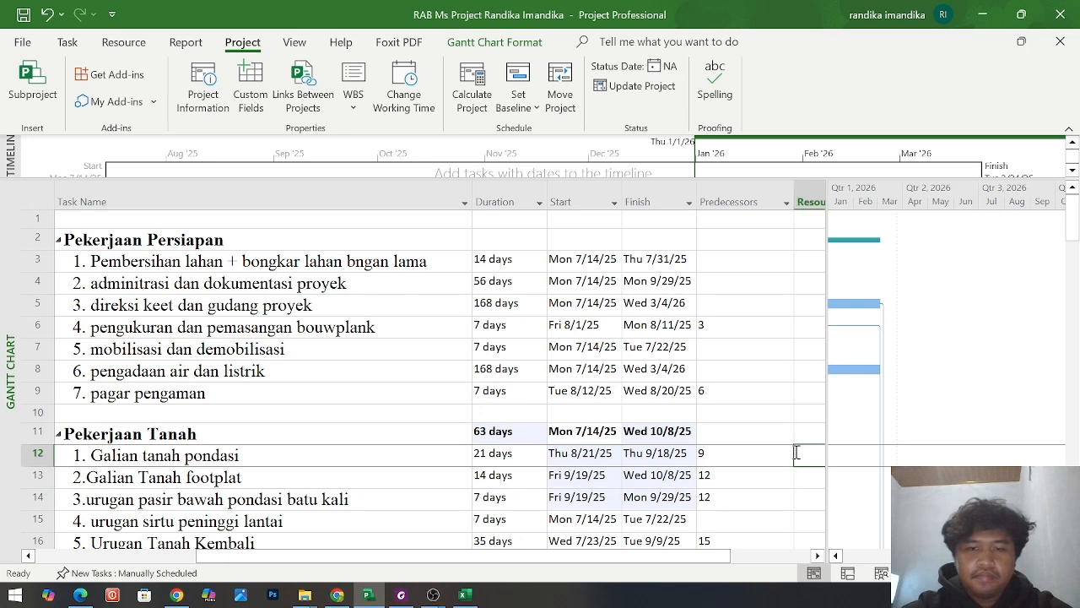
{"action": "scroll", "coordinate": [795, 451], "scroll_direction": "down", "scroll_amount": 1}
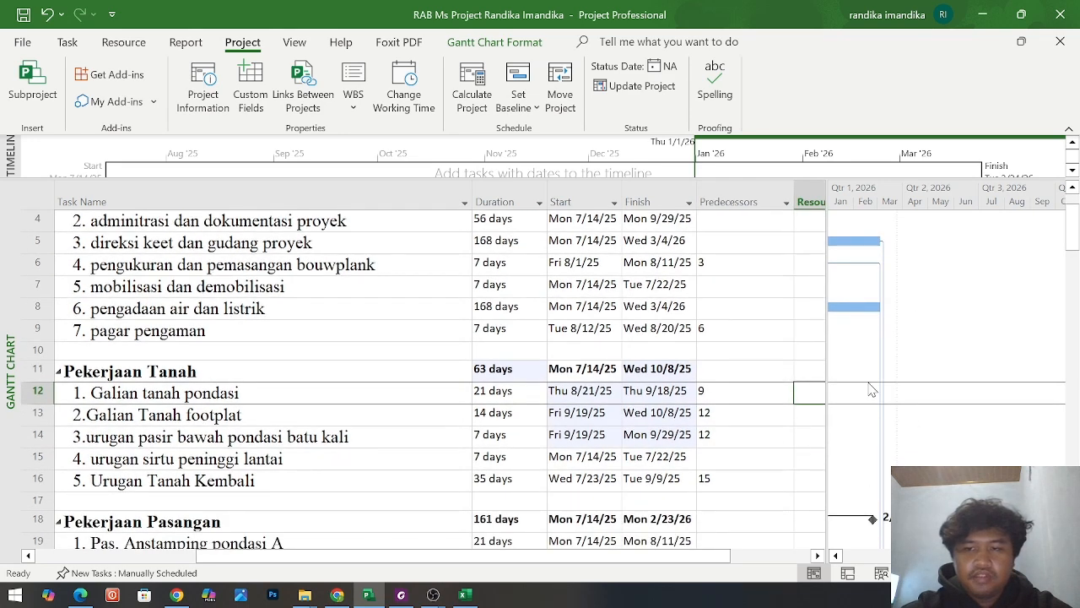
Set the predecessor of Galian Tanah footplat in row 13 to 9, linking it to pagar pengaman
{"action": "scroll", "coordinate": [870, 387], "scroll_direction": "down", "scroll_amount": 5}
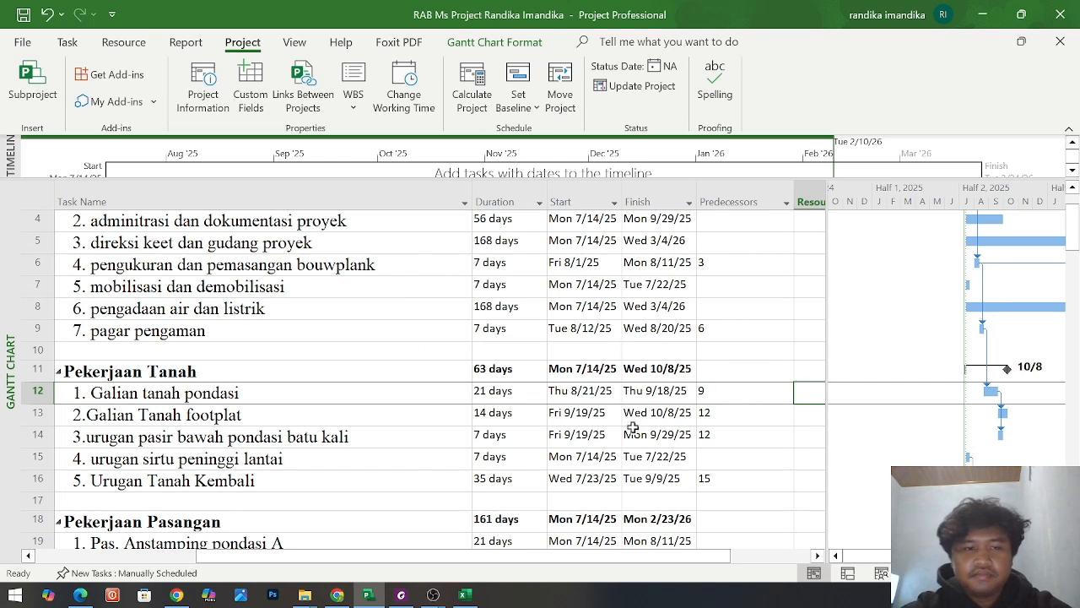
{"action": "left_click", "coordinate": [740, 415]}
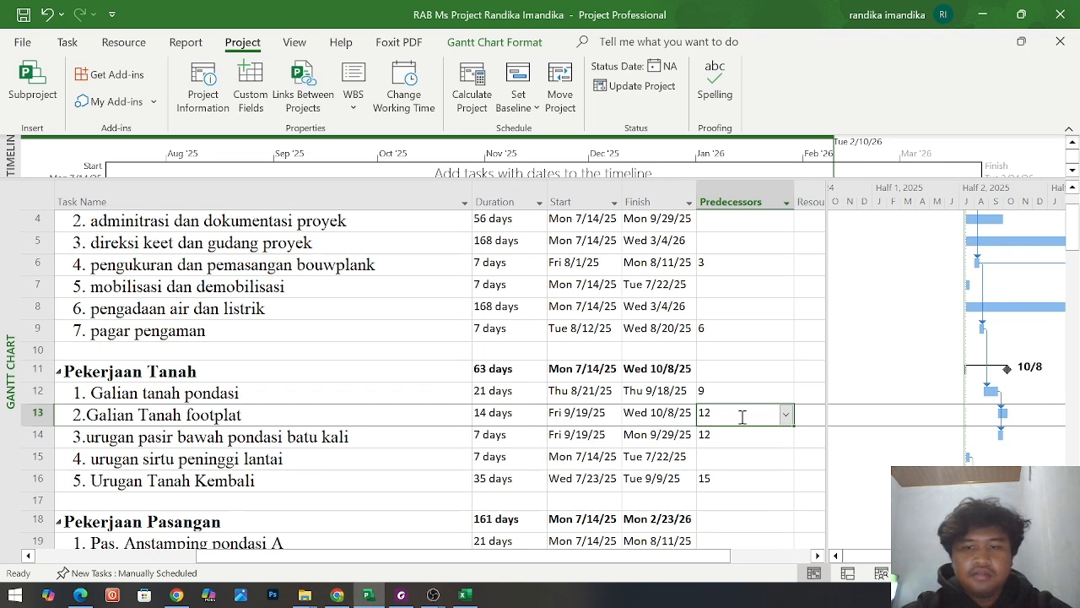
{"action": "left_click", "coordinate": [747, 415]}
{"action": "key", "text": "BackSpace"}
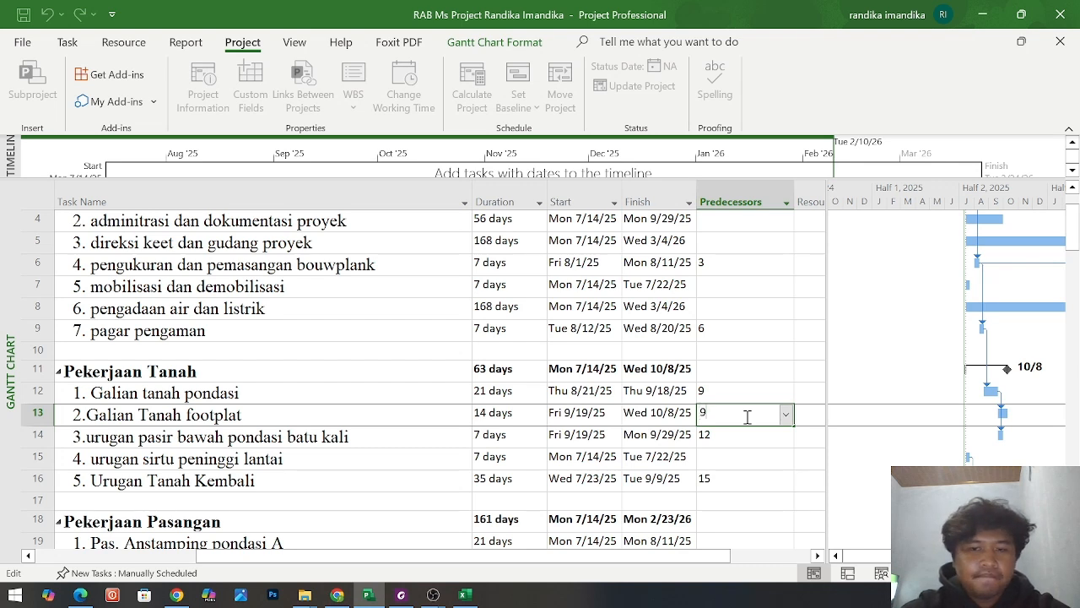
{"action": "key", "text": "Return"}
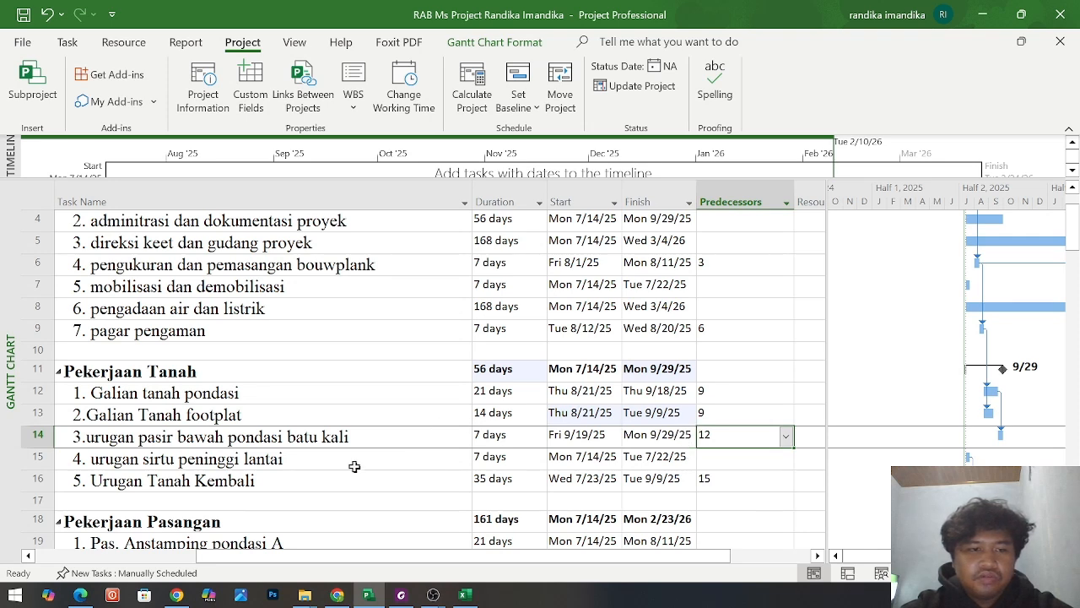
Clear the predecessors of urugan pasir bawah pondasi batu kali in row 14 and Urugan Tanah Kembali in row 16
{"action": "scroll", "coordinate": [308, 483], "scroll_direction": "down", "scroll_amount": 1}
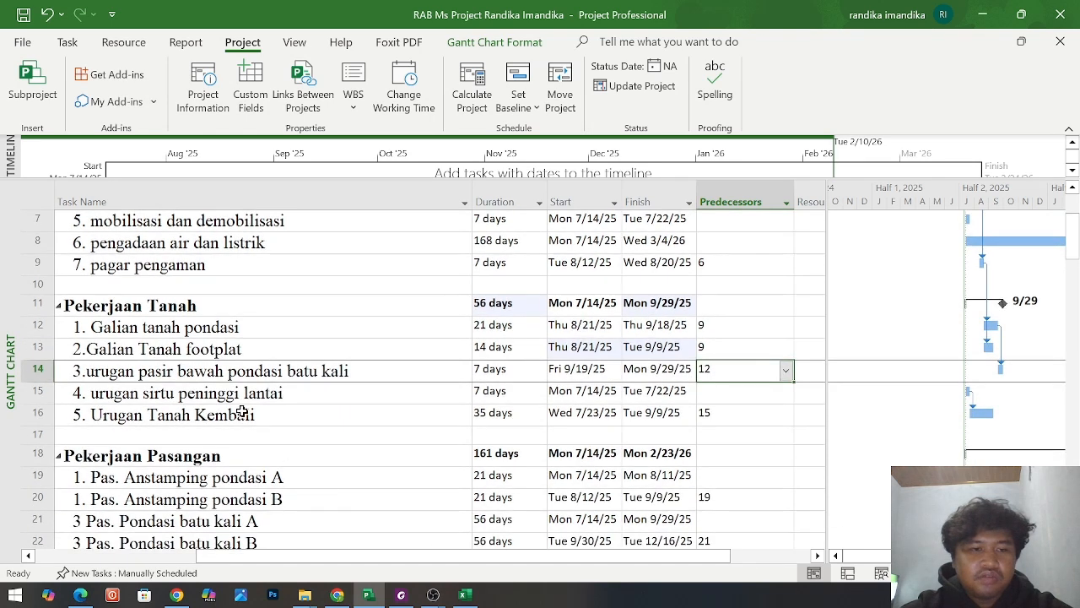
{"action": "scroll", "coordinate": [342, 446], "scroll_direction": "down", "scroll_amount": 1}
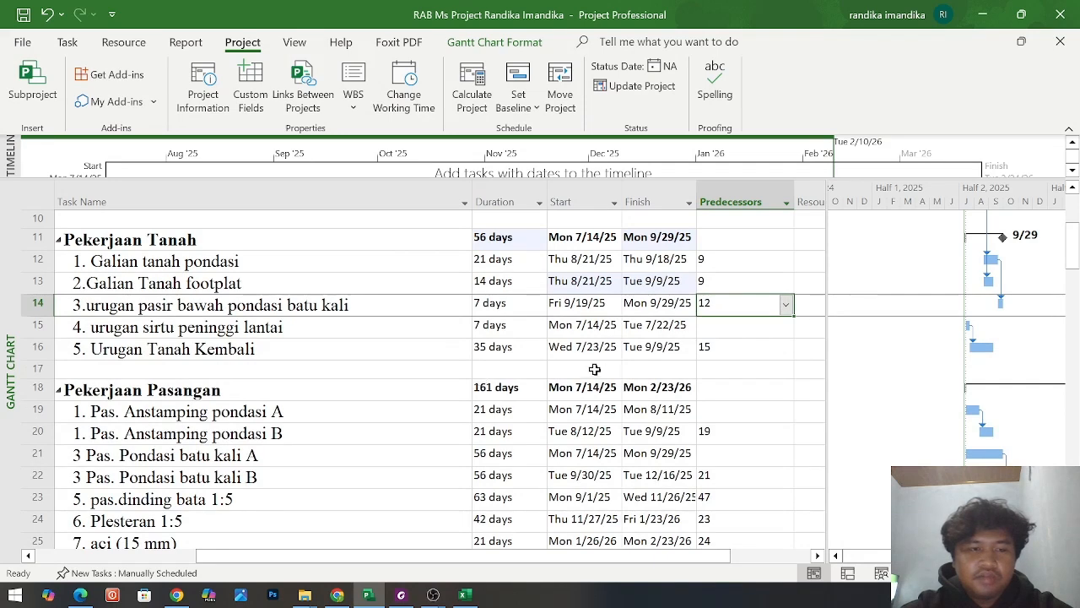
{"action": "scroll", "coordinate": [603, 379], "scroll_direction": "down", "scroll_amount": 1}
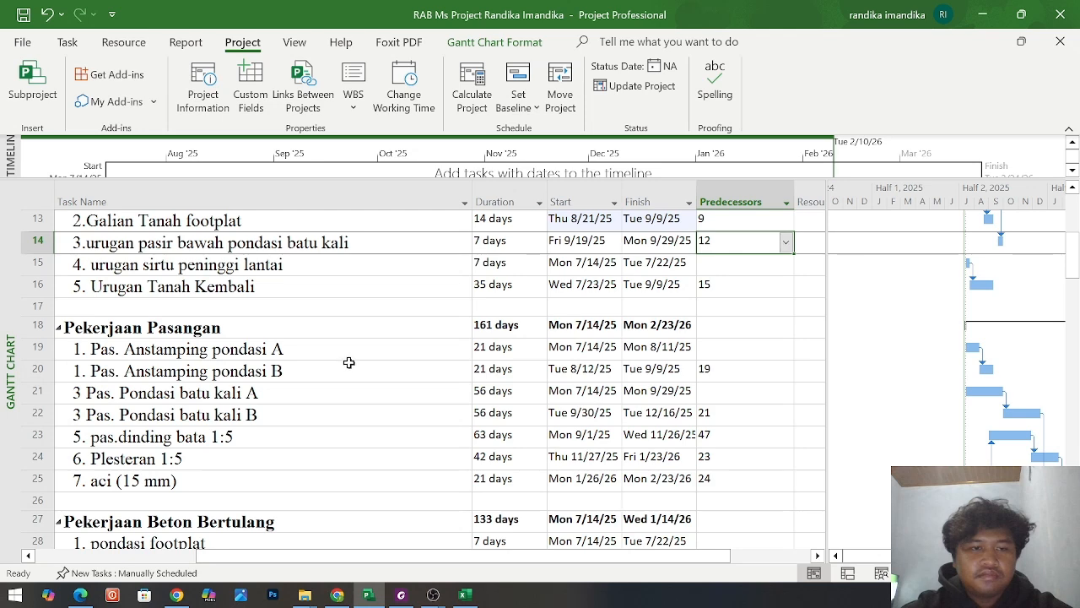
{"action": "scroll", "coordinate": [743, 374], "scroll_direction": "up", "scroll_amount": 2}
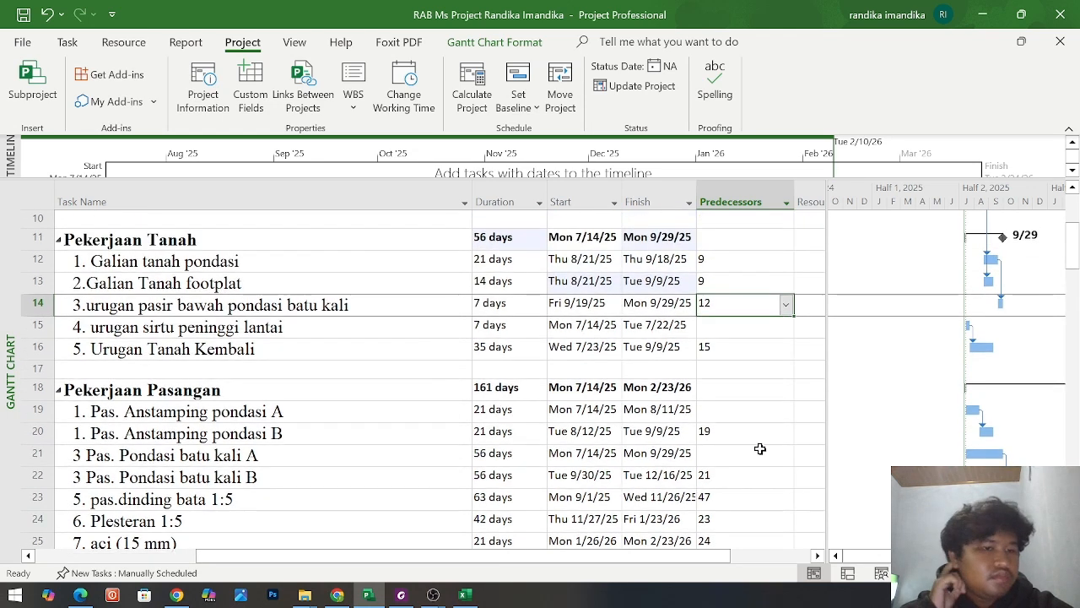
{"action": "scroll", "coordinate": [759, 448], "scroll_direction": "down", "scroll_amount": 2}
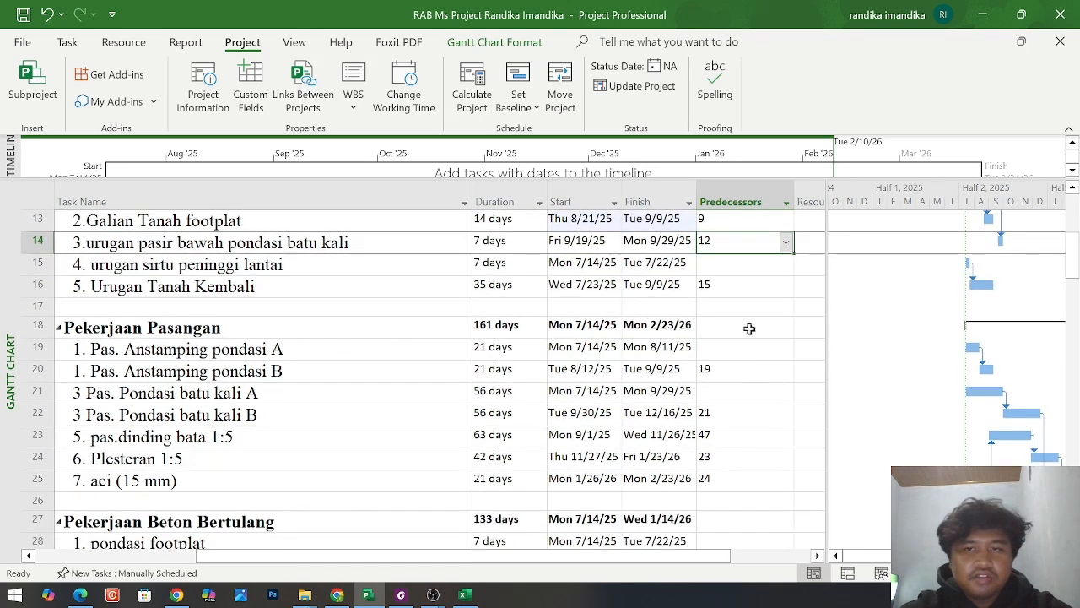
{"action": "left_click", "coordinate": [734, 249]}
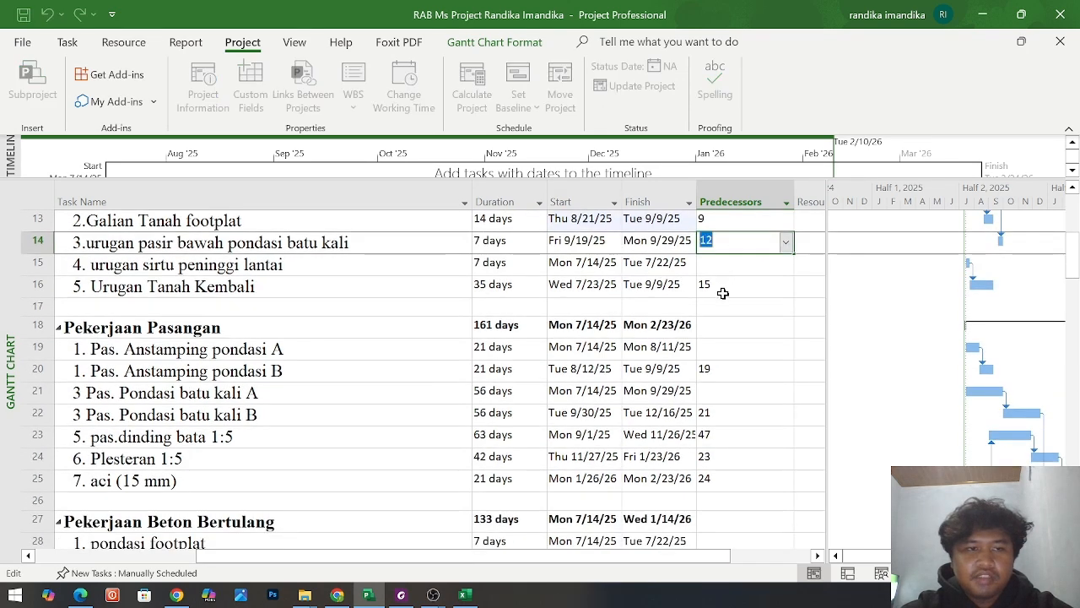
{"action": "left_click", "coordinate": [721, 292]}
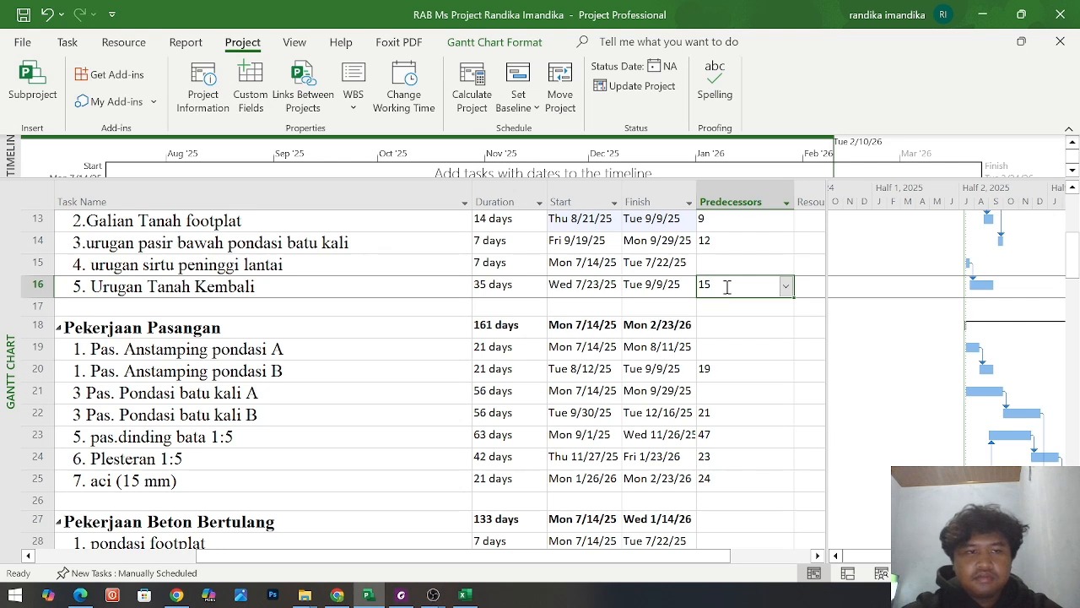
{"action": "left_click", "coordinate": [740, 239]}
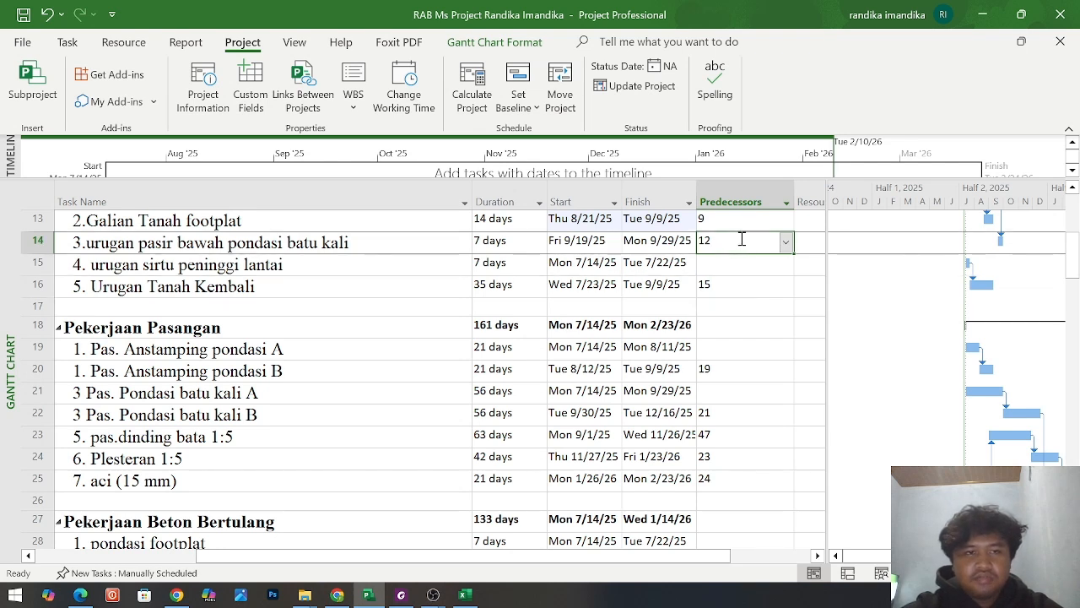
{"action": "key", "text": "BackSpace"}
{"action": "left_click", "coordinate": [743, 300]}
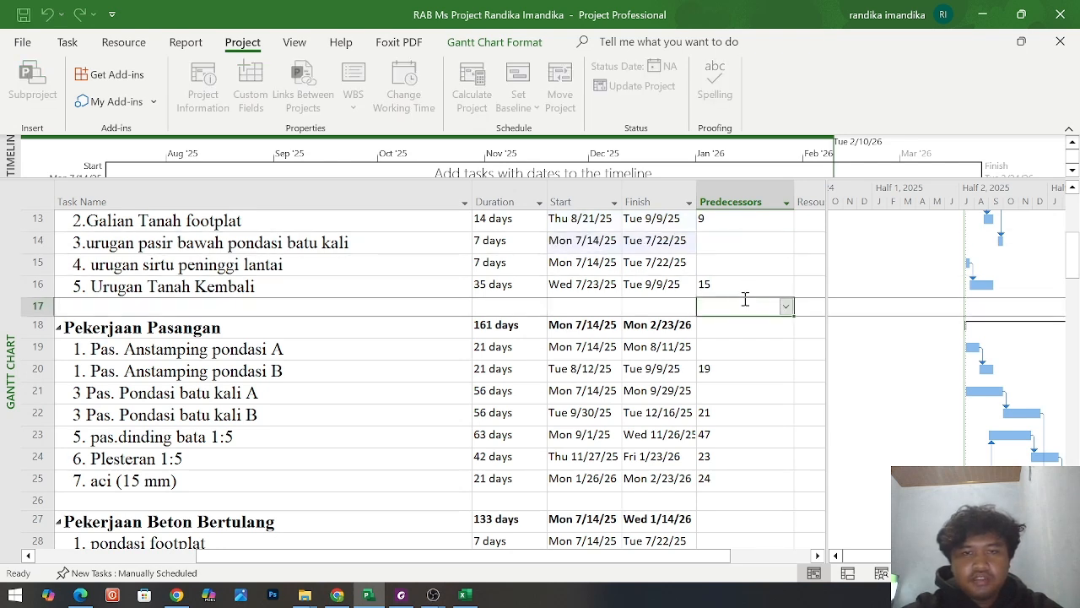
{"action": "left_click", "coordinate": [742, 284]}
{"action": "key", "text": "BackSpace"}
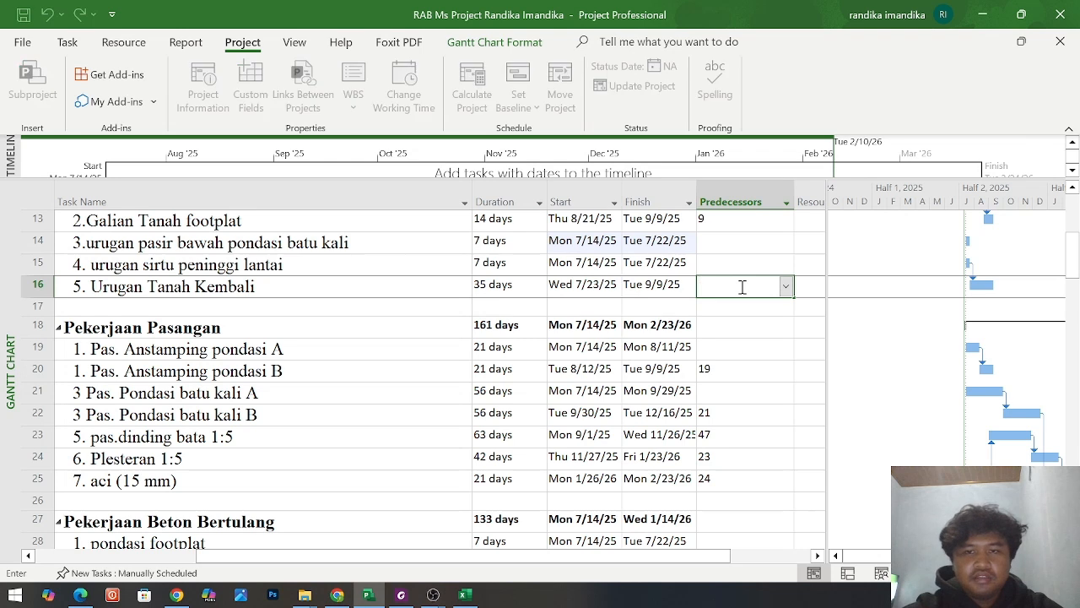
{"action": "left_click", "coordinate": [750, 400]}
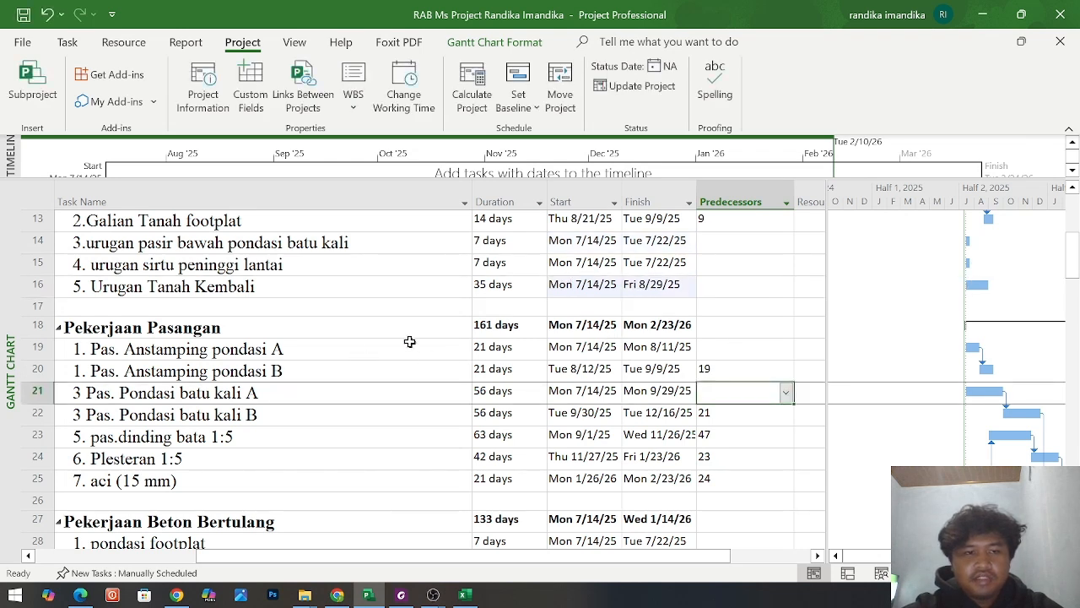
{"action": "left_click", "coordinate": [730, 368]}
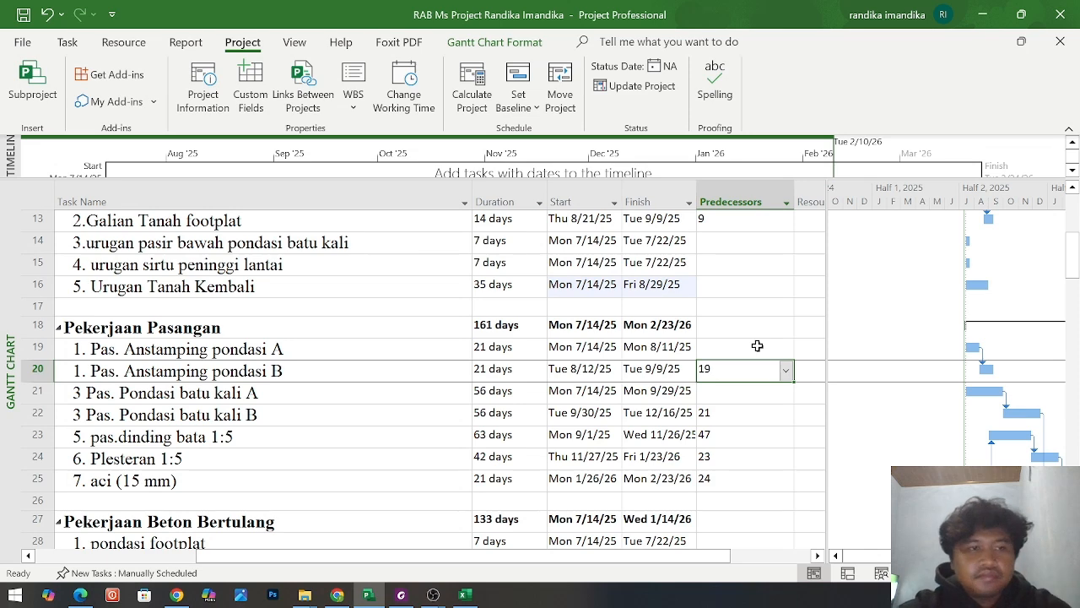
{"action": "key", "text": "BackSpace"}
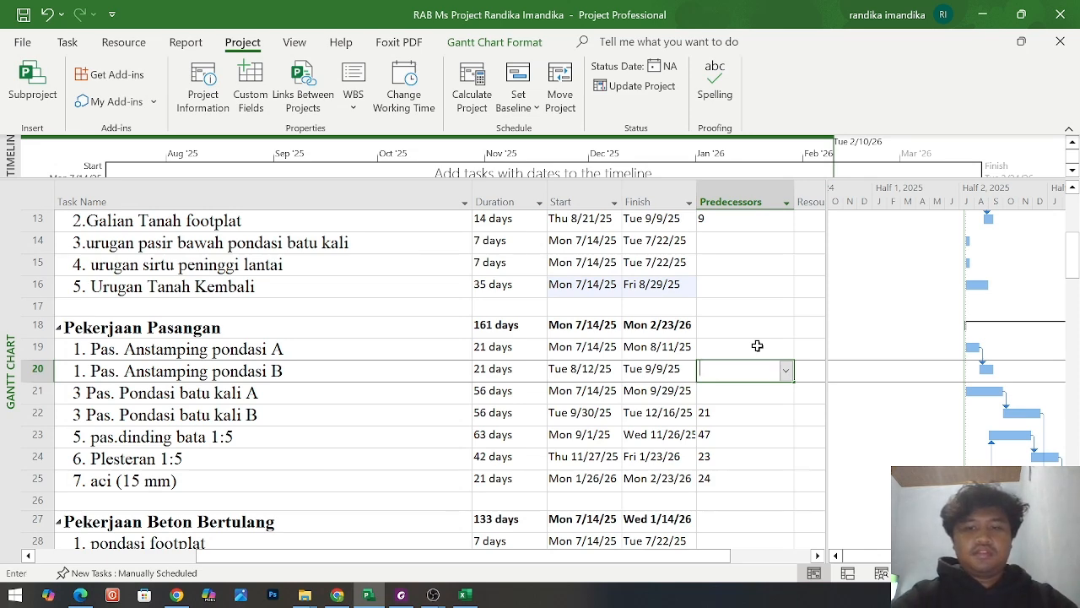
{"action": "key", "text": "Escape"}
Set the predecessors of Pas. Anstamping pondasi A and B in rows 19 and 20 to 12, linking both to Galian tanah pondasi
{"action": "scroll", "coordinate": [757, 345], "scroll_direction": "up", "scroll_amount": 1}
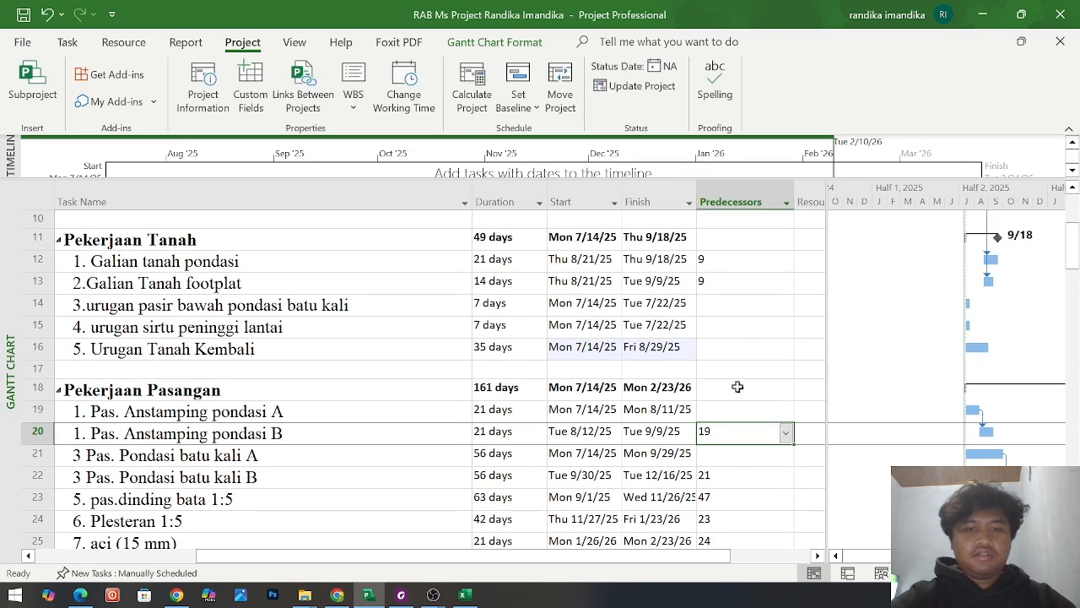
{"action": "scroll", "coordinate": [737, 386], "scroll_direction": "up", "scroll_amount": 2}
{"action": "left_click", "coordinate": [703, 478]}
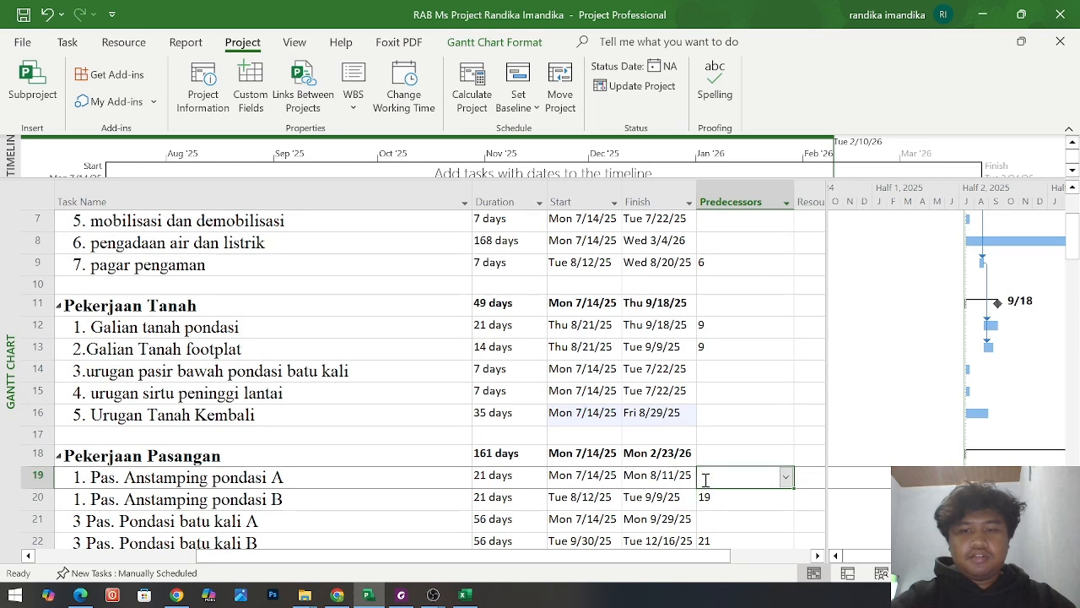
{"action": "left_click", "coordinate": [715, 493]}
{"action": "key", "text": "BackSpace"}
{"action": "left_click", "coordinate": [734, 453]}
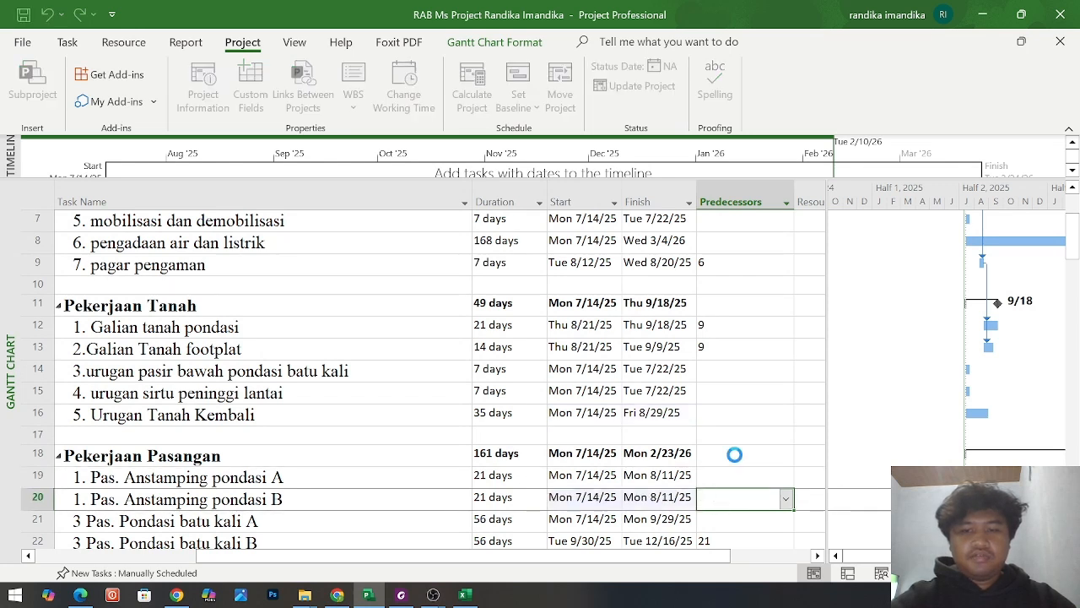
{"action": "left_click", "coordinate": [743, 500]}
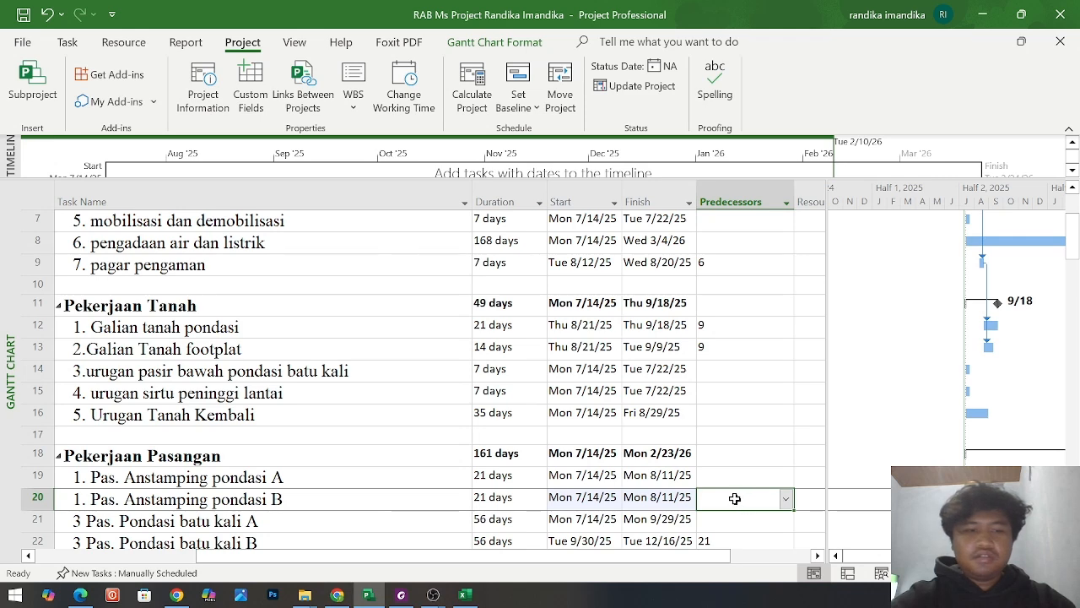
{"action": "left_click", "coordinate": [720, 475]}
{"action": "type", "text": "12"}
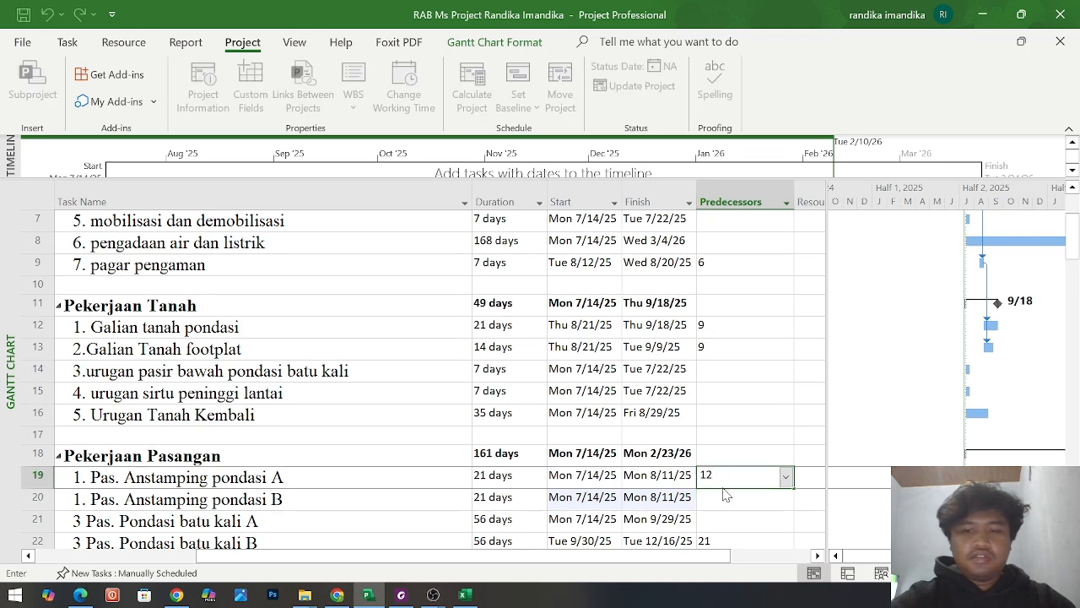
{"action": "left_click", "coordinate": [718, 495]}
{"action": "type", "text": "12"}
{"action": "key", "text": "Return"}
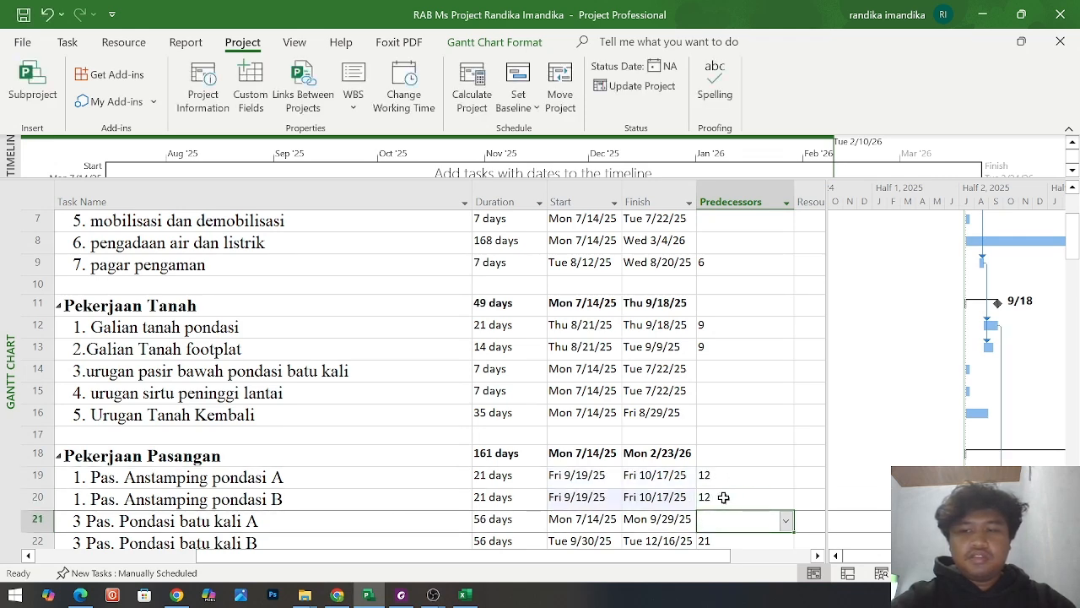
Set the predecessor of Pas. Pondasi batu kali A in row 21 to 19, linking it to Pas. Anstamping pondasi A
{"action": "scroll", "coordinate": [720, 494], "scroll_direction": "down", "scroll_amount": 1}
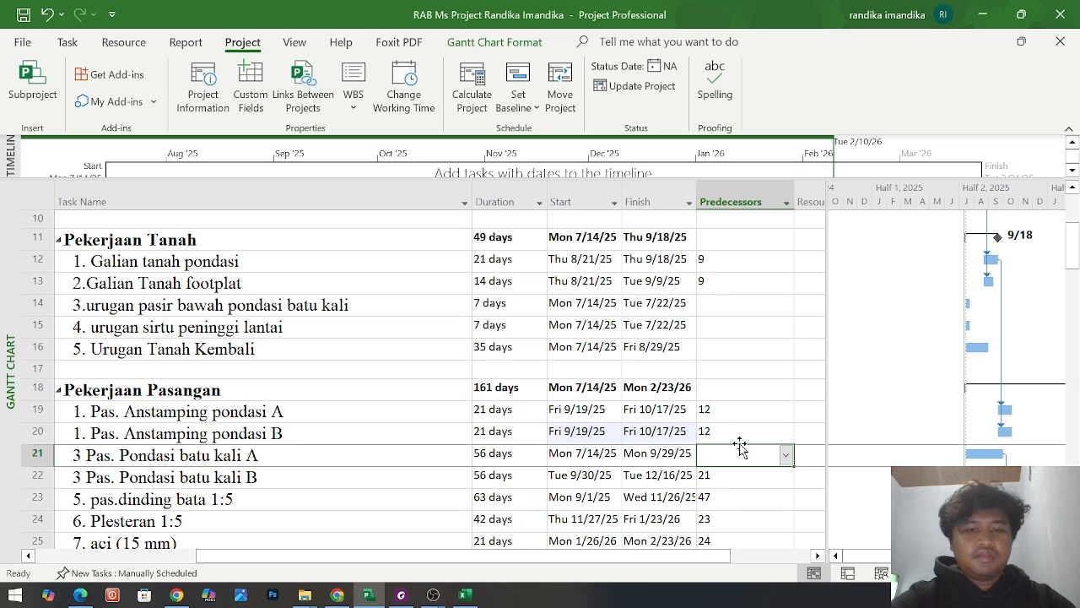
{"action": "scroll", "coordinate": [741, 435], "scroll_direction": "down", "scroll_amount": 1}
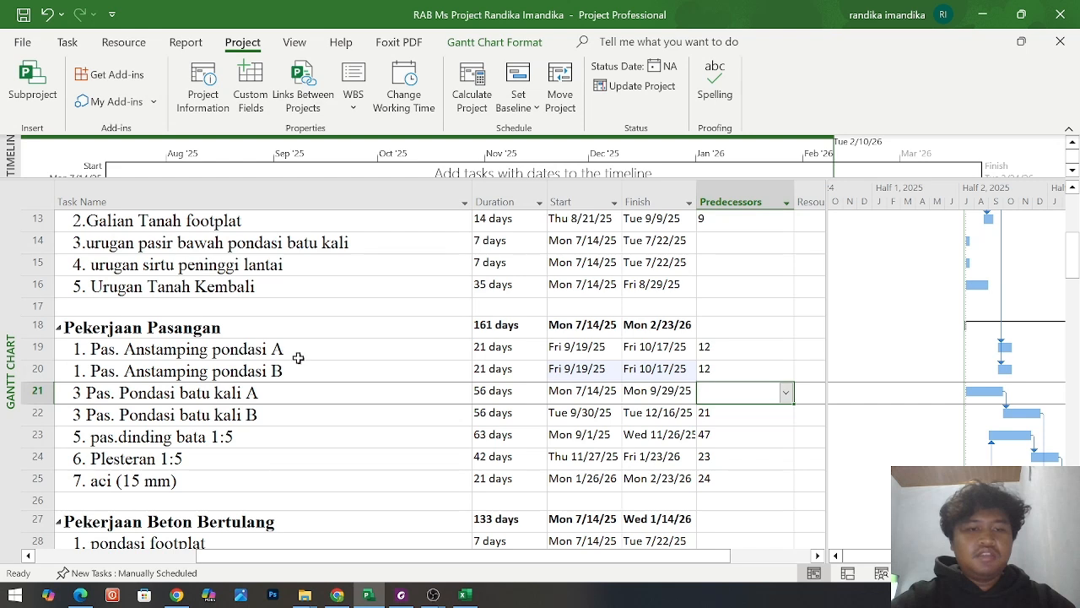
{"action": "left_click", "coordinate": [731, 395]}
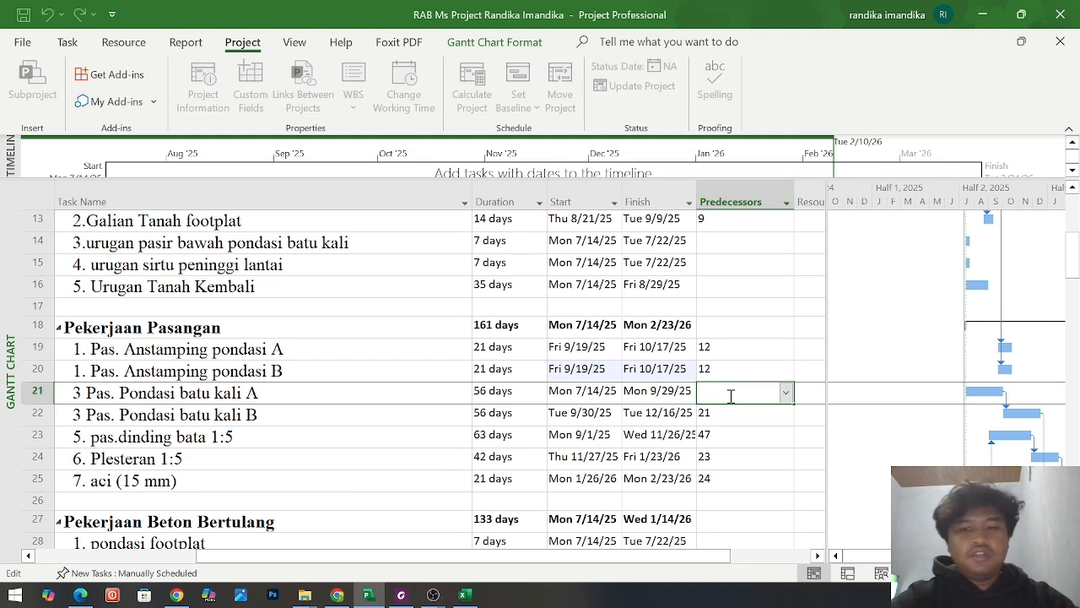
{"action": "type", "text": "19"}
{"action": "key", "text": "Return"}
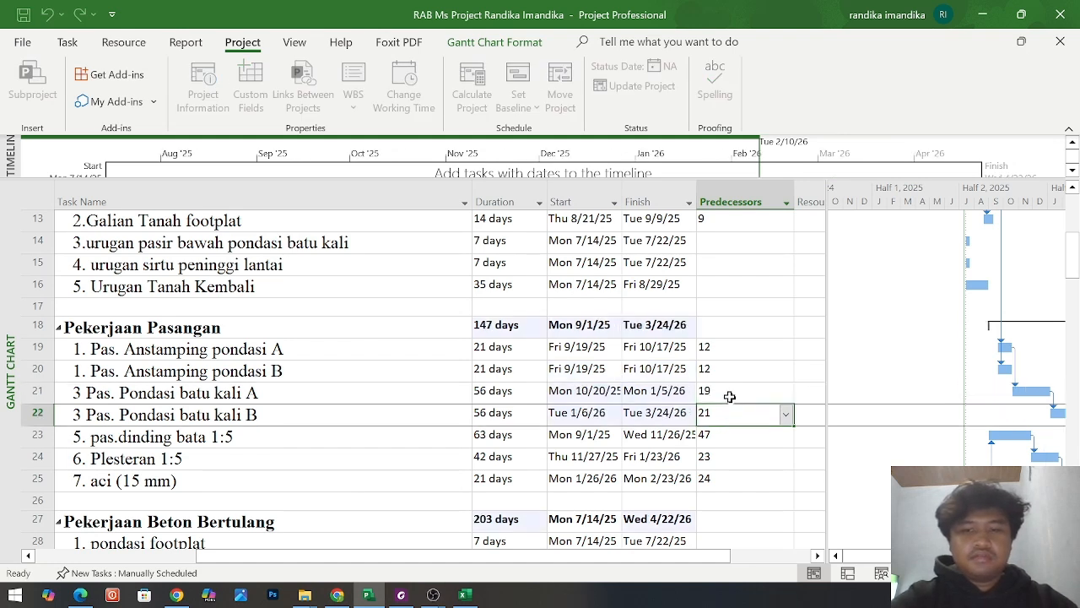
Change the predecessor of Pas. Pondasi batu kali B in row 22 to 20, linking it to Pas. Anstamping pondasi B
{"action": "left_click", "coordinate": [731, 412]}
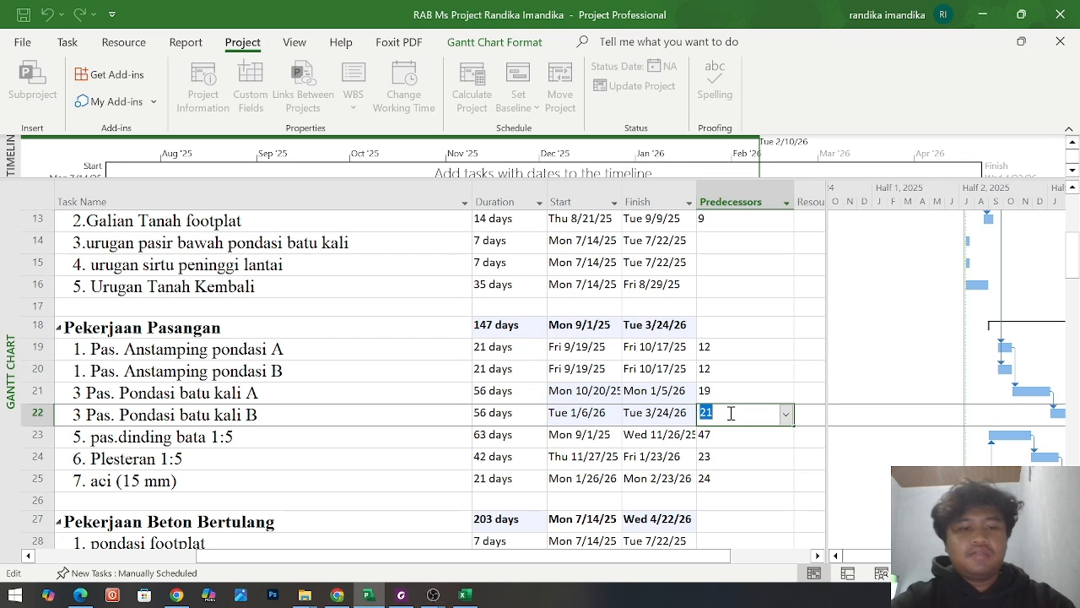
{"action": "key", "text": "Return"}
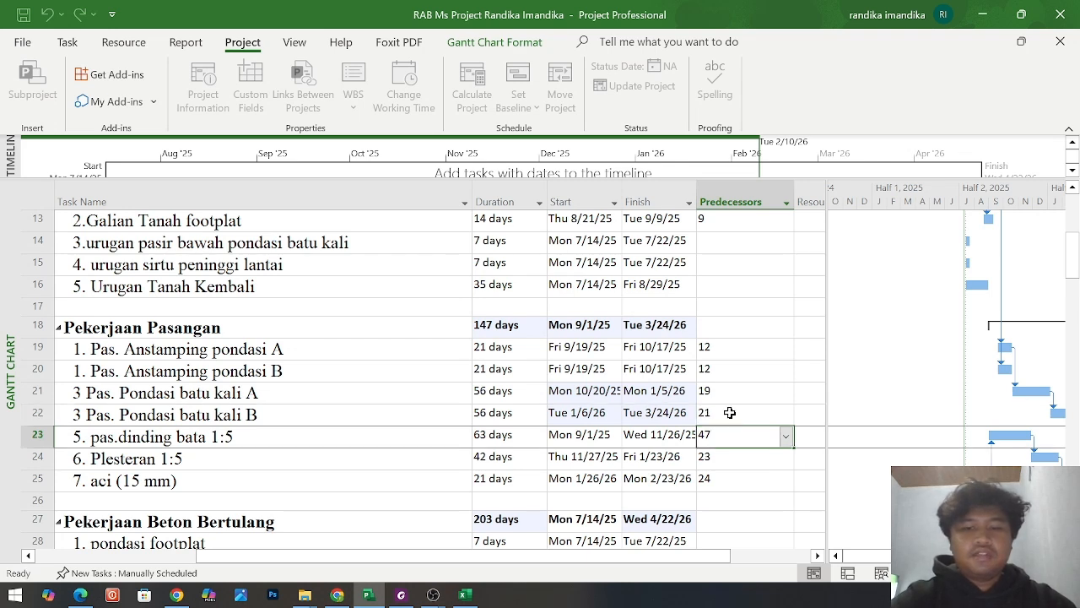
{"action": "left_click", "coordinate": [730, 413]}
{"action": "type", "text": "20"}
{"action": "key", "text": "Return"}
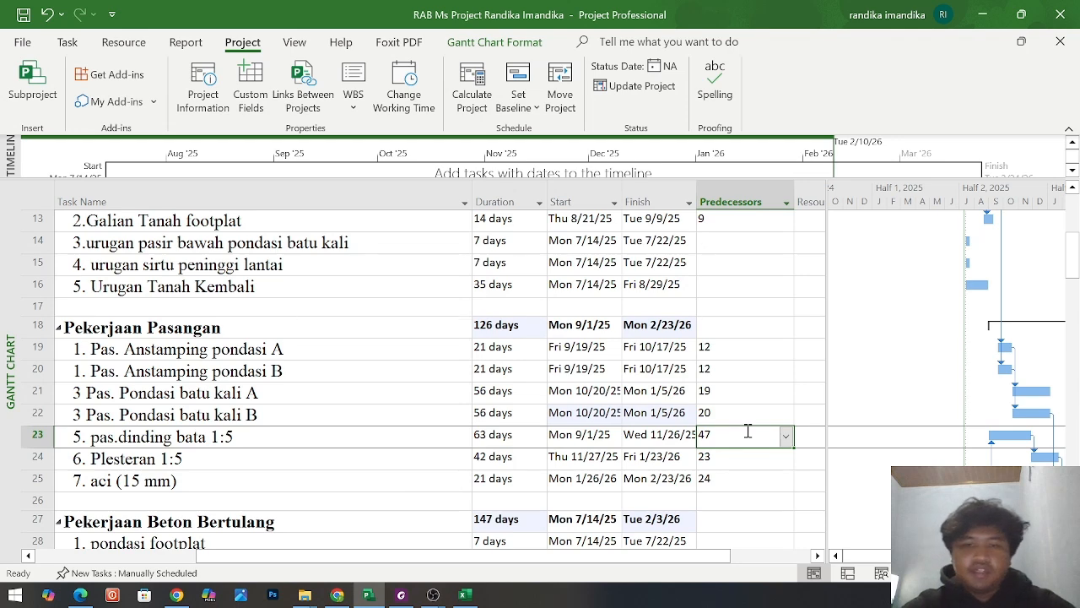
Set the predecessor of Urugan Tanah Kembali in row 16 to 22, linking it to Pas. Pondasi batu kali B
{"action": "scroll", "coordinate": [747, 431], "scroll_direction": "up", "scroll_amount": 1}
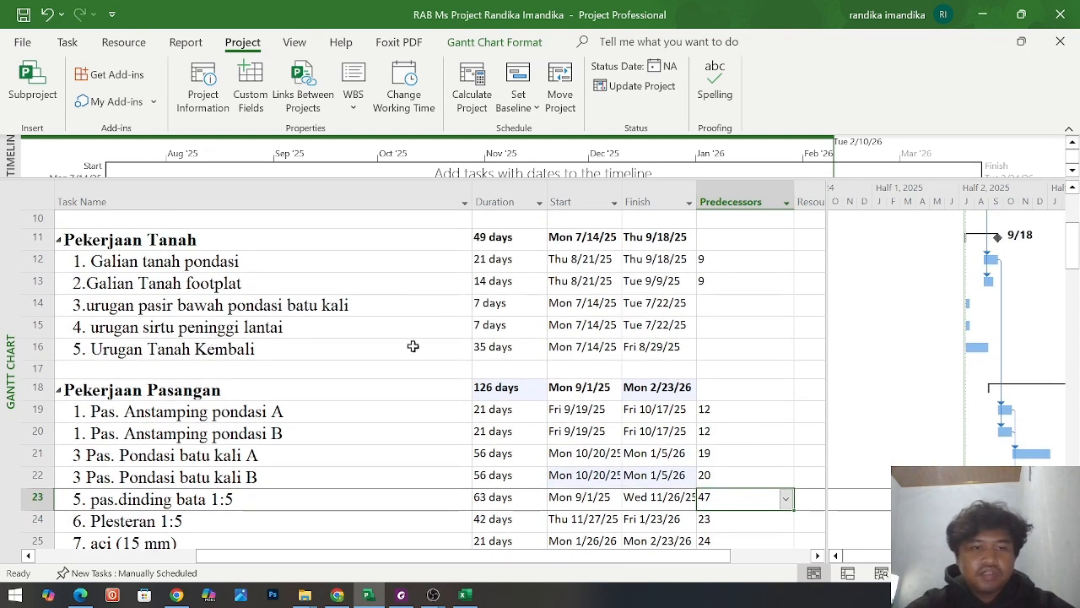
{"action": "left_click", "coordinate": [726, 346]}
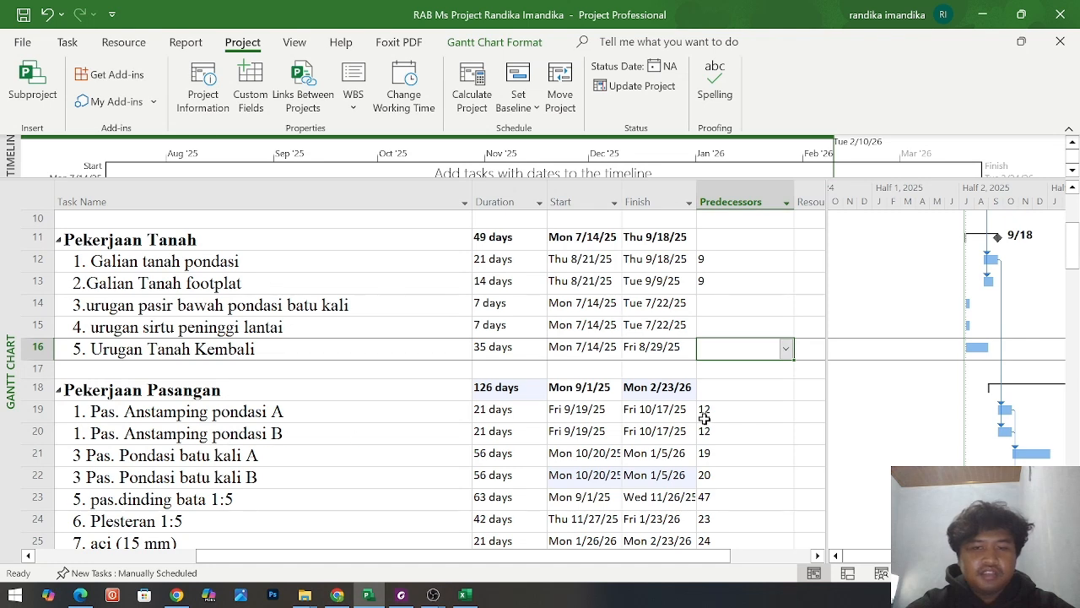
{"action": "left_click", "coordinate": [697, 358]}
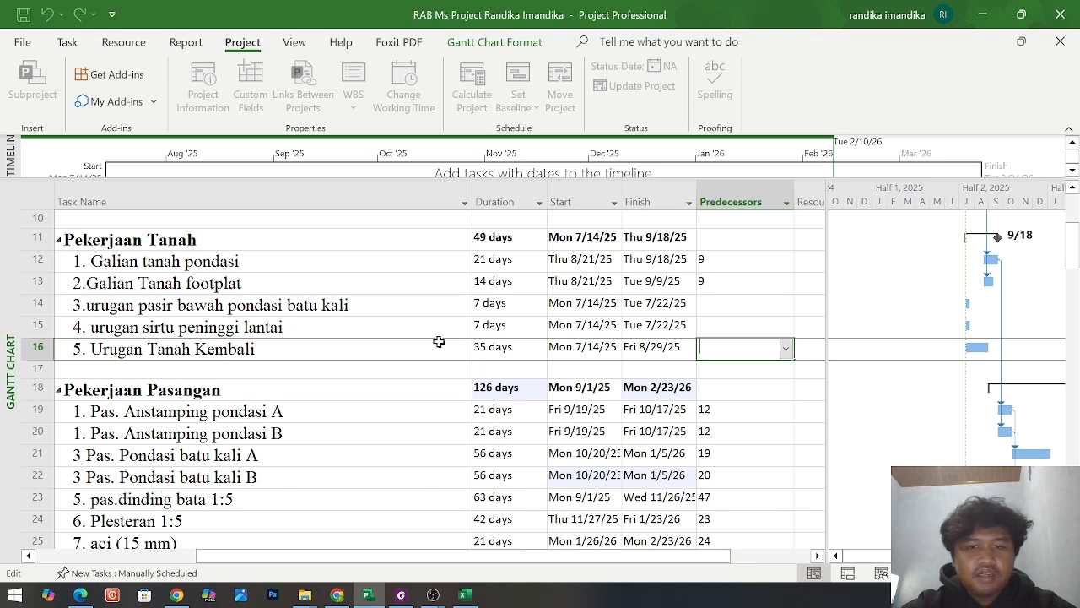
{"action": "type", "text": "22"}
{"action": "key", "text": "Return"}
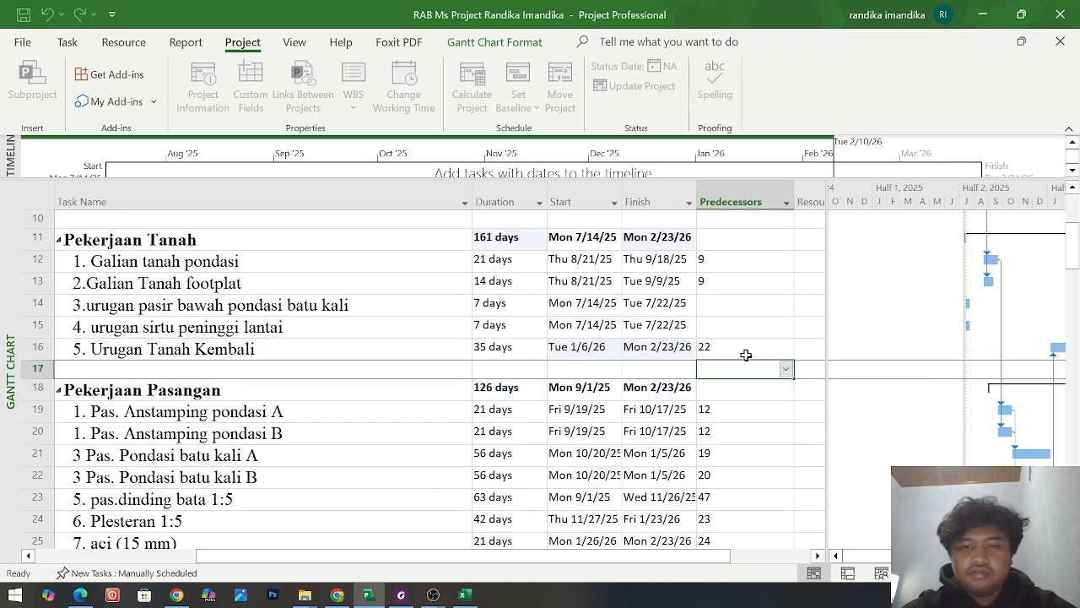
{"action": "scroll", "coordinate": [787, 426], "scroll_direction": "down", "scroll_amount": 2}
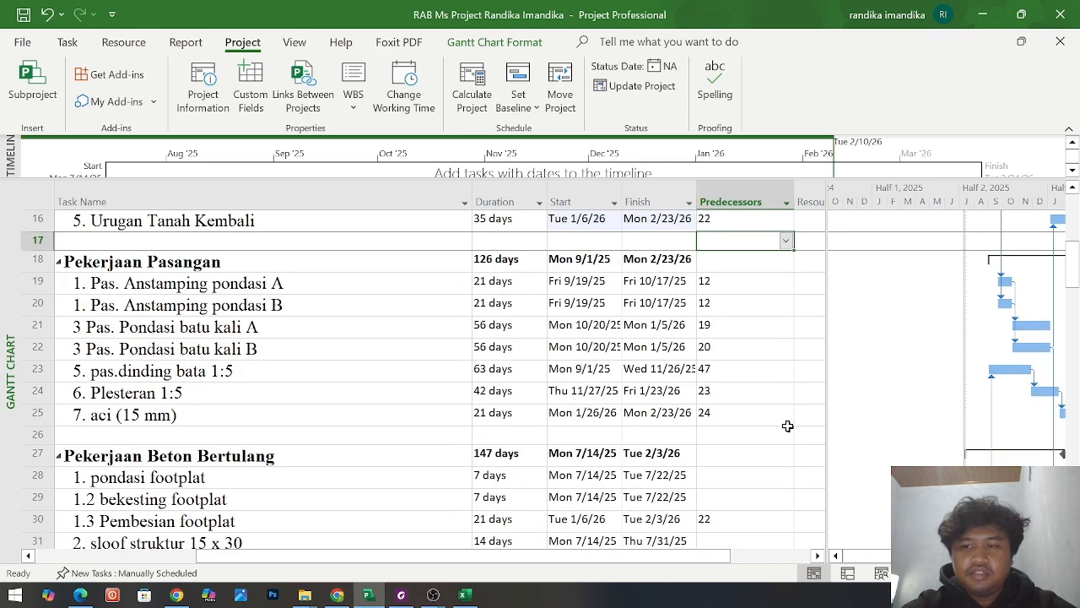
Examine the predecessors of the work groups from Pekerjaan Kusen through Lain-lain, including Railing and Aci + cat eksterior
{"action": "scroll", "coordinate": [754, 460], "scroll_direction": "down", "scroll_amount": 4}
{"action": "scroll", "coordinate": [753, 460], "scroll_direction": "down", "scroll_amount": 3}
{"action": "scroll", "coordinate": [754, 460], "scroll_direction": "down", "scroll_amount": 3}
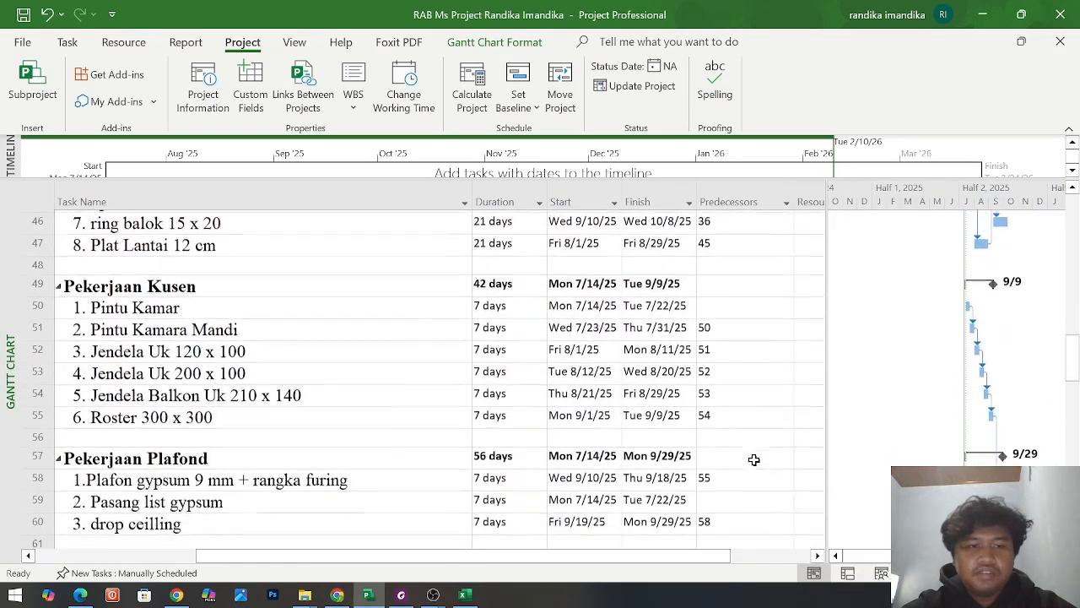
{"action": "scroll", "coordinate": [753, 460], "scroll_direction": "down", "scroll_amount": 1}
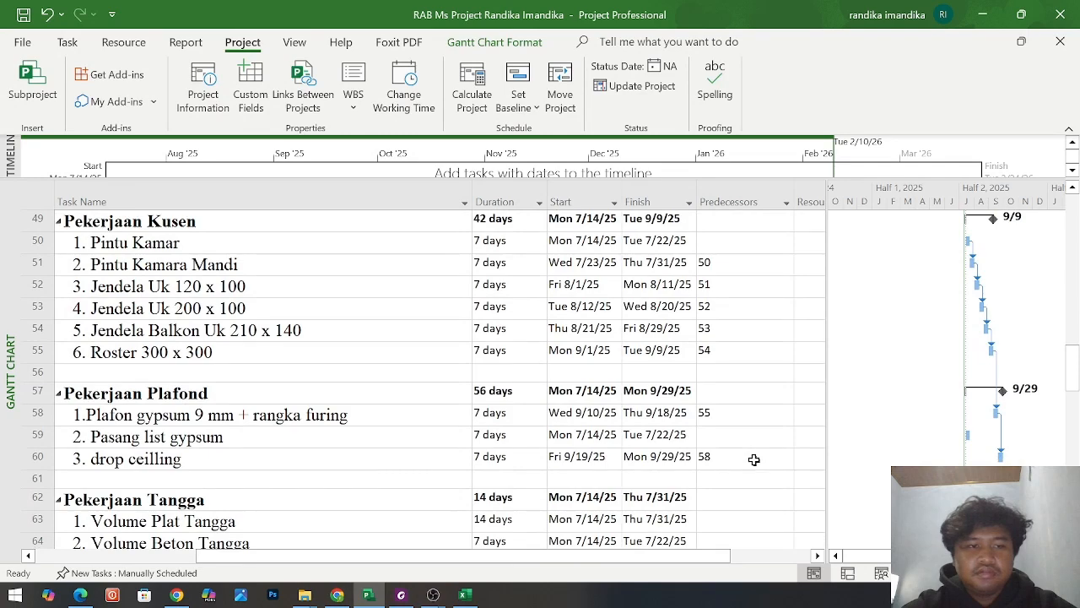
{"action": "scroll", "coordinate": [754, 459], "scroll_direction": "down", "scroll_amount": 10}
{"action": "scroll", "coordinate": [754, 460], "scroll_direction": "down", "scroll_amount": 4}
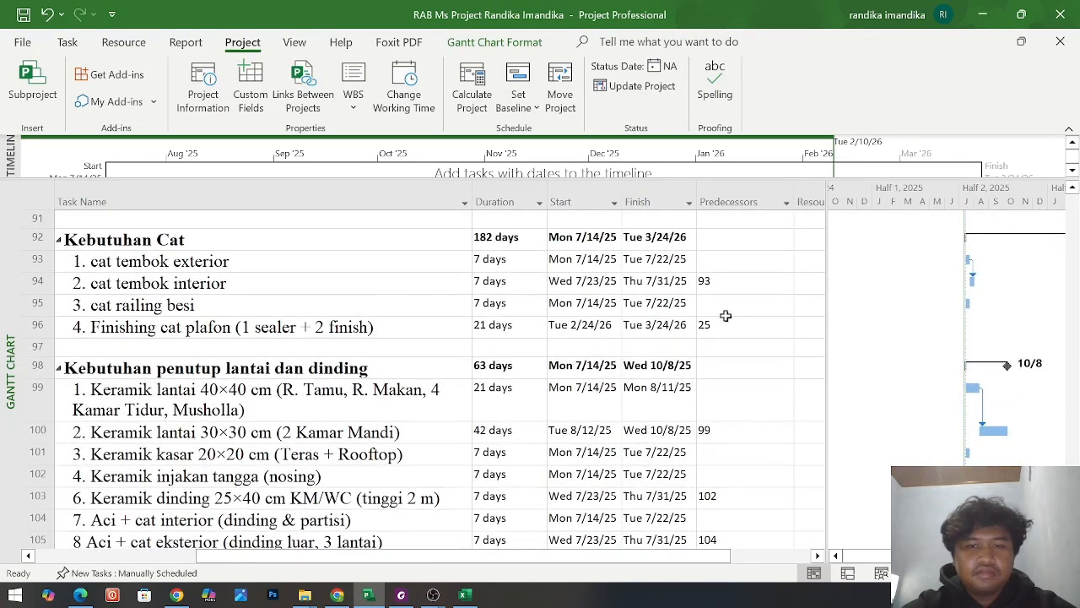
{"action": "scroll", "coordinate": [713, 447], "scroll_direction": "down", "scroll_amount": 3}
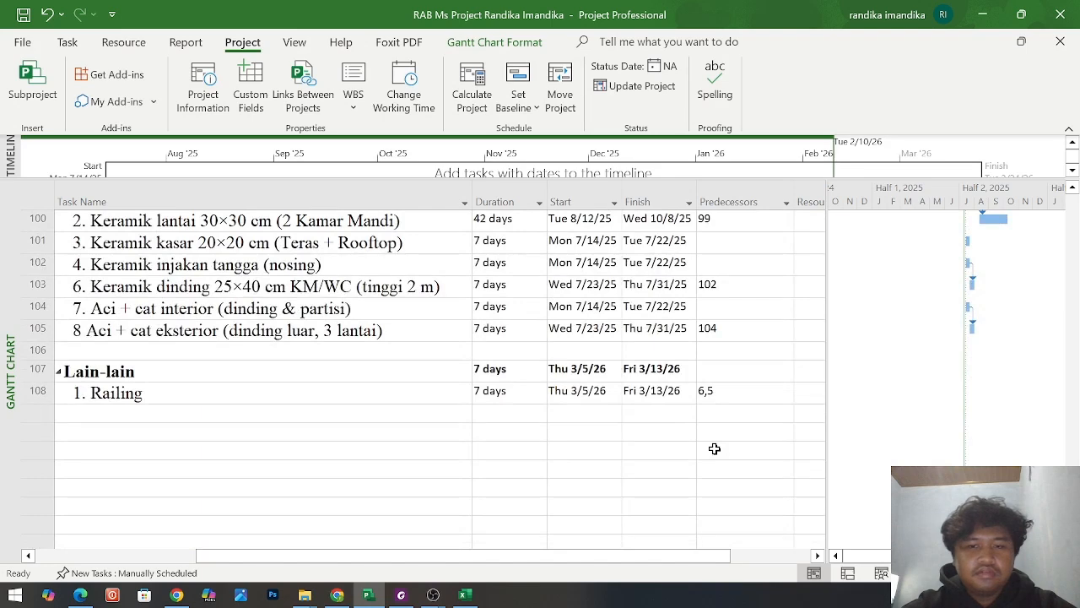
{"action": "left_click", "coordinate": [737, 393]}
{"action": "scroll", "coordinate": [737, 393], "scroll_direction": "up", "scroll_amount": 1}
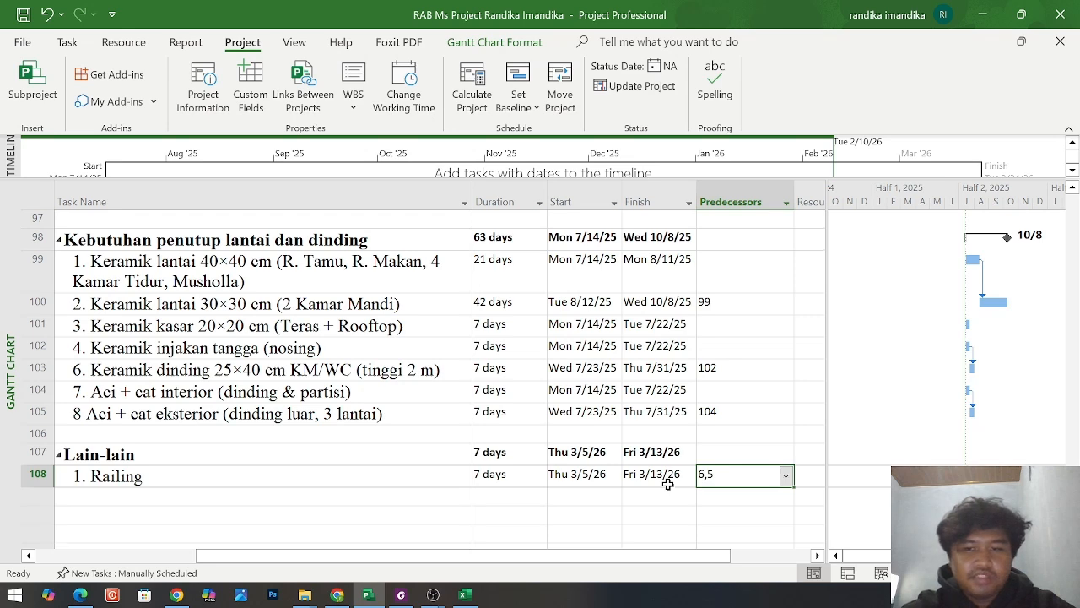
{"action": "scroll", "coordinate": [670, 483], "scroll_direction": "up", "scroll_amount": 1}
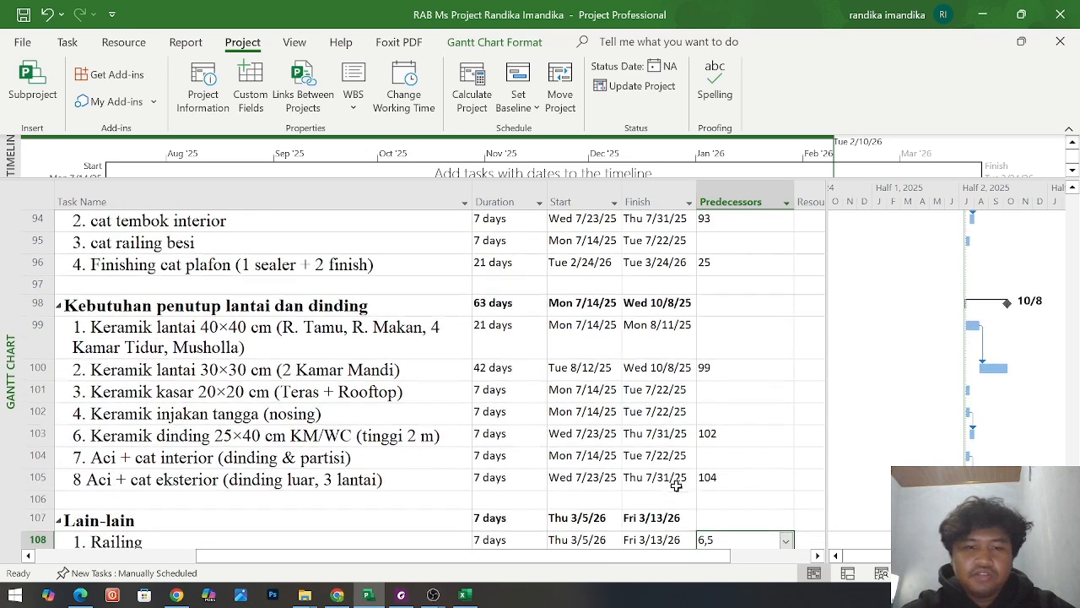
{"action": "left_click", "coordinate": [730, 478]}
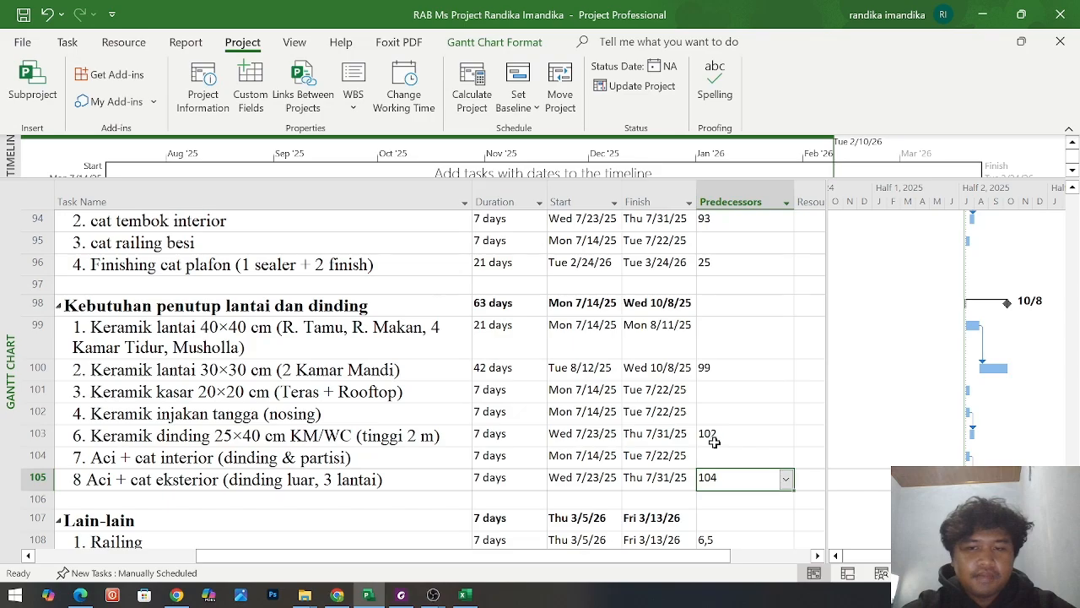
Set the predecessor of urugan sirtu peninggi lantai in row 15 to 16, linking it to Urugan Tanah Kembali
{"action": "scroll", "coordinate": [714, 441], "scroll_direction": "up", "scroll_amount": 15}
{"action": "scroll", "coordinate": [714, 441], "scroll_direction": "up", "scroll_amount": 11}
{"action": "scroll", "coordinate": [714, 441], "scroll_direction": "up", "scroll_amount": 4}
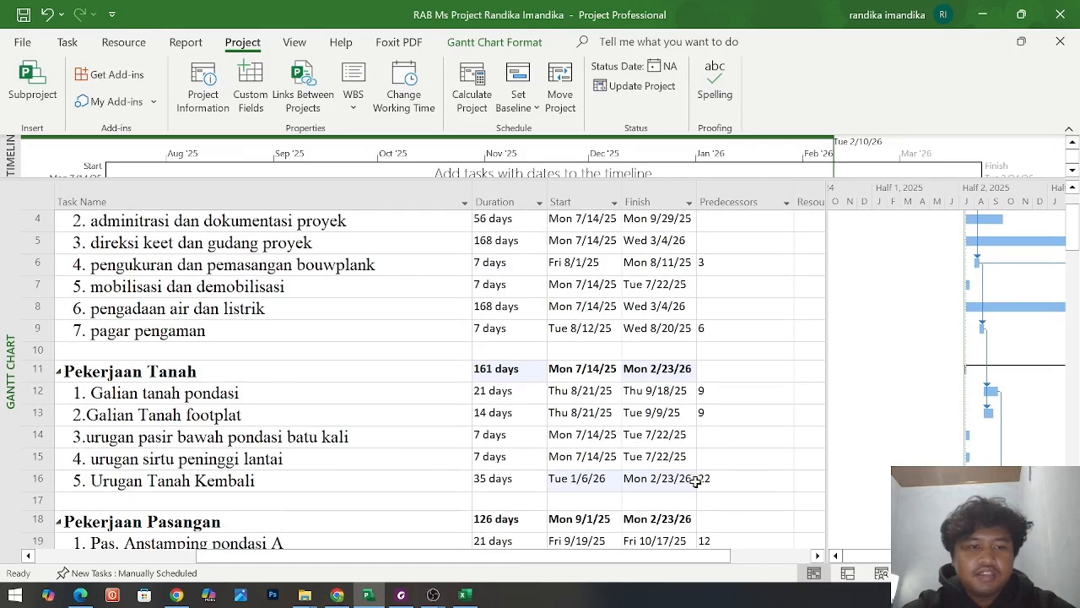
{"action": "scroll", "coordinate": [725, 432], "scroll_direction": "down", "scroll_amount": 1}
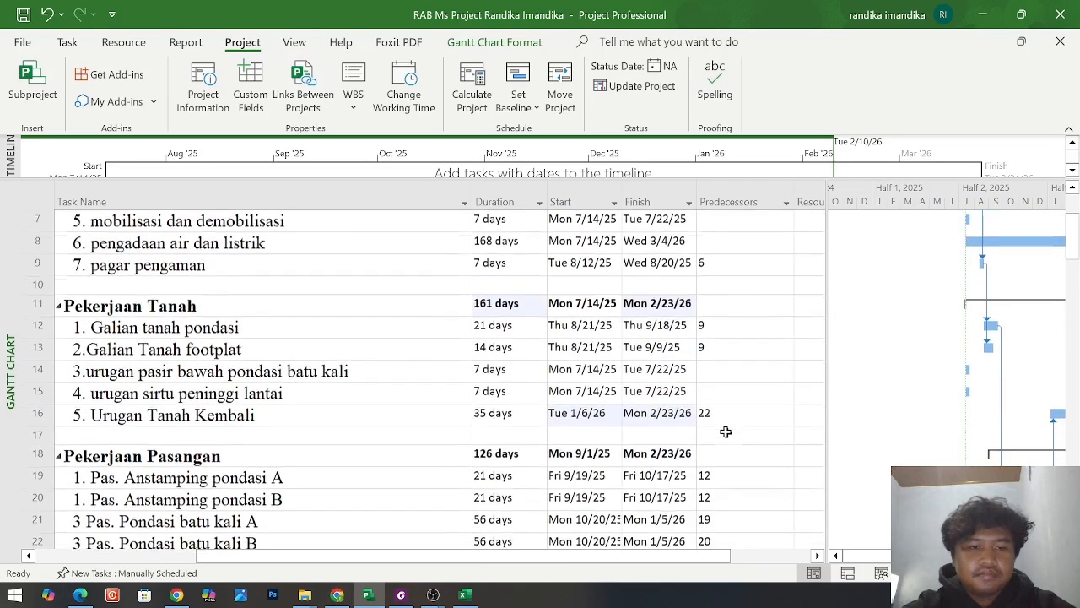
{"action": "left_click", "coordinate": [720, 394]}
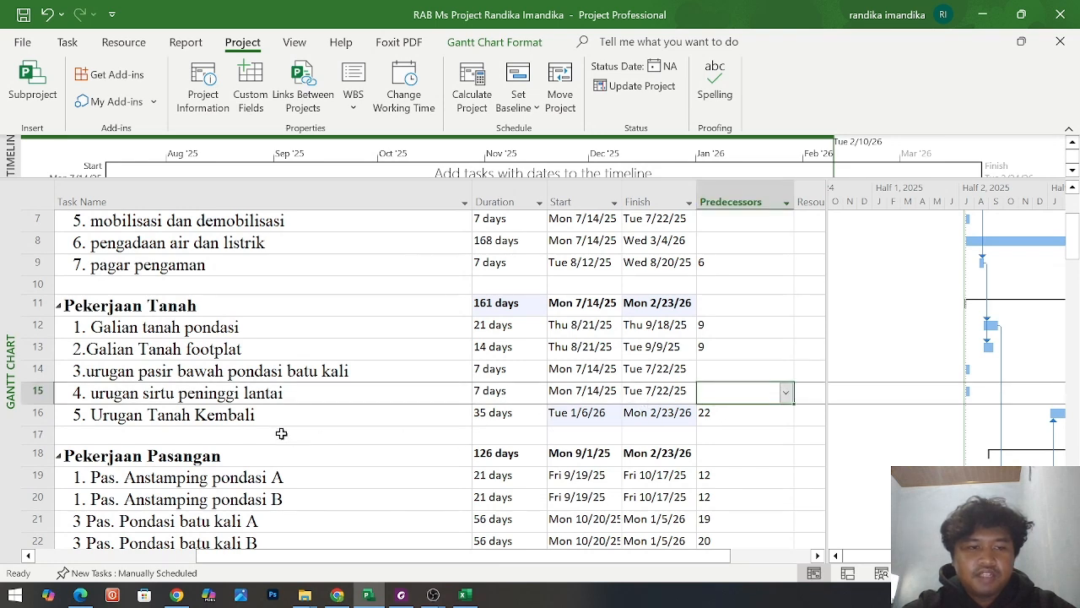
{"action": "type", "text": "16"}
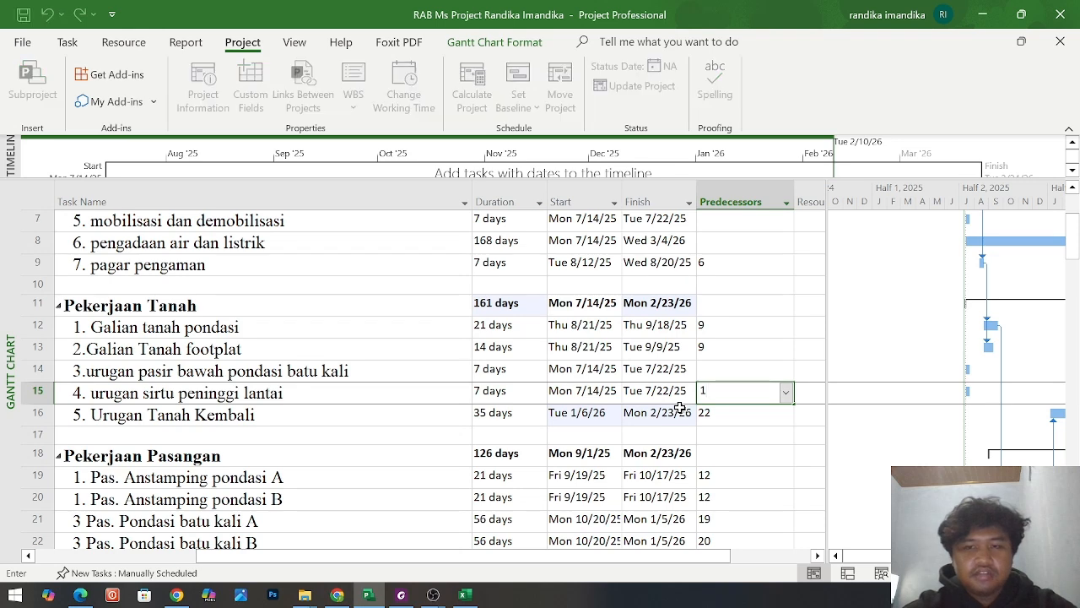
{"action": "key", "text": "Return"}
Examine the durations and predecessors of the Pekerjaan Beton Bertulang and Pekerjaan Kusen tasks against the earthwork and masonry tasks
{"action": "scroll", "coordinate": [752, 440], "scroll_direction": "down", "scroll_amount": 3}
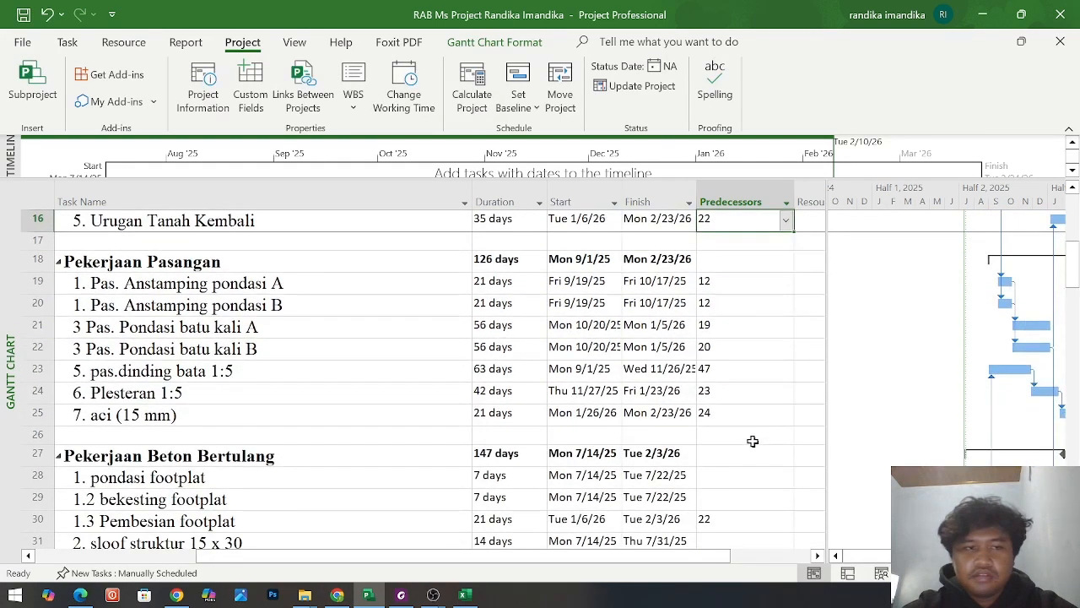
{"action": "scroll", "coordinate": [750, 468], "scroll_direction": "down", "scroll_amount": 1}
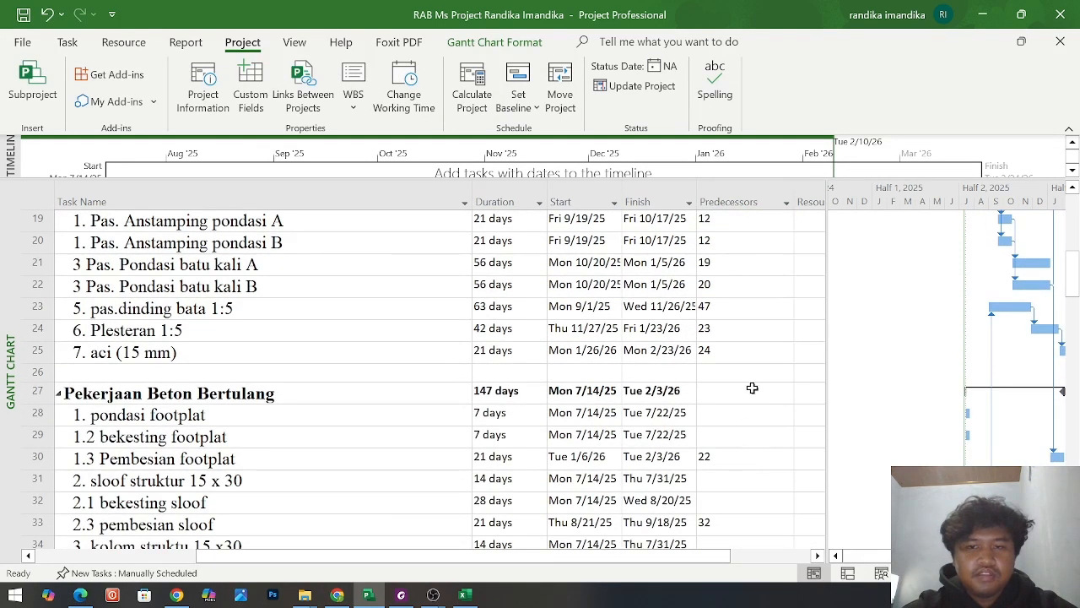
{"action": "scroll", "coordinate": [743, 468], "scroll_direction": "down", "scroll_amount": 2}
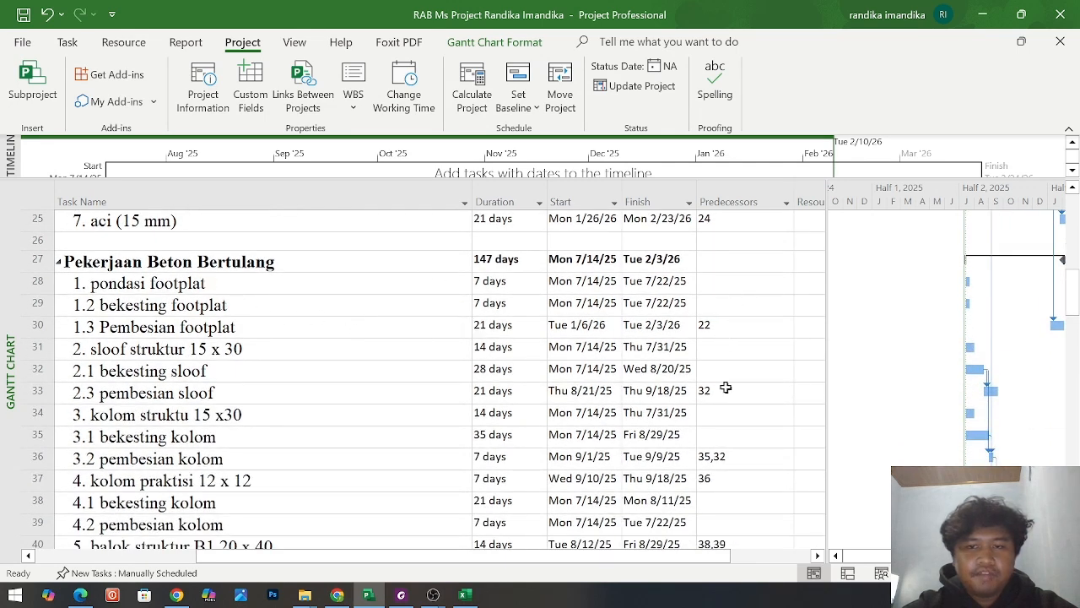
{"action": "scroll", "coordinate": [688, 504], "scroll_direction": "down", "scroll_amount": 5}
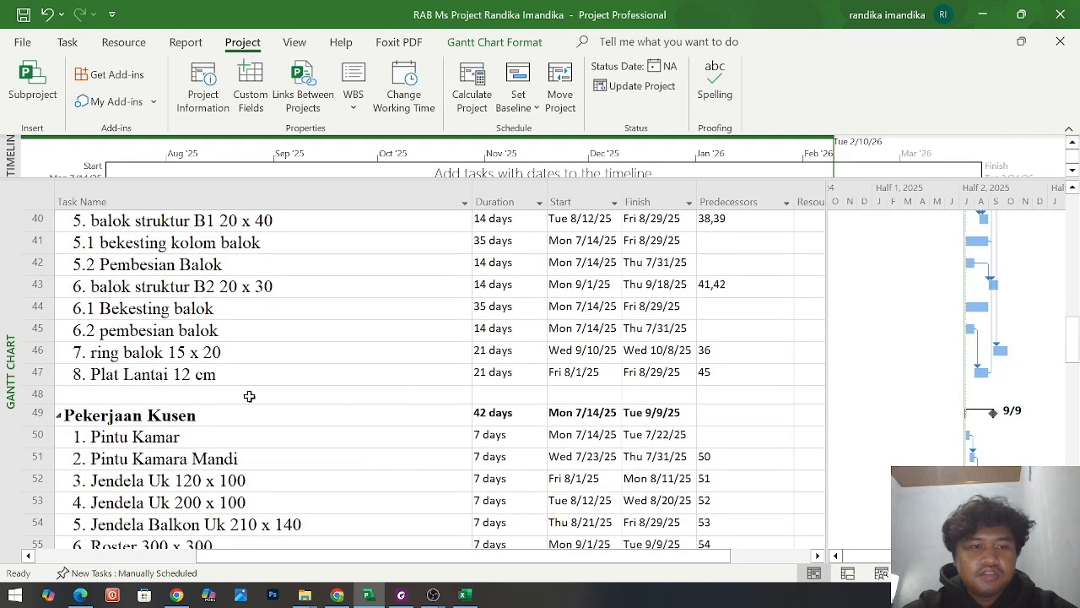
{"action": "scroll", "coordinate": [272, 438], "scroll_direction": "down", "scroll_amount": 1}
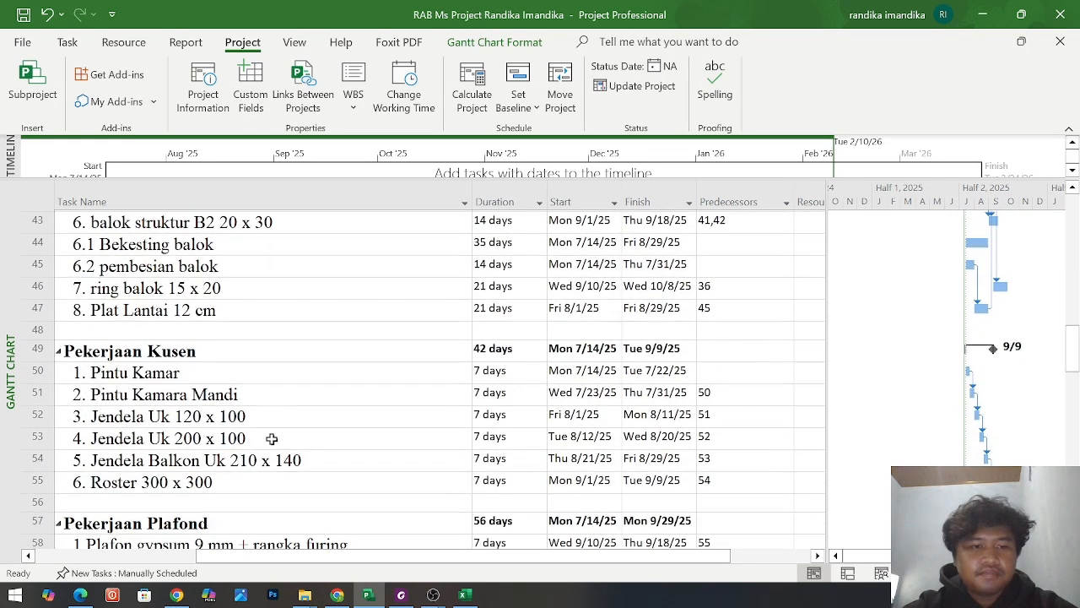
{"action": "scroll", "coordinate": [272, 438], "scroll_direction": "up", "scroll_amount": 1}
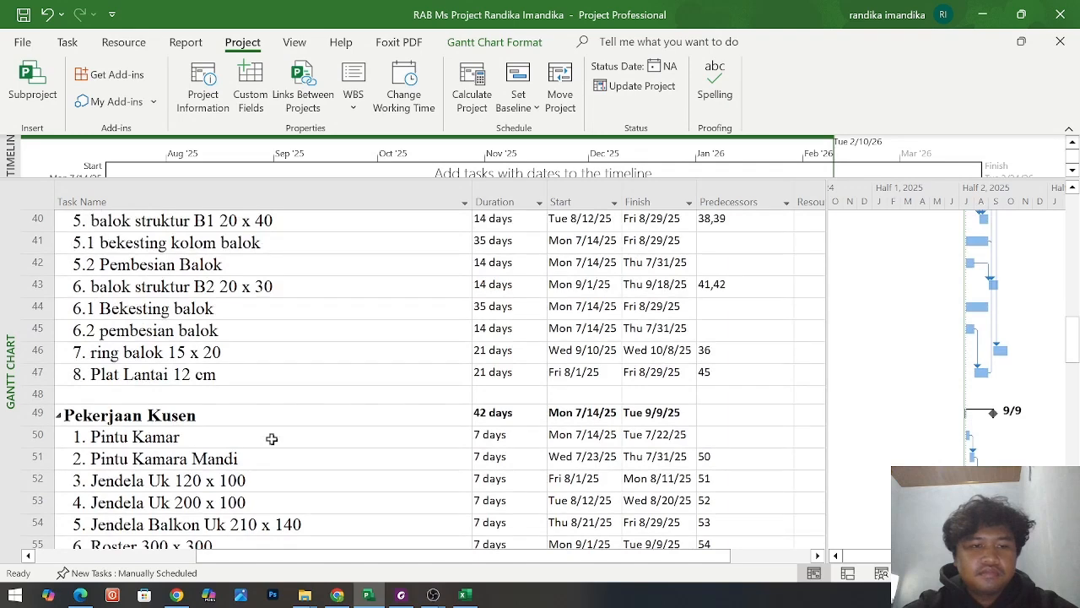
{"action": "scroll", "coordinate": [272, 437], "scroll_direction": "up", "scroll_amount": 1}
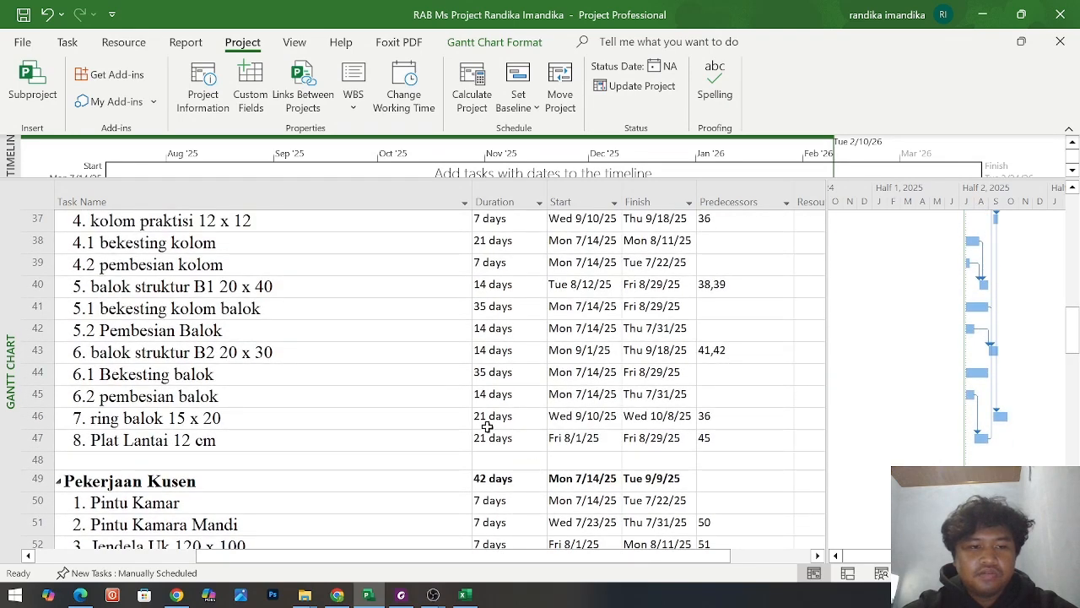
{"action": "scroll", "coordinate": [732, 444], "scroll_direction": "up", "scroll_amount": 2}
{"action": "scroll", "coordinate": [731, 444], "scroll_direction": "up", "scroll_amount": 6}
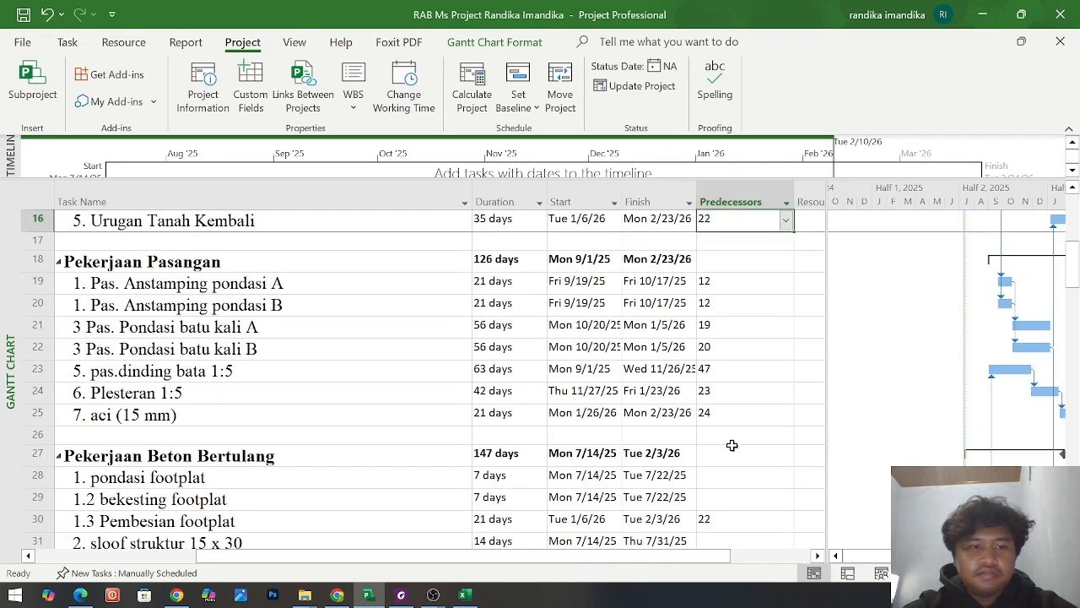
{"action": "scroll", "coordinate": [731, 445], "scroll_direction": "up", "scroll_amount": 1}
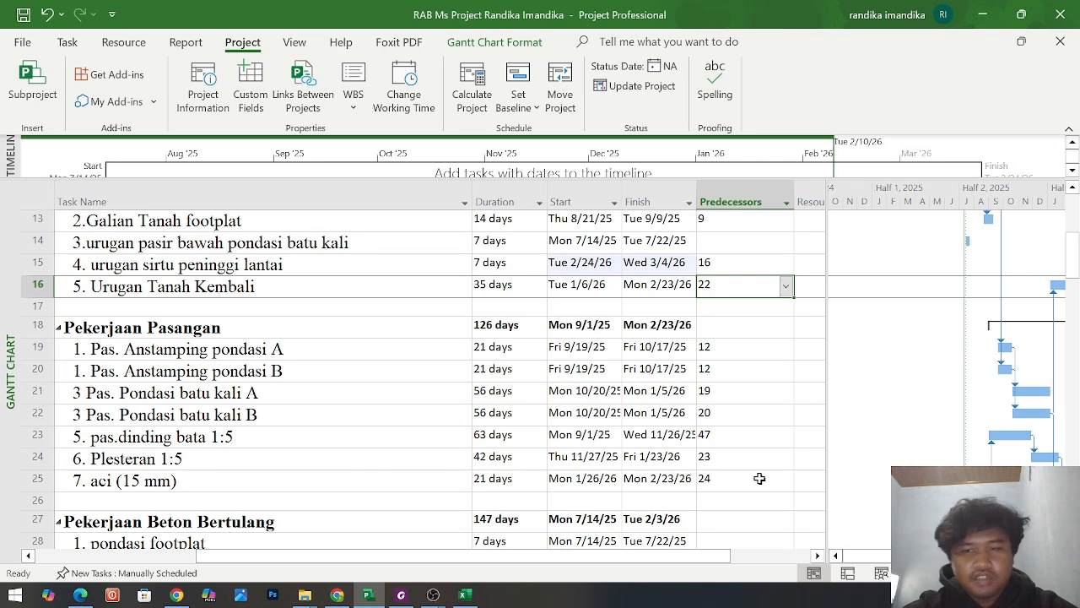
Check the link between pas.dinding bata 1:5 in row 23 and Plat Lantai 12 cm in row 47
{"action": "scroll", "coordinate": [759, 479], "scroll_direction": "down", "scroll_amount": 8}
{"action": "scroll", "coordinate": [759, 478], "scroll_direction": "down", "scroll_amount": 1}
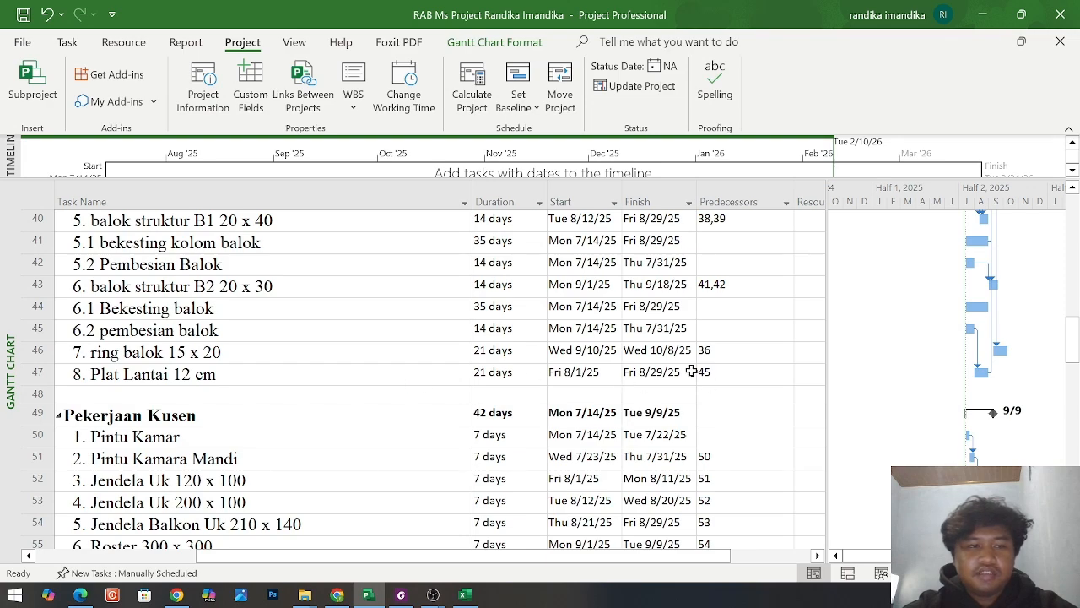
{"action": "scroll", "coordinate": [691, 371], "scroll_direction": "up", "scroll_amount": 9}
{"action": "scroll", "coordinate": [576, 422], "scroll_direction": "up", "scroll_amount": 2}
{"action": "scroll", "coordinate": [559, 484], "scroll_direction": "down", "scroll_amount": 2}
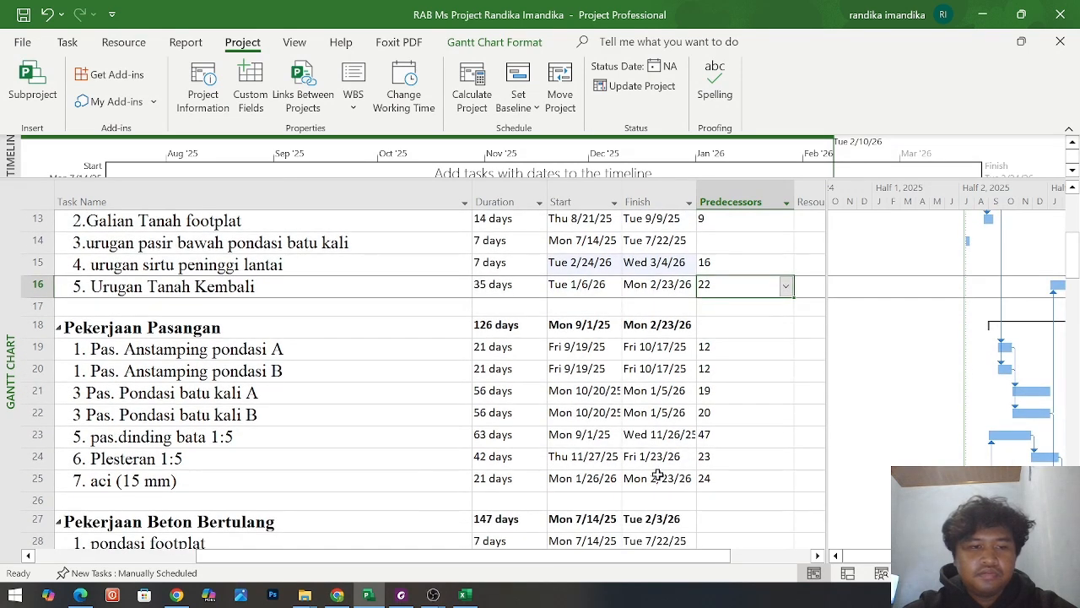
{"action": "left_click", "coordinate": [762, 434]}
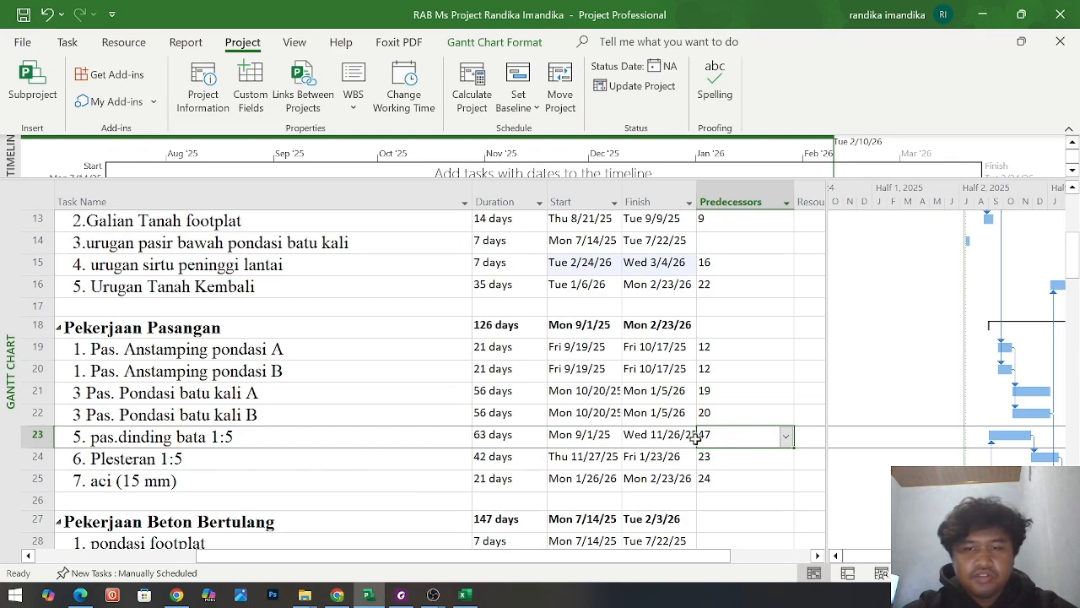
Examine the Gantt bars and dependency arrows from Lain-lain back up to Pekerjaan Pasangan, bringing the 2026 part of the chart into view
{"action": "scroll", "coordinate": [744, 472], "scroll_direction": "down", "scroll_amount": 9}
{"action": "scroll", "coordinate": [744, 472], "scroll_direction": "down", "scroll_amount": 13}
{"action": "scroll", "coordinate": [743, 471], "scroll_direction": "down", "scroll_amount": 7}
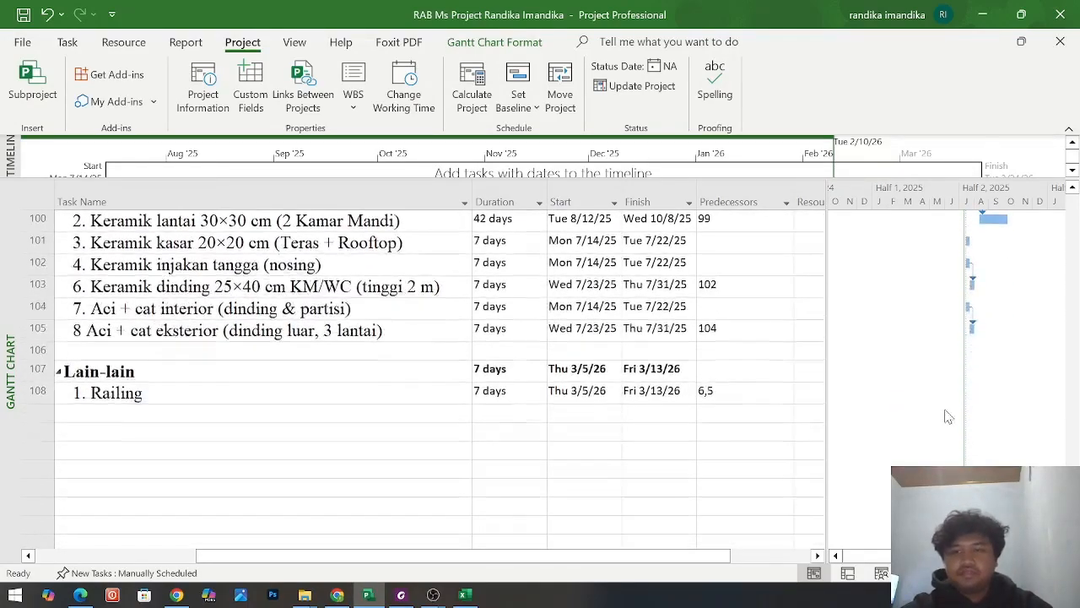
{"action": "scroll", "coordinate": [945, 416], "scroll_direction": "right", "scroll_amount": 2}
{"action": "scroll", "coordinate": [819, 347], "scroll_direction": "up", "scroll_amount": 4}
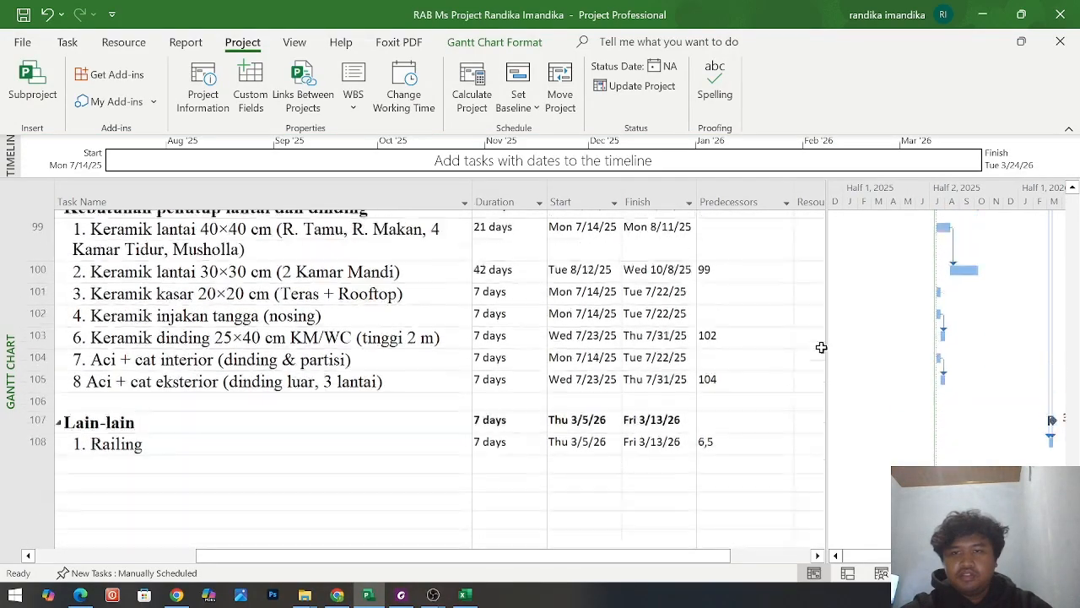
{"action": "scroll", "coordinate": [945, 346], "scroll_direction": "right", "scroll_amount": 1}
{"action": "scroll", "coordinate": [945, 346], "scroll_direction": "up", "scroll_amount": 12}
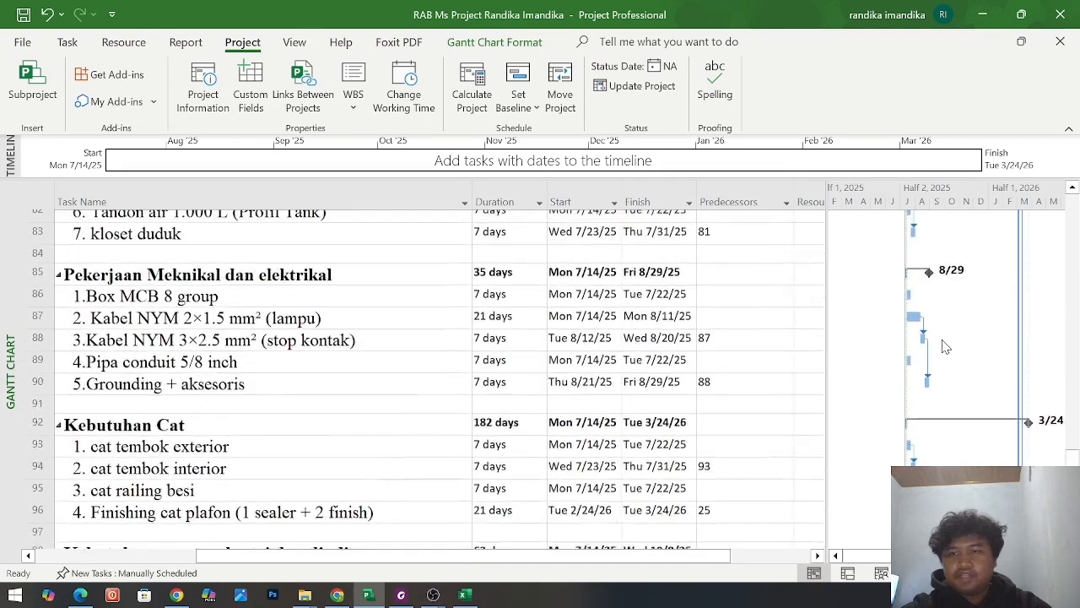
{"action": "scroll", "coordinate": [945, 346], "scroll_direction": "up", "scroll_amount": 1}
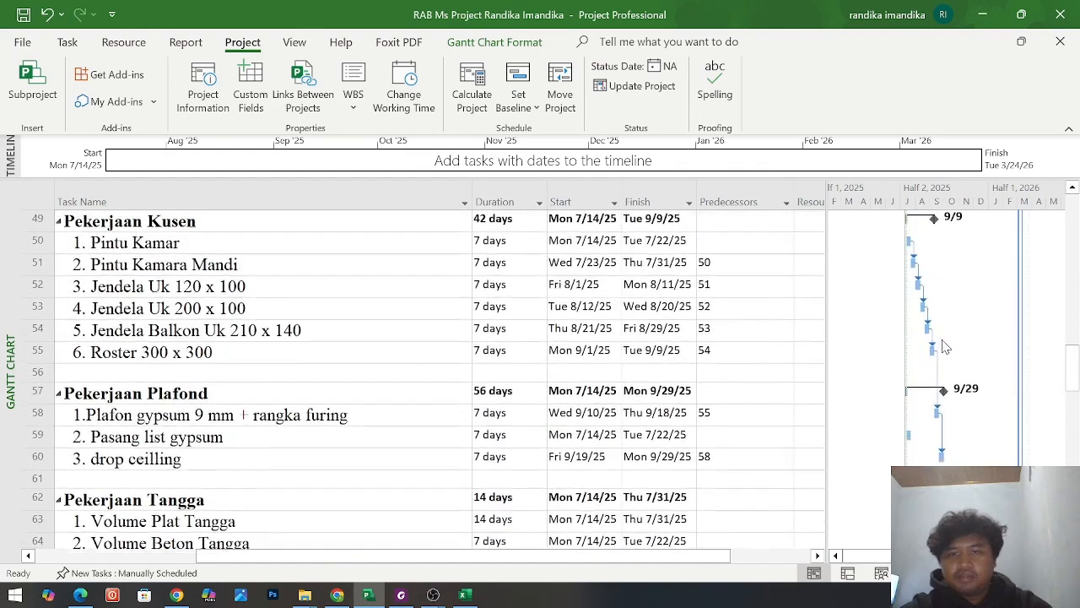
{"action": "scroll", "coordinate": [945, 346], "scroll_direction": "up", "scroll_amount": 3}
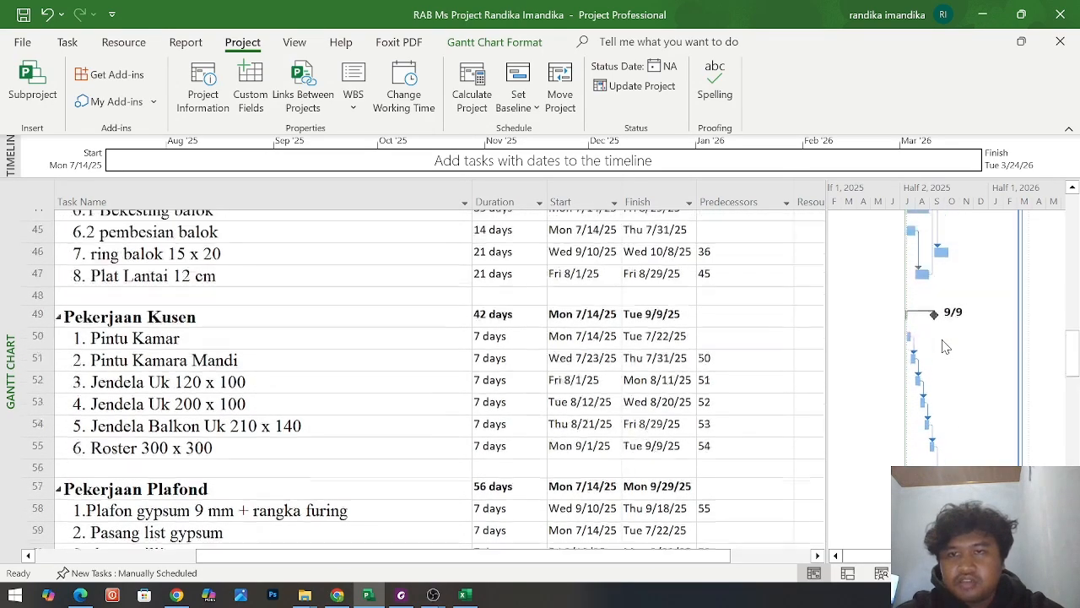
{"action": "left_click", "coordinate": [771, 265]}
{"action": "scroll", "coordinate": [771, 266], "scroll_direction": "right", "scroll_amount": 3}
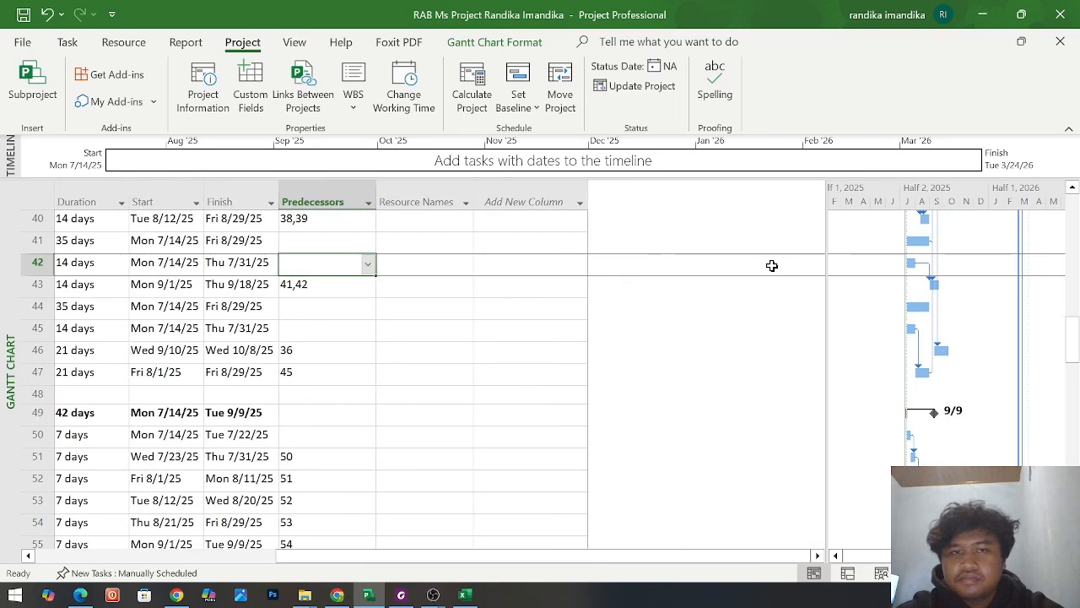
{"action": "scroll", "coordinate": [771, 265], "scroll_direction": "left", "scroll_amount": 3}
{"action": "scroll", "coordinate": [899, 301], "scroll_direction": "up", "scroll_amount": 8}
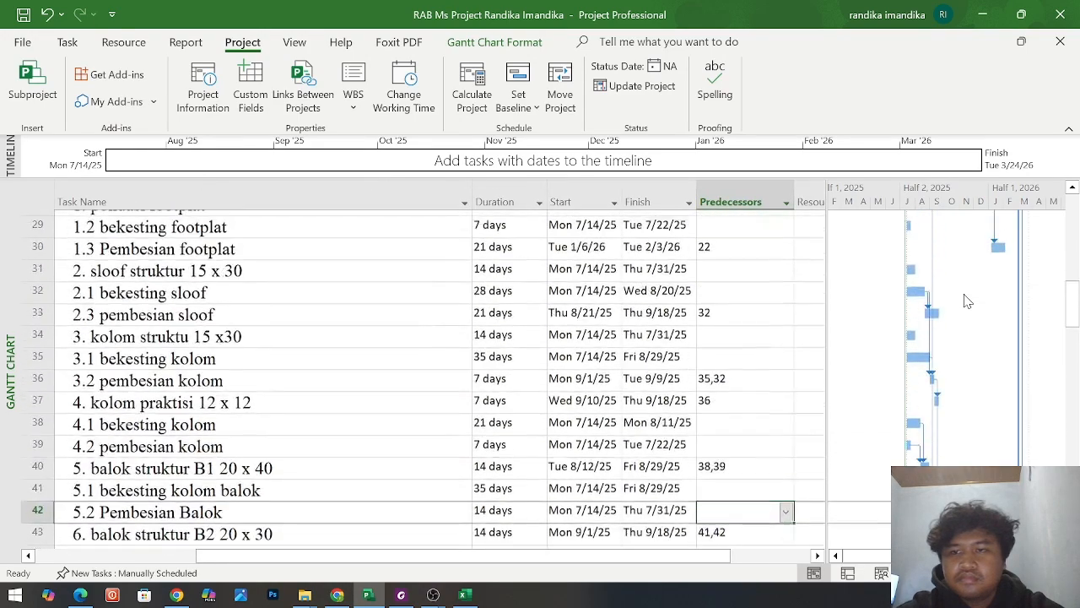
{"action": "scroll", "coordinate": [967, 301], "scroll_direction": "up", "scroll_amount": 5}
{"action": "scroll", "coordinate": [967, 301], "scroll_direction": "down", "scroll_amount": 2}
{"action": "scroll", "coordinate": [966, 300], "scroll_direction": "down", "scroll_amount": 3}
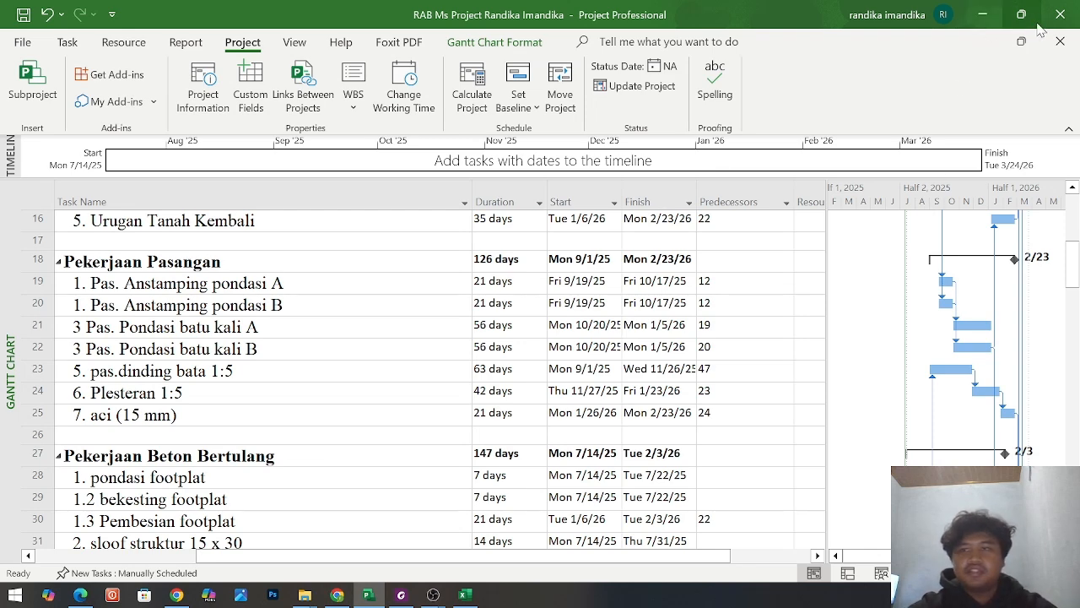
{"action": "mouse_move", "coordinate": [430, 594]}
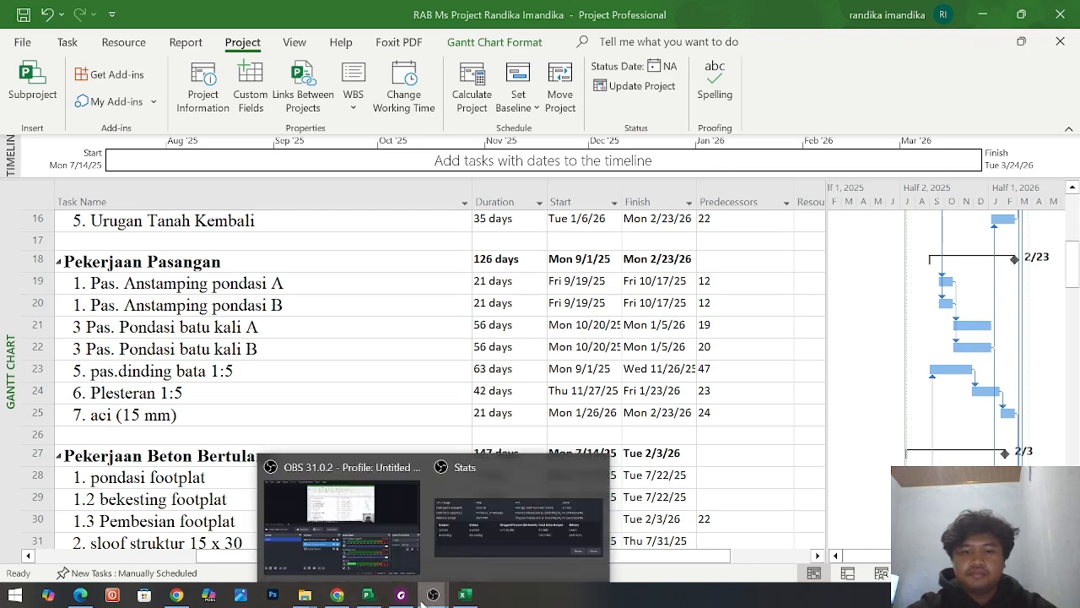
{"action": "left_click", "coordinate": [449, 530]}
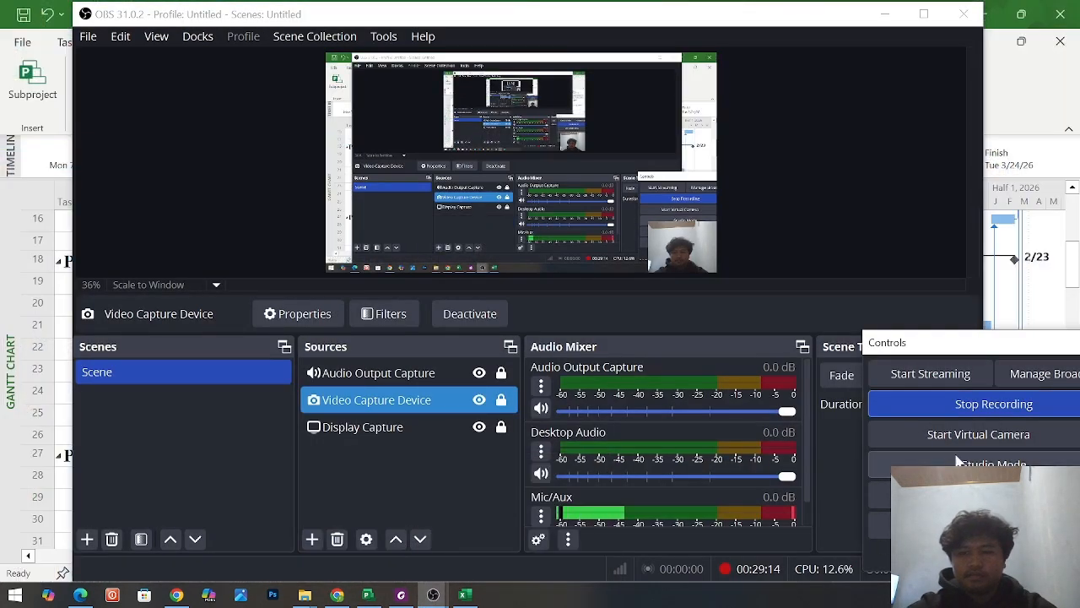